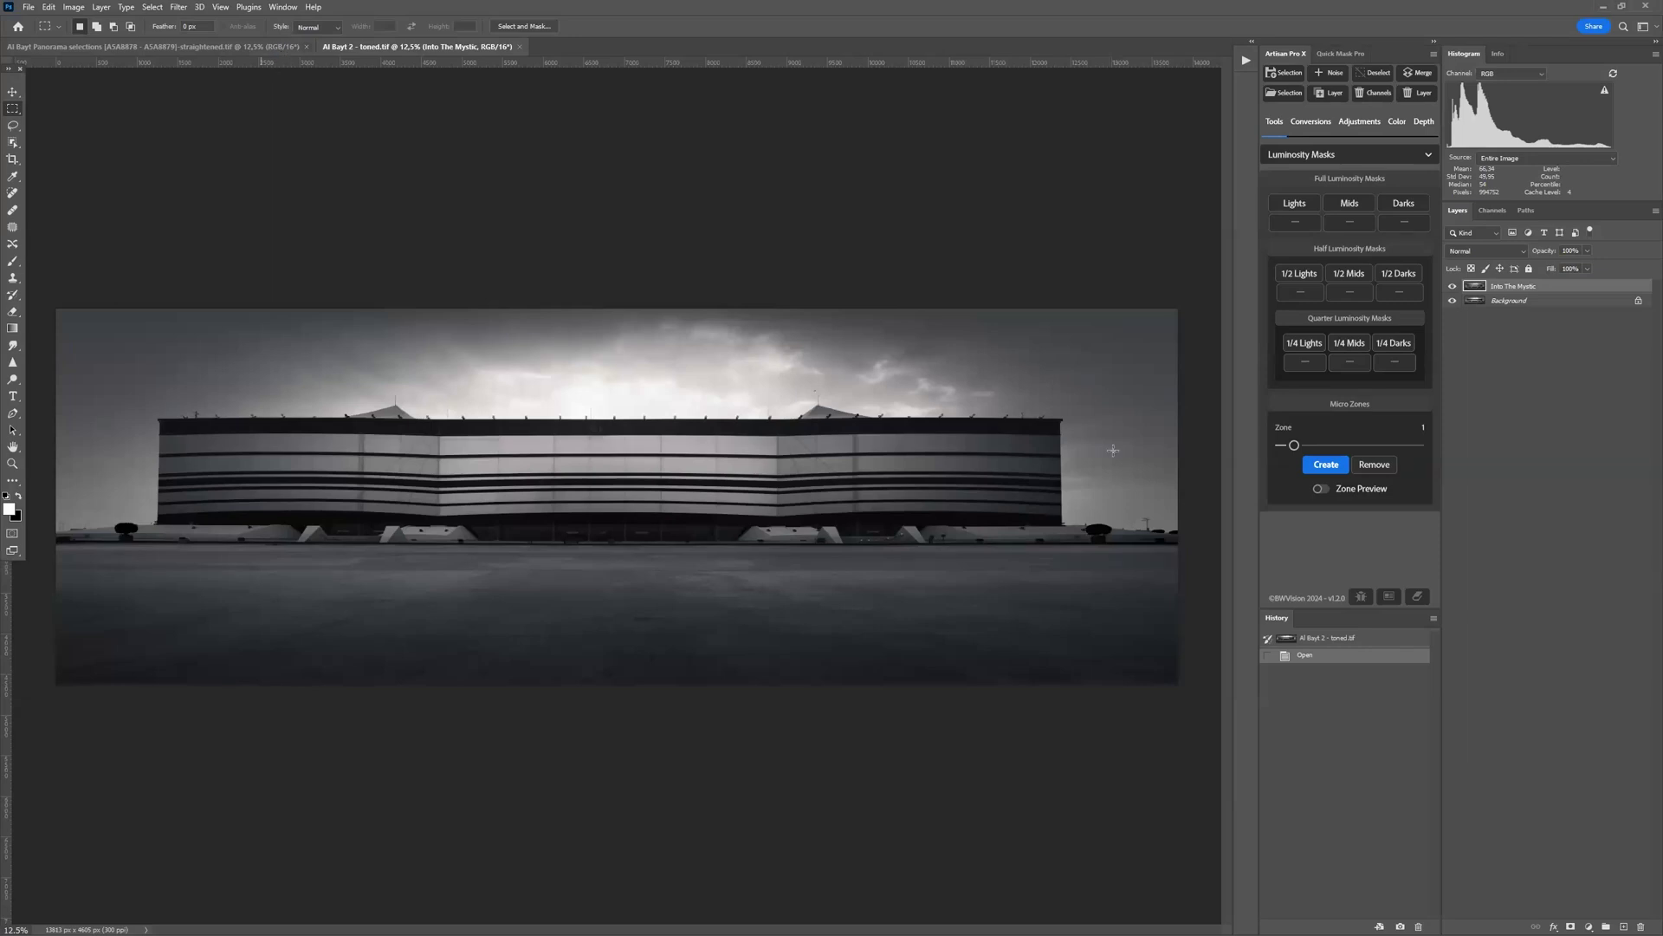
- Convert the straightened Al Bayt color panorama to black and white with the blue B&W color filter
key(ctrl+Tab)
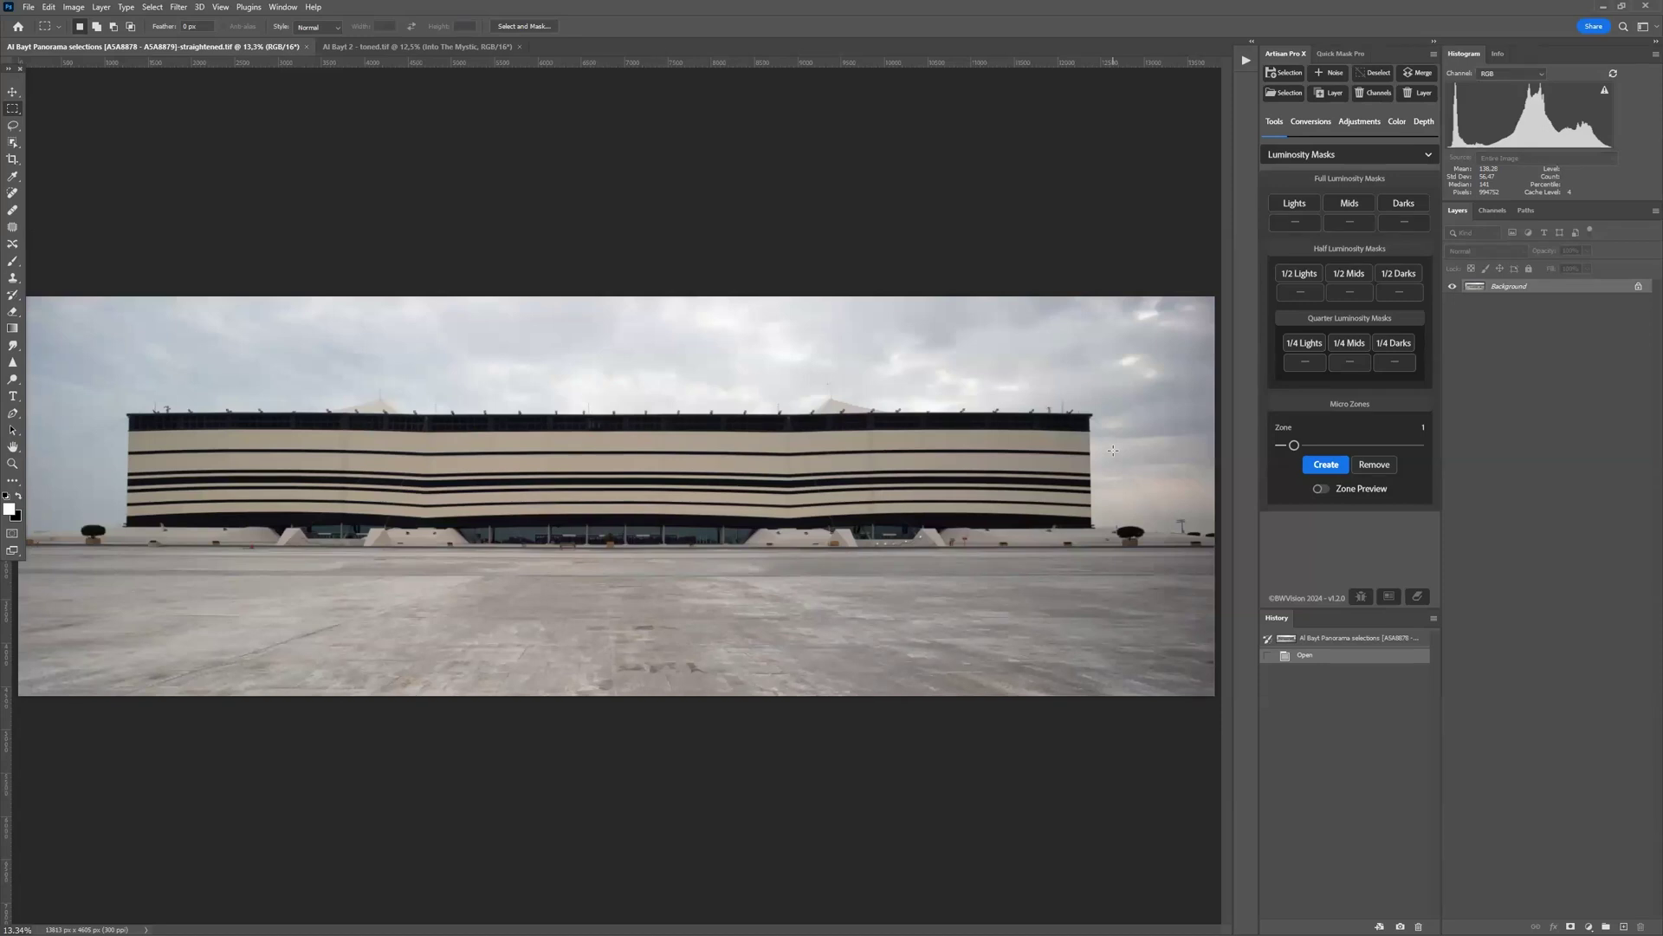
click(444, 49)
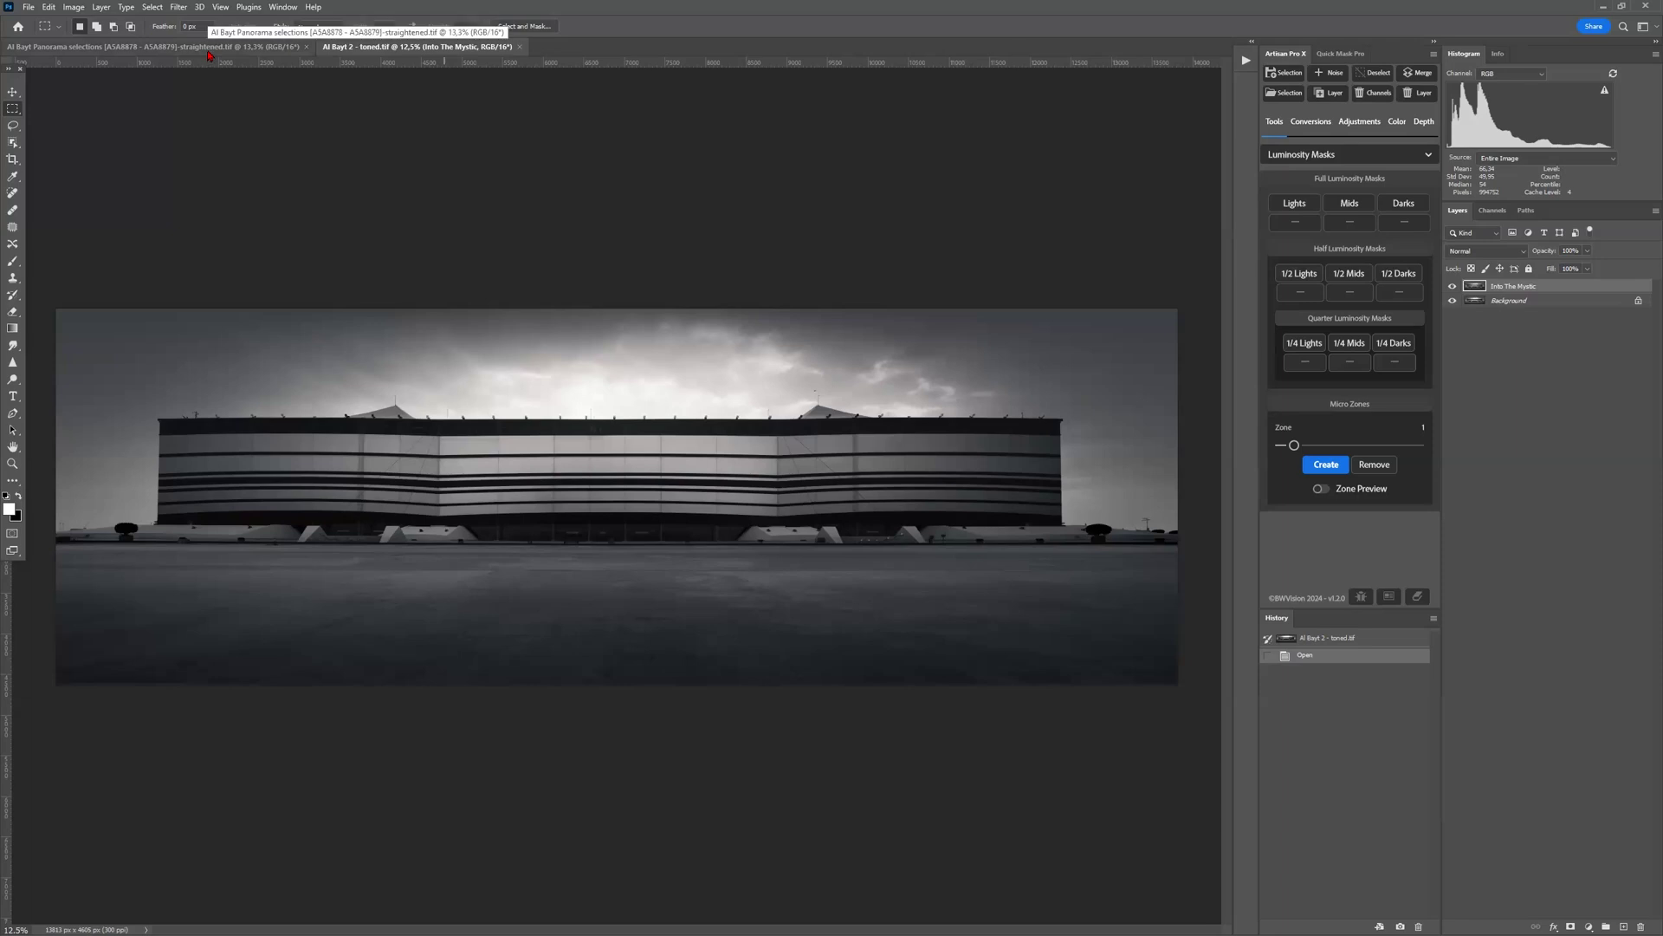
click(208, 52)
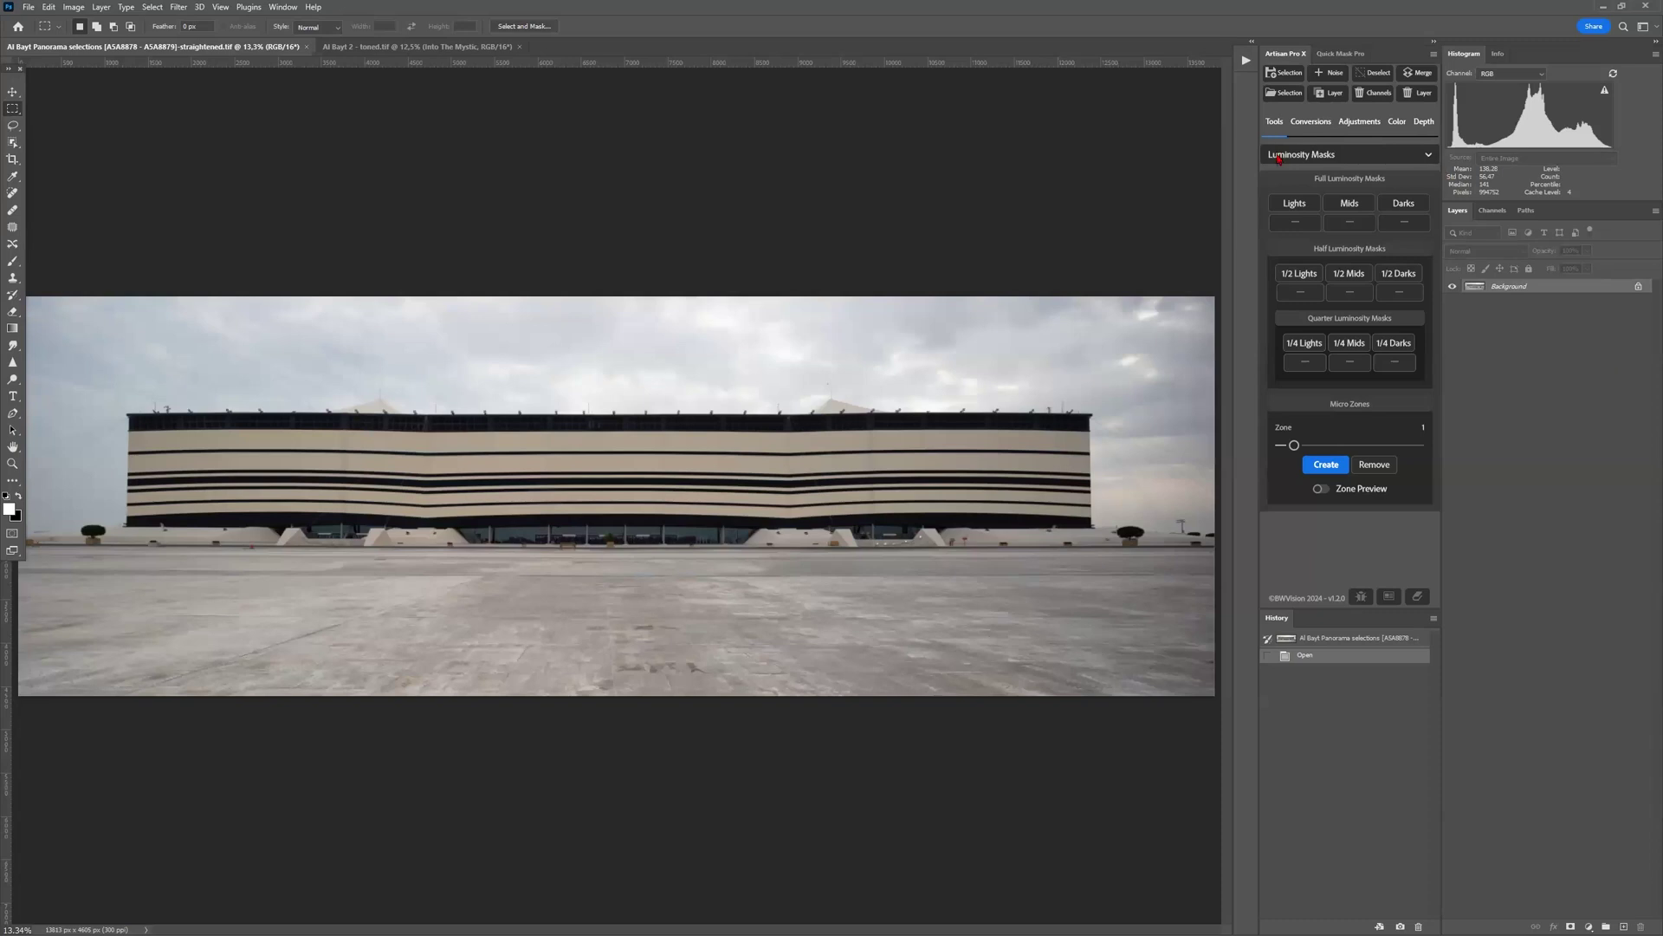
click(1311, 121)
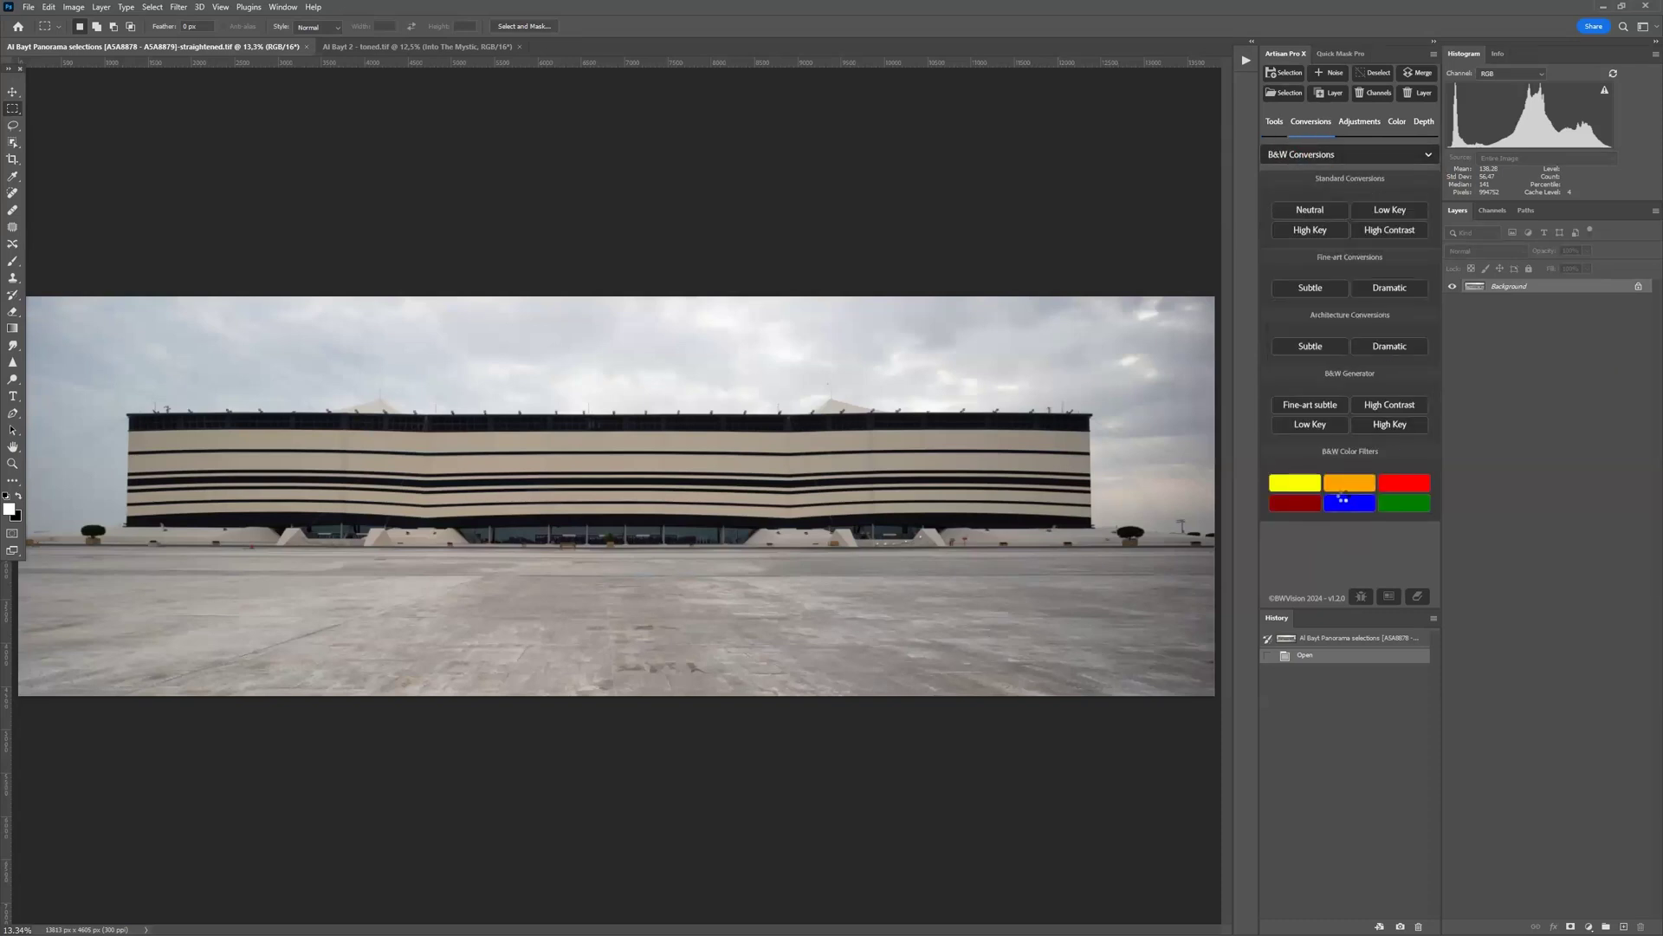
click(1342, 500)
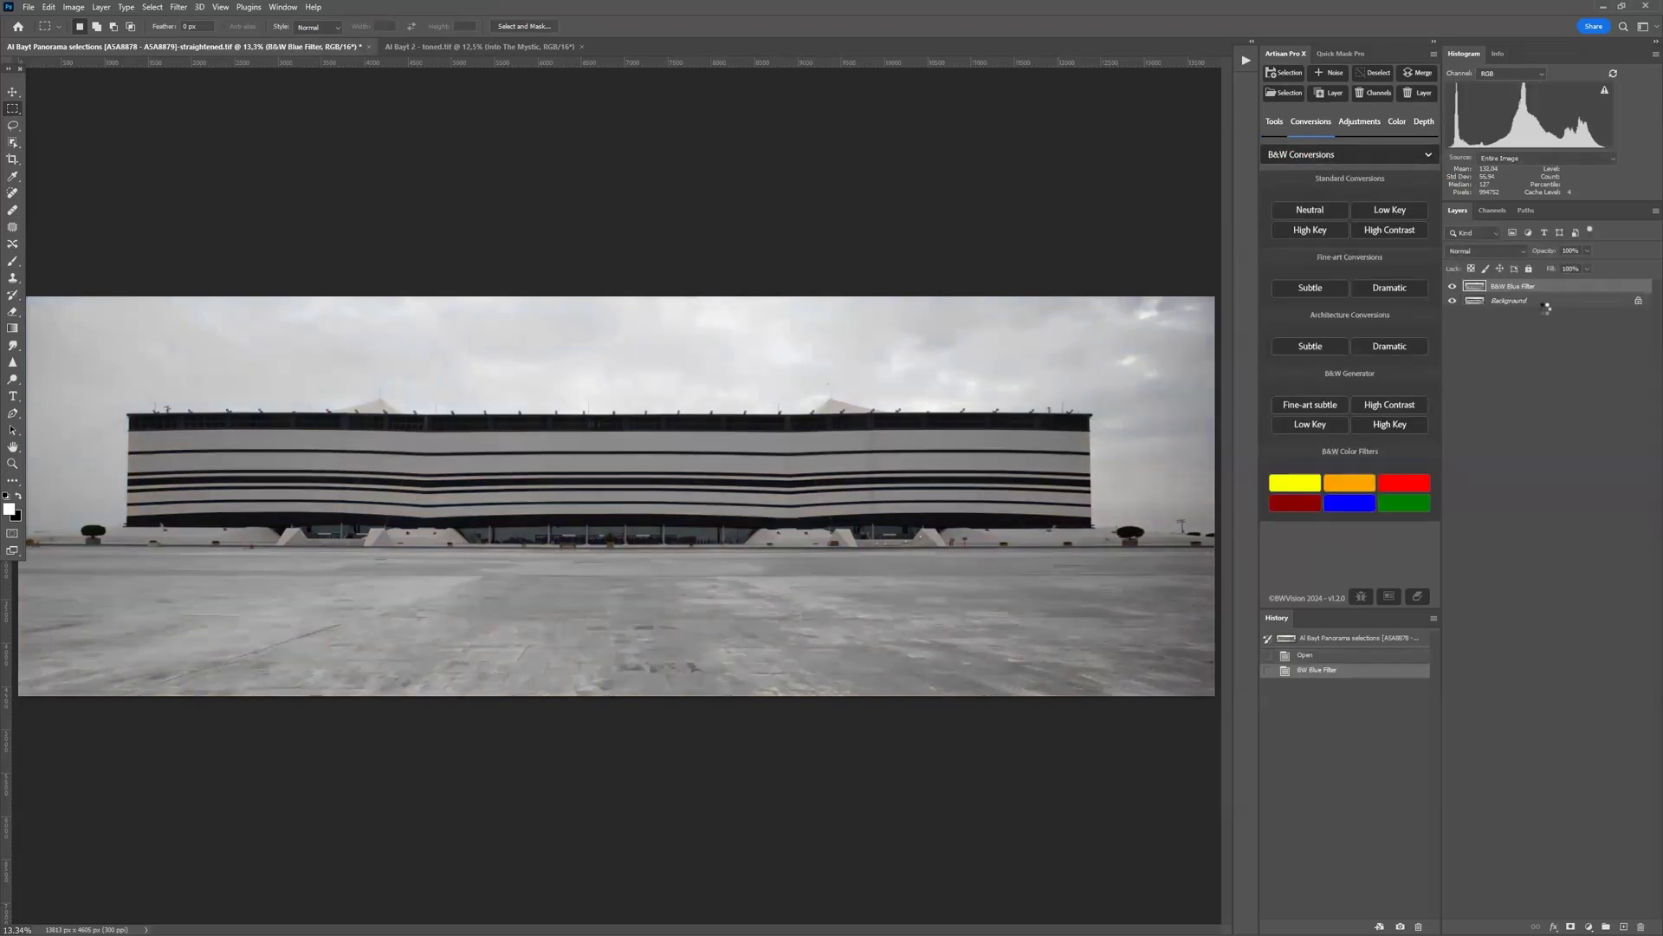
- Examine the saved Lights3.5 copy and stadium channels, then restore the RGB composite and return to the layers
click(1494, 210)
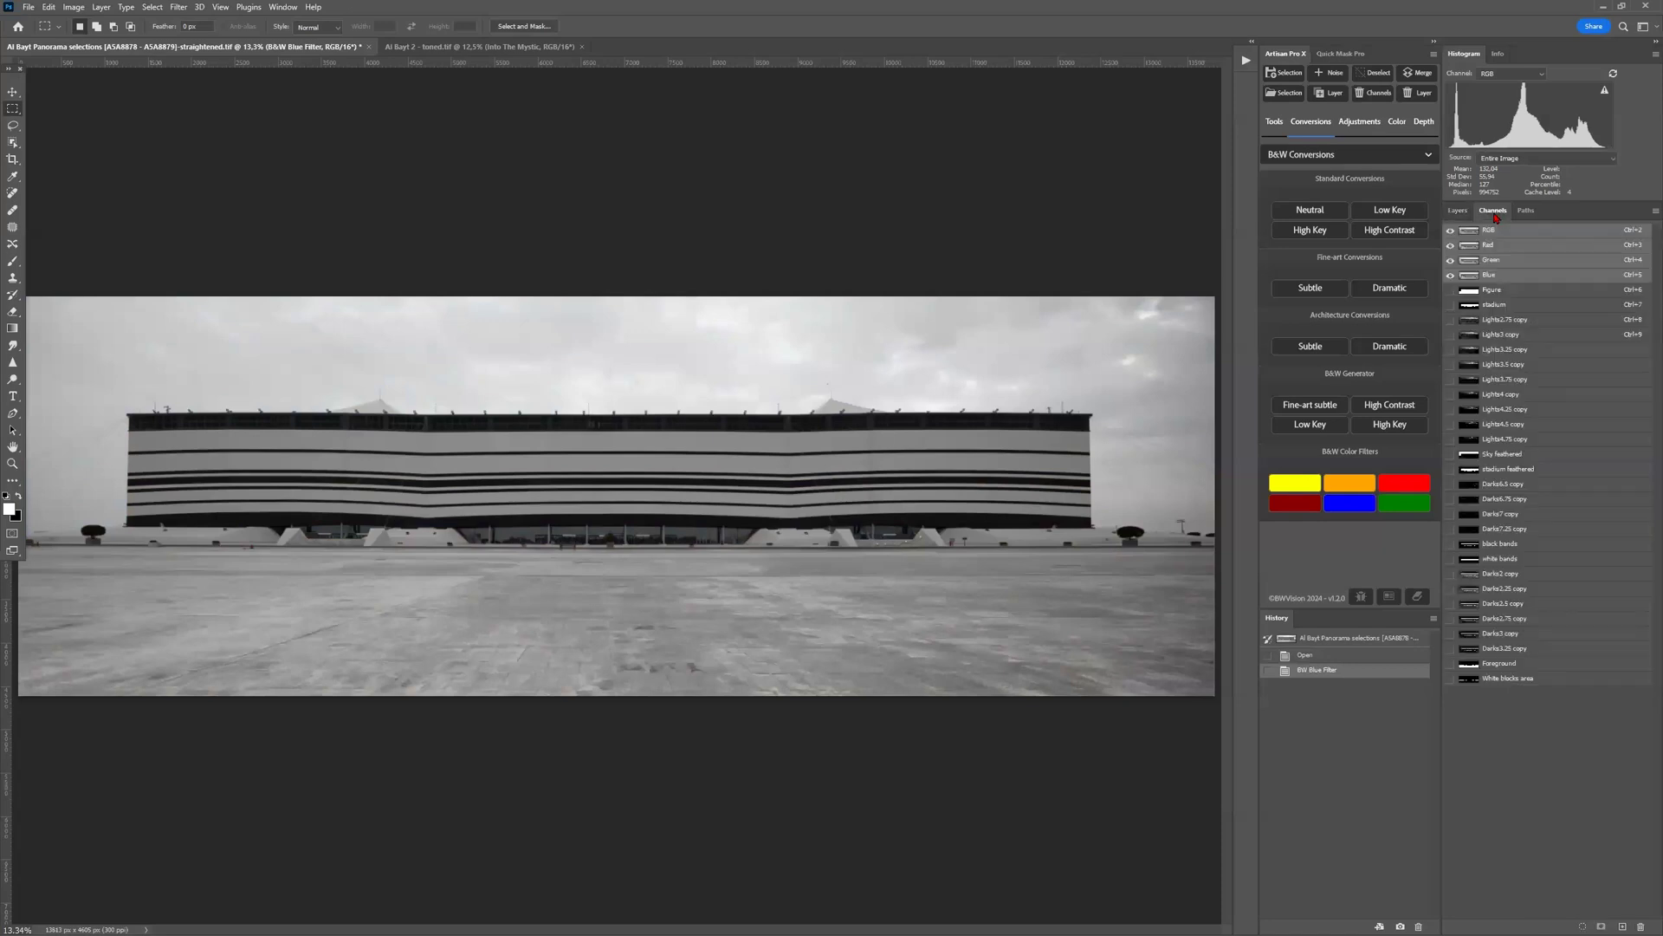
click(1527, 337)
click(1519, 365)
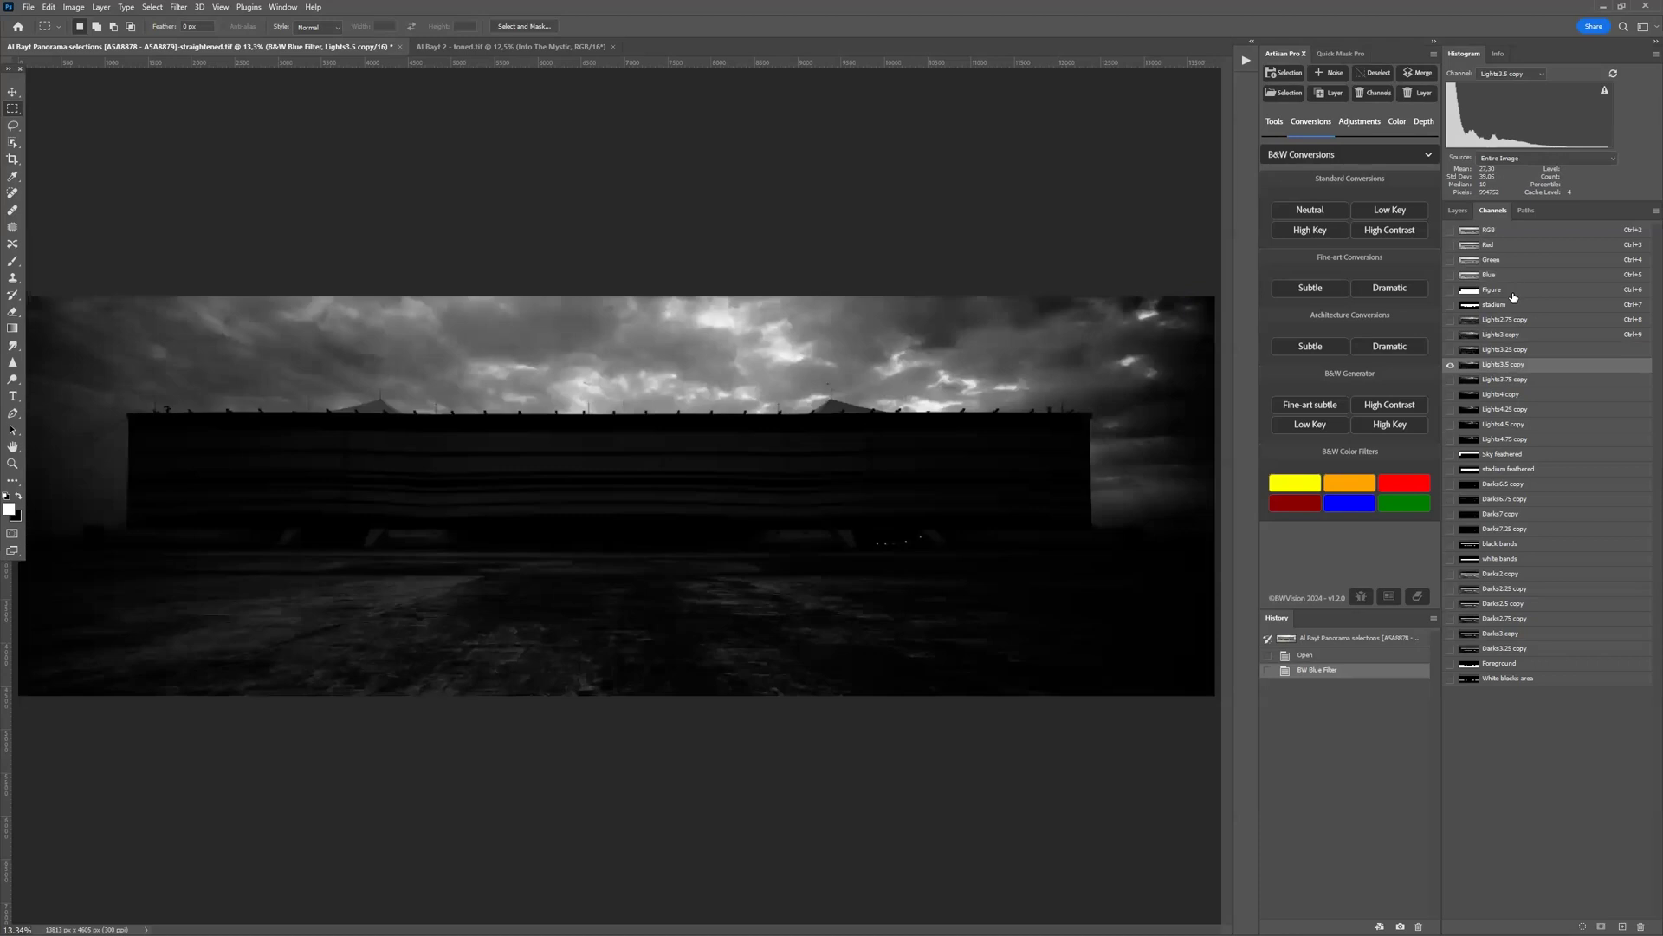
click(1513, 303)
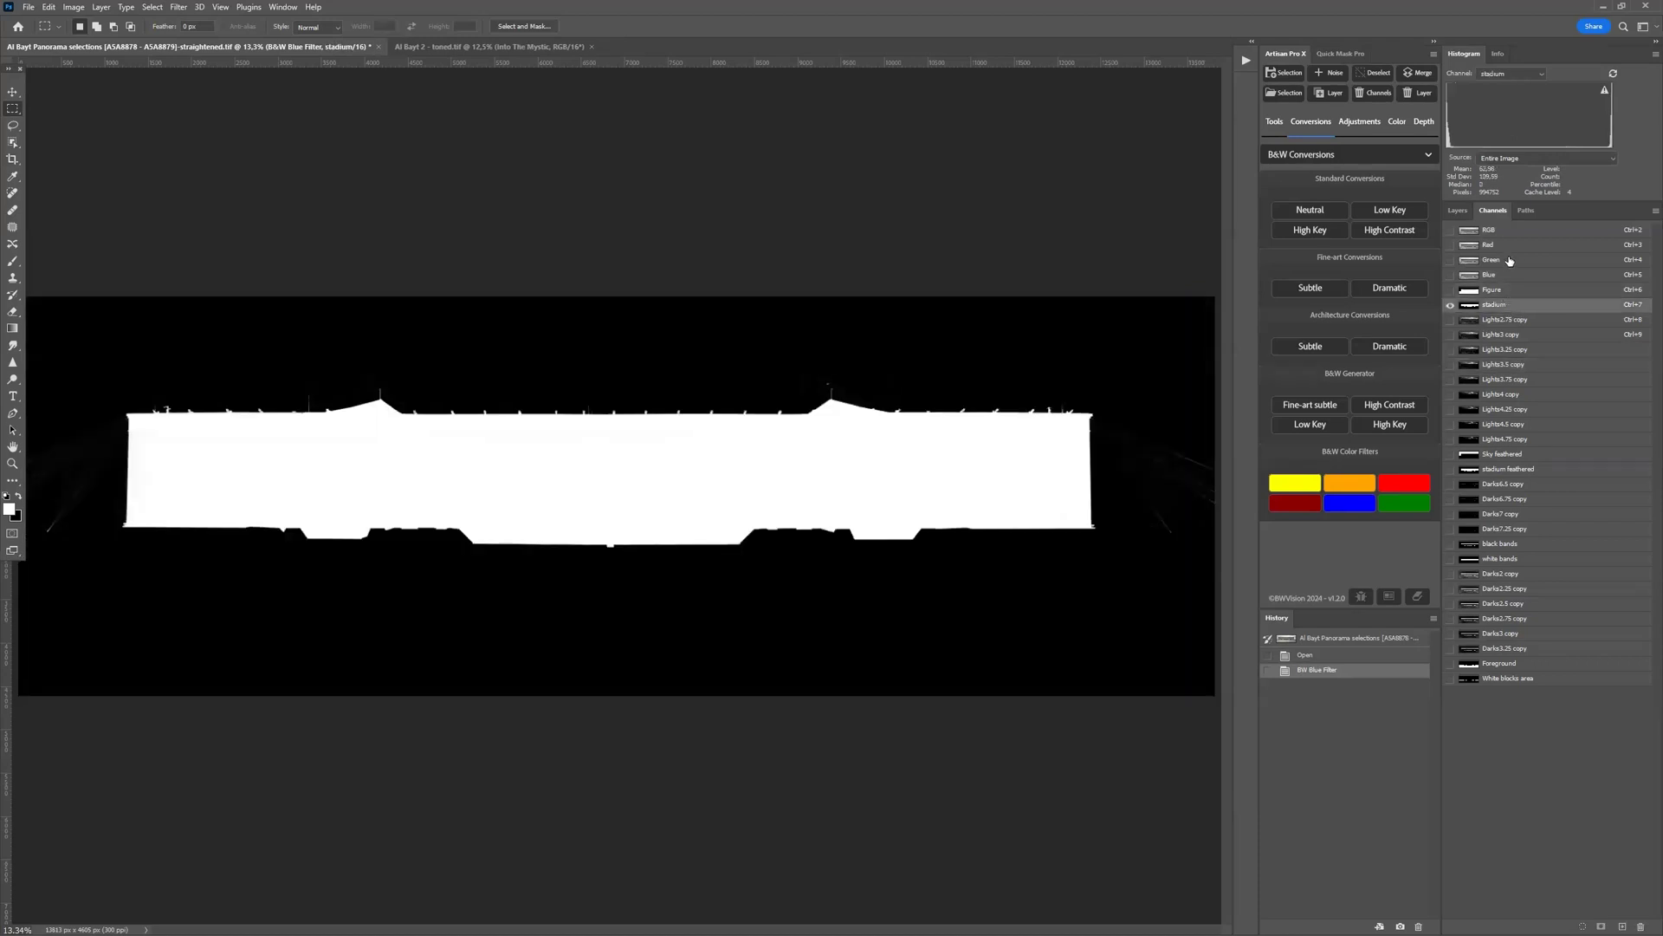
click(1490, 229)
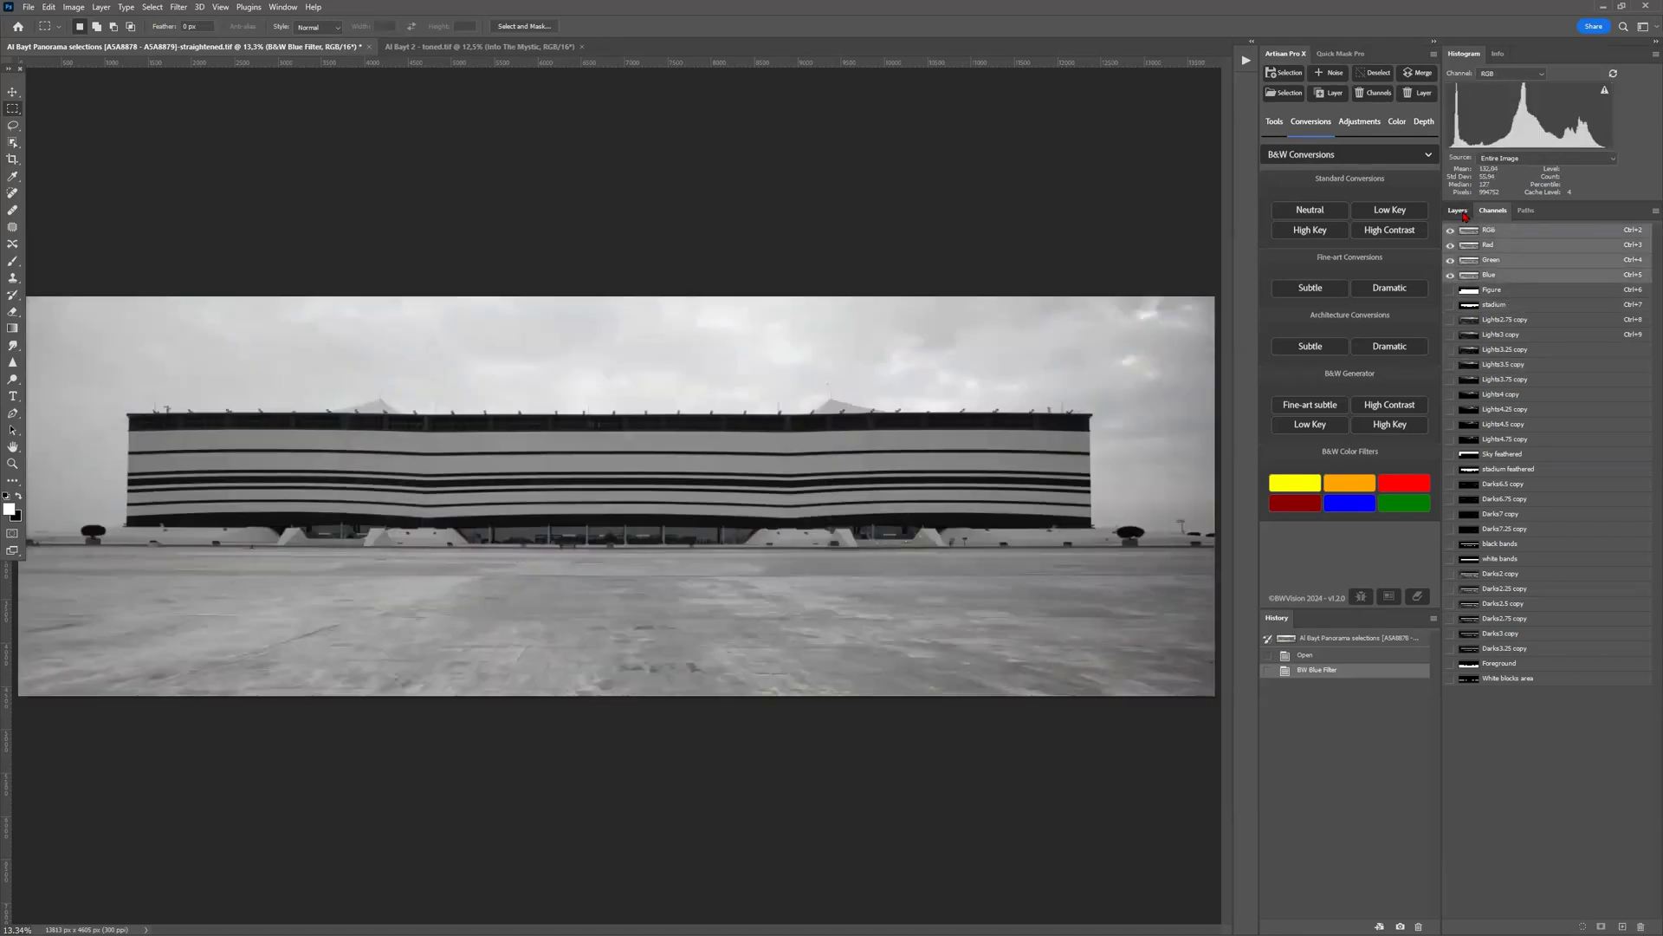
click(1462, 213)
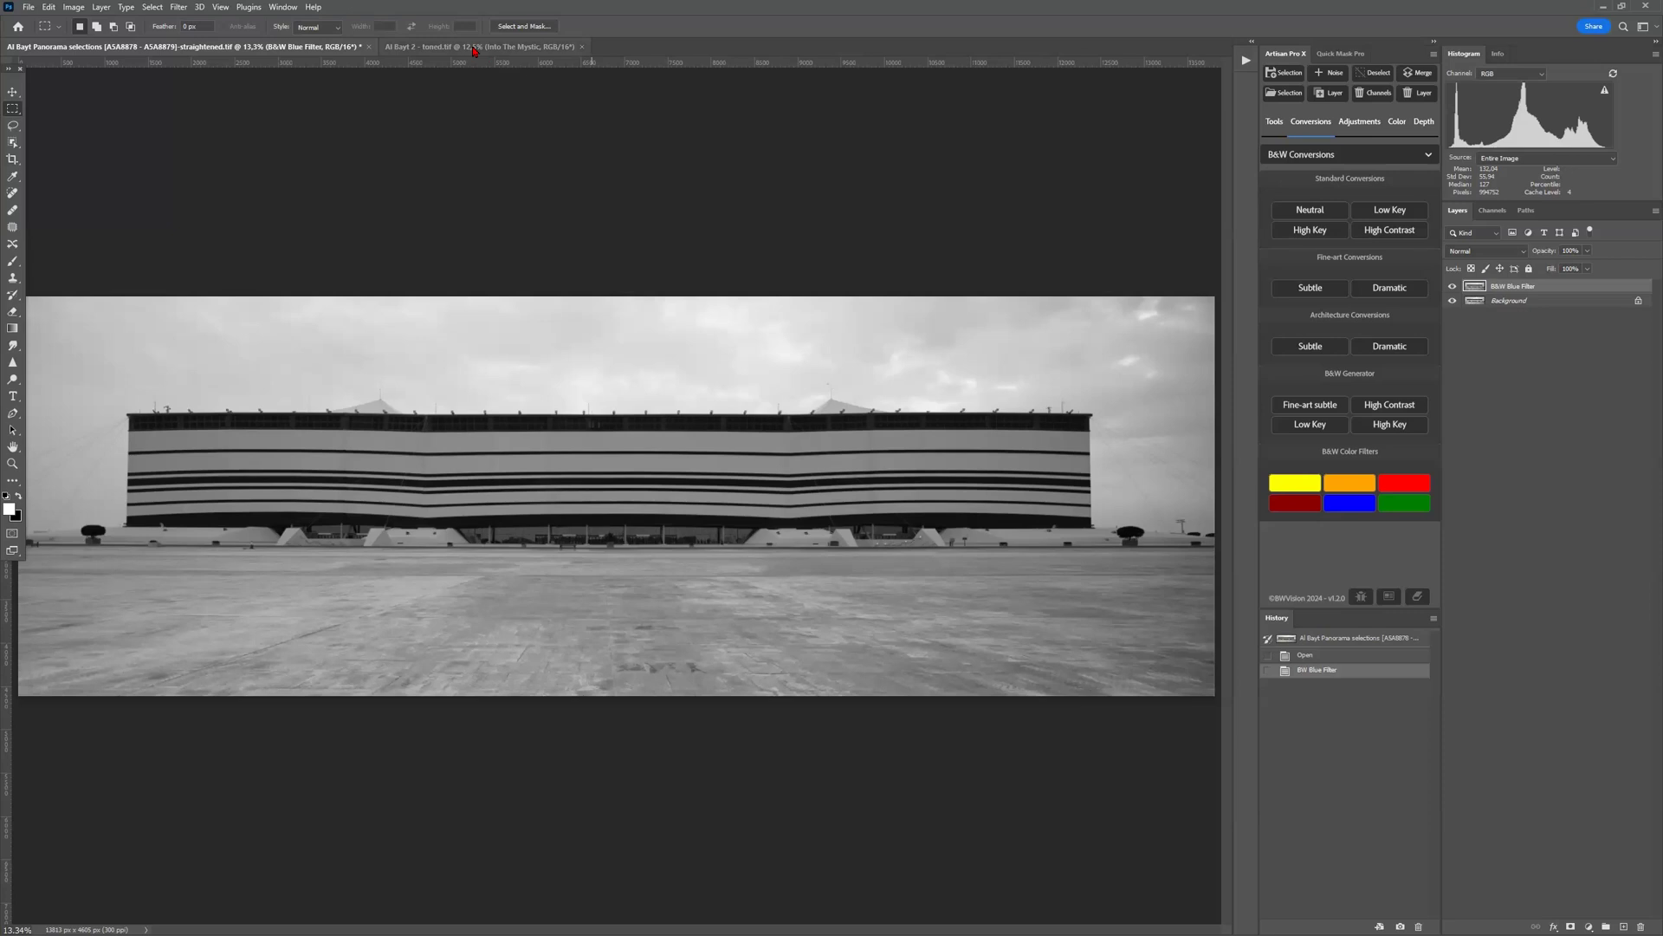
- Compare the finished toned image, fitted to the window, with the black-and-white panorama
click(460, 48)
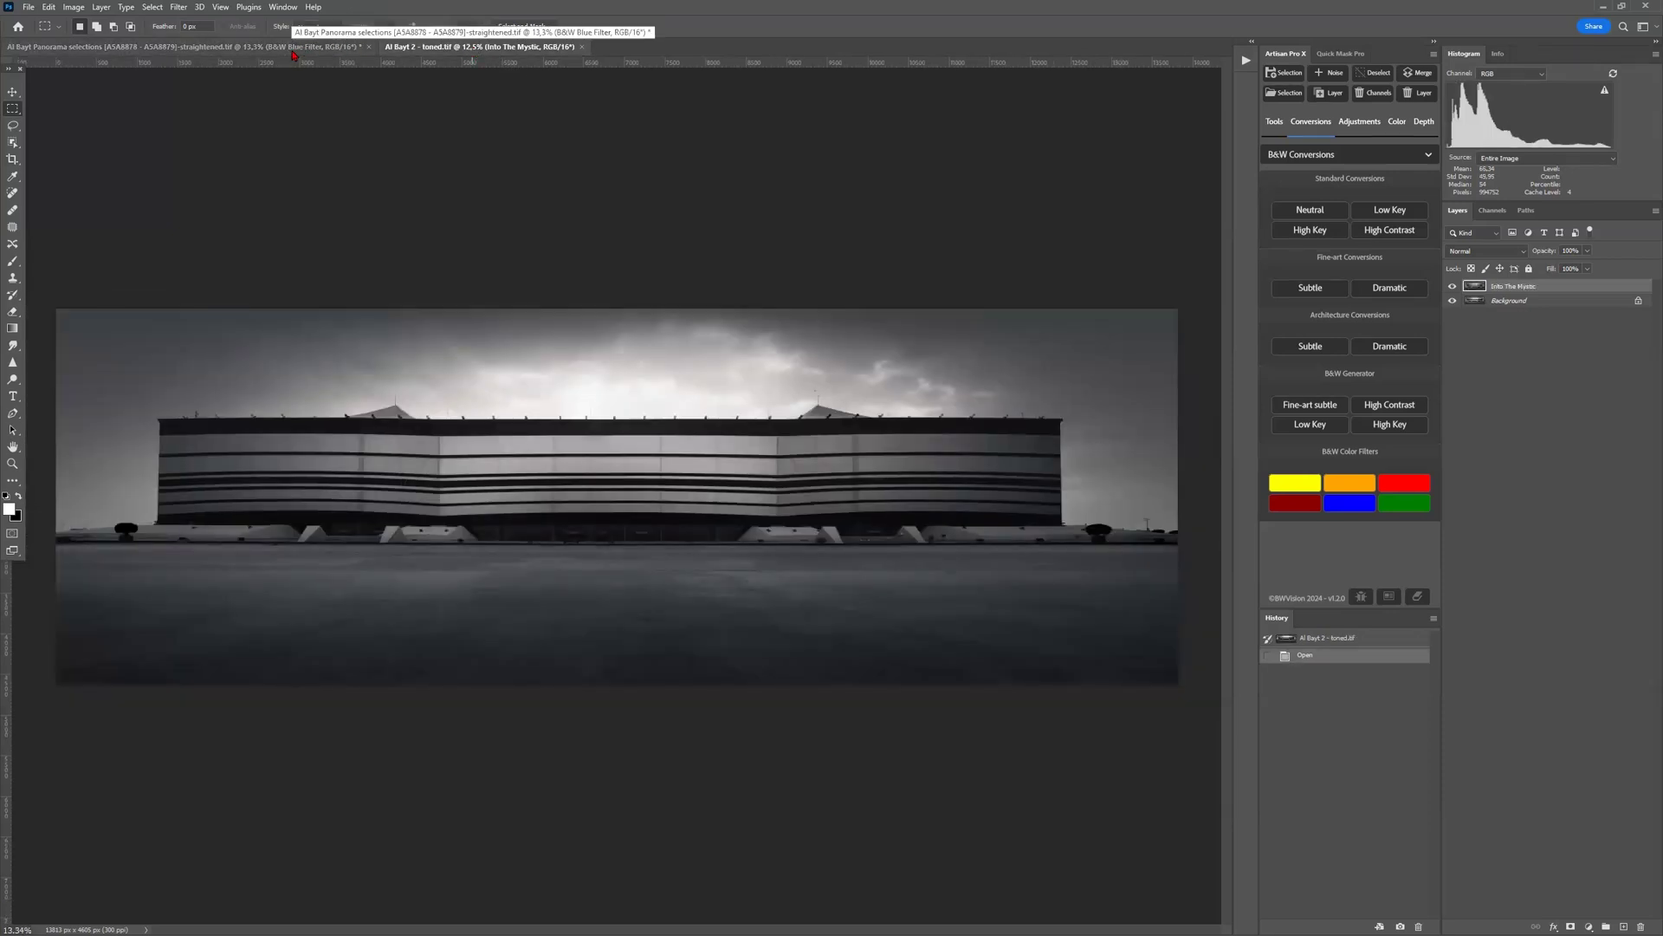
key(ctrl+0)
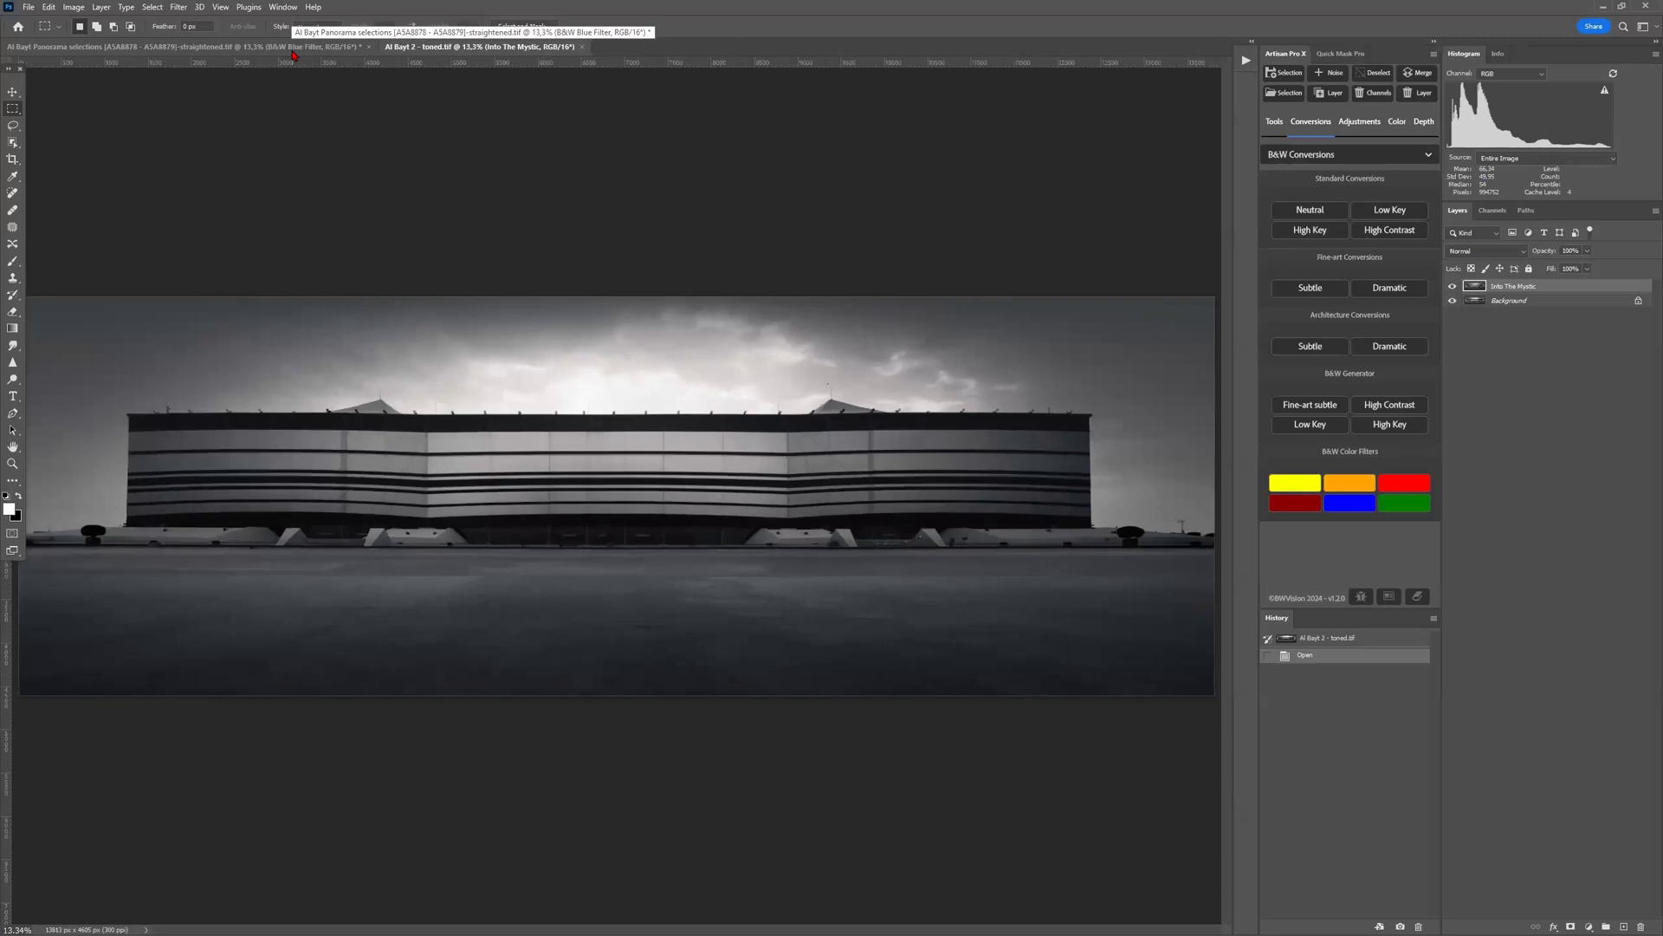
click(293, 50)
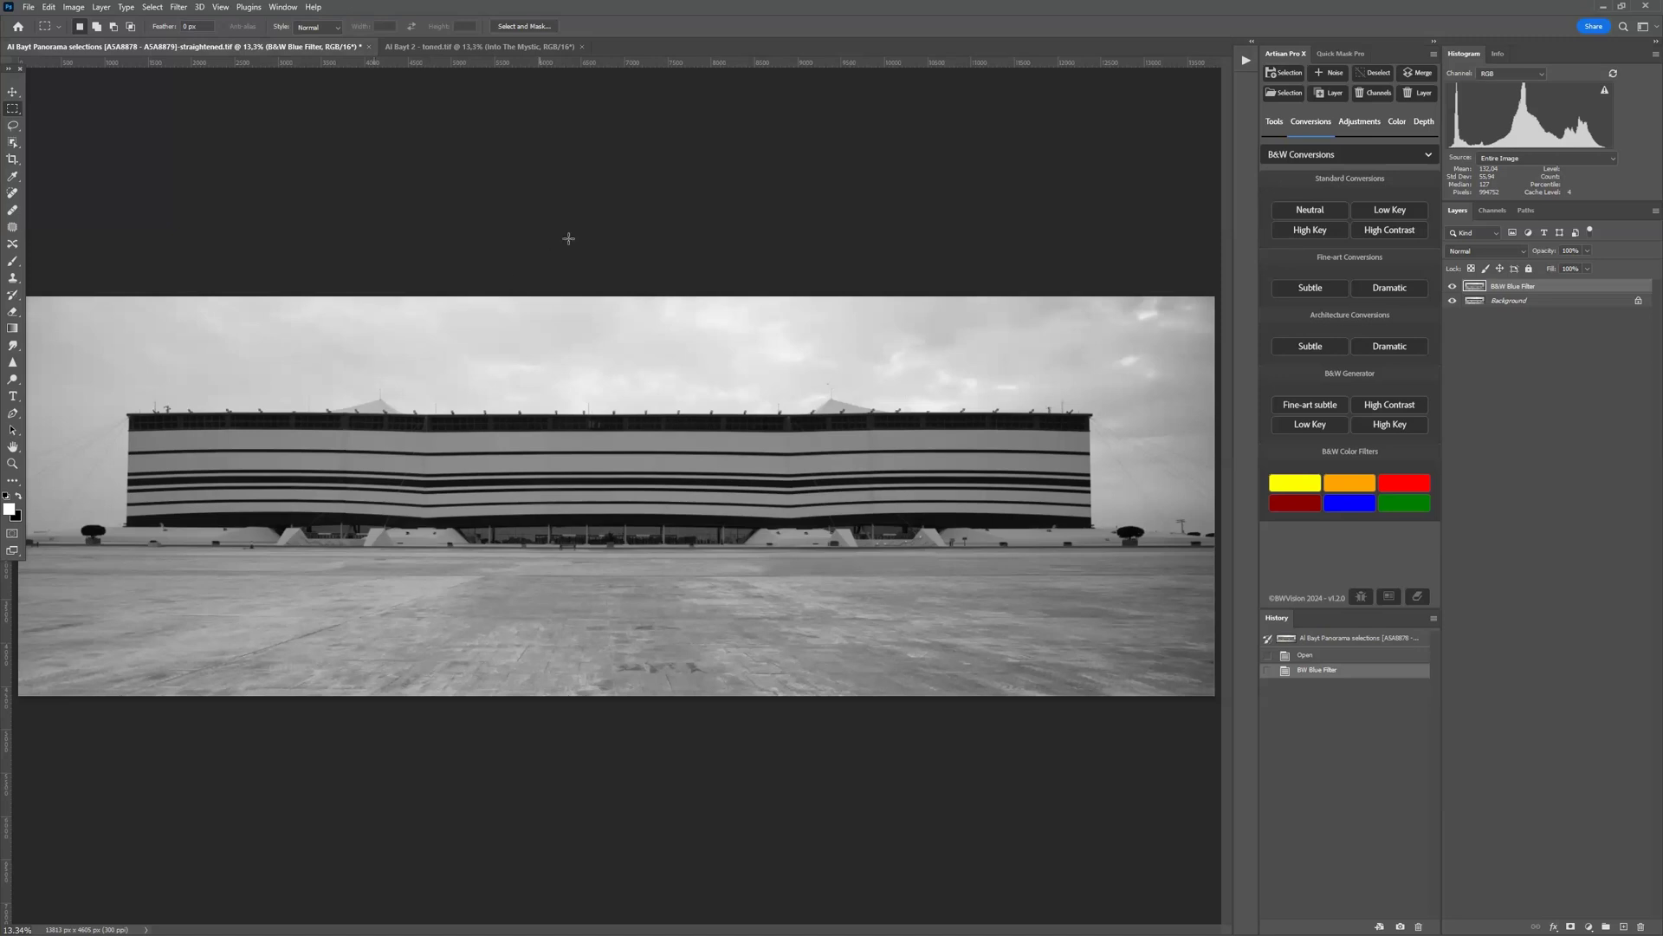
click(517, 48)
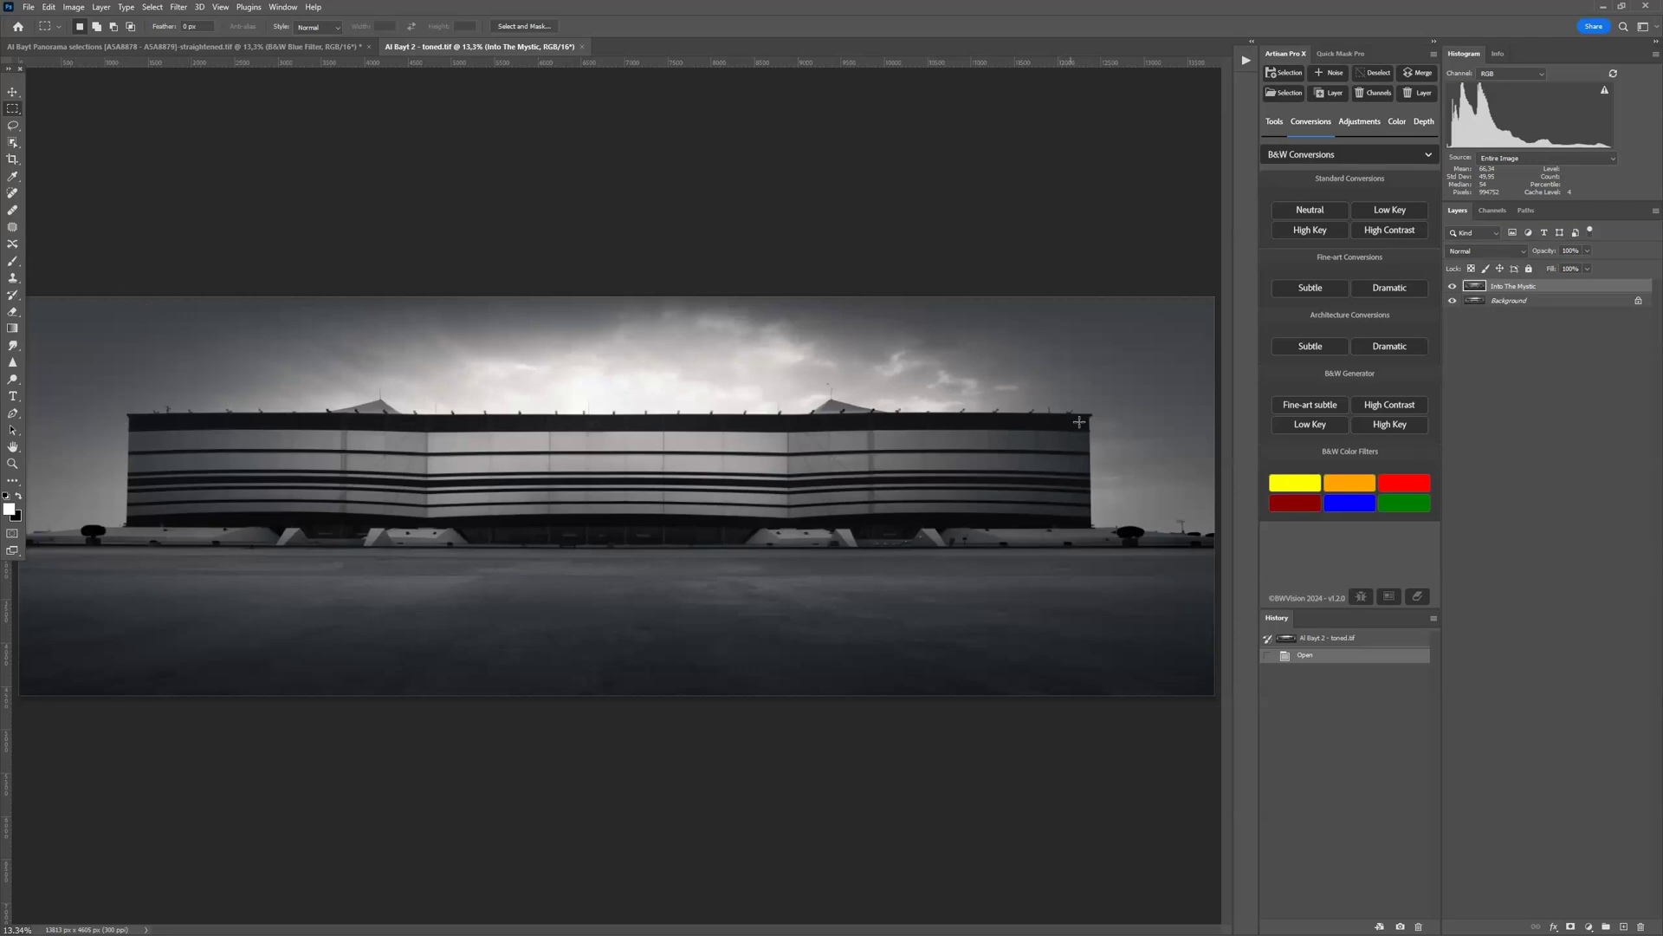
click(280, 49)
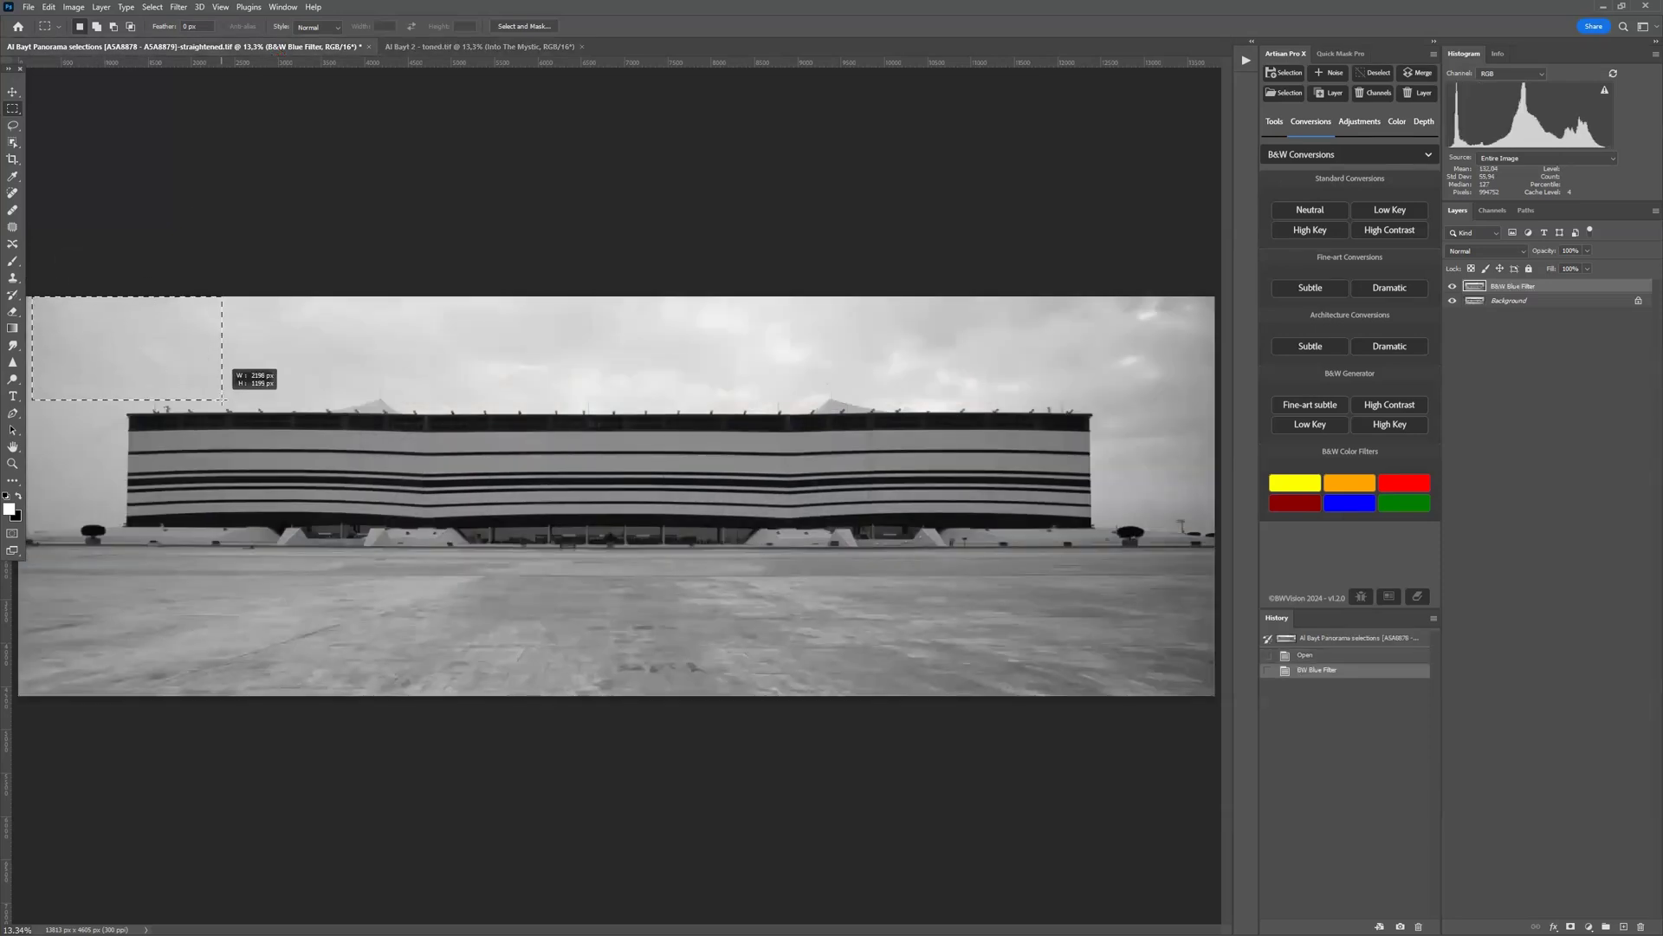
drag(334, 379, 336, 381)
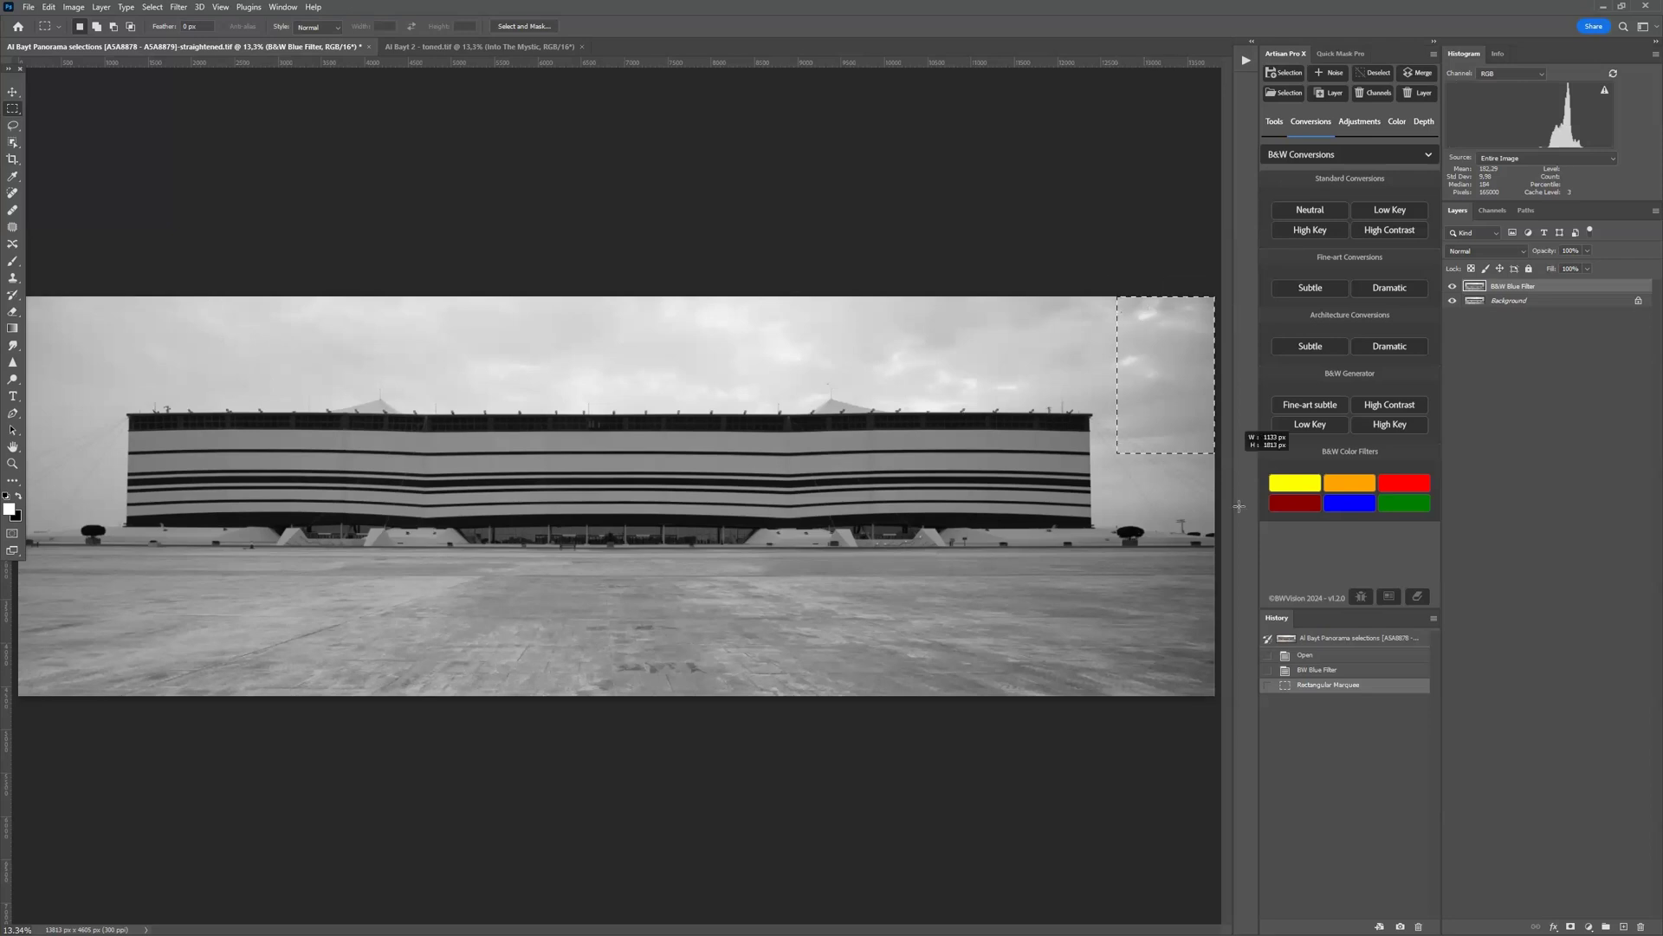
drag(1237, 553, 1127, 252)
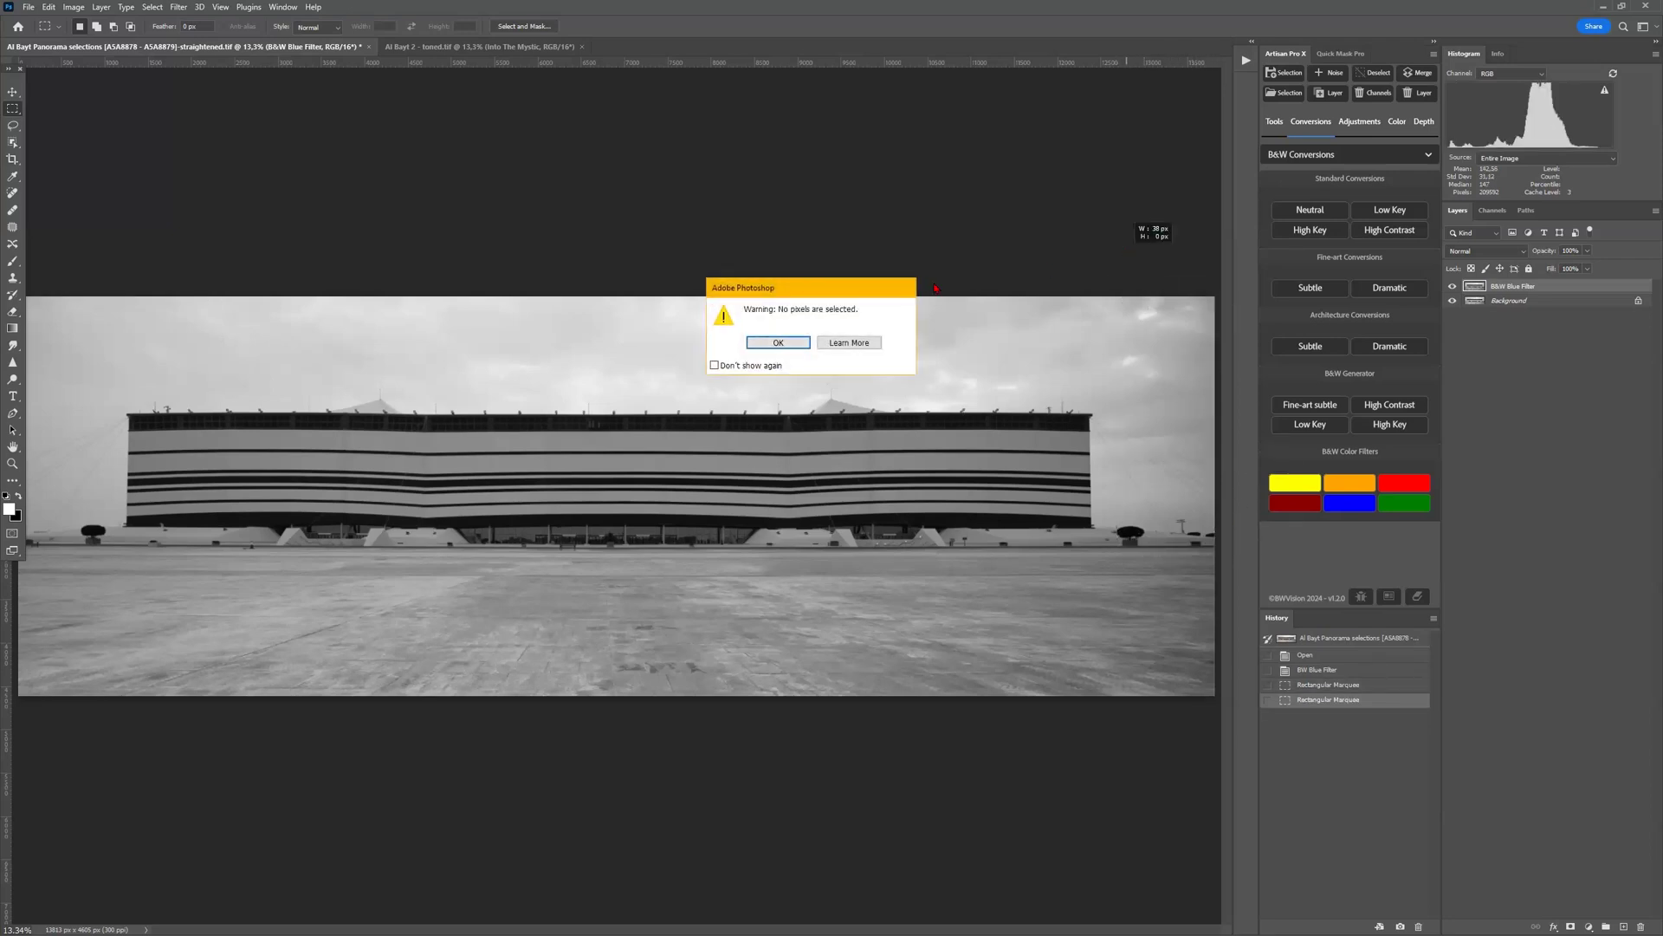
click(849, 343)
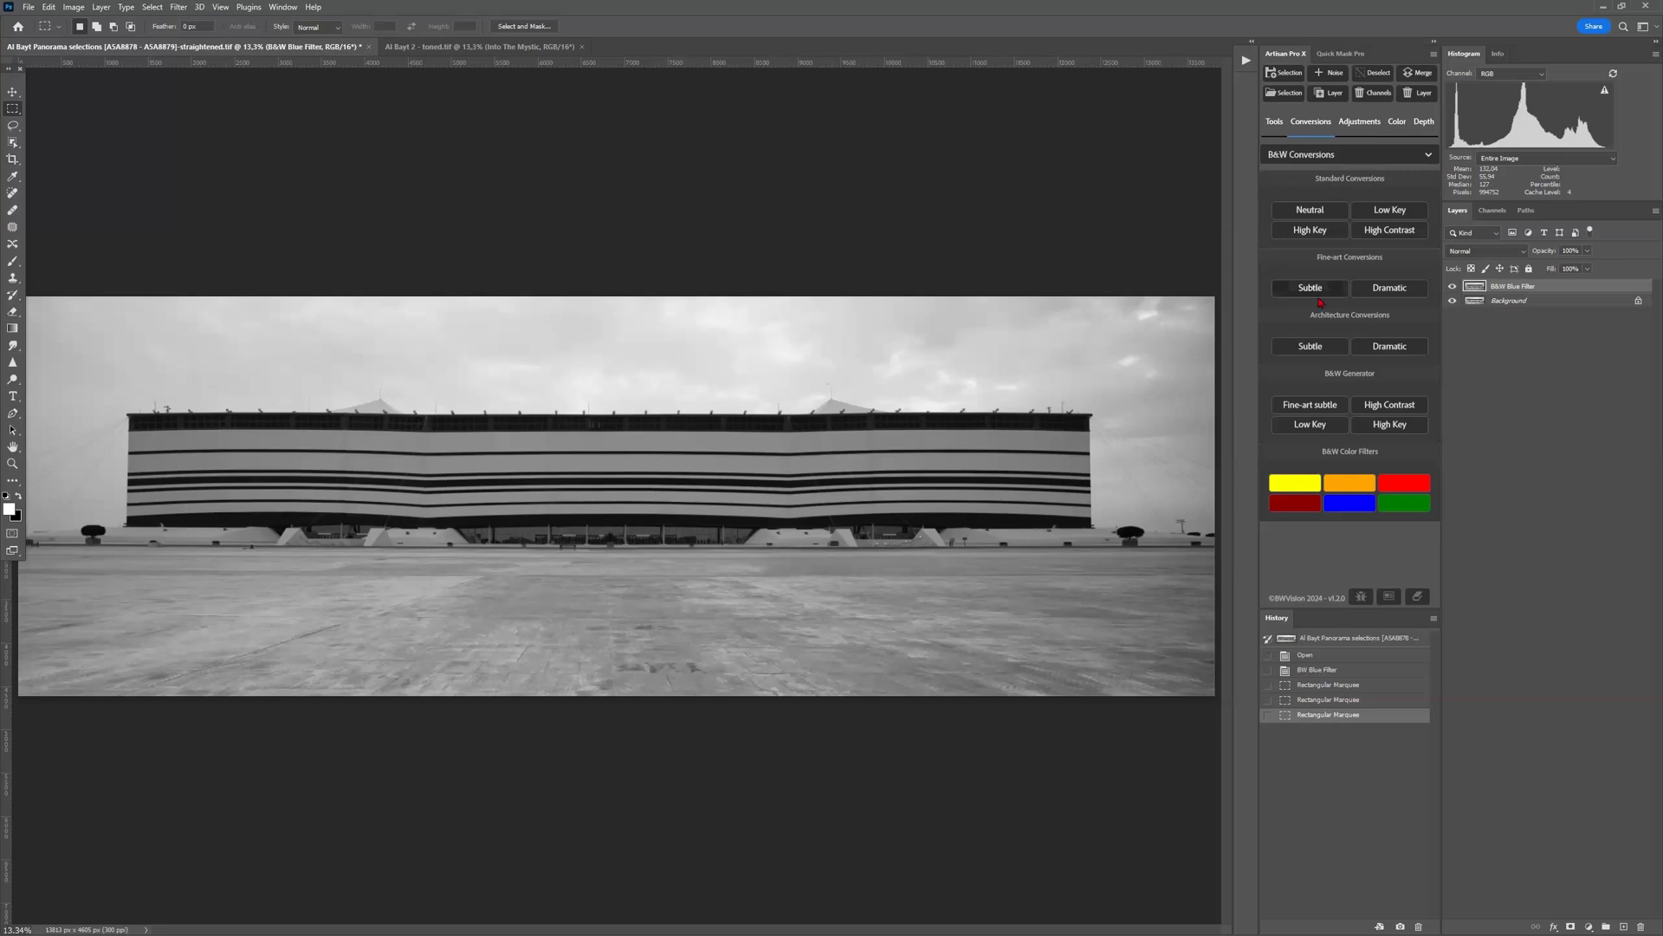
- Load the saved sky channel as a selection on the B&W Blue Filter layer
click(1286, 95)
click(884, 251)
click(885, 270)
click(901, 267)
click(902, 276)
click(977, 237)
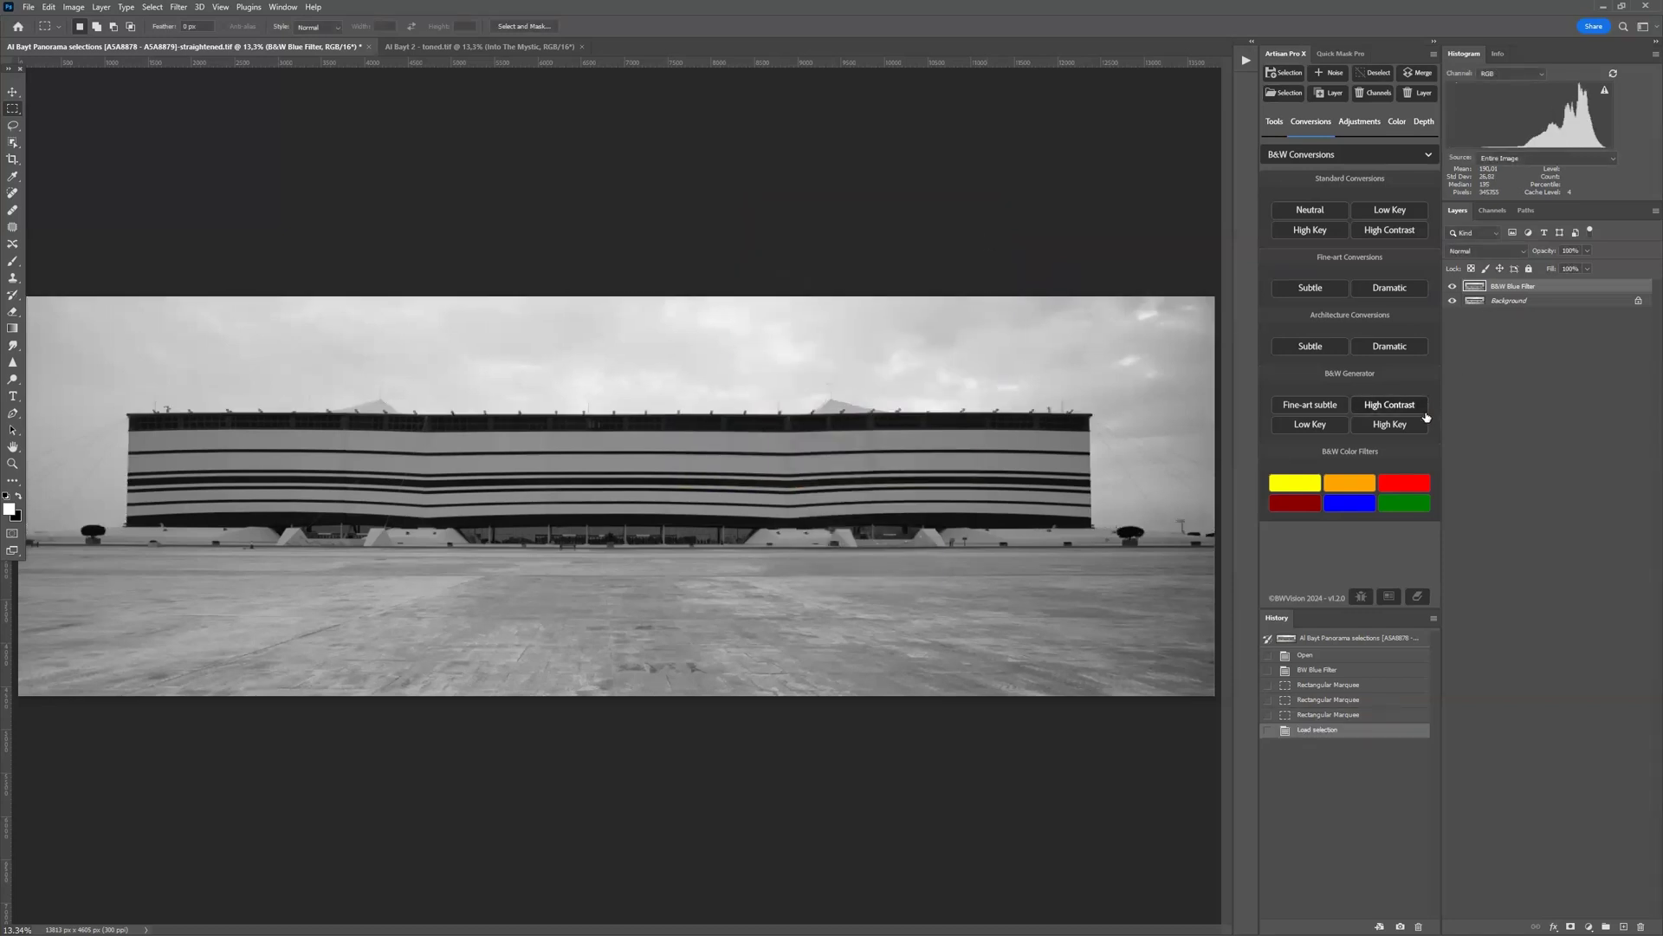
- Duplicate the whole B&W Blue Filter layer without the selection, then reselect the sky
key(ctrl+d)
key(ctrl+j)
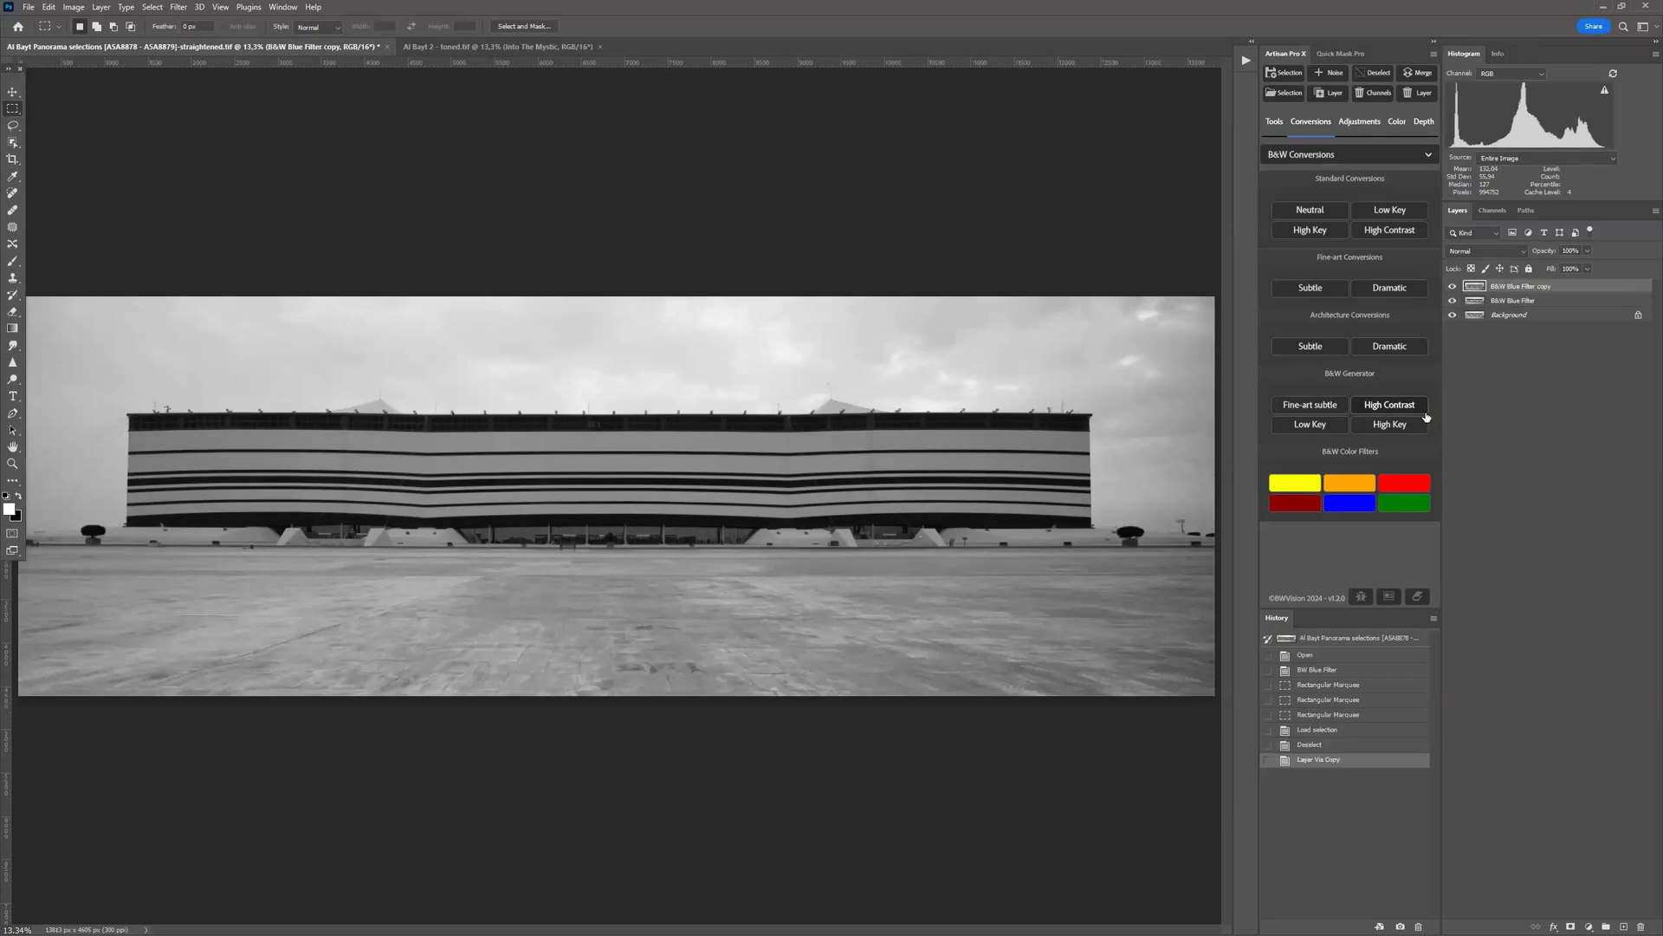
key(ctrl+shift+d)
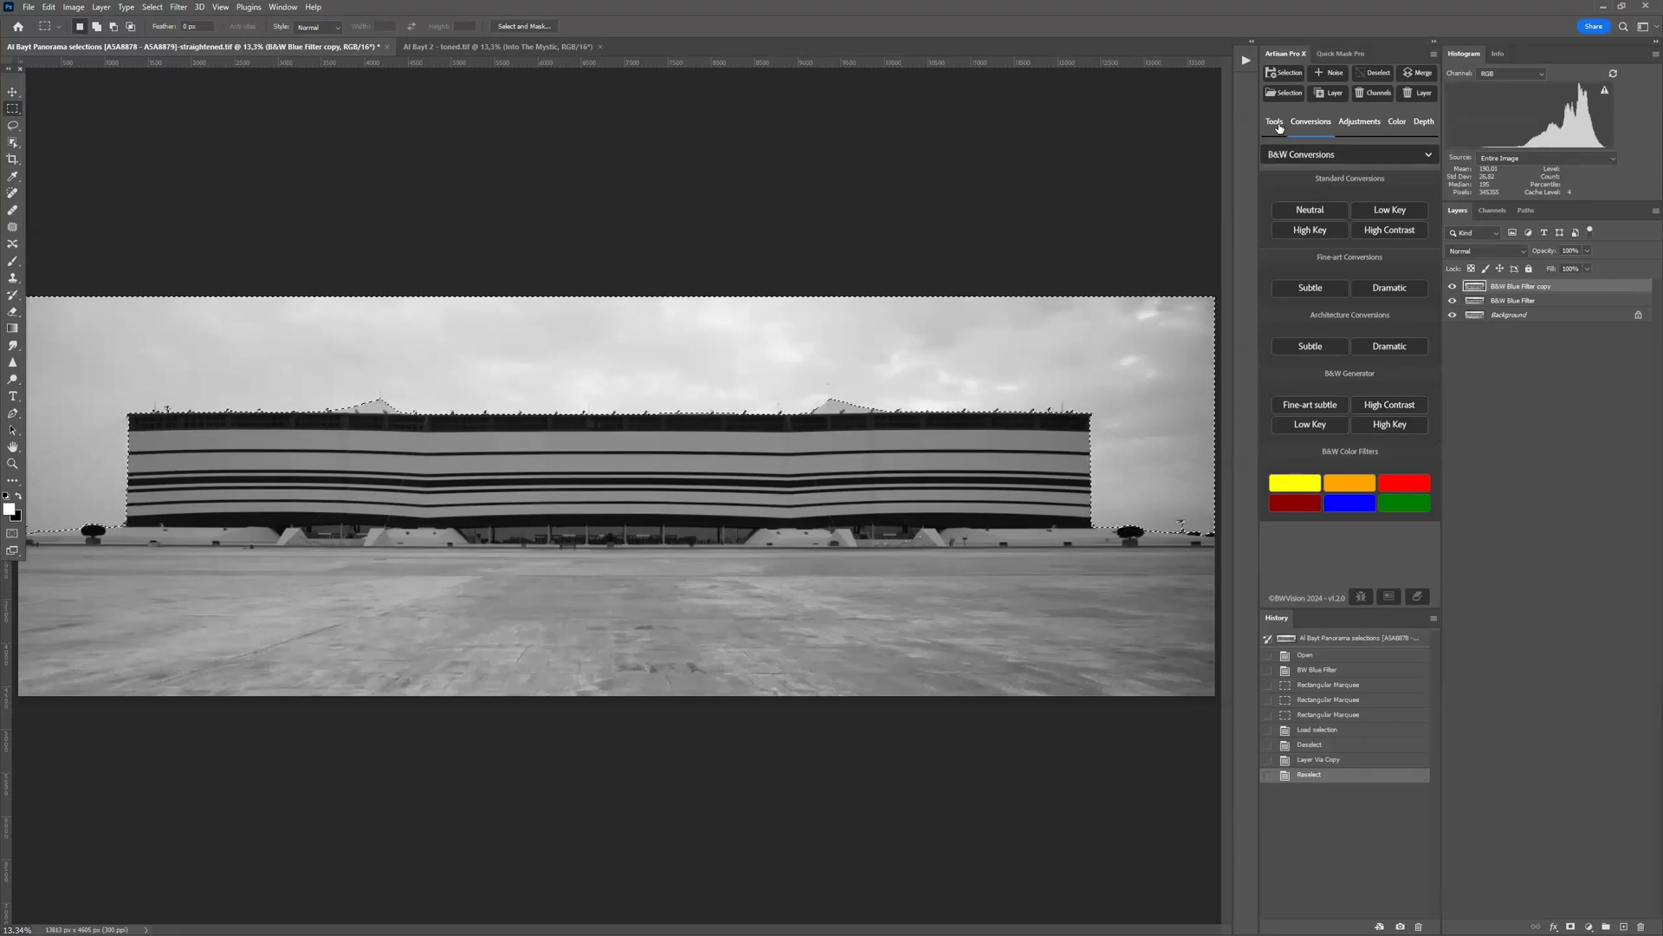
- Darken the selected sky with the Pro Adjustments normal adjustment at strength 4
click(1275, 123)
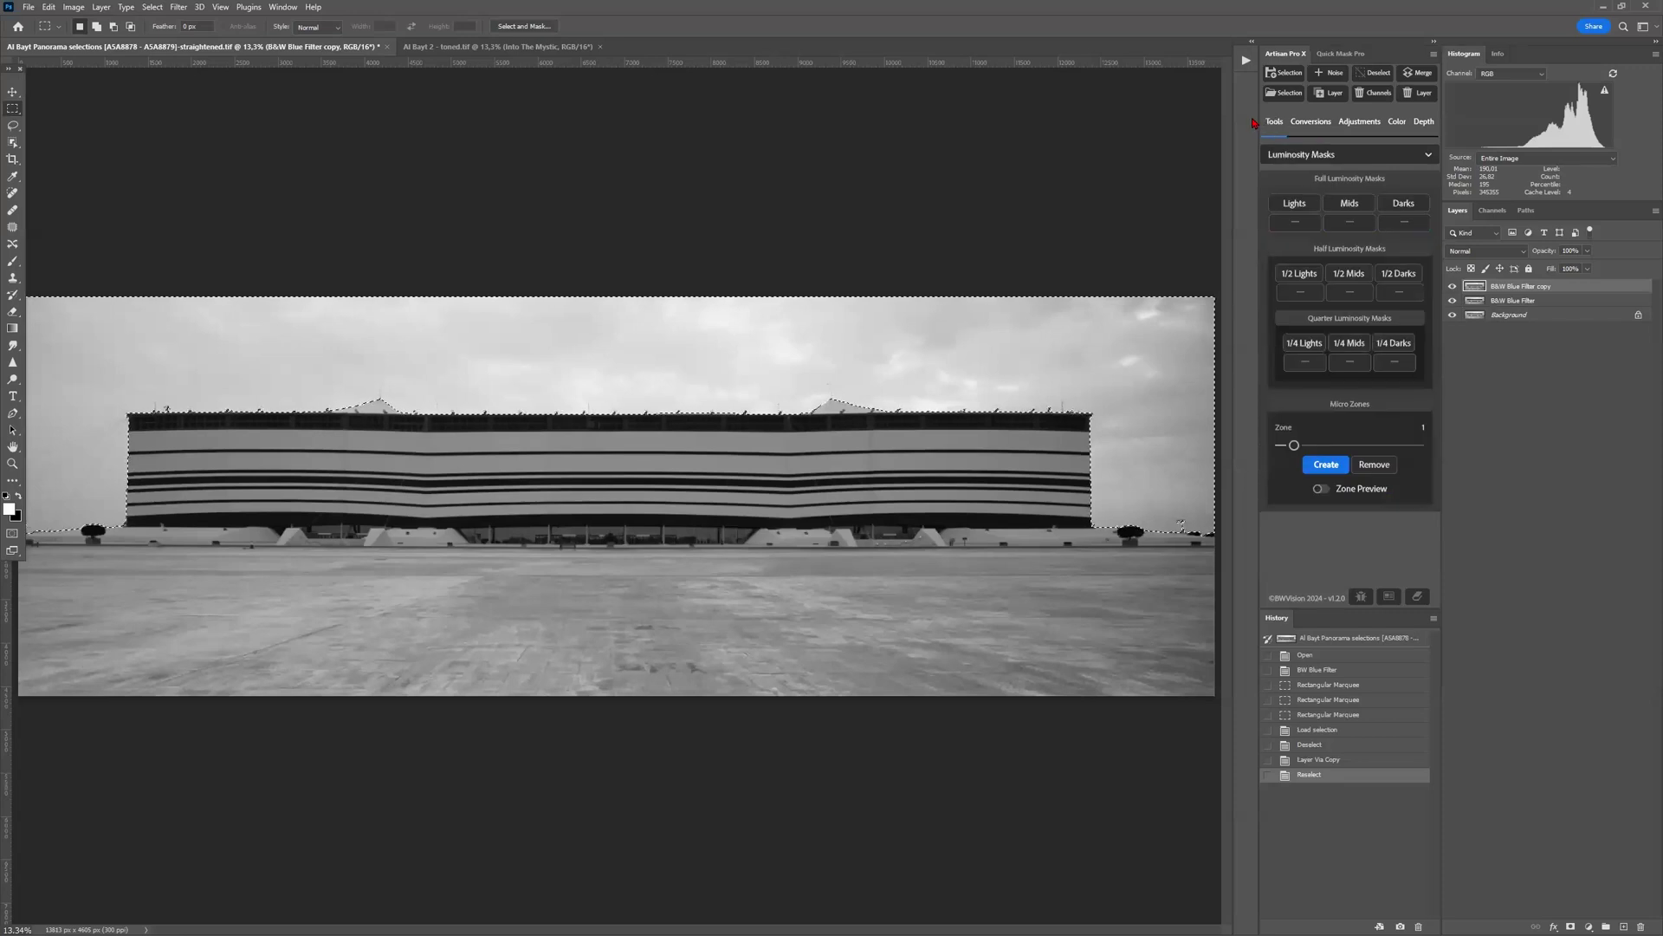
click(1298, 149)
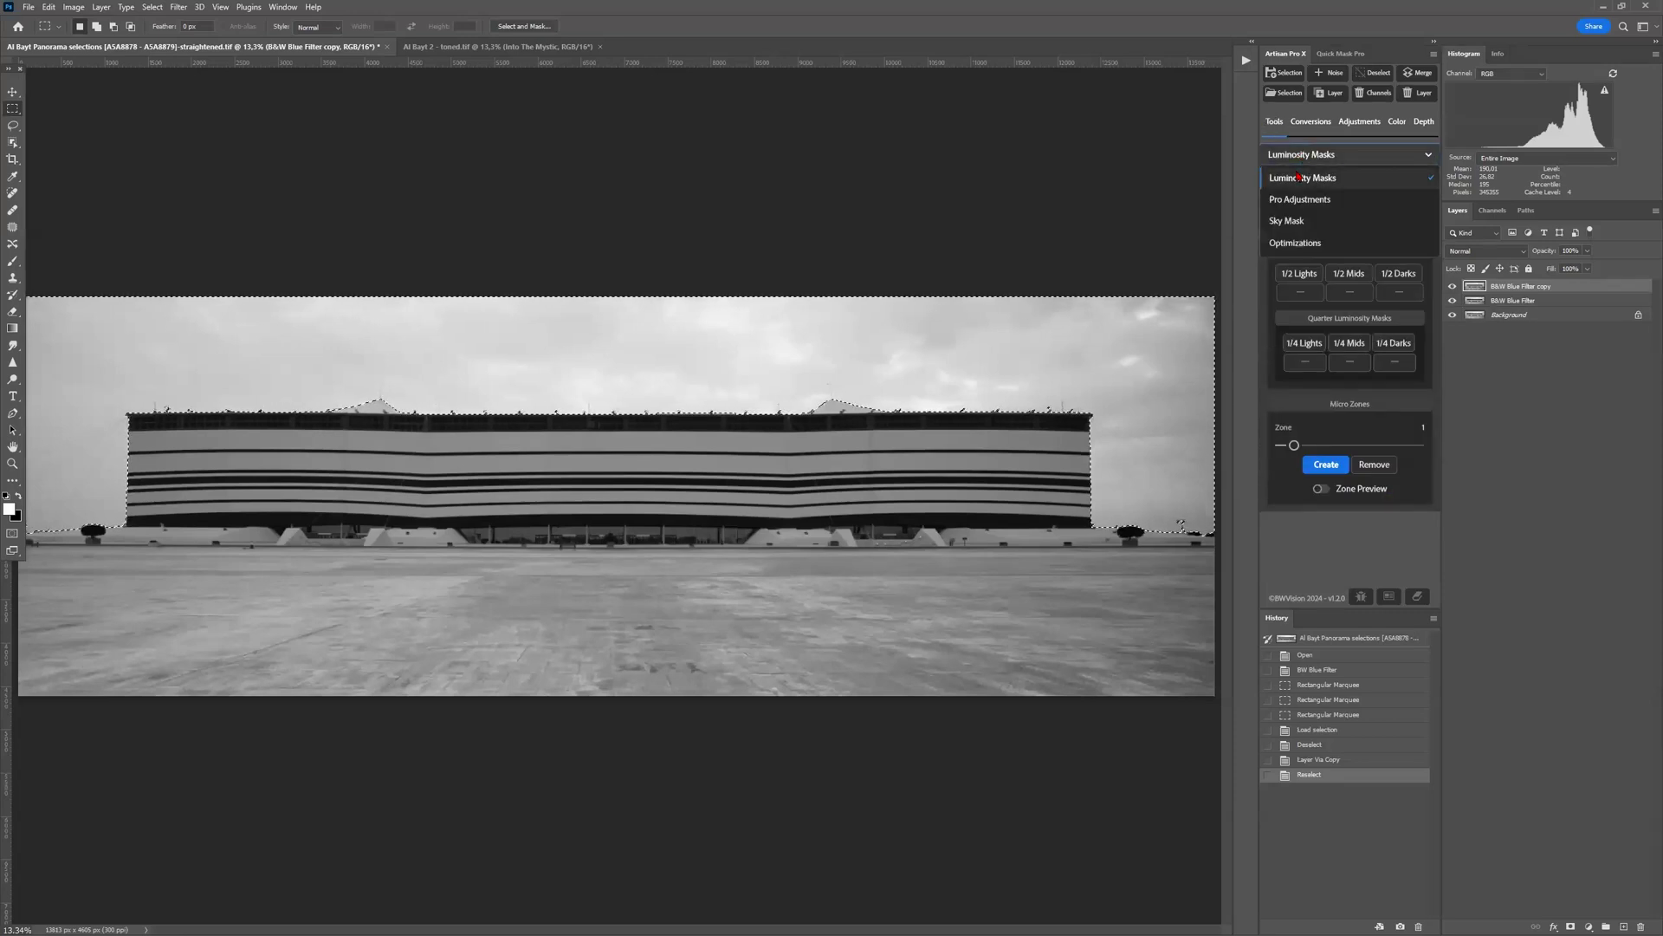
click(1293, 201)
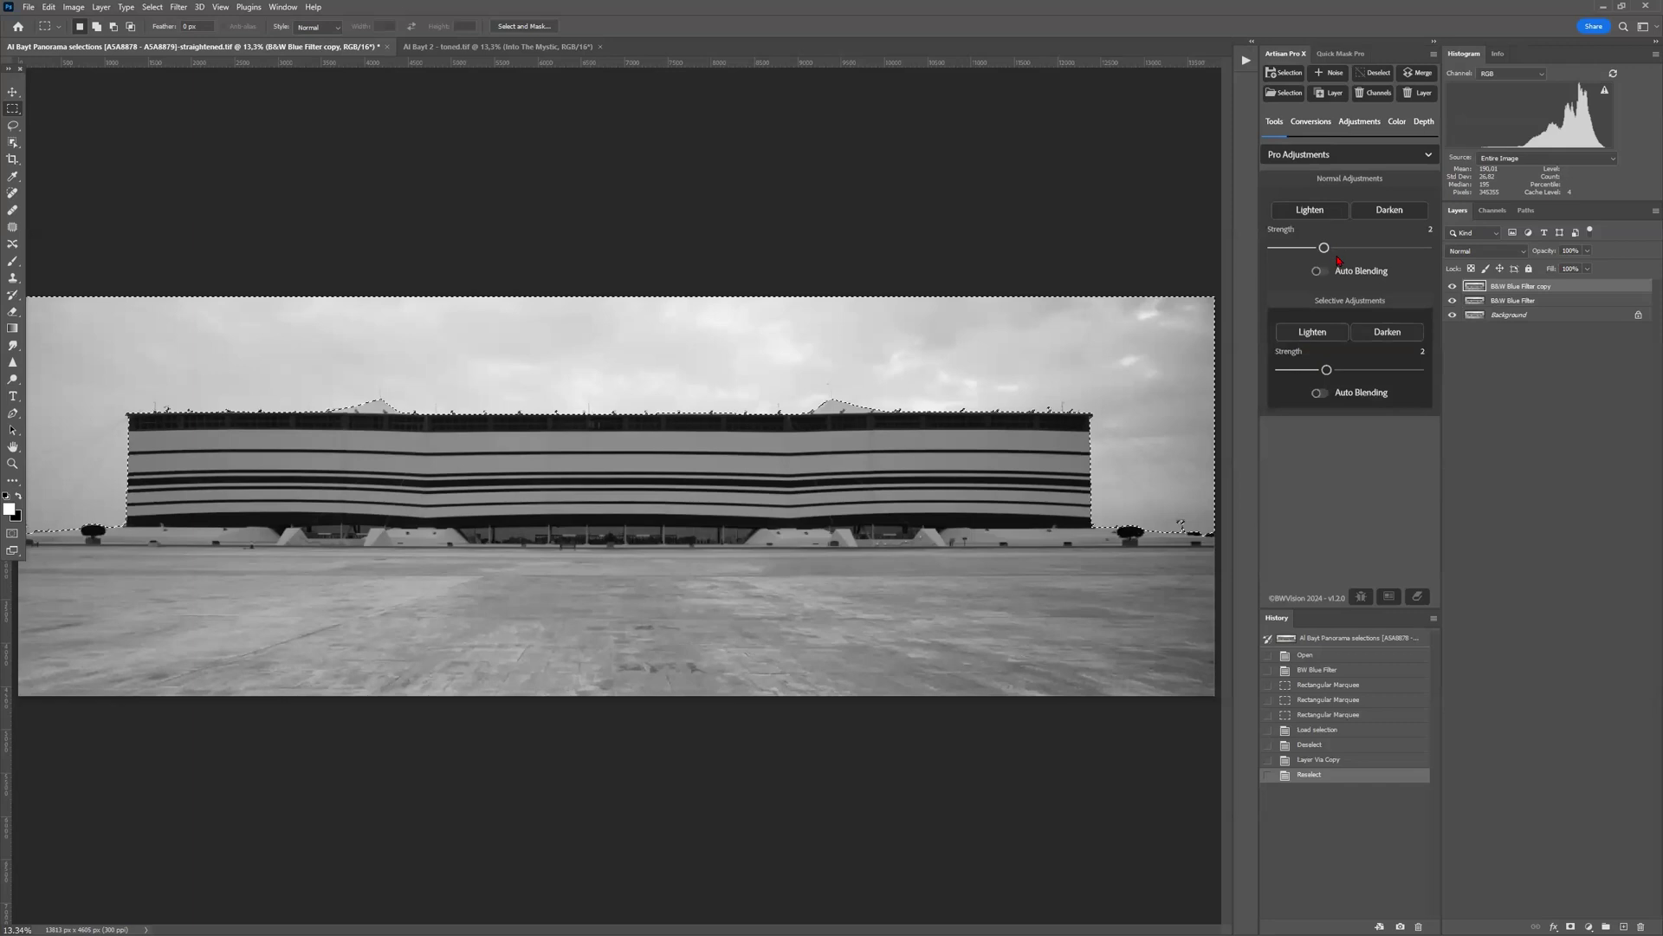
drag(1323, 248, 1587, 275)
click(1394, 212)
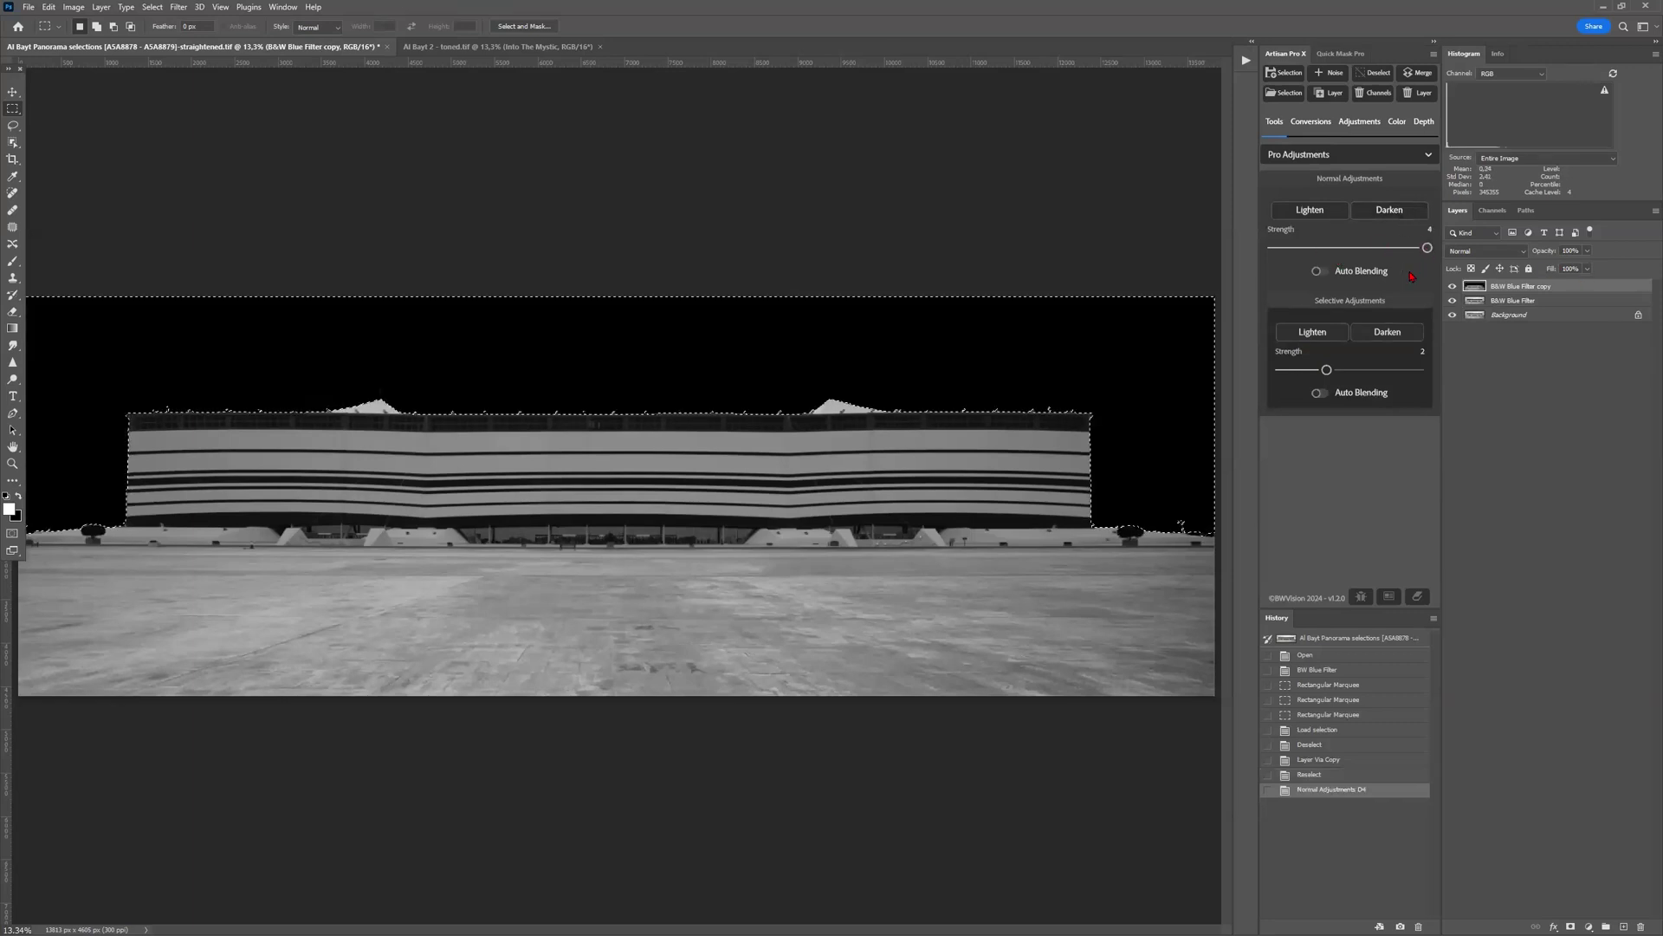
- Lighten the blackened sky twice with the normal adjustment at strength 1
click(1297, 249)
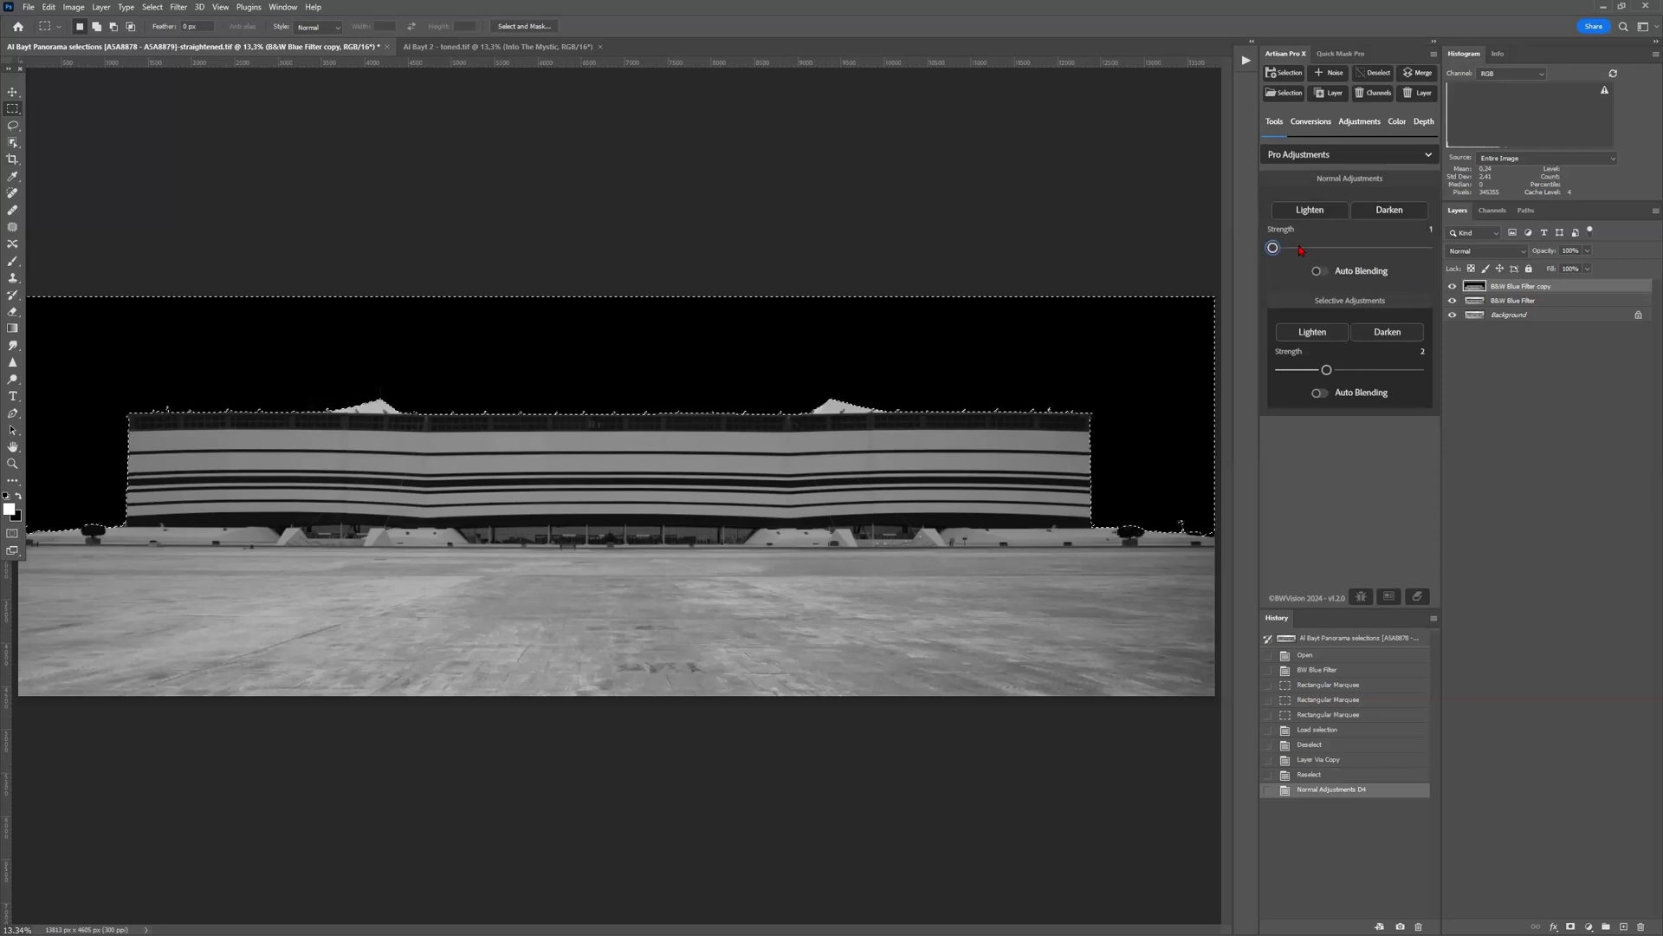
click(1310, 210)
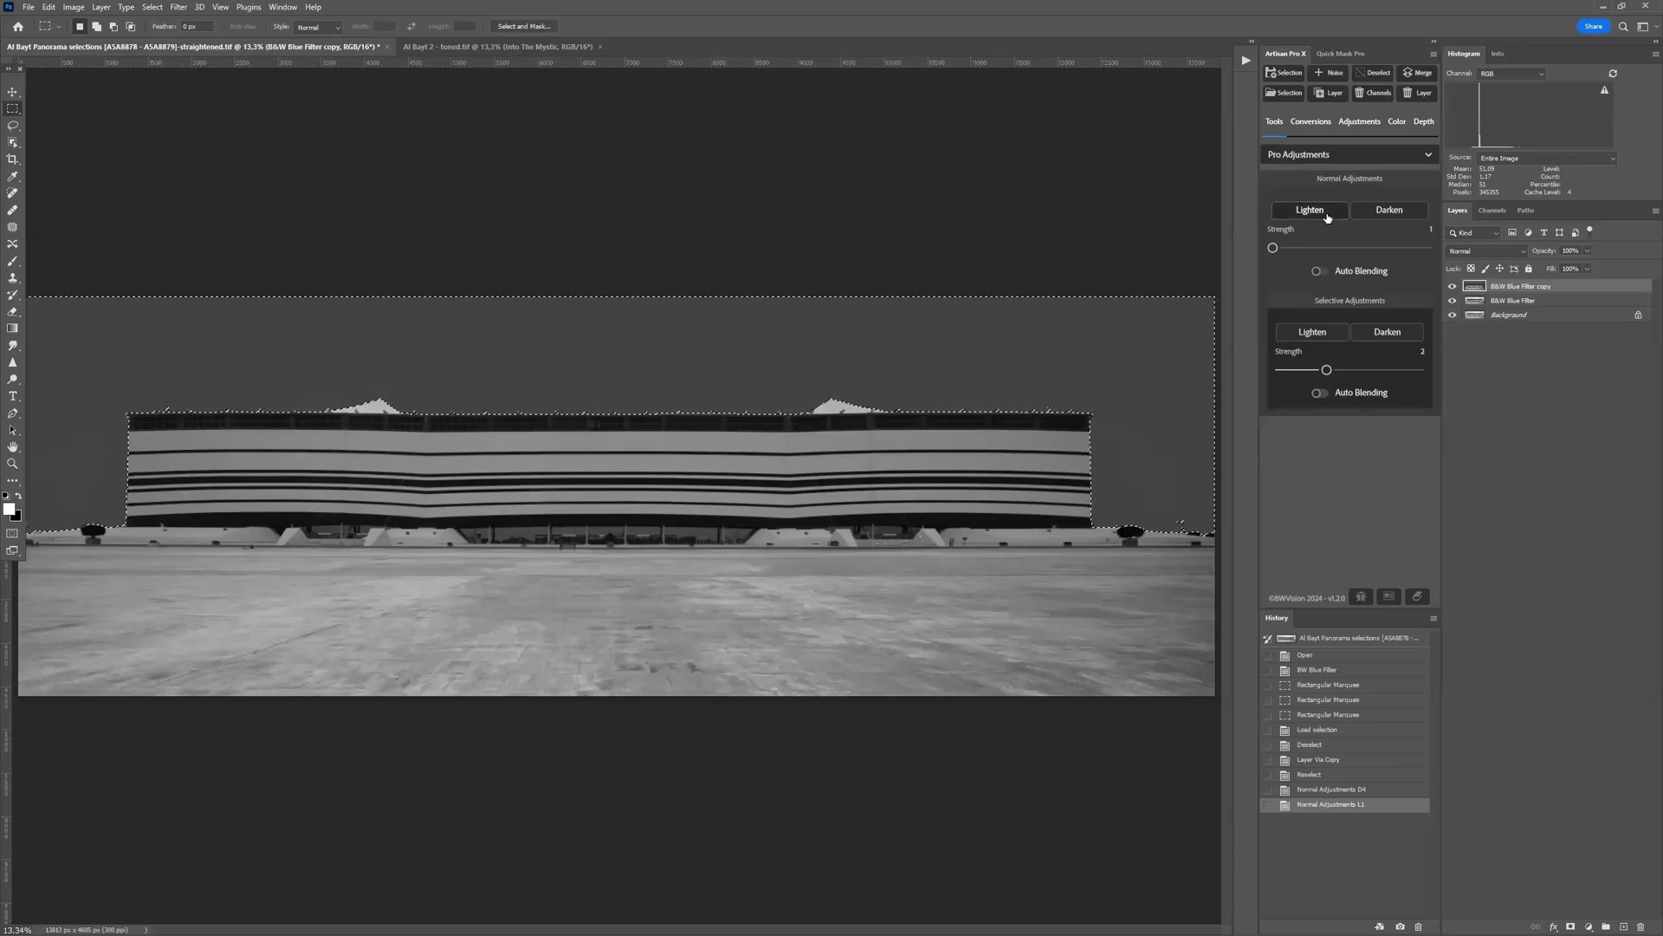
click(1323, 216)
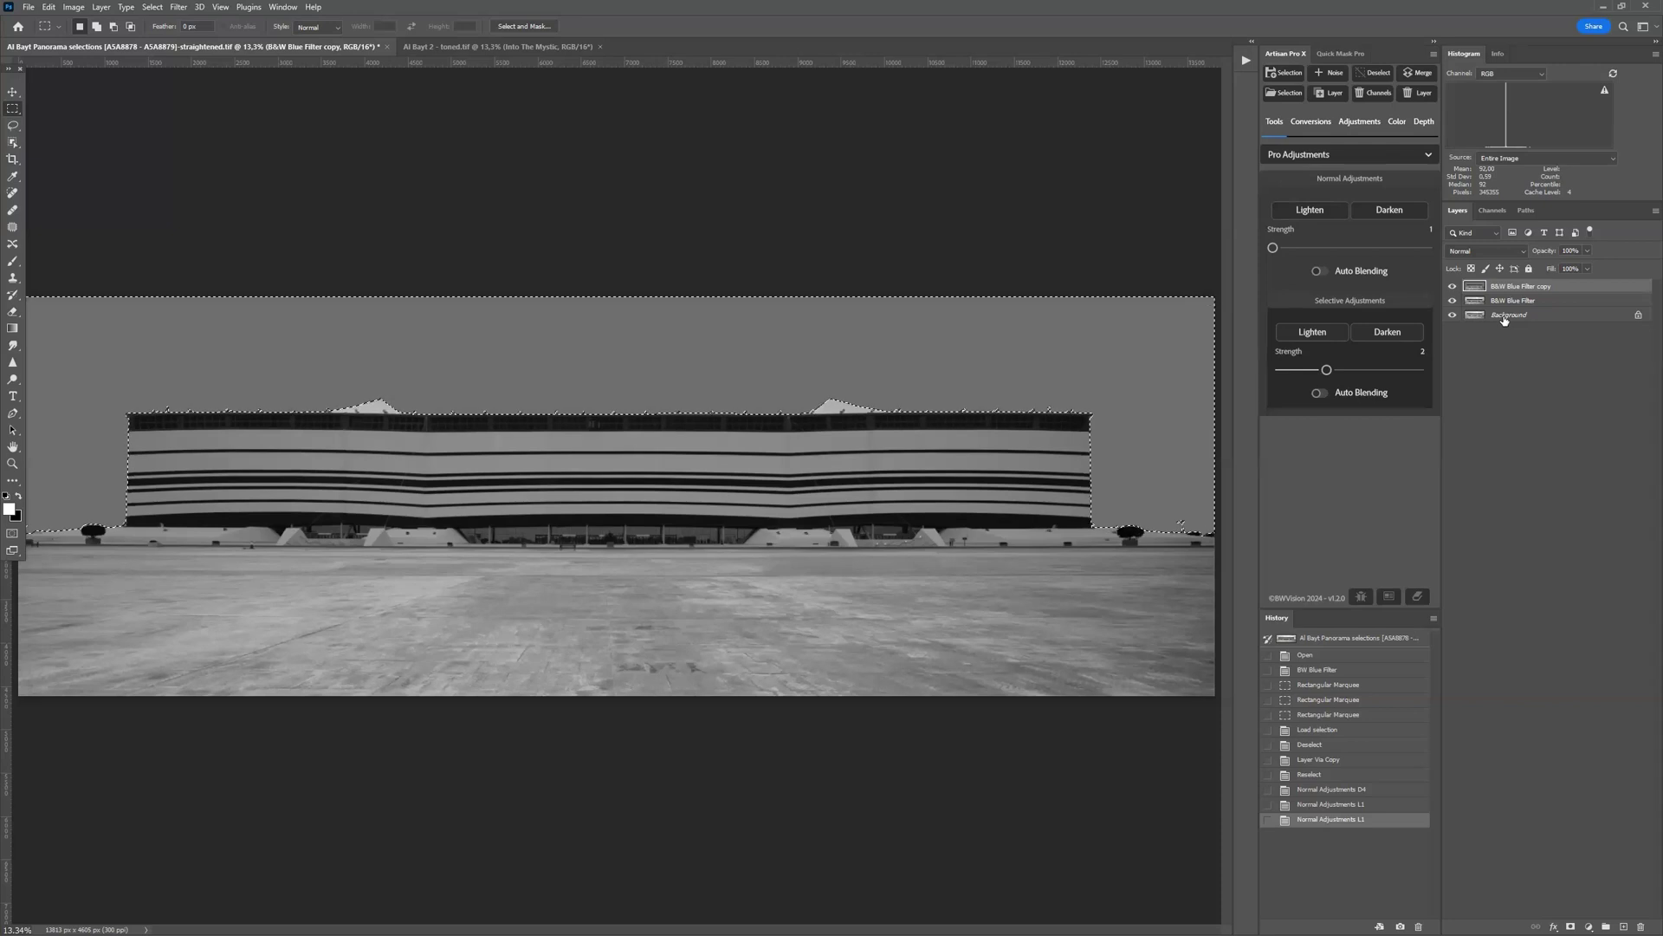
- Duplicate the entire gray-sky layer and load the Sky feathered channel as a new selection
key(ctrl+d)
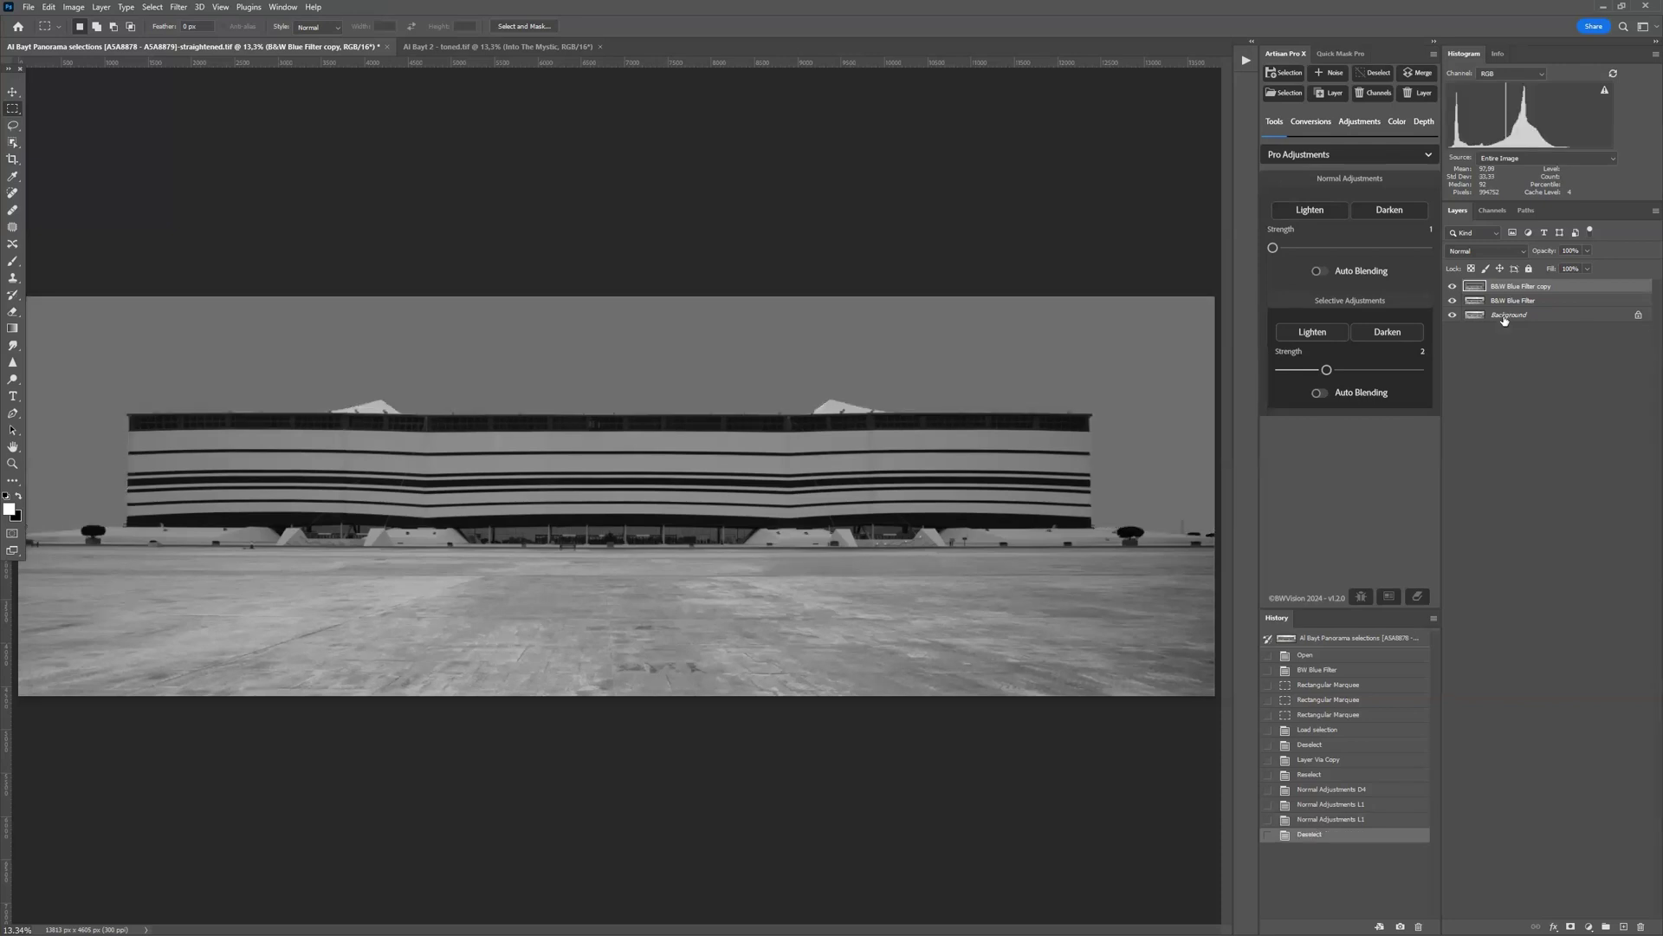
key(ctrl+j)
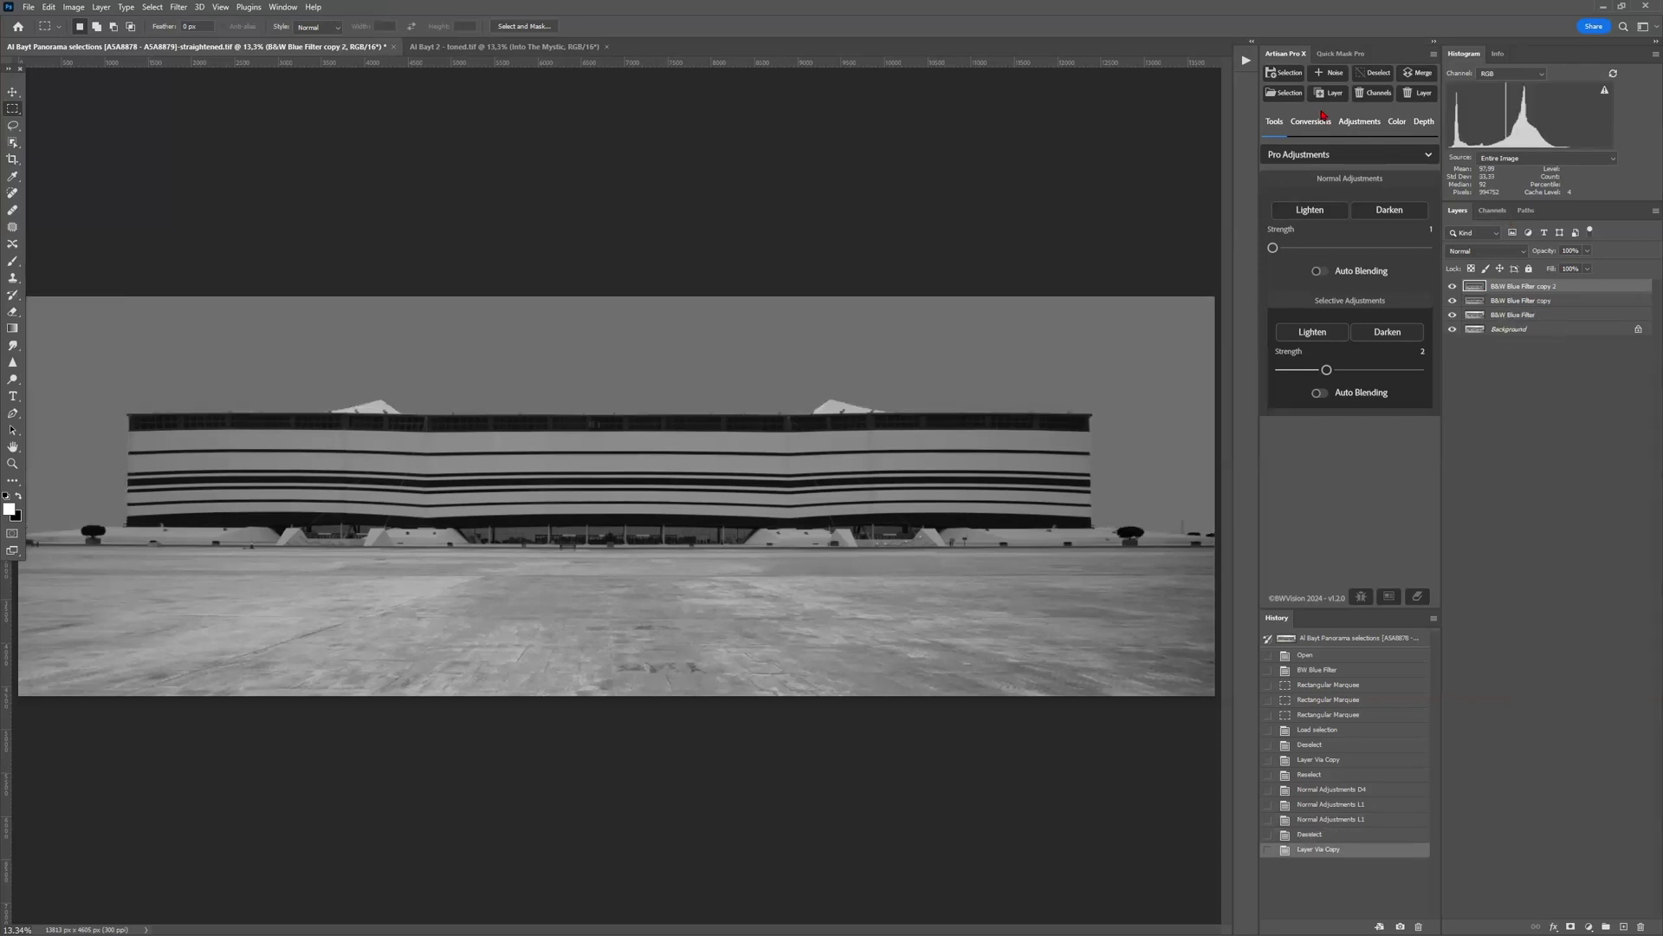
click(1270, 94)
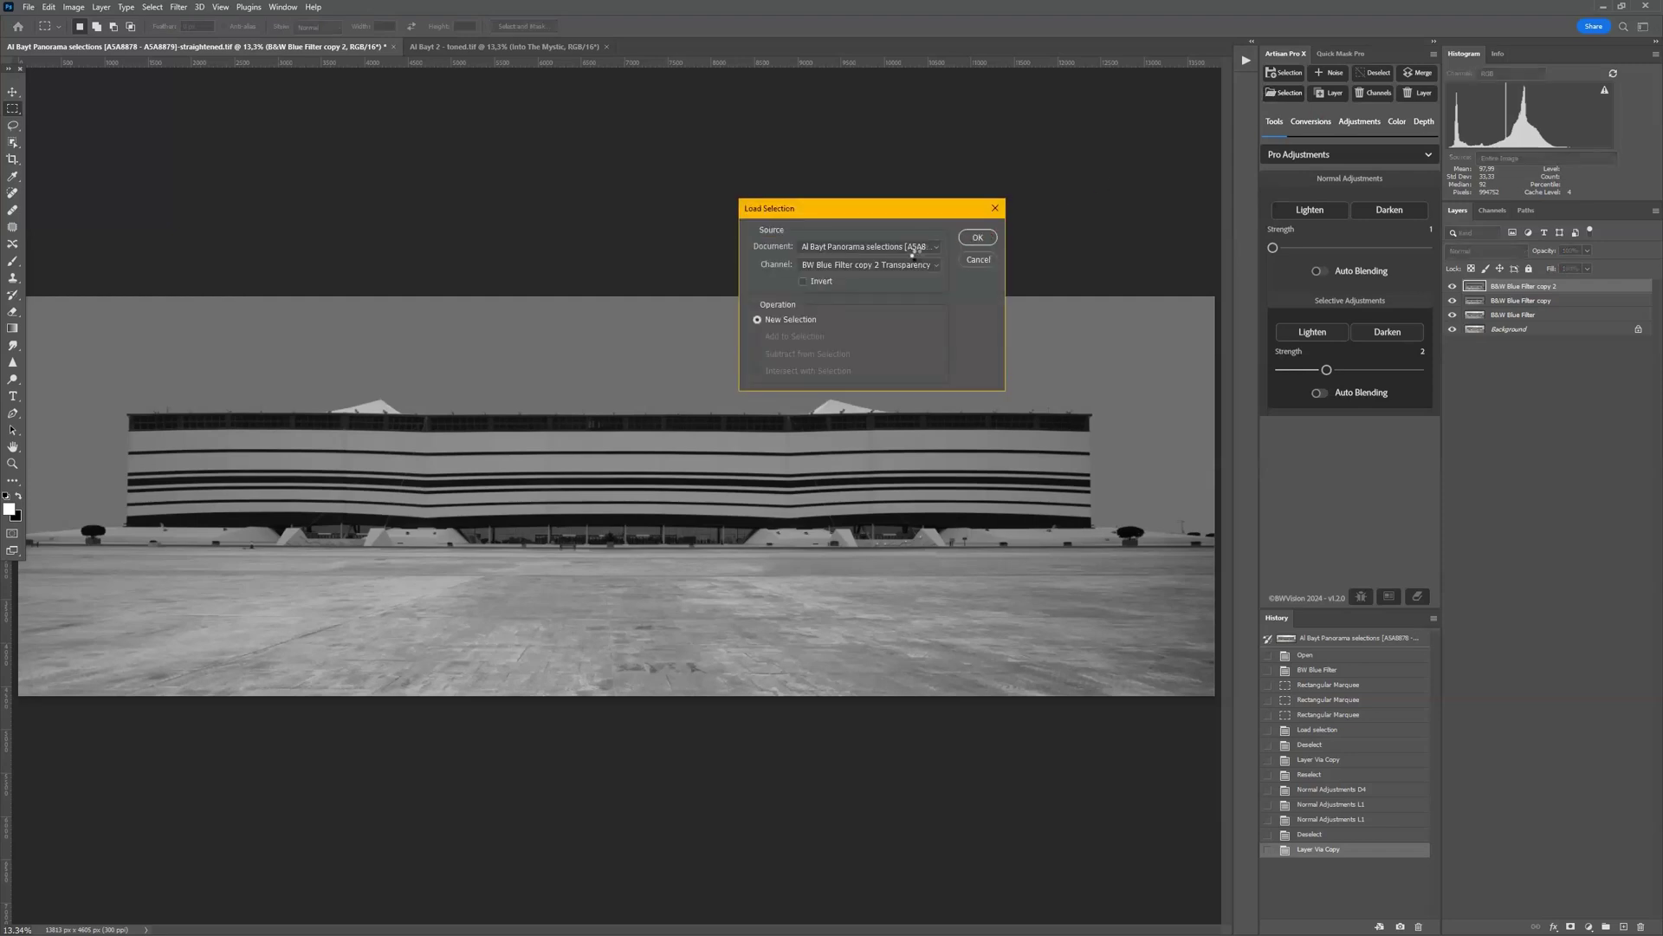
click(920, 265)
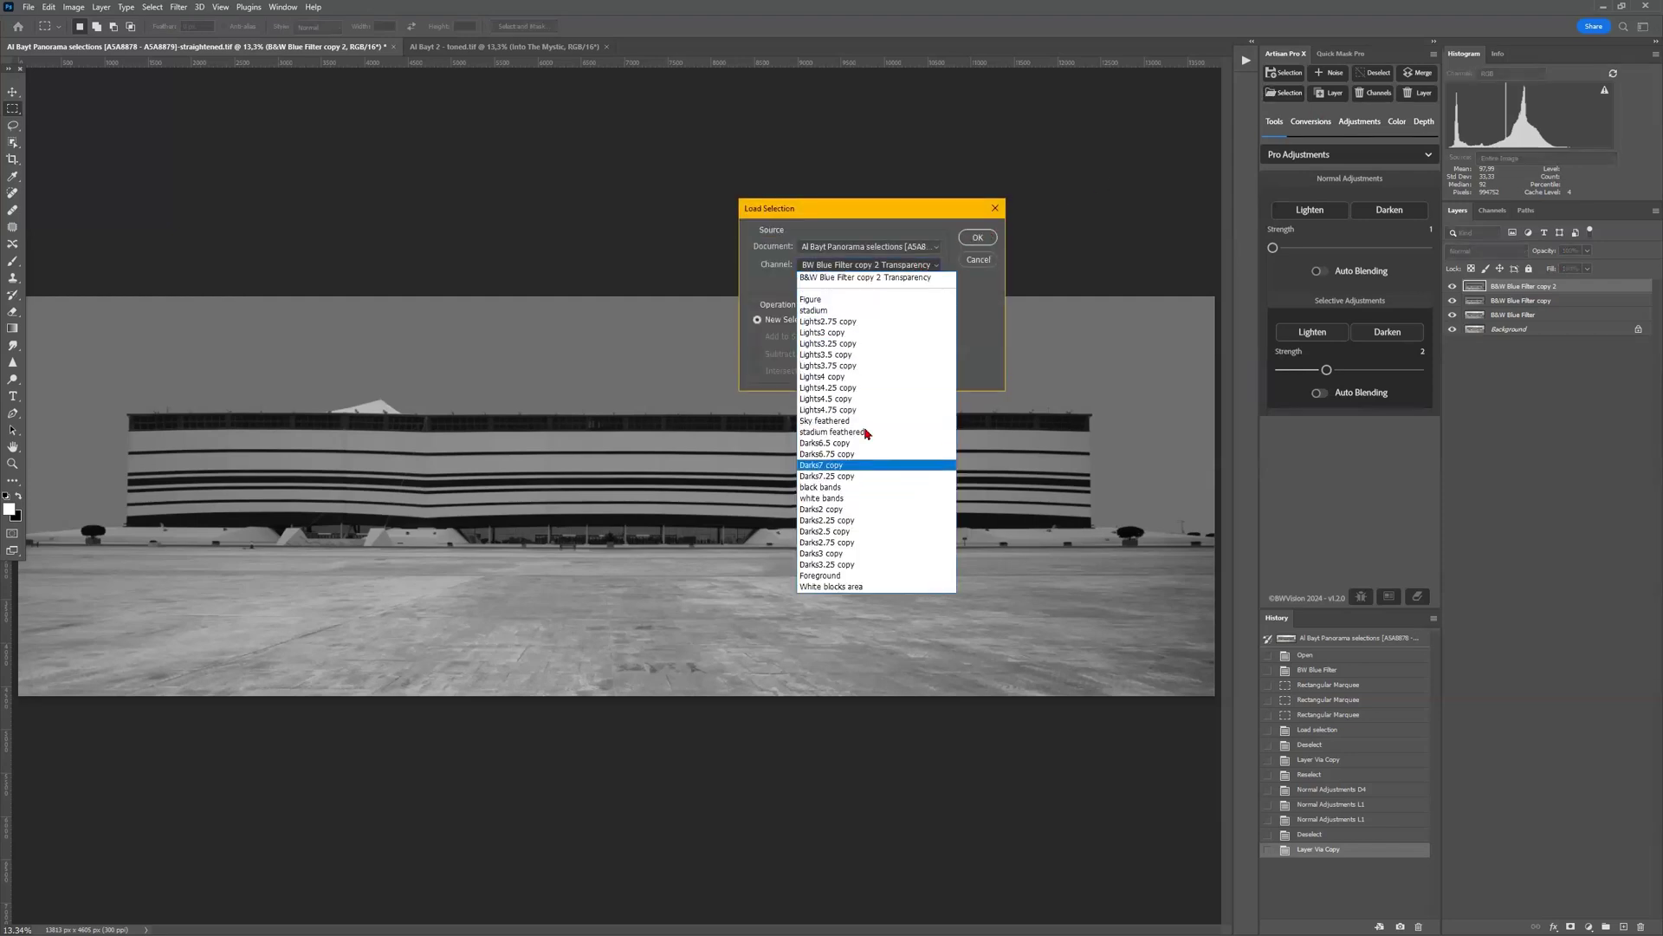
click(855, 420)
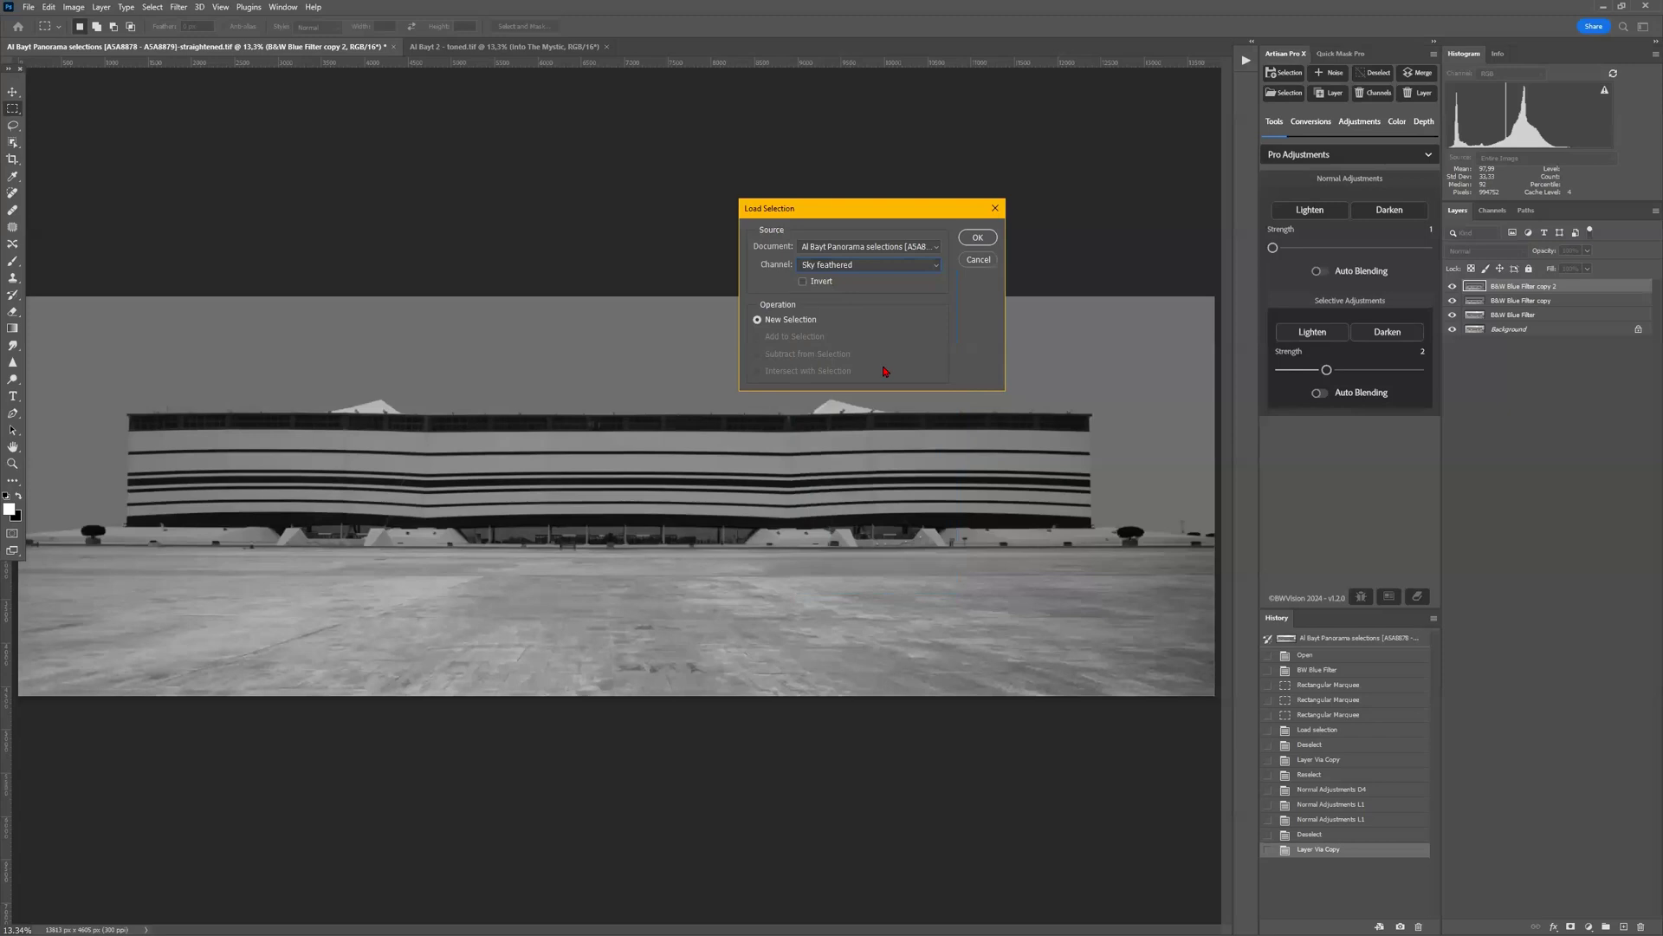
click(986, 240)
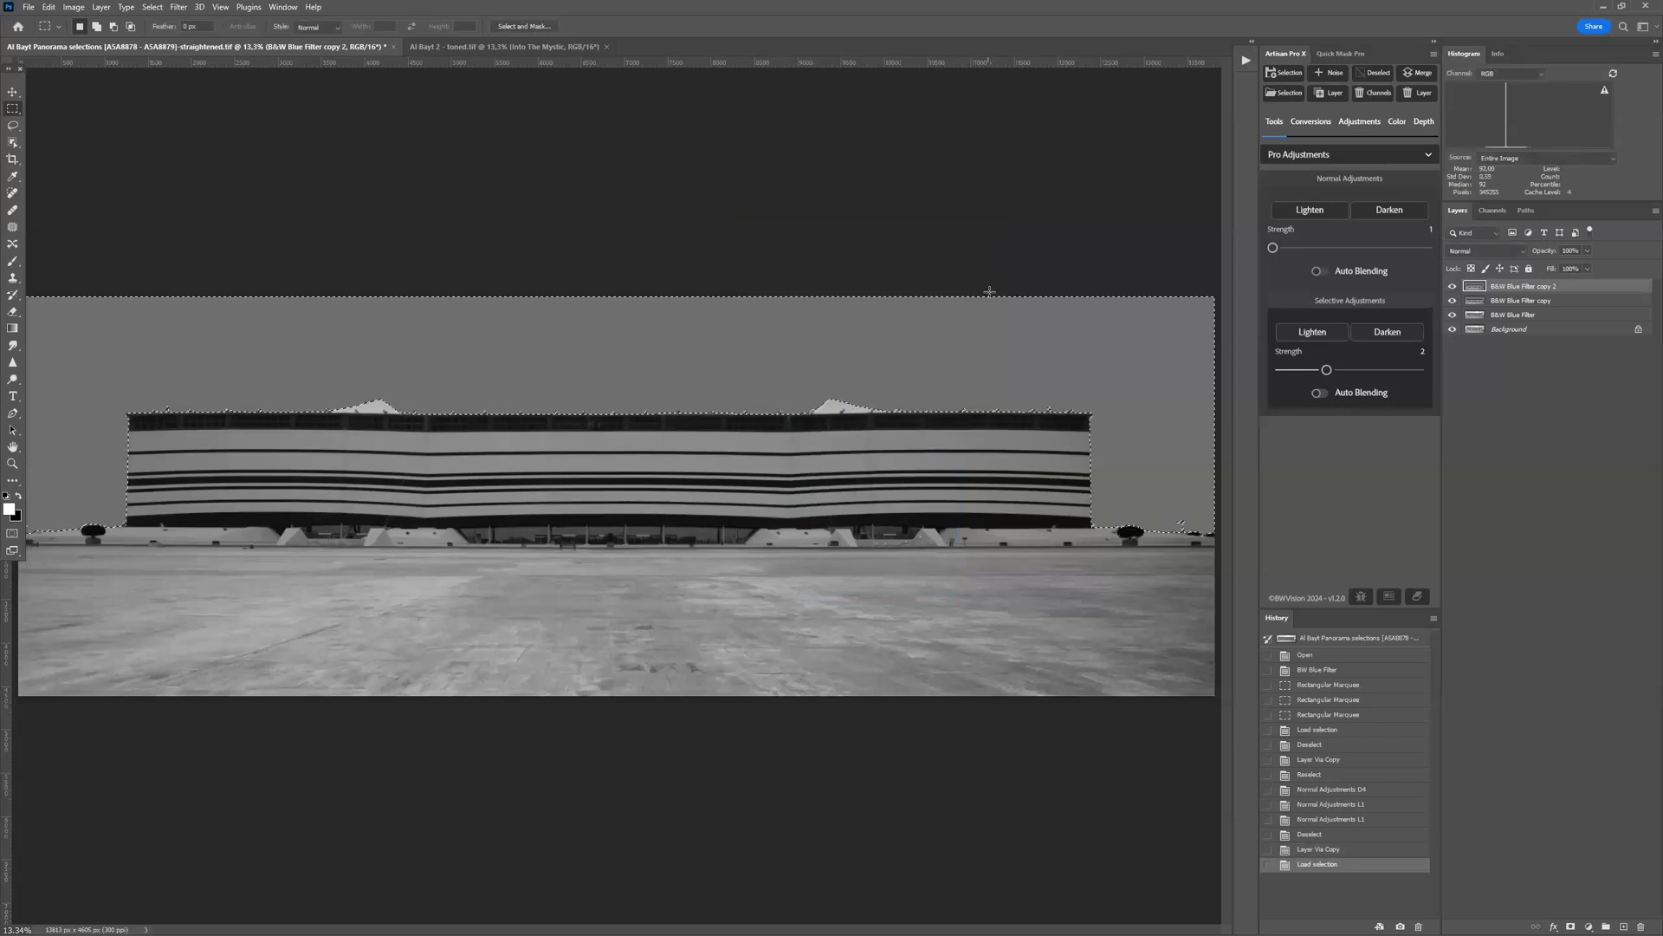
- Compare the cloud brightness masks in the saved Lights3.25 copy through Lights4.5 copy channels, and check the top gray-sky layer's visibility
click(1502, 212)
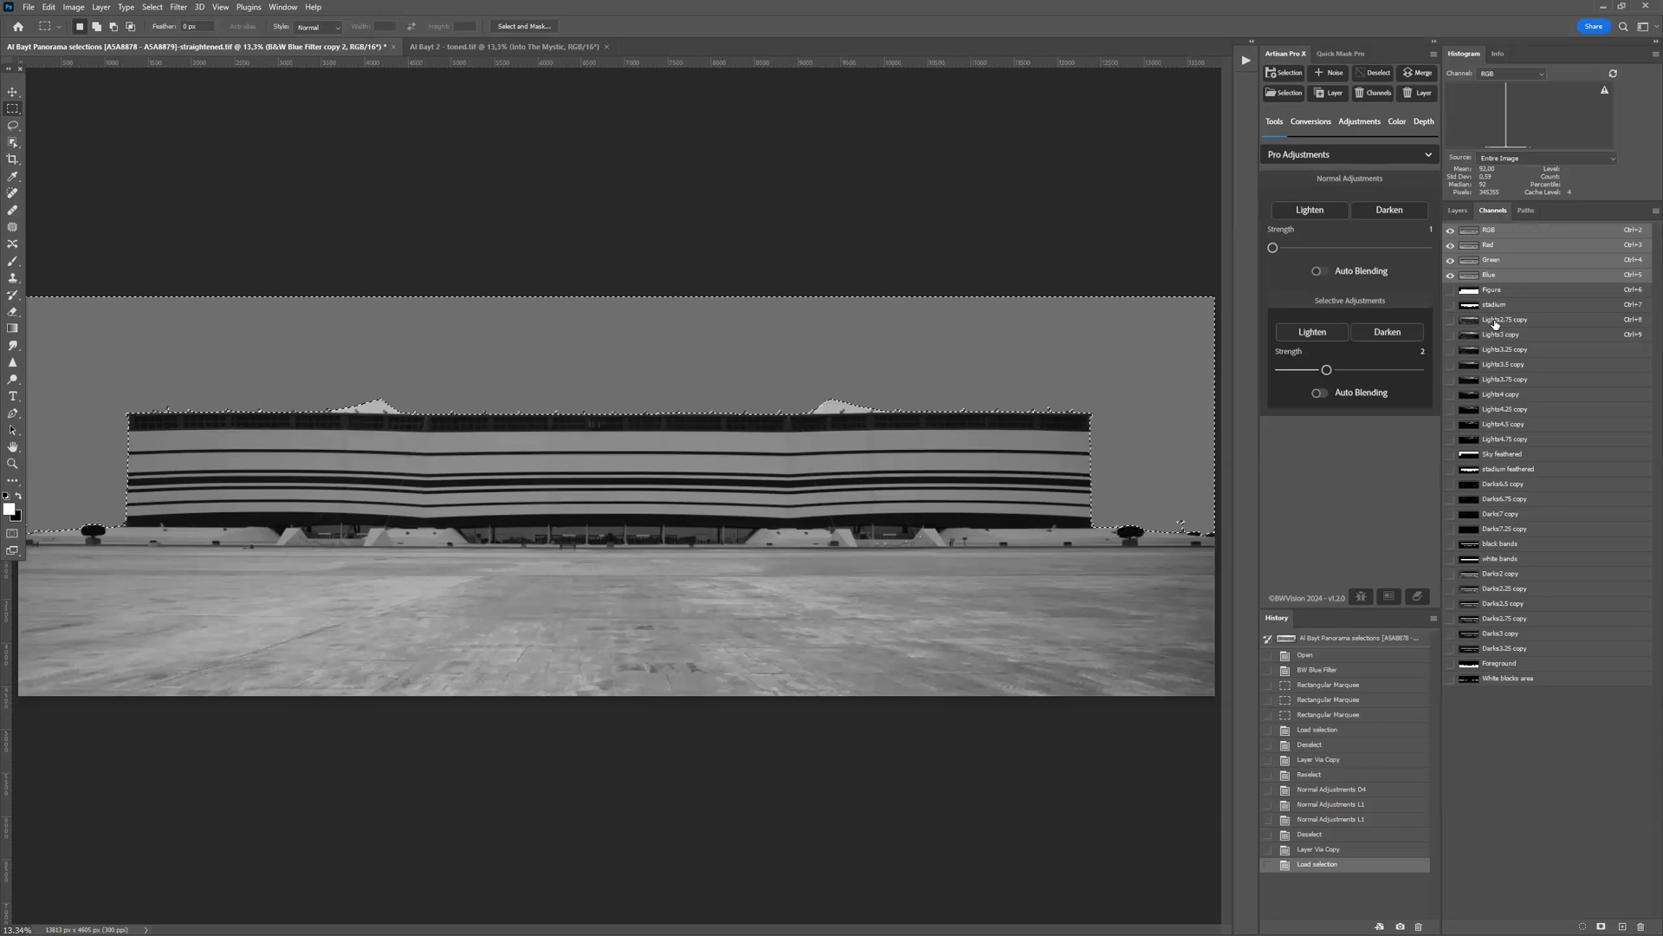
click(1505, 396)
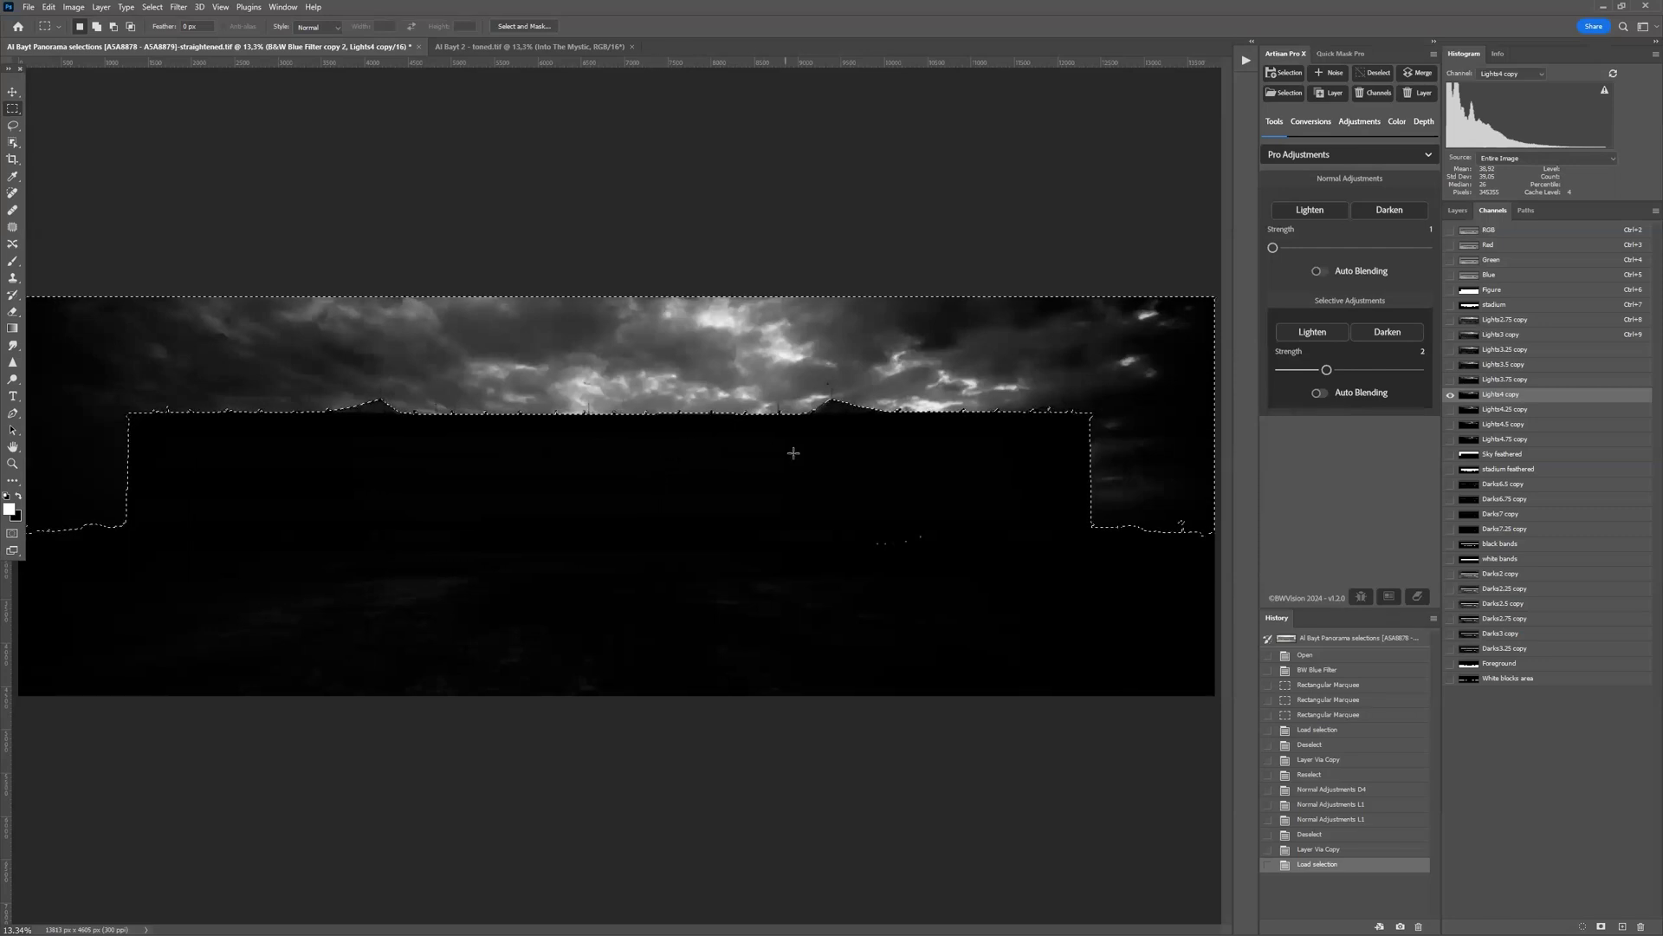
click(1512, 349)
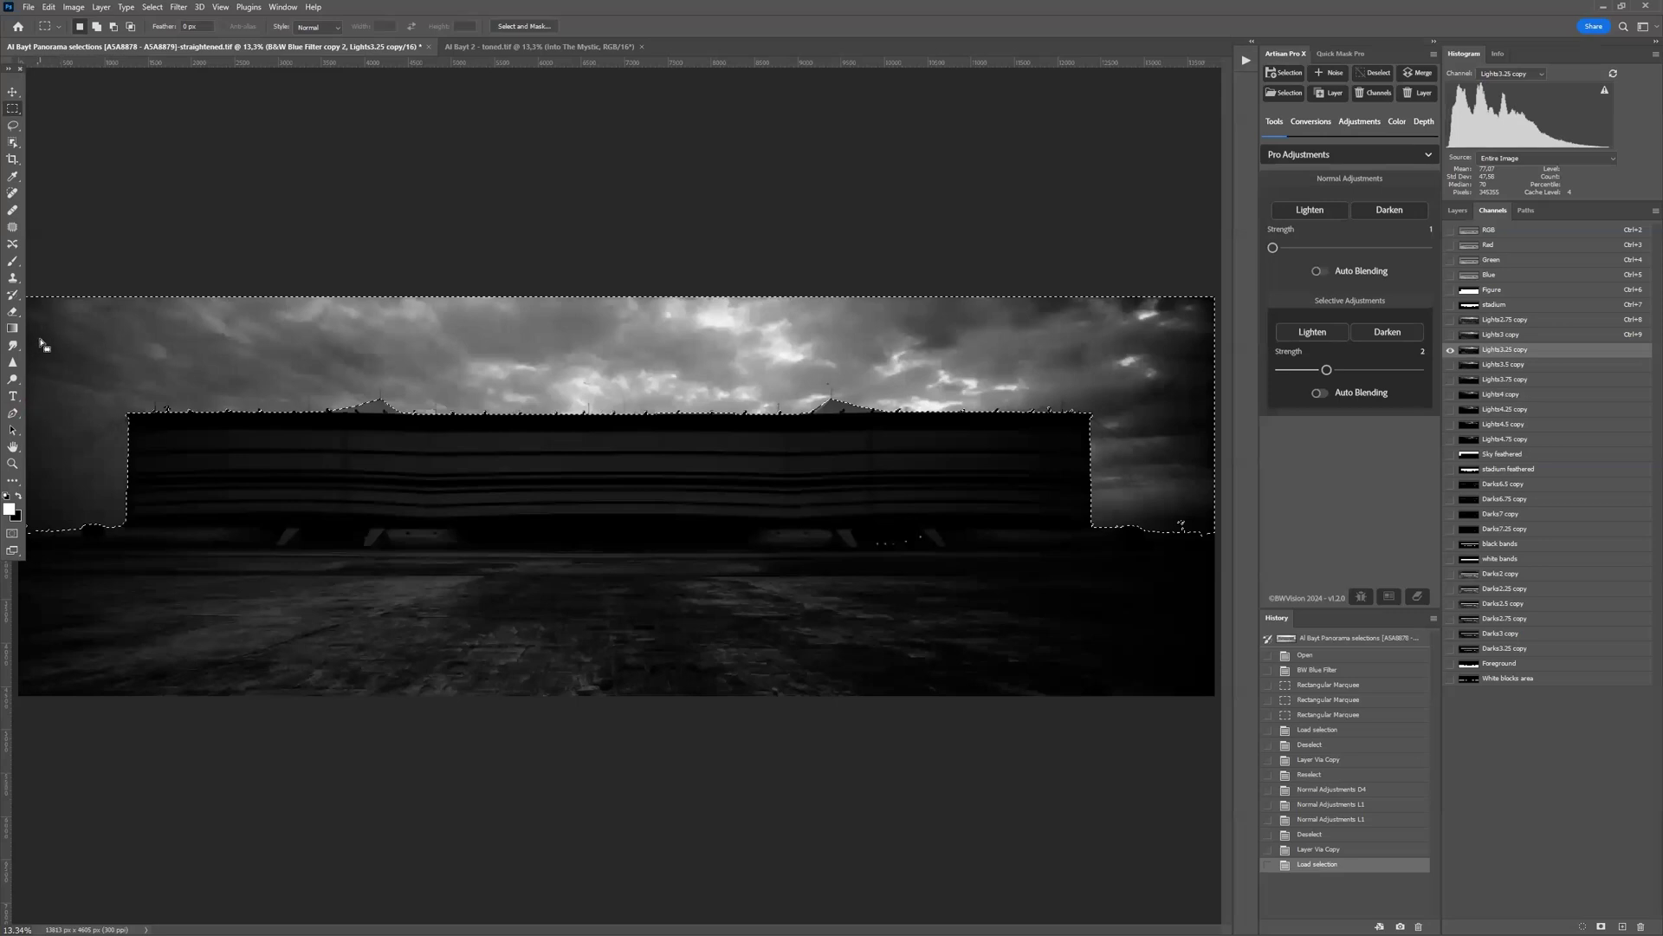
click(1517, 366)
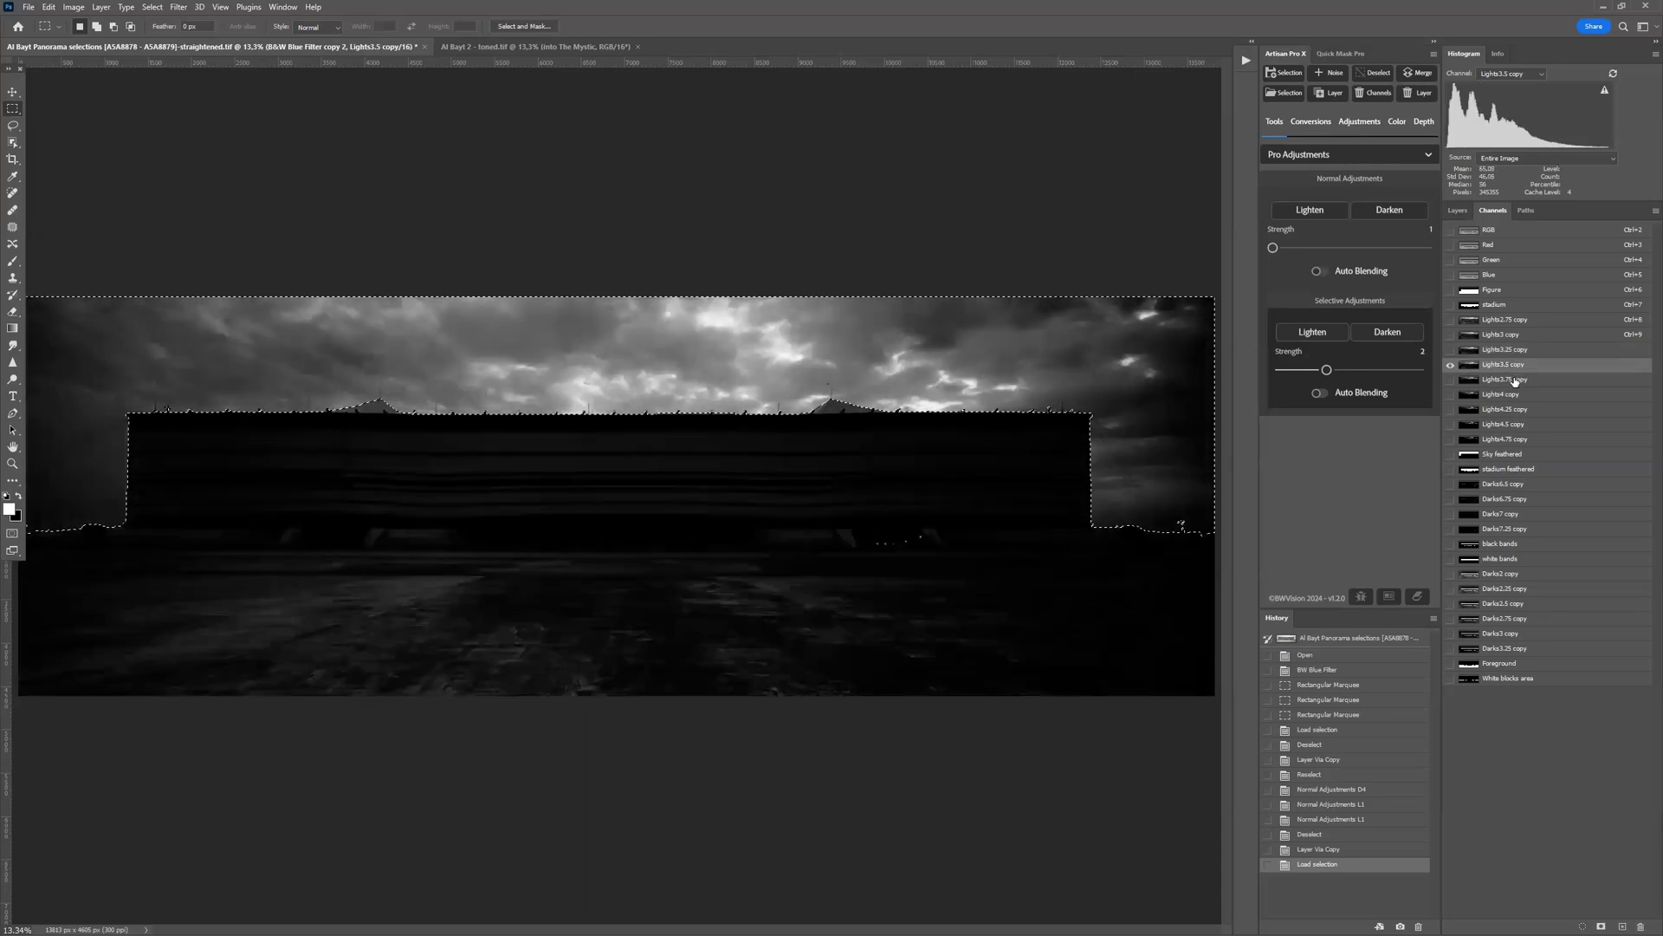
click(1513, 394)
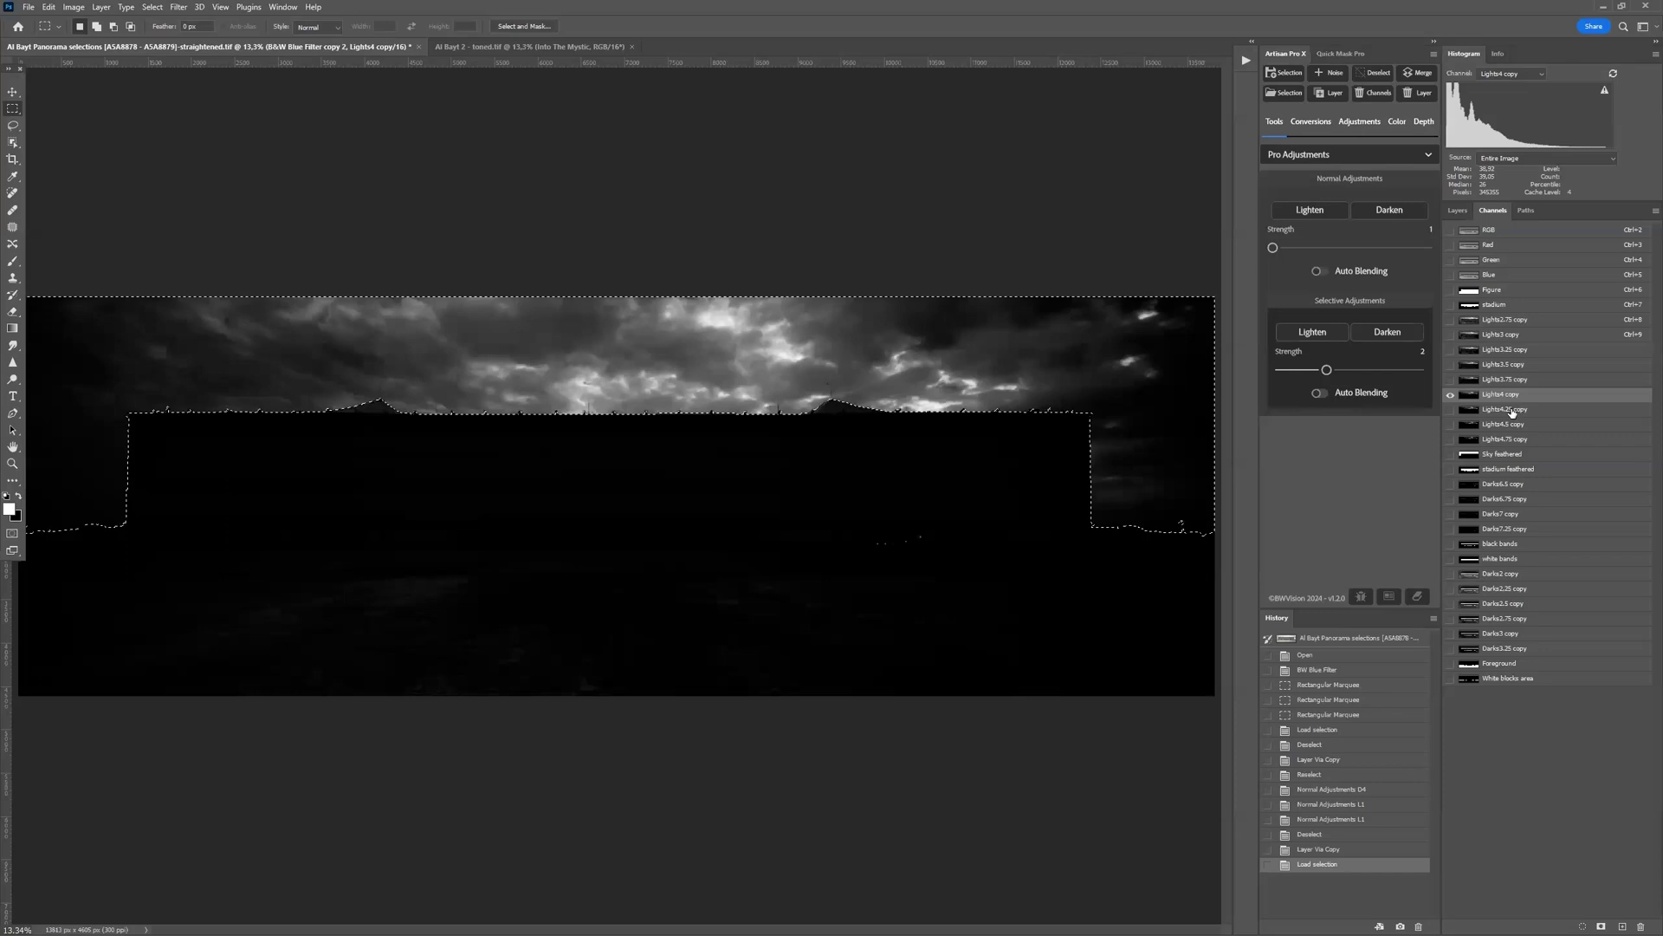
click(1512, 412)
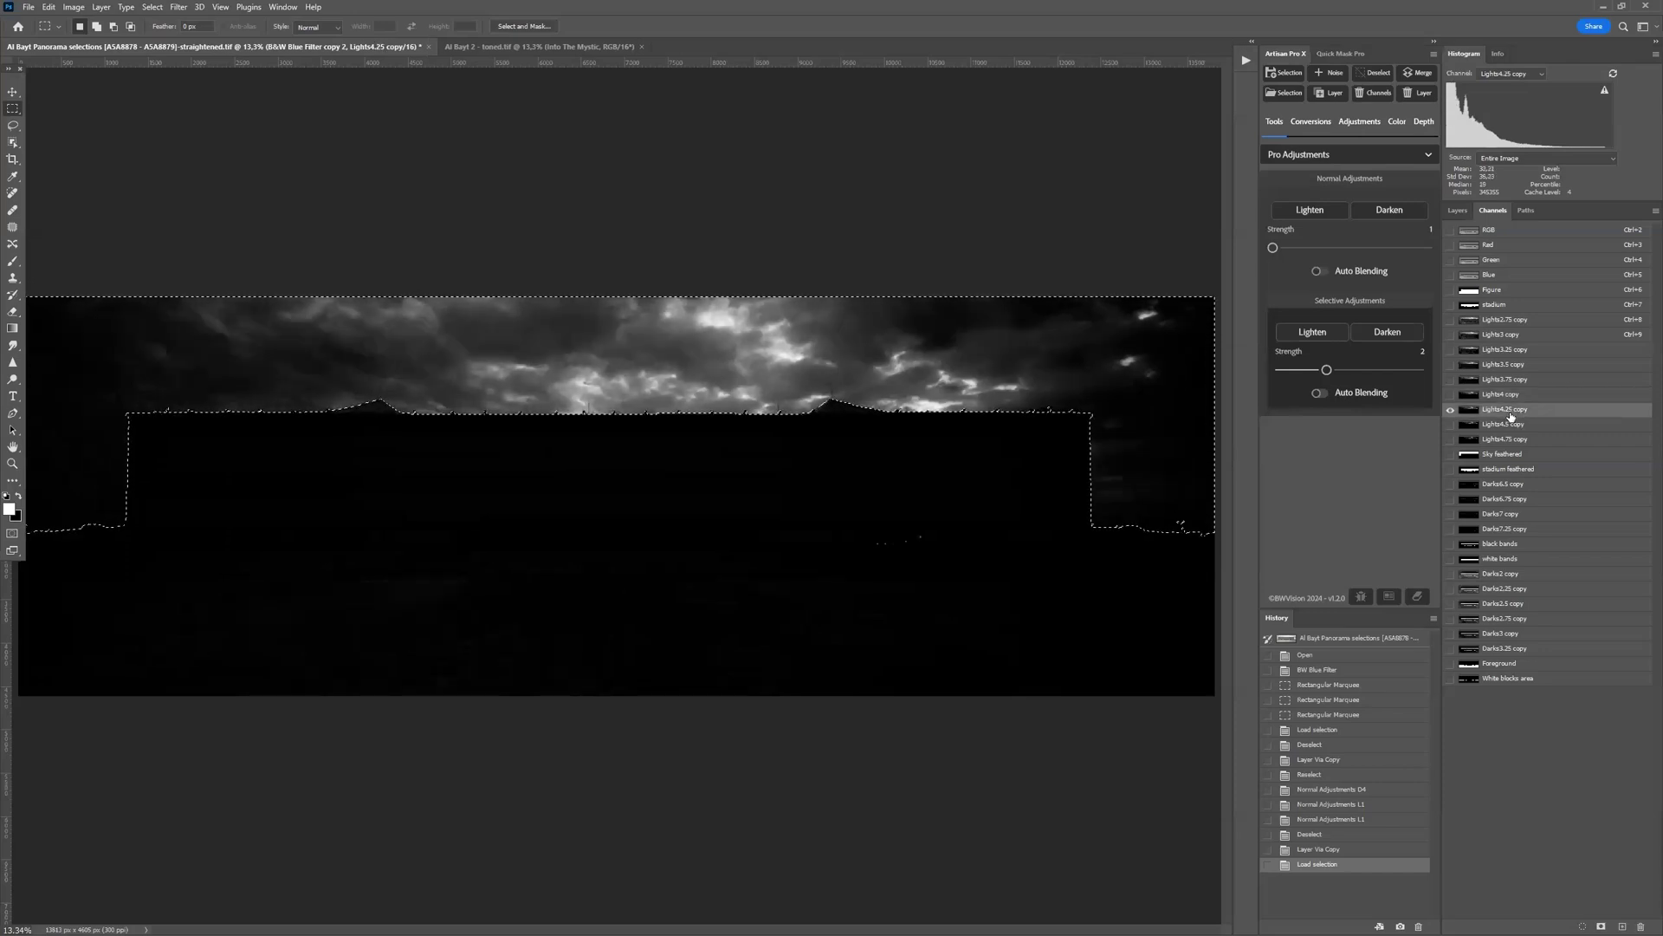
click(1516, 428)
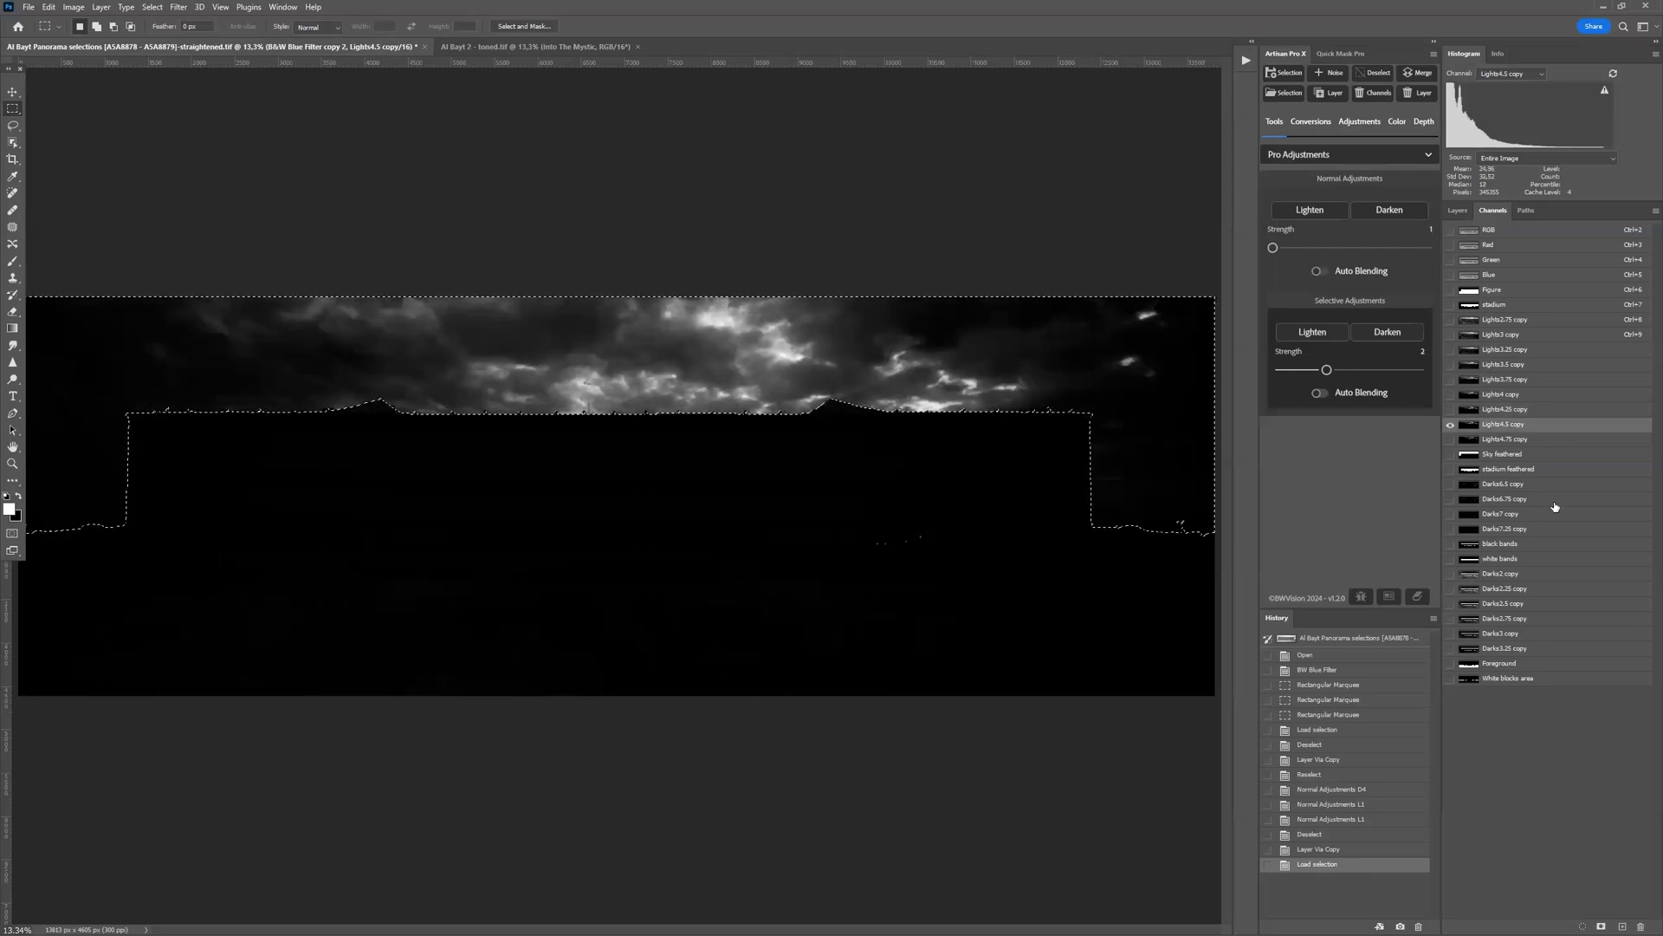
click(1514, 400)
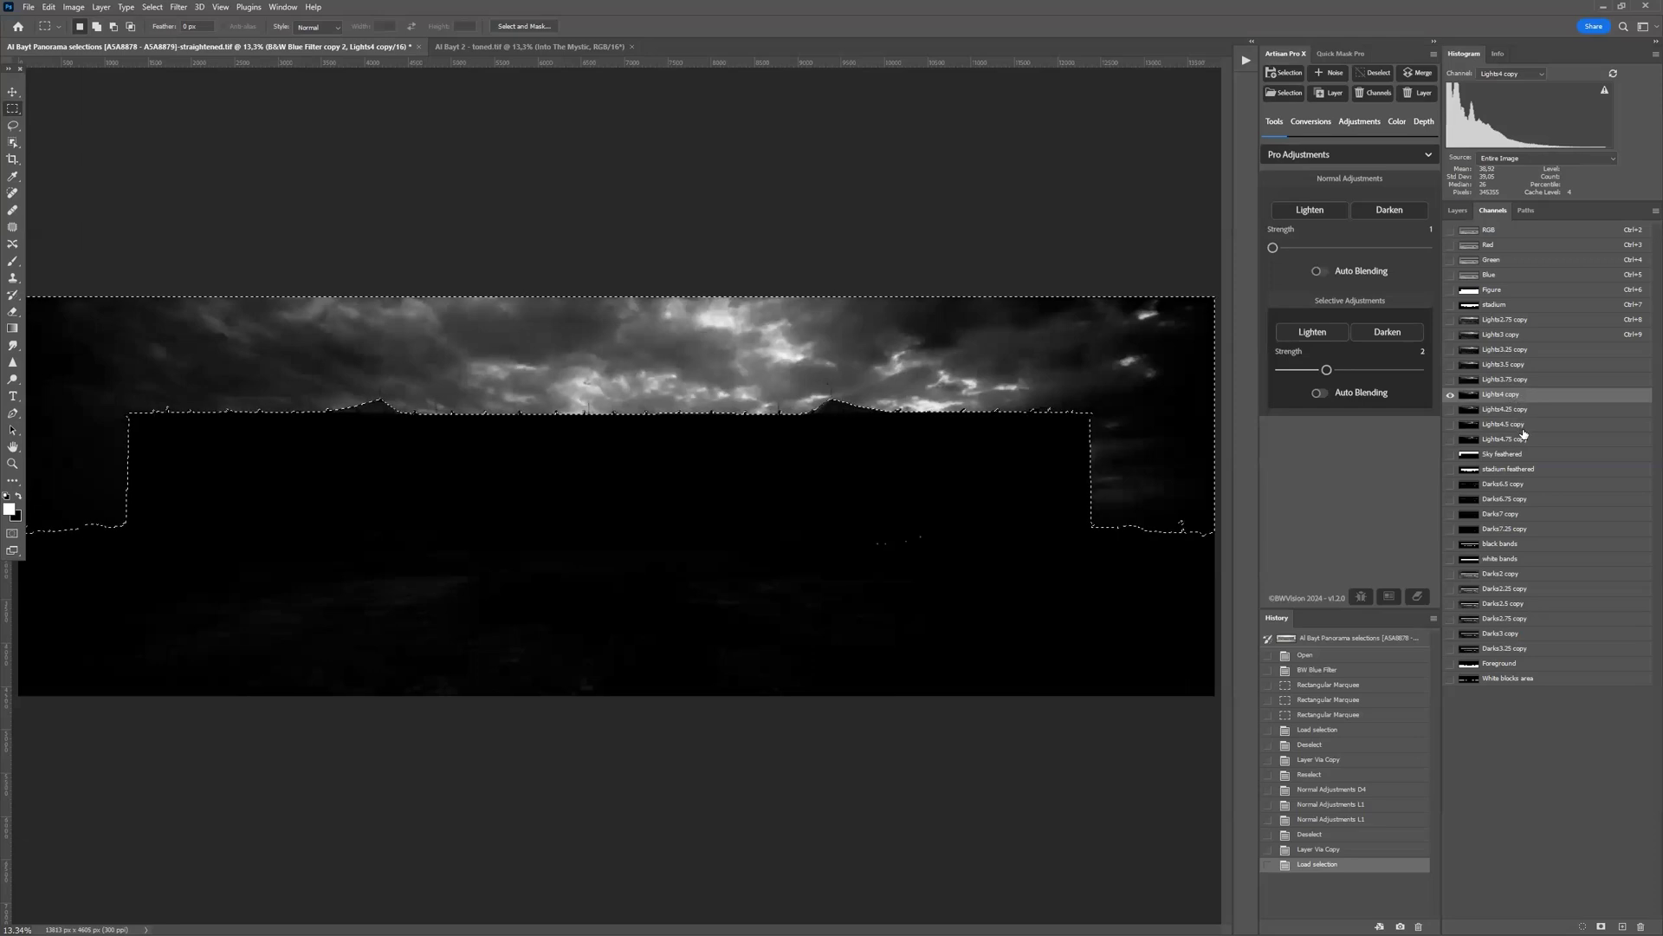
click(1523, 428)
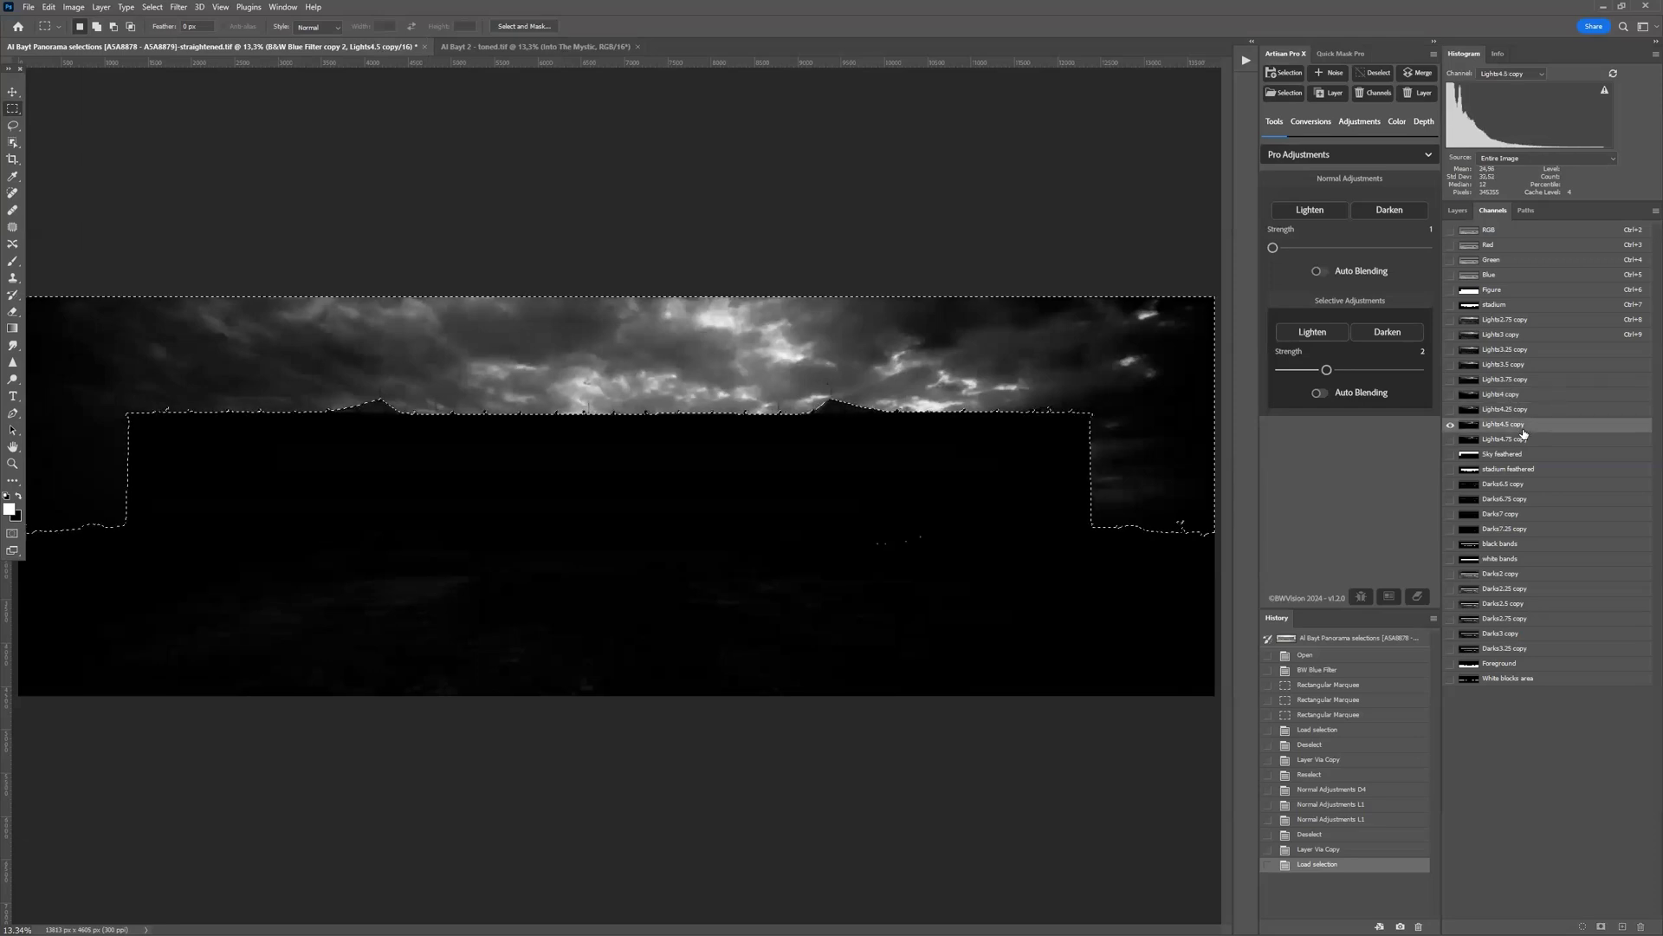
click(1505, 234)
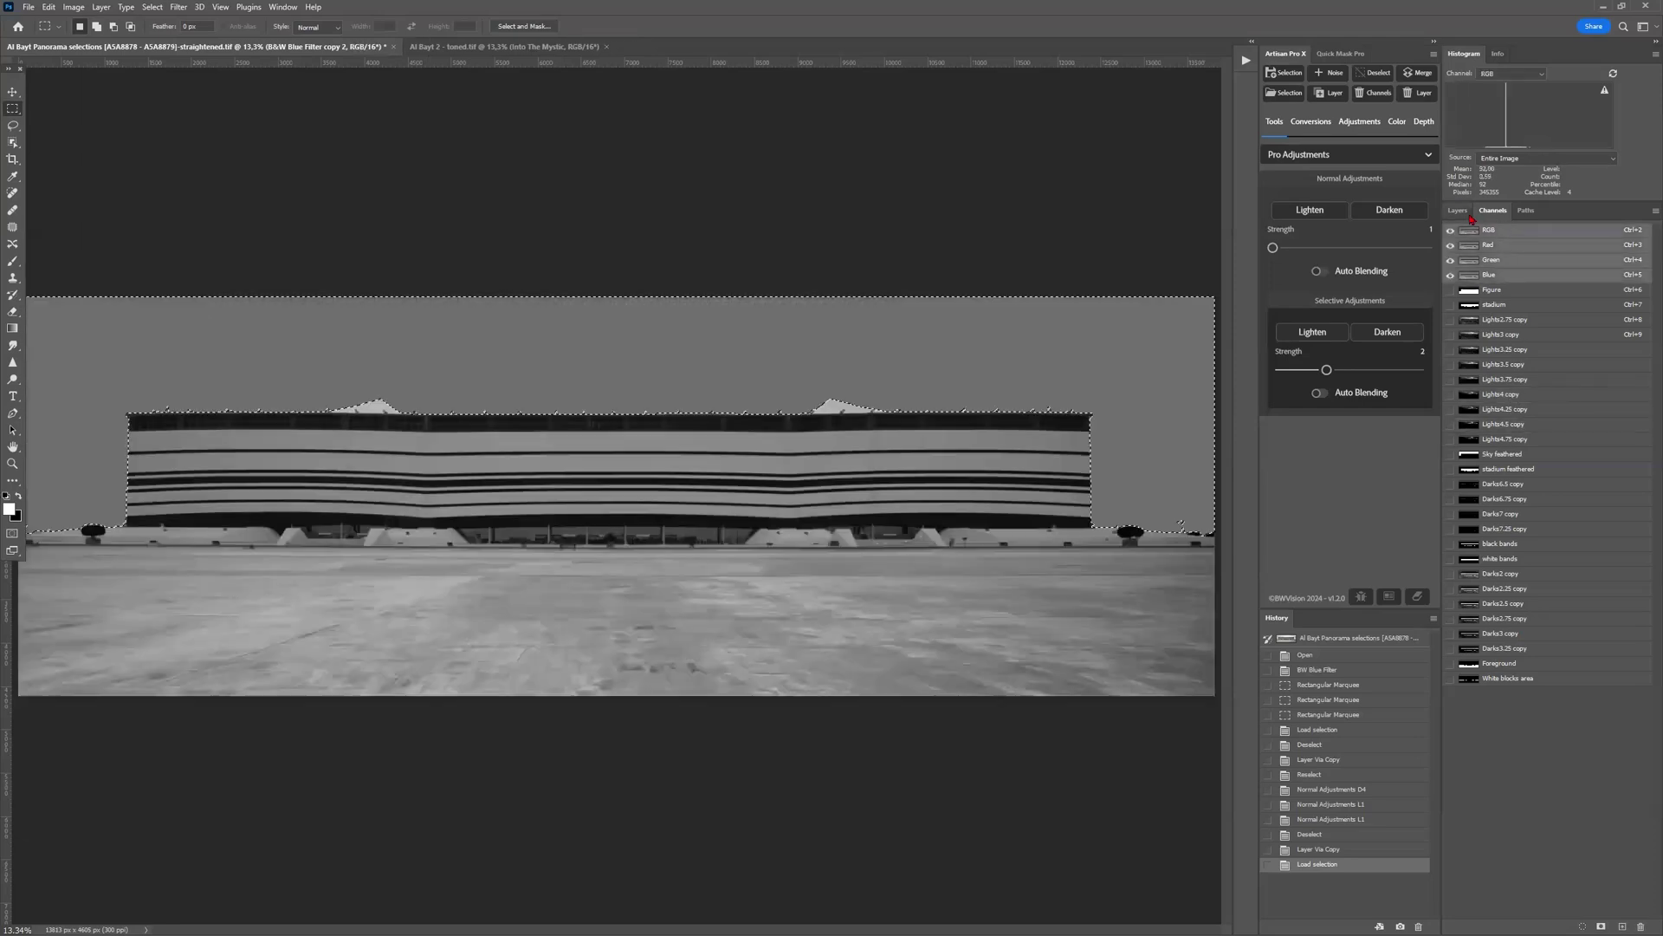
click(1458, 211)
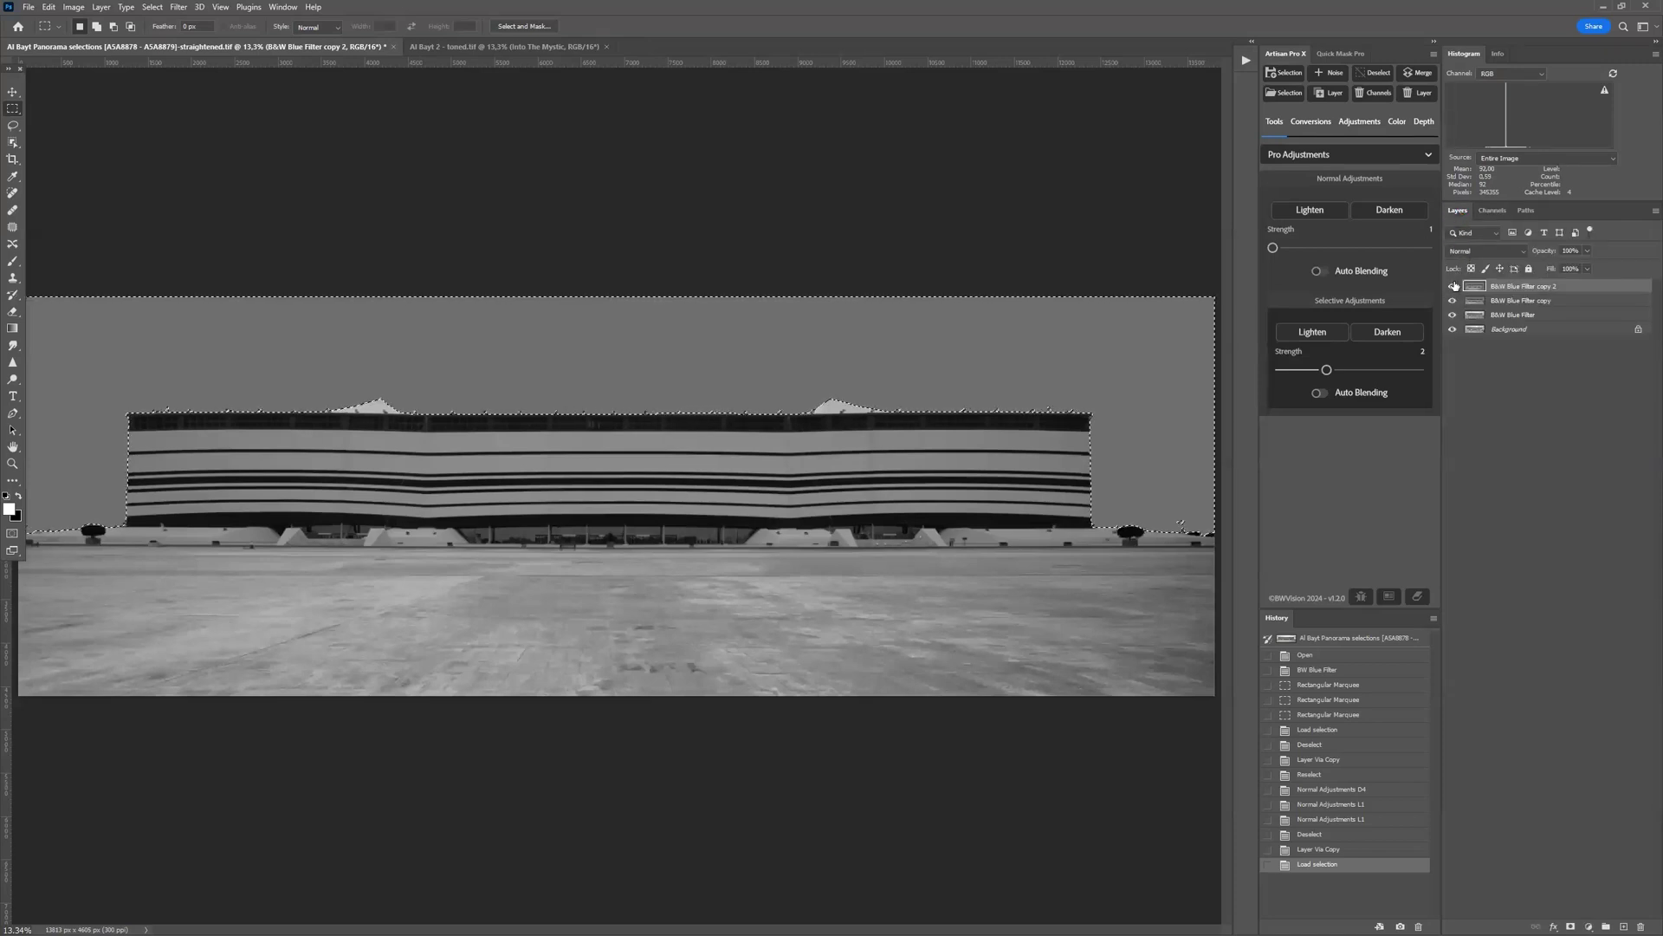
click(1453, 285)
click(1453, 286)
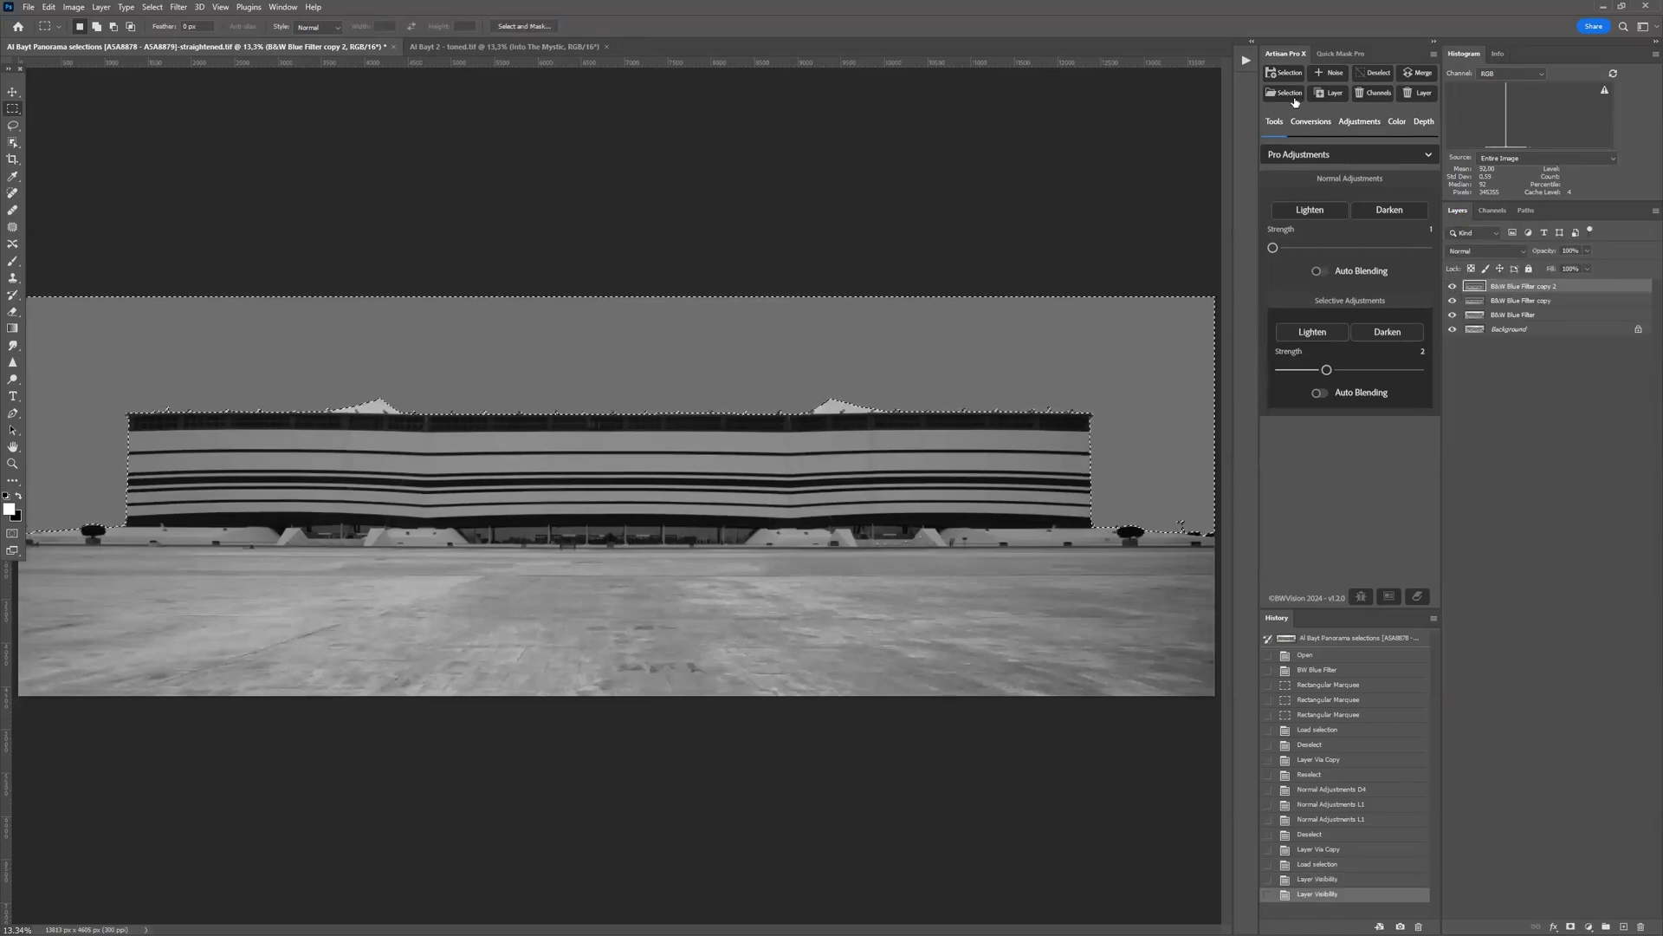
- Intersect the sky selection with the Lights4.5 copy channel and hide the selection edges
click(1284, 93)
click(867, 264)
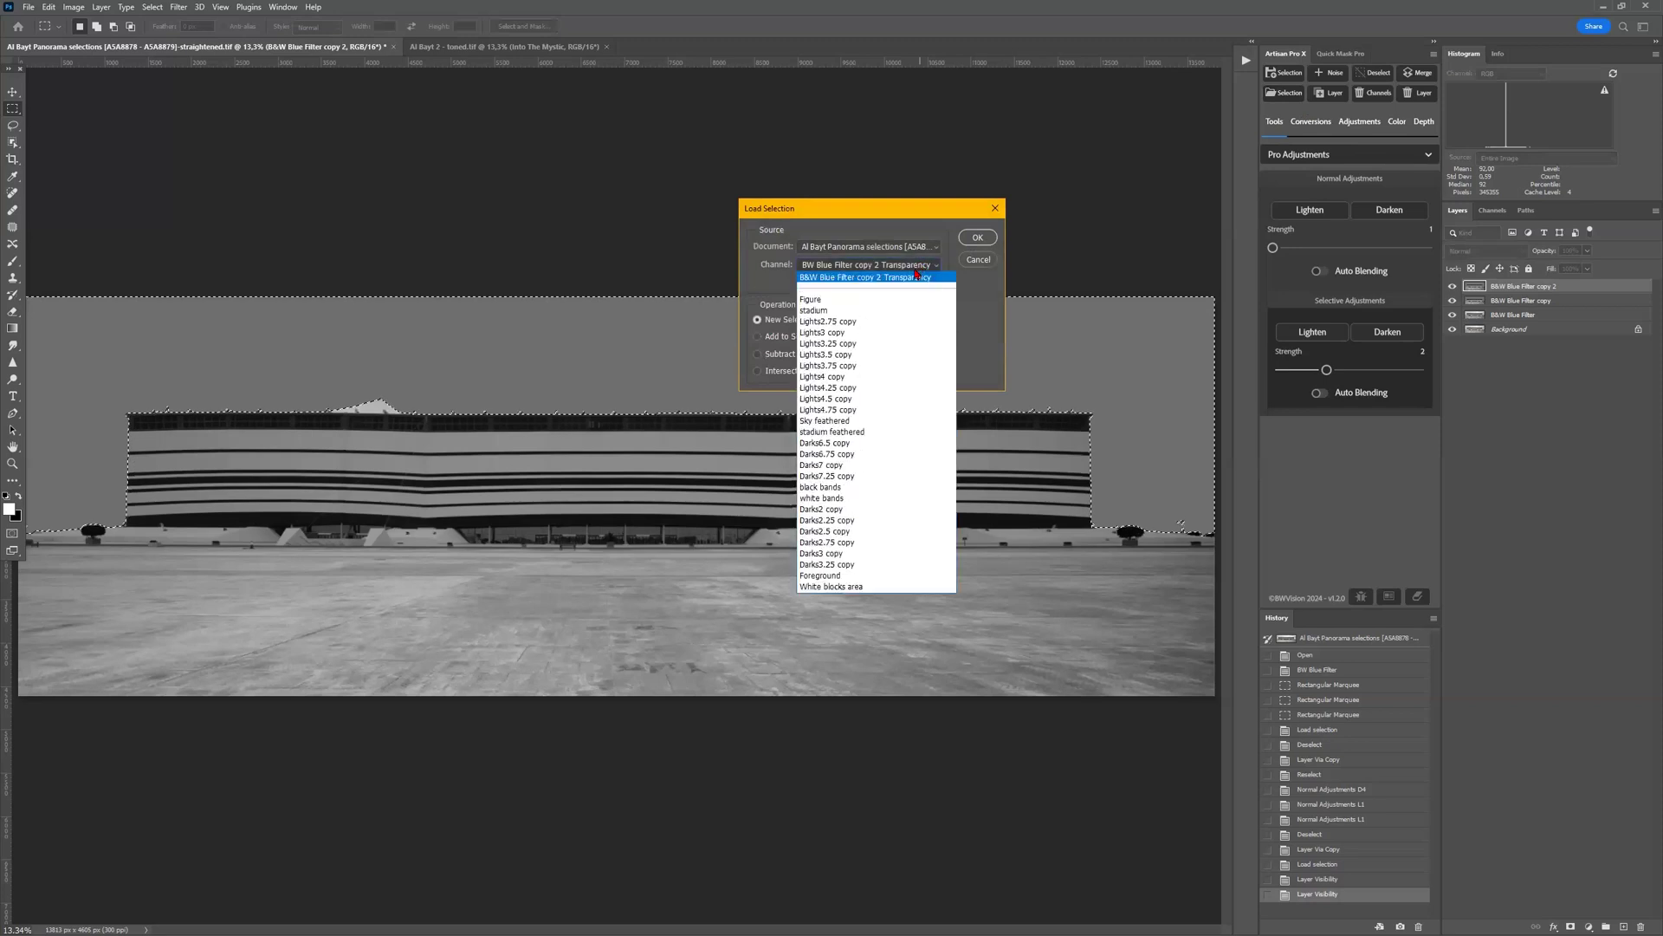
click(878, 401)
click(758, 370)
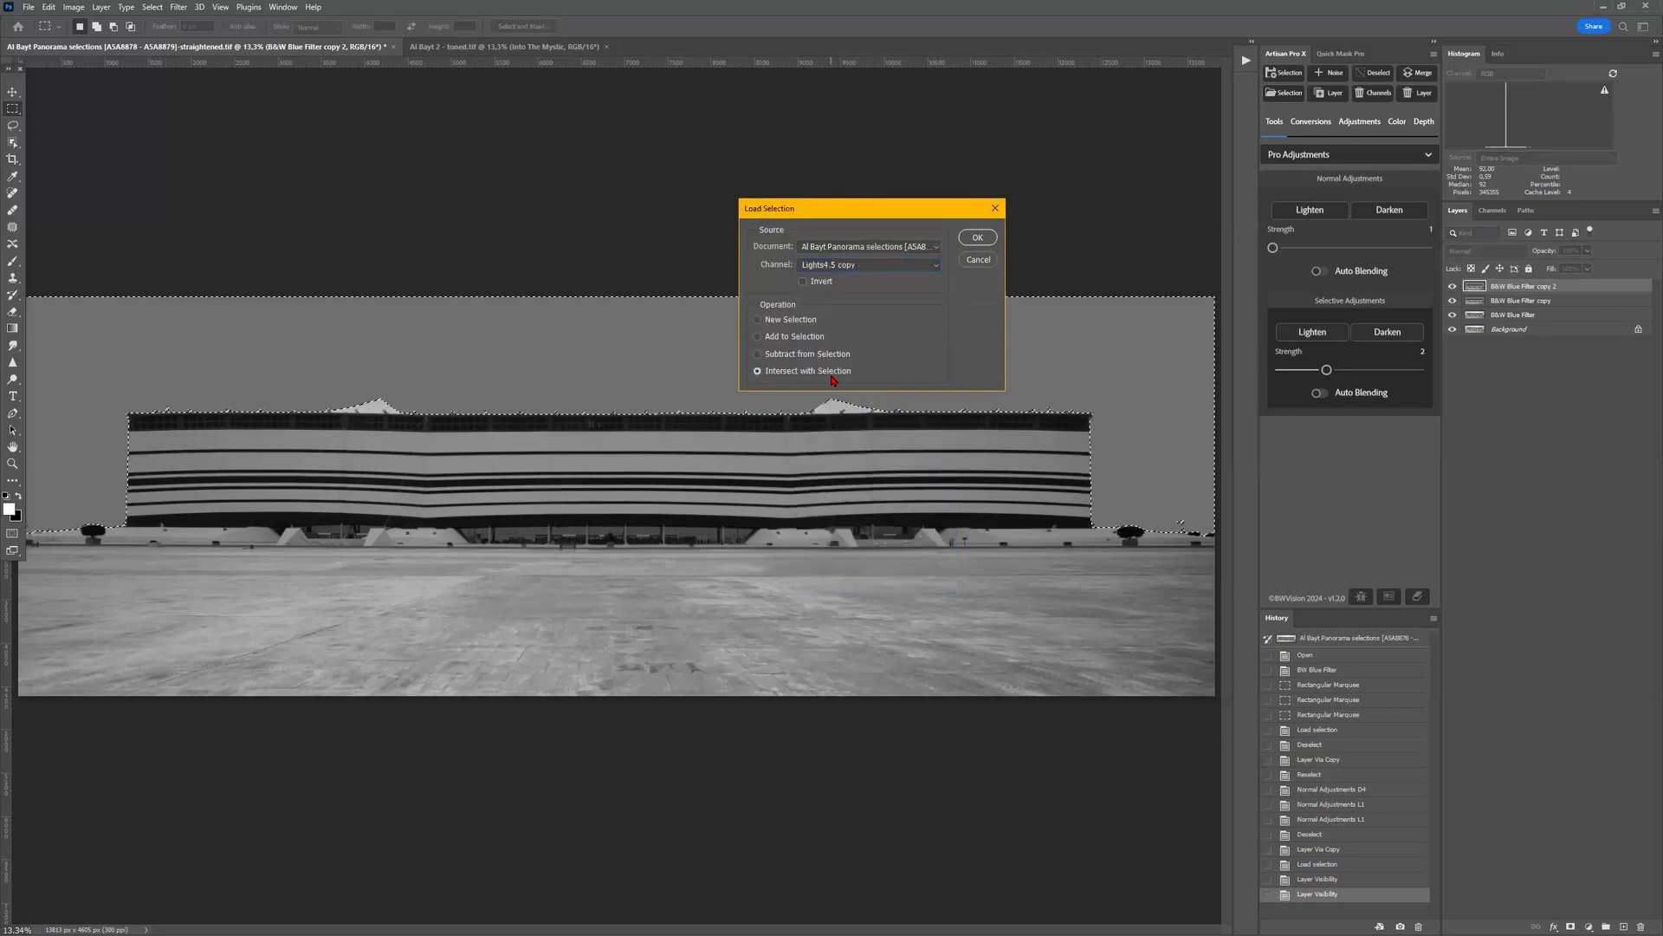
click(977, 239)
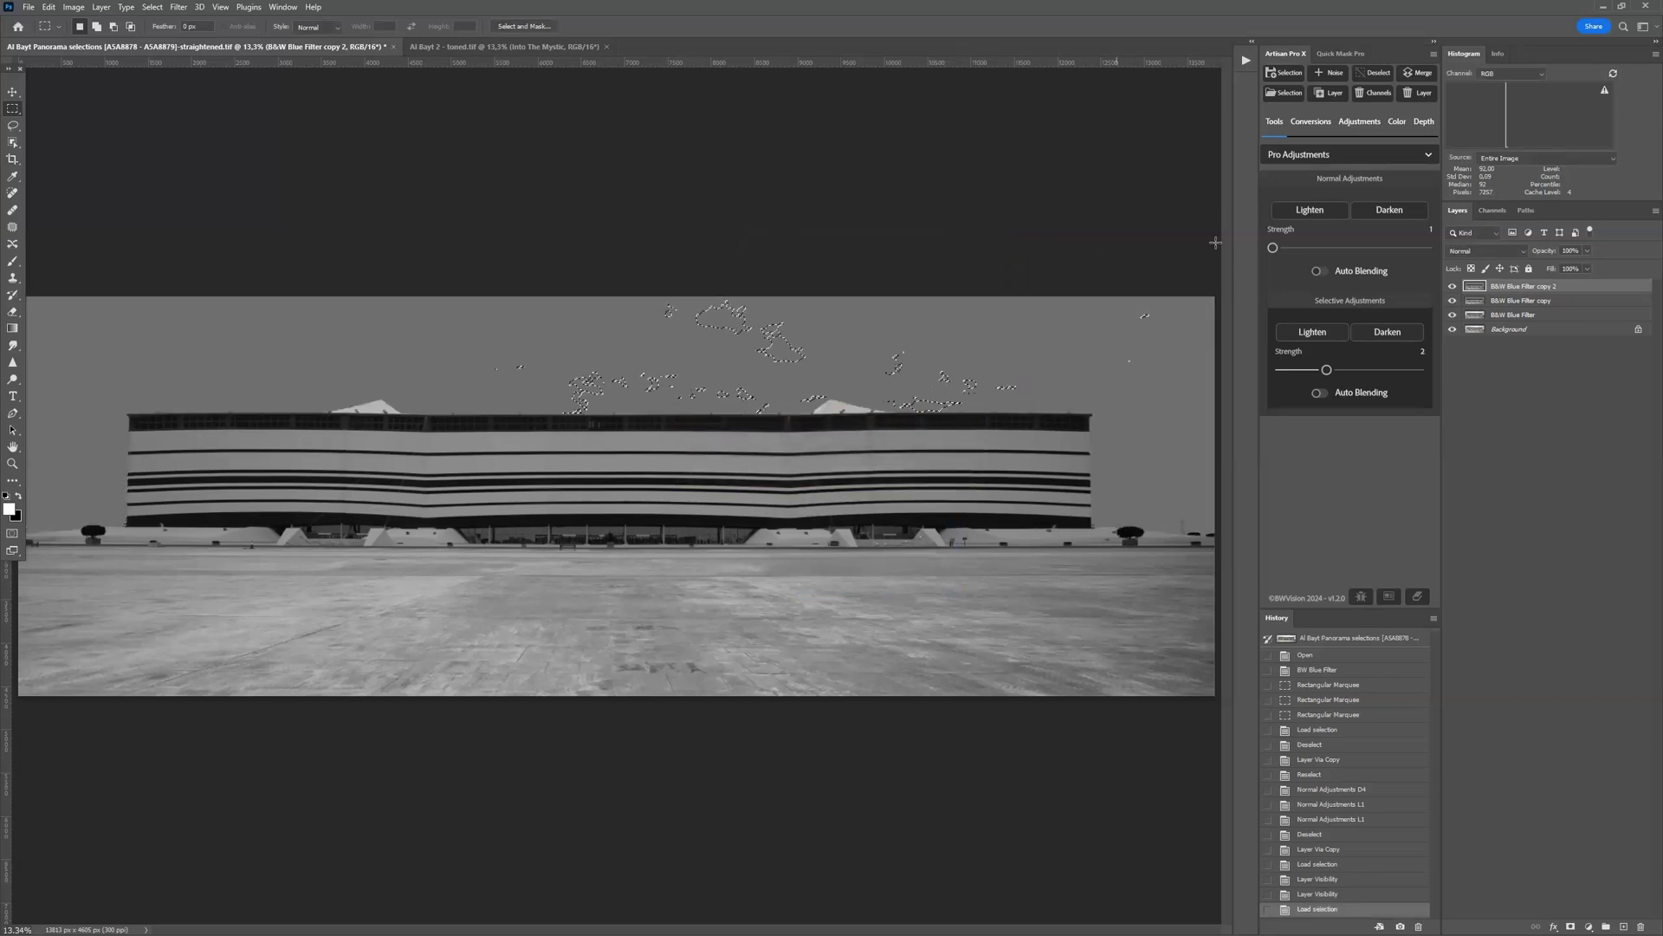
click(221, 7)
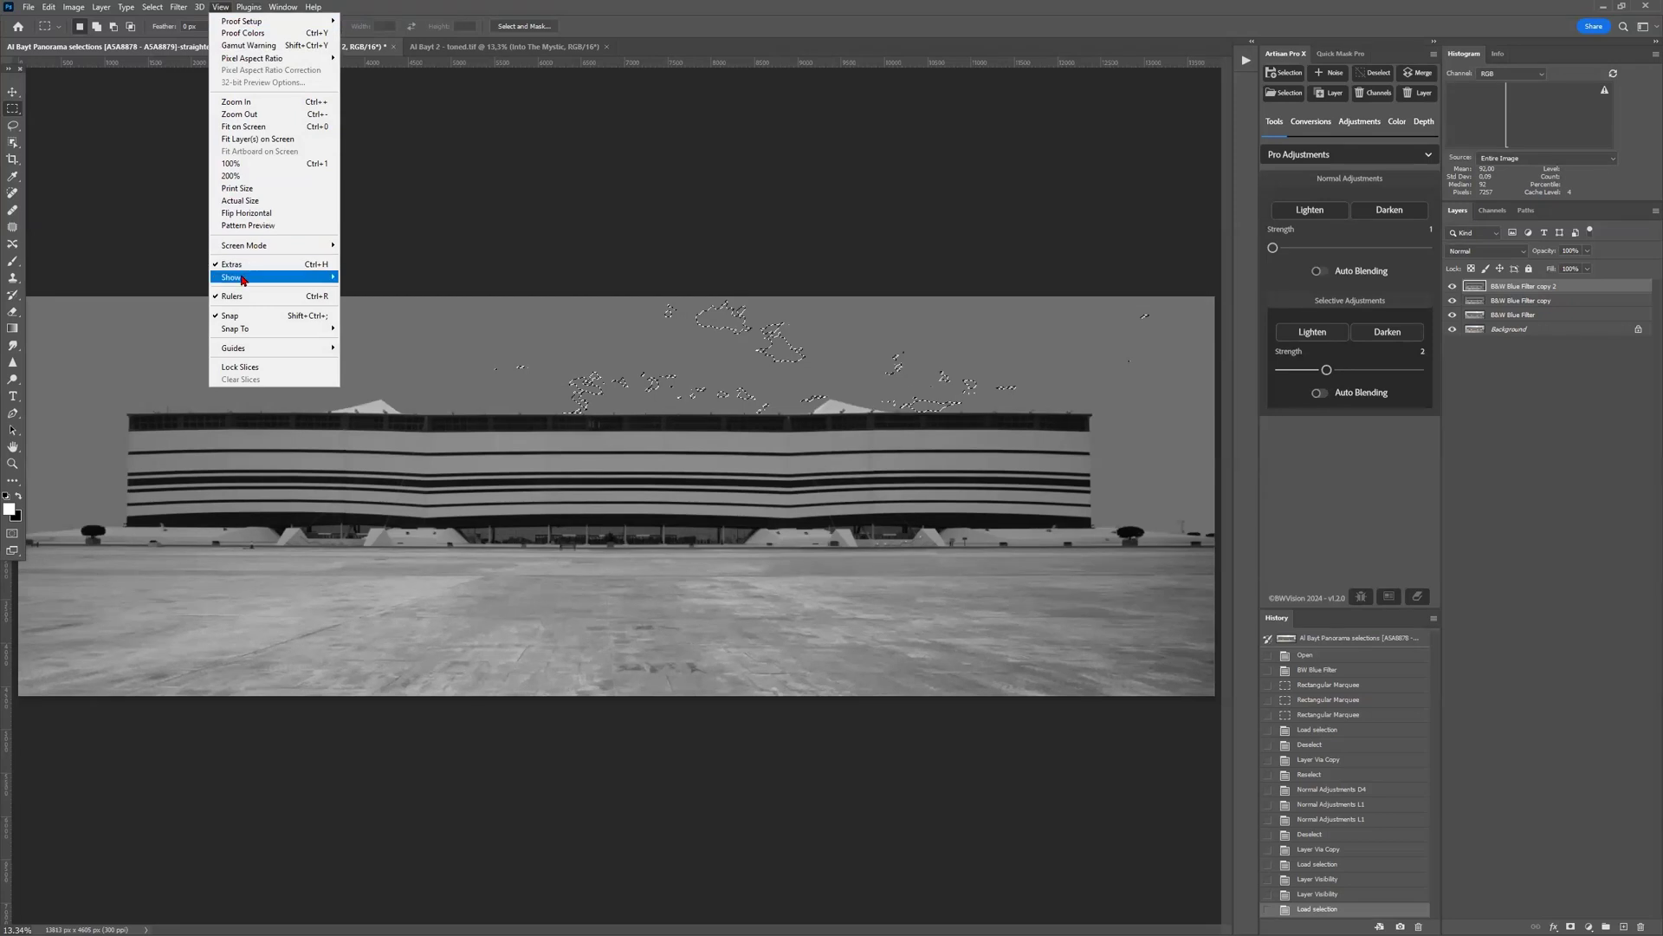
mouse_move(244, 278)
click(396, 291)
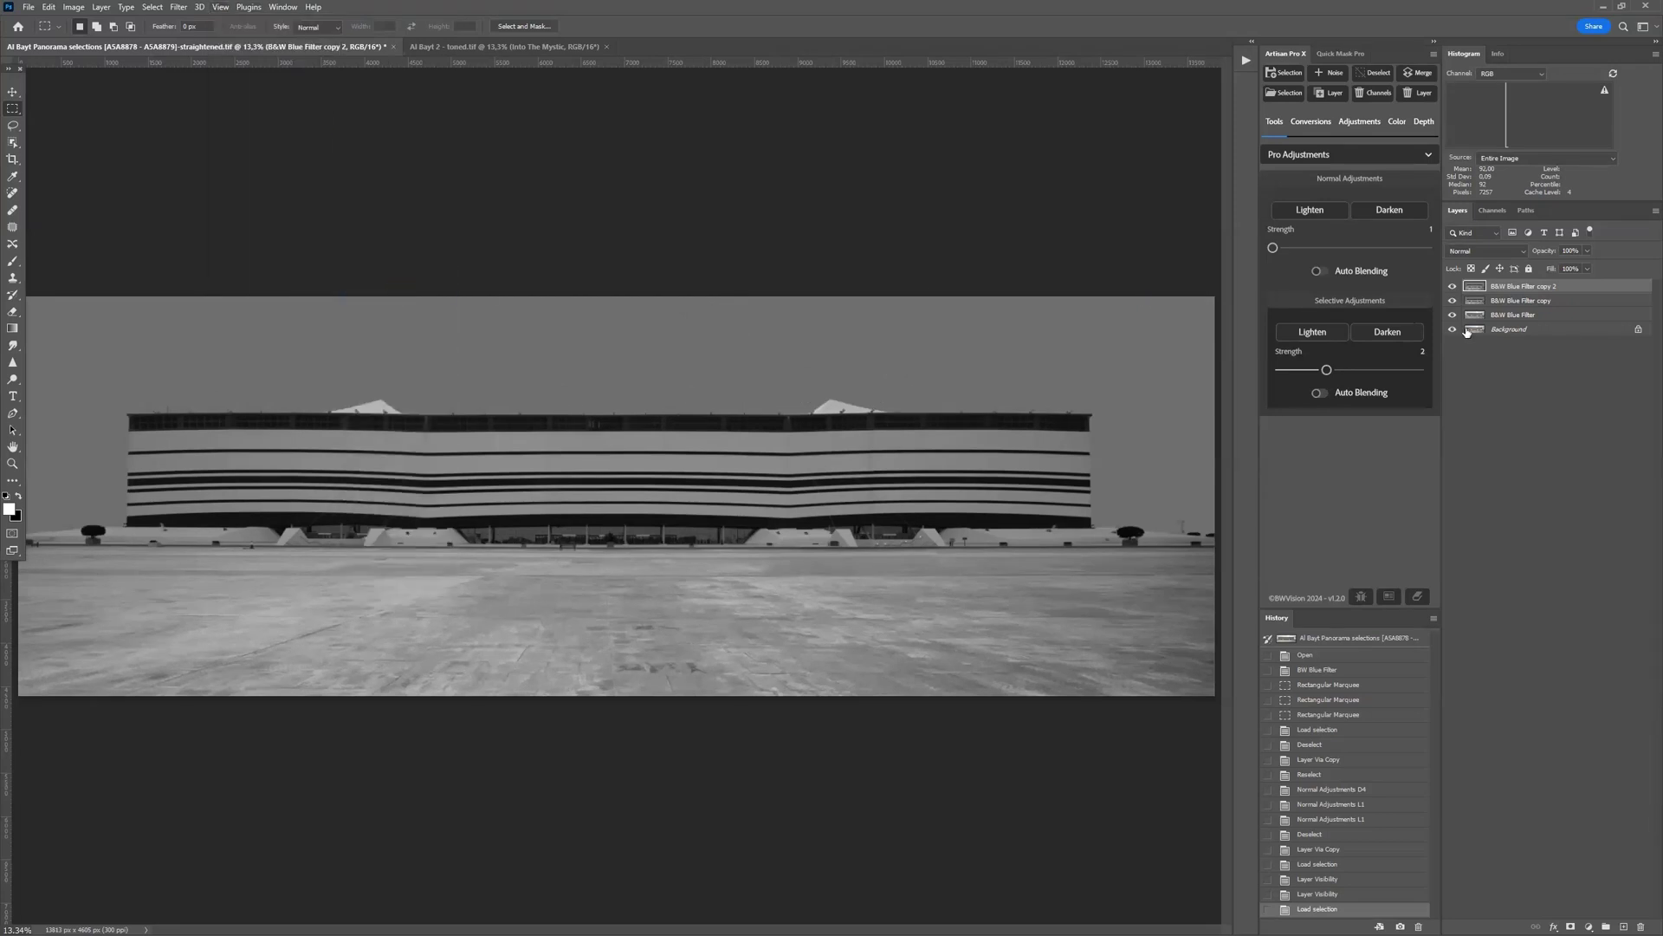
- Lighten the selected cloud highlights ten times with the Pro Adjustments selective adjustment at strength 2
click(1304, 331)
click(1304, 331)
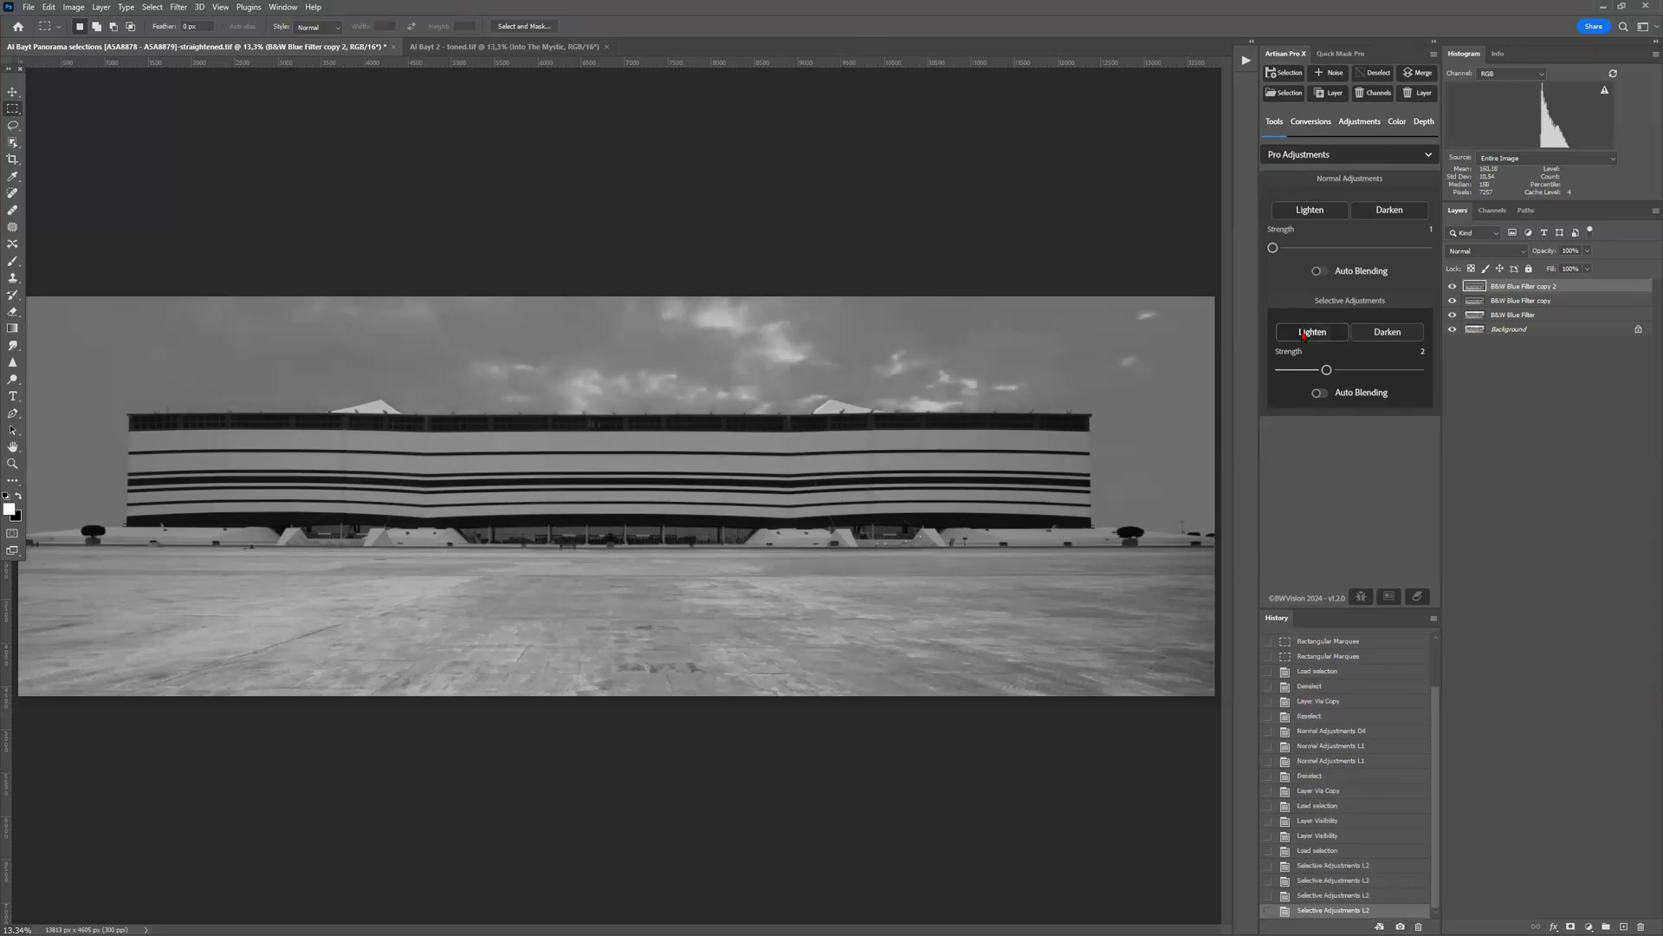
click(1304, 331)
click(1301, 331)
click(1298, 330)
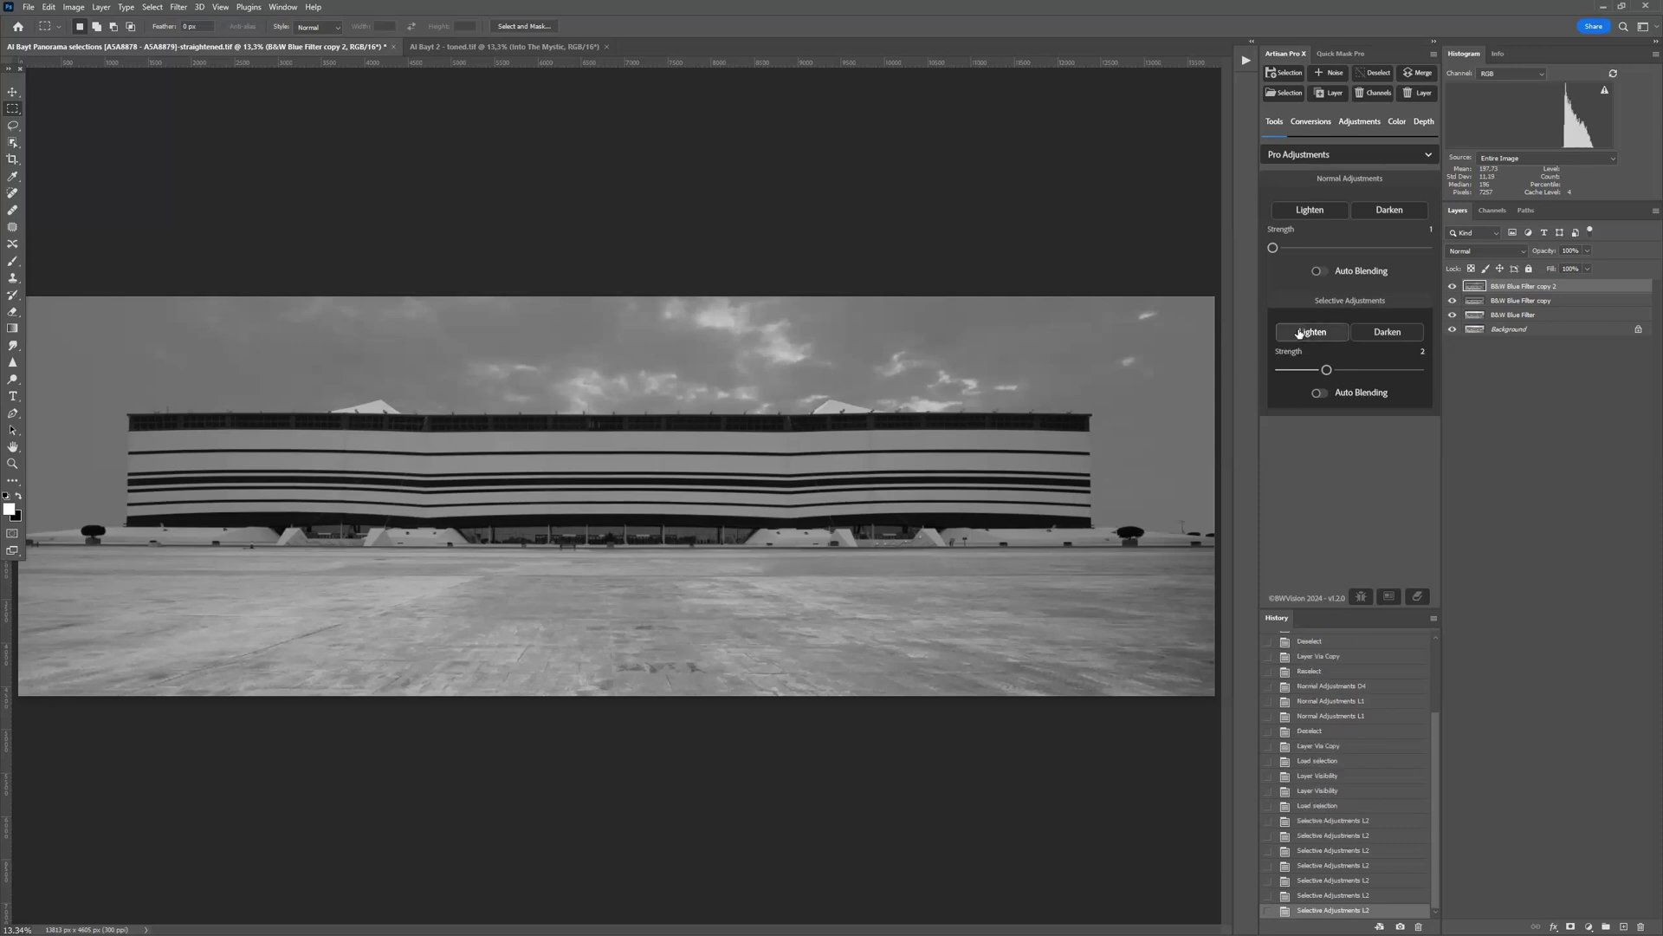
click(1297, 332)
click(1297, 332)
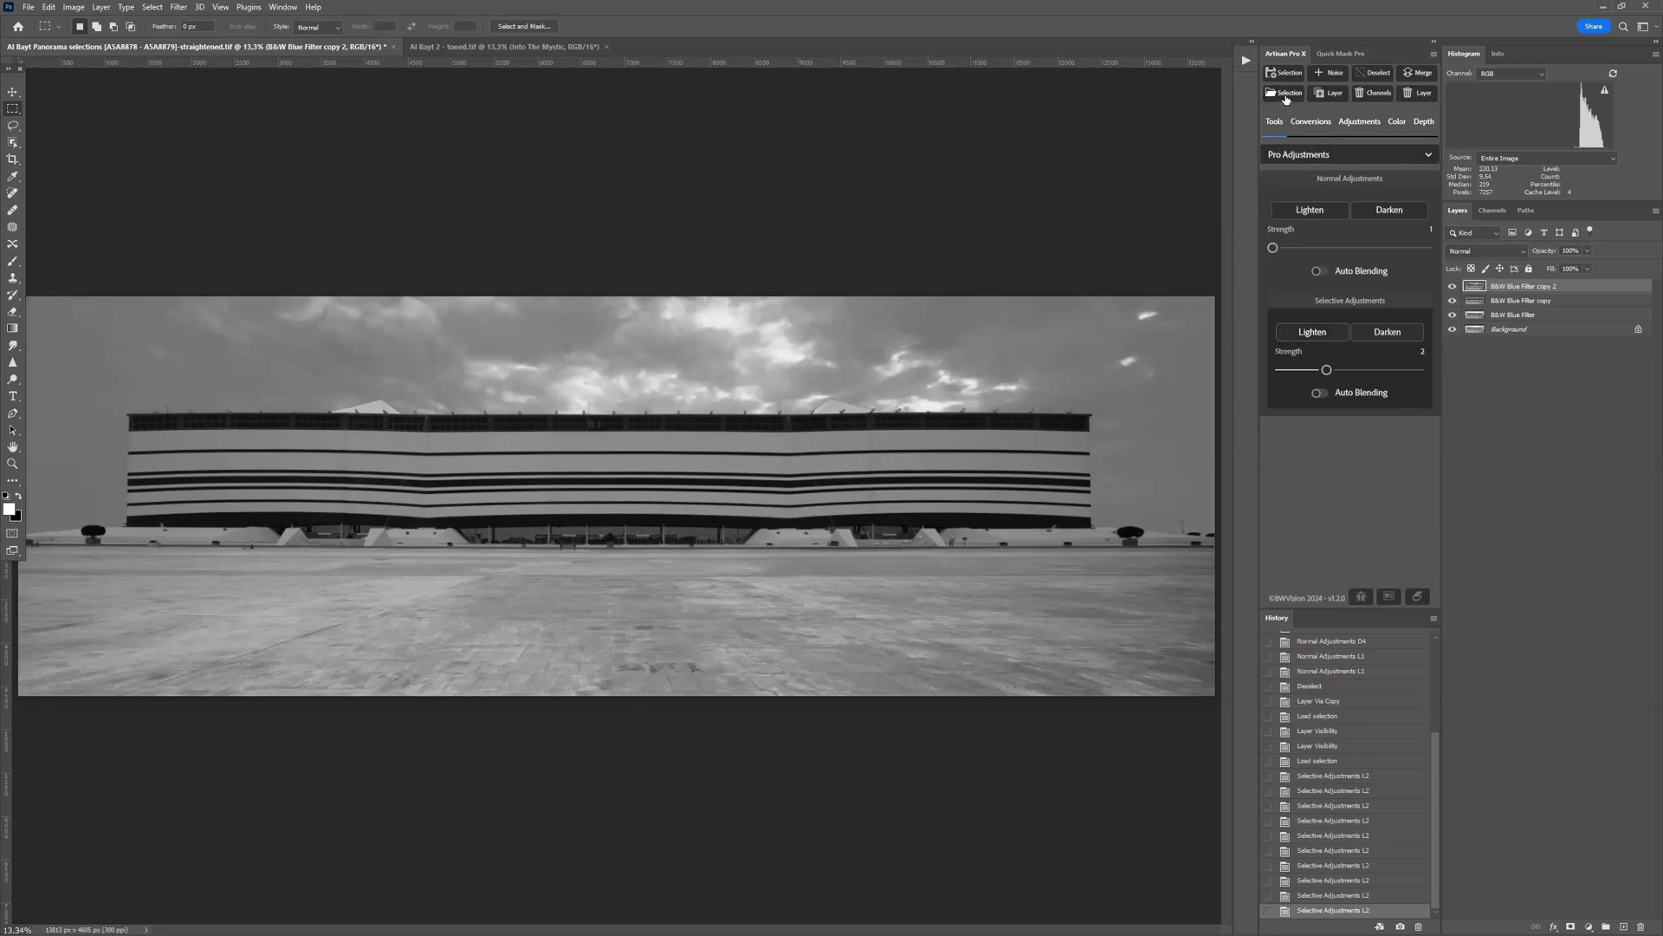
- Load the Sky feathered channel as a new selection covering the whole sky
click(1286, 96)
click(916, 266)
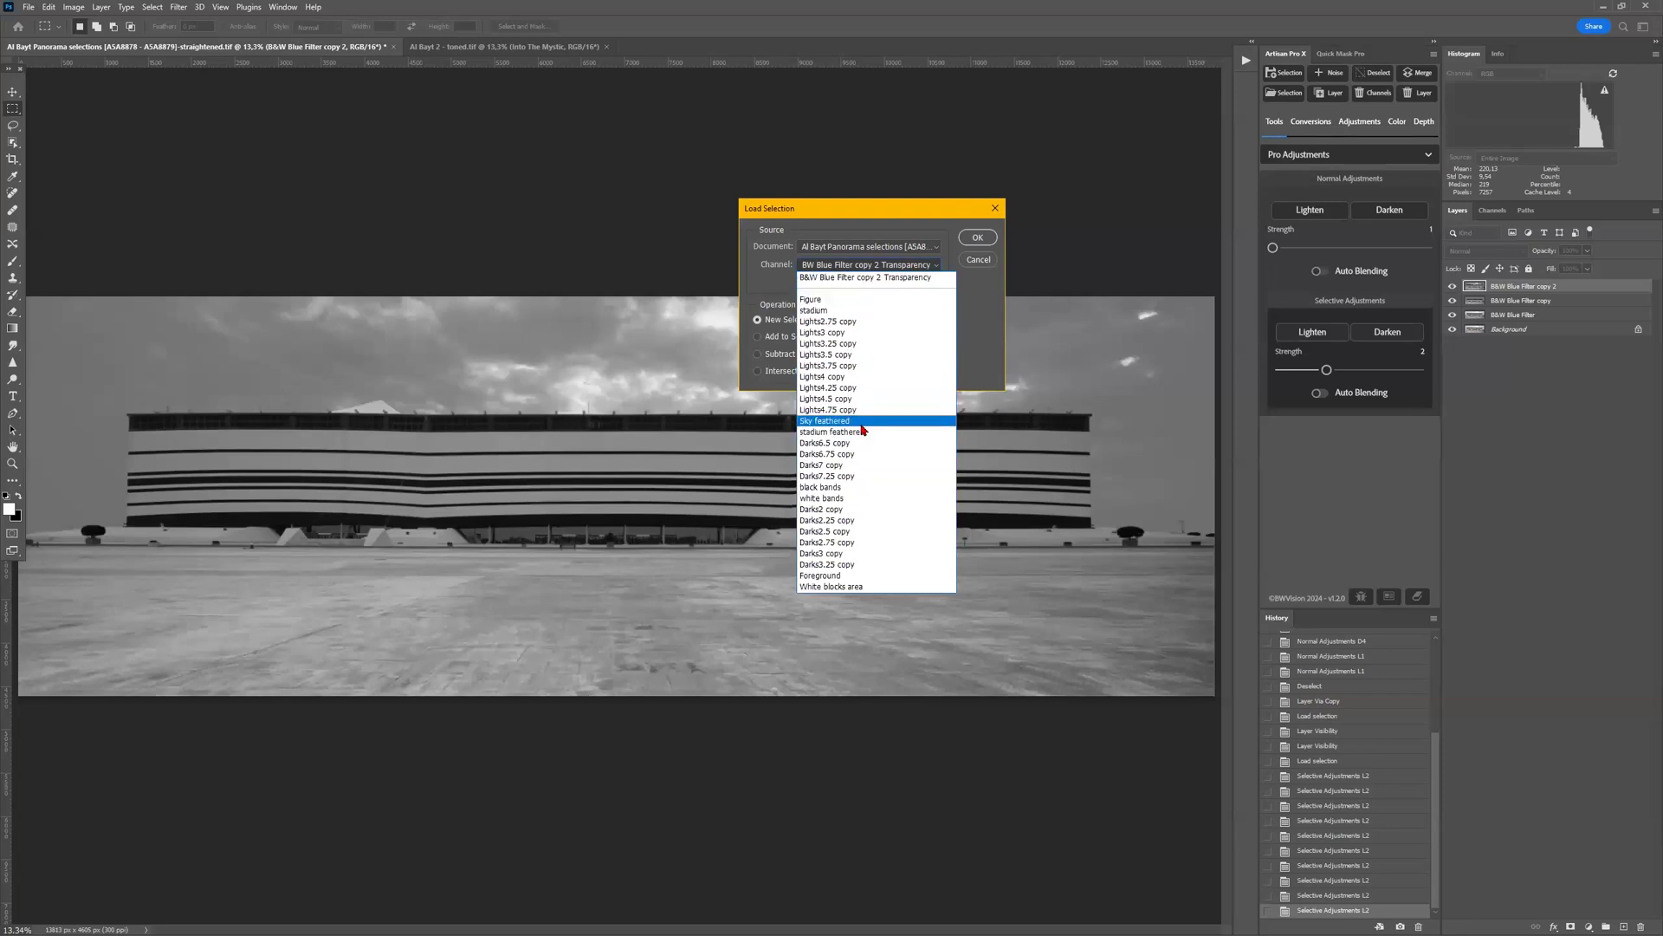
click(858, 421)
click(978, 239)
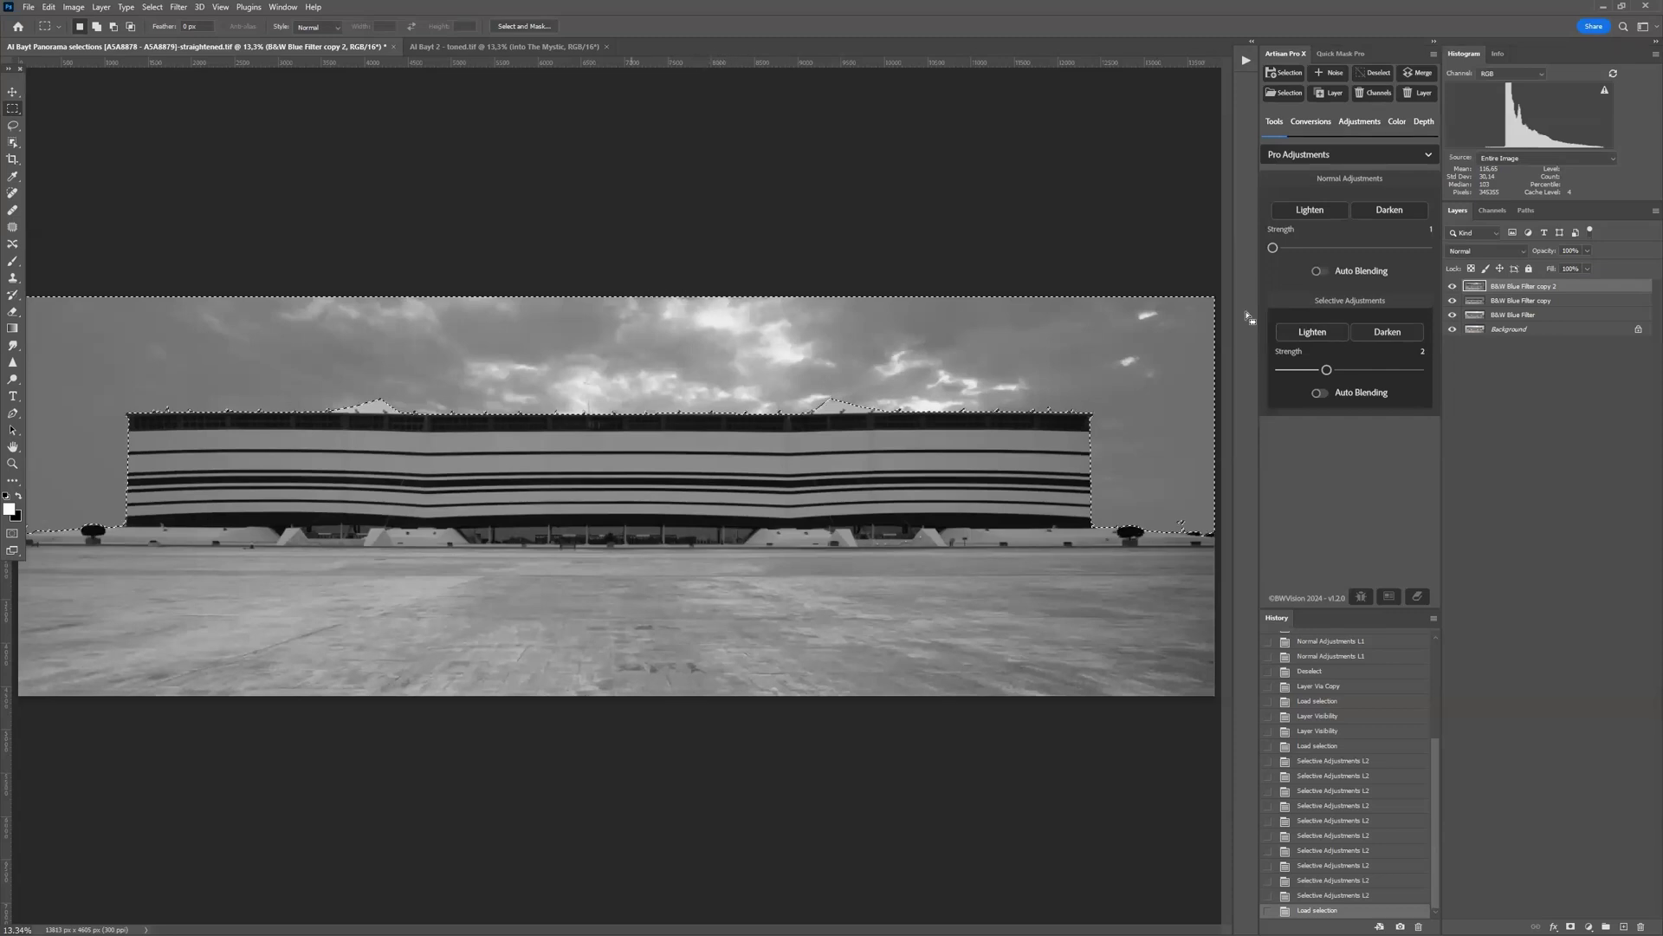
- Restore the gray sky with the Depth gradients, at range 1 from the top edge and at range 2 from the right and left edges
click(1419, 124)
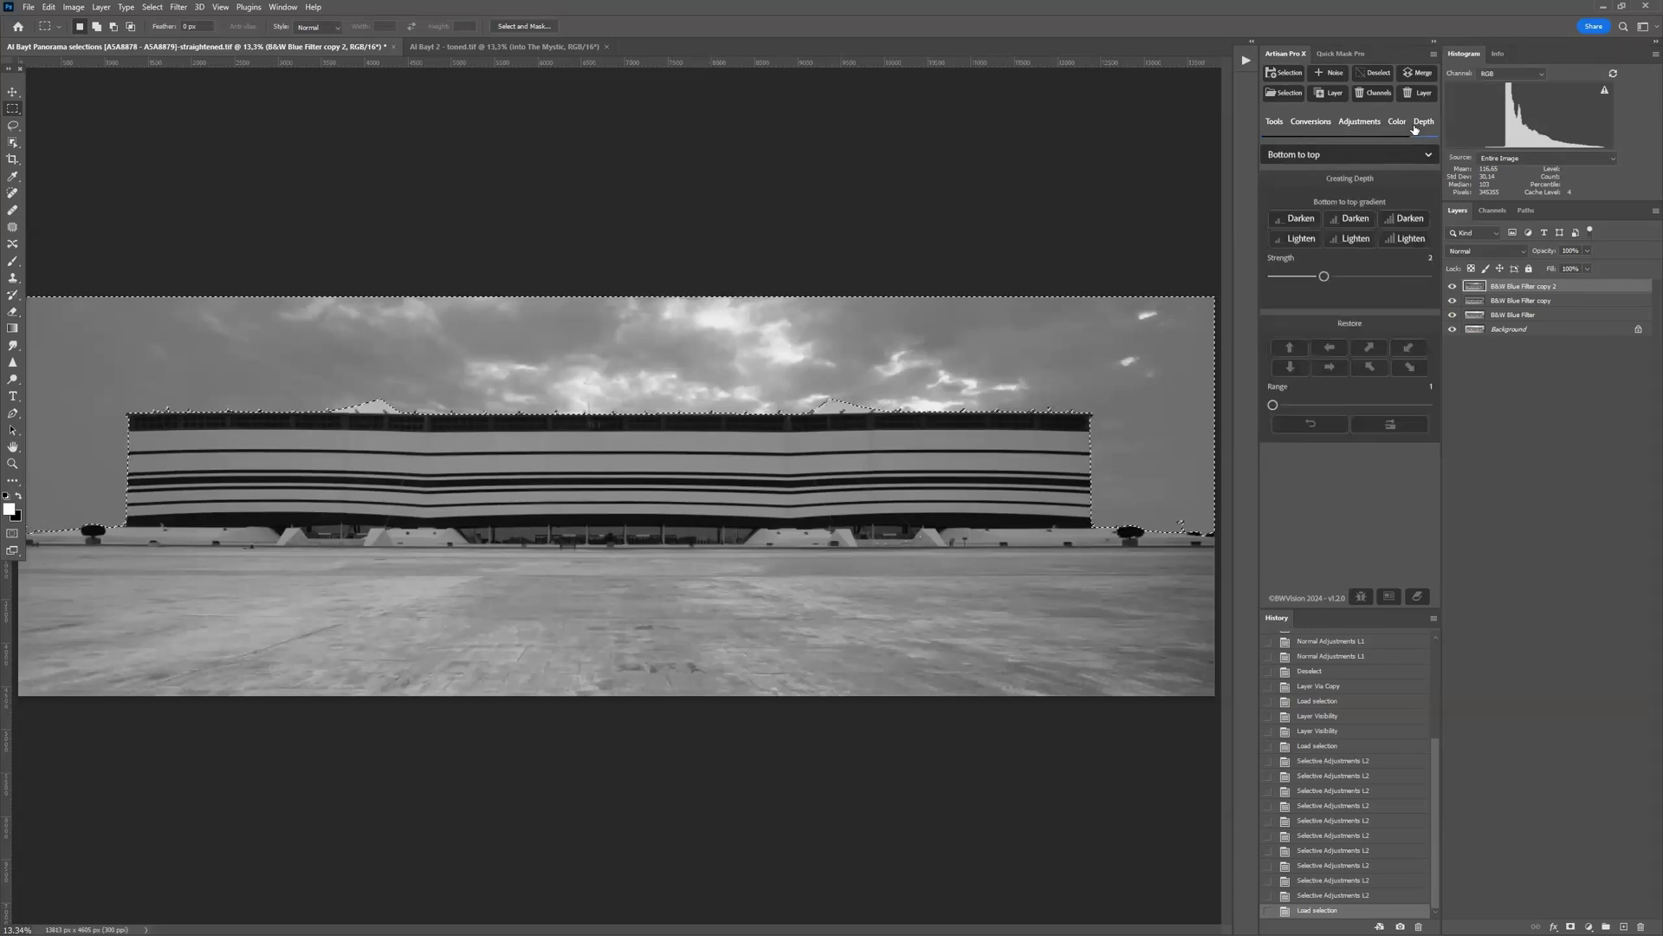
click(1279, 367)
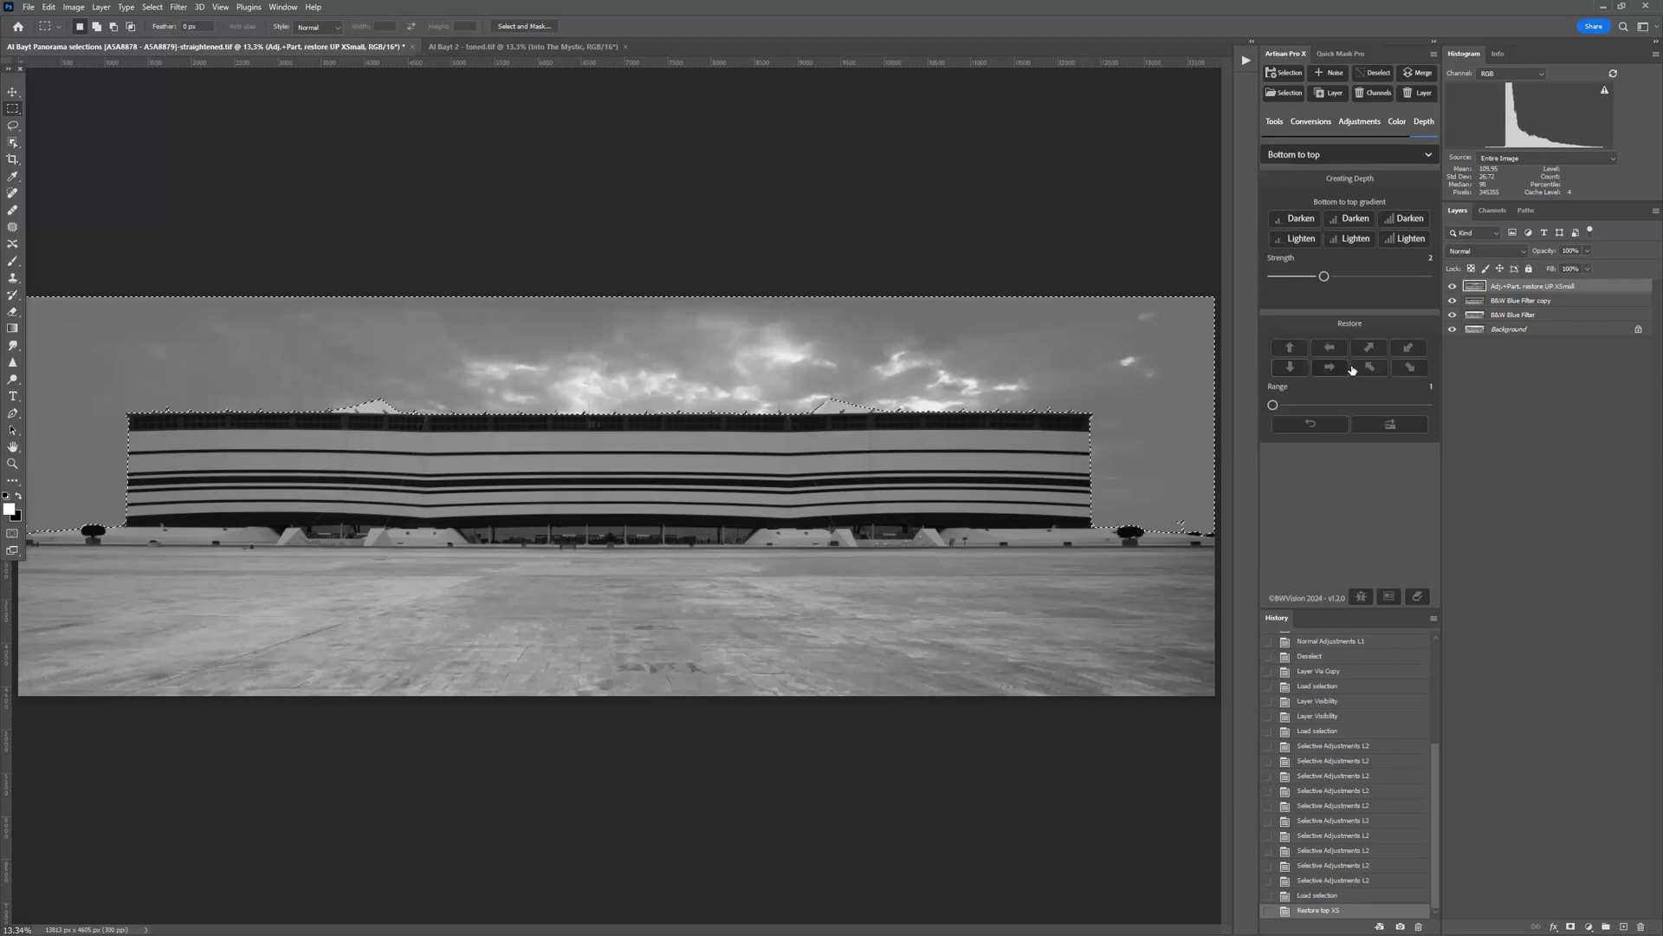
click(1323, 405)
click(1327, 349)
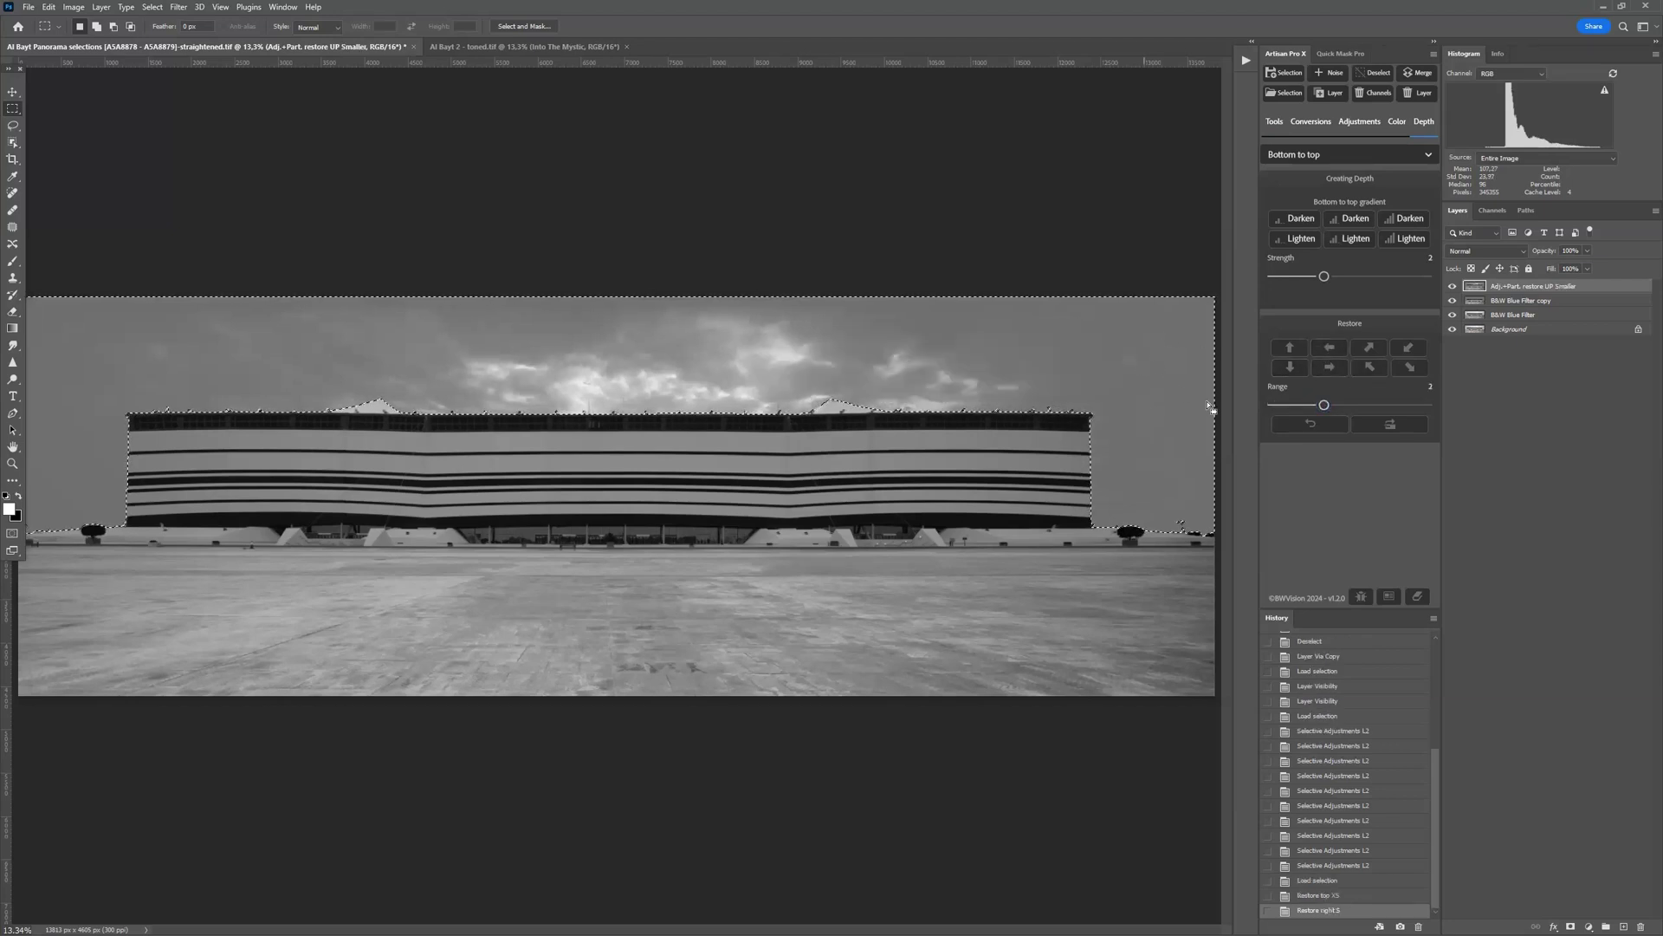
click(1328, 367)
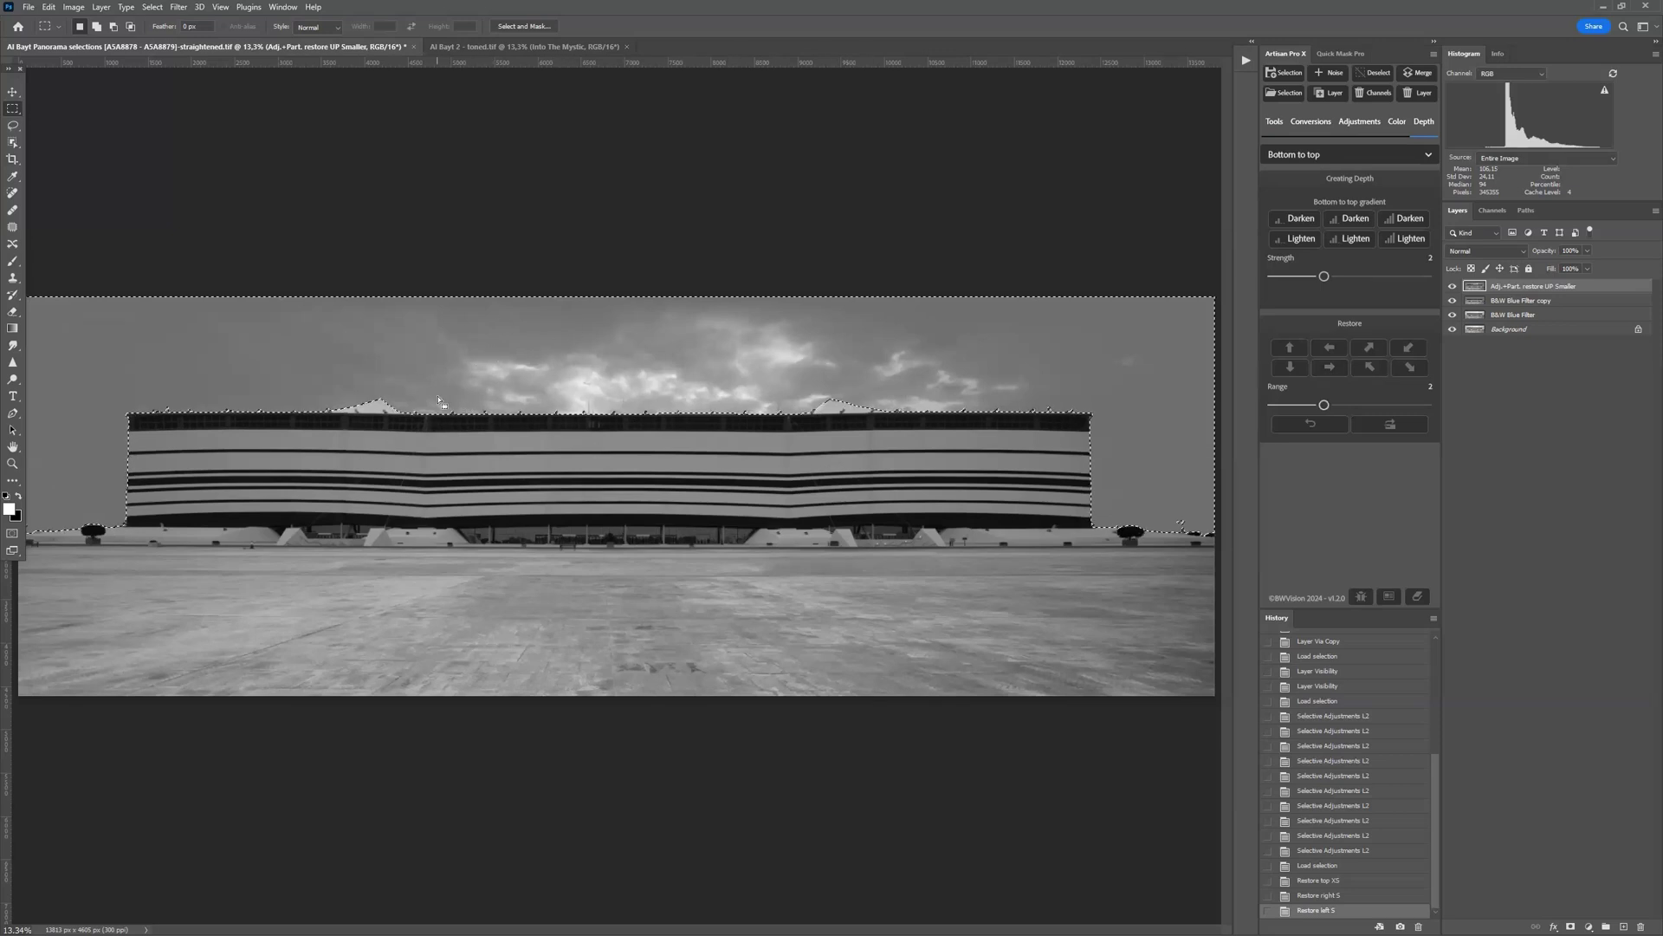
- Compare the sky with the finished Al Bayt 2 - toned.tif, and deselect and duplicate the whole restored layer
click(491, 48)
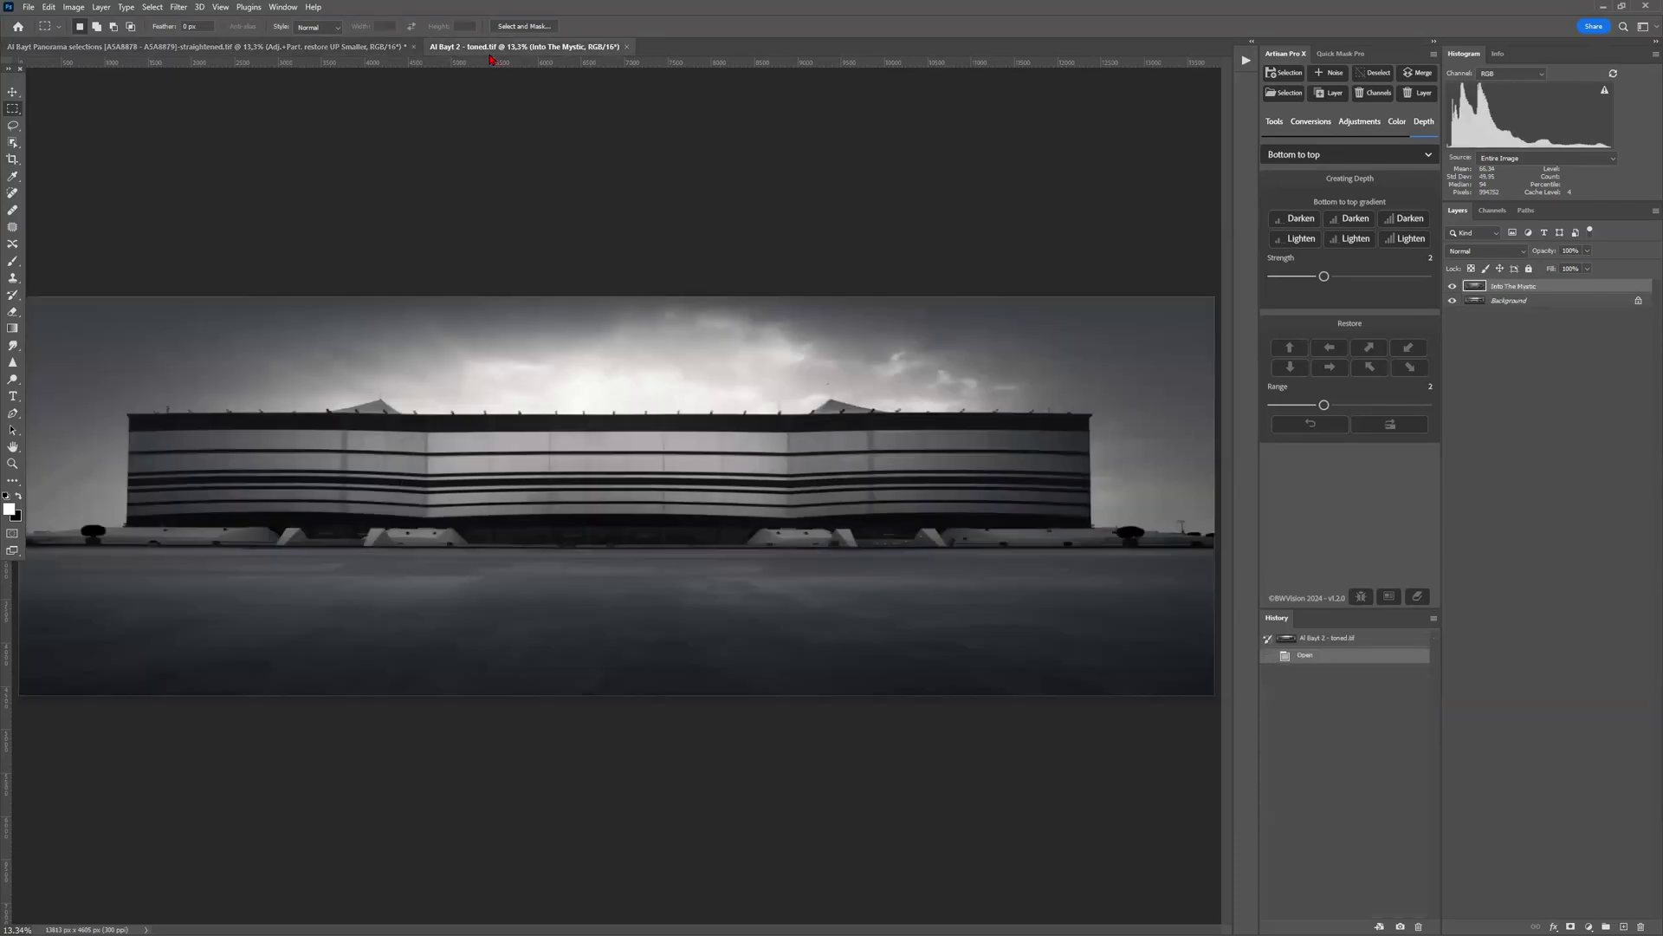
click(406, 48)
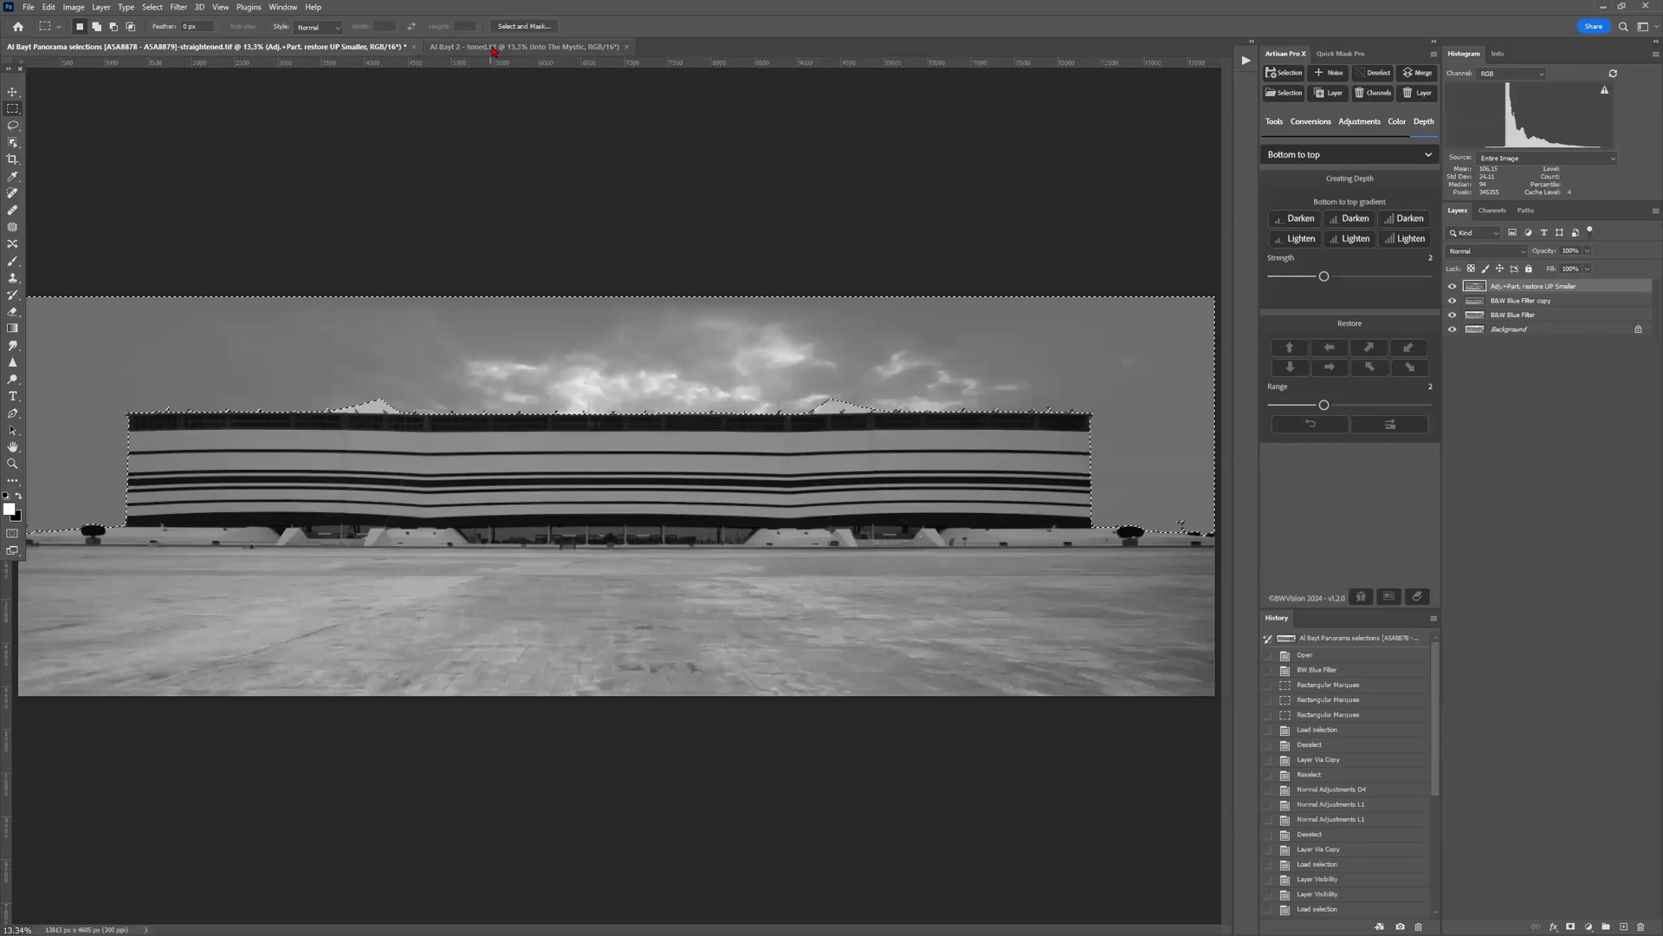
click(491, 48)
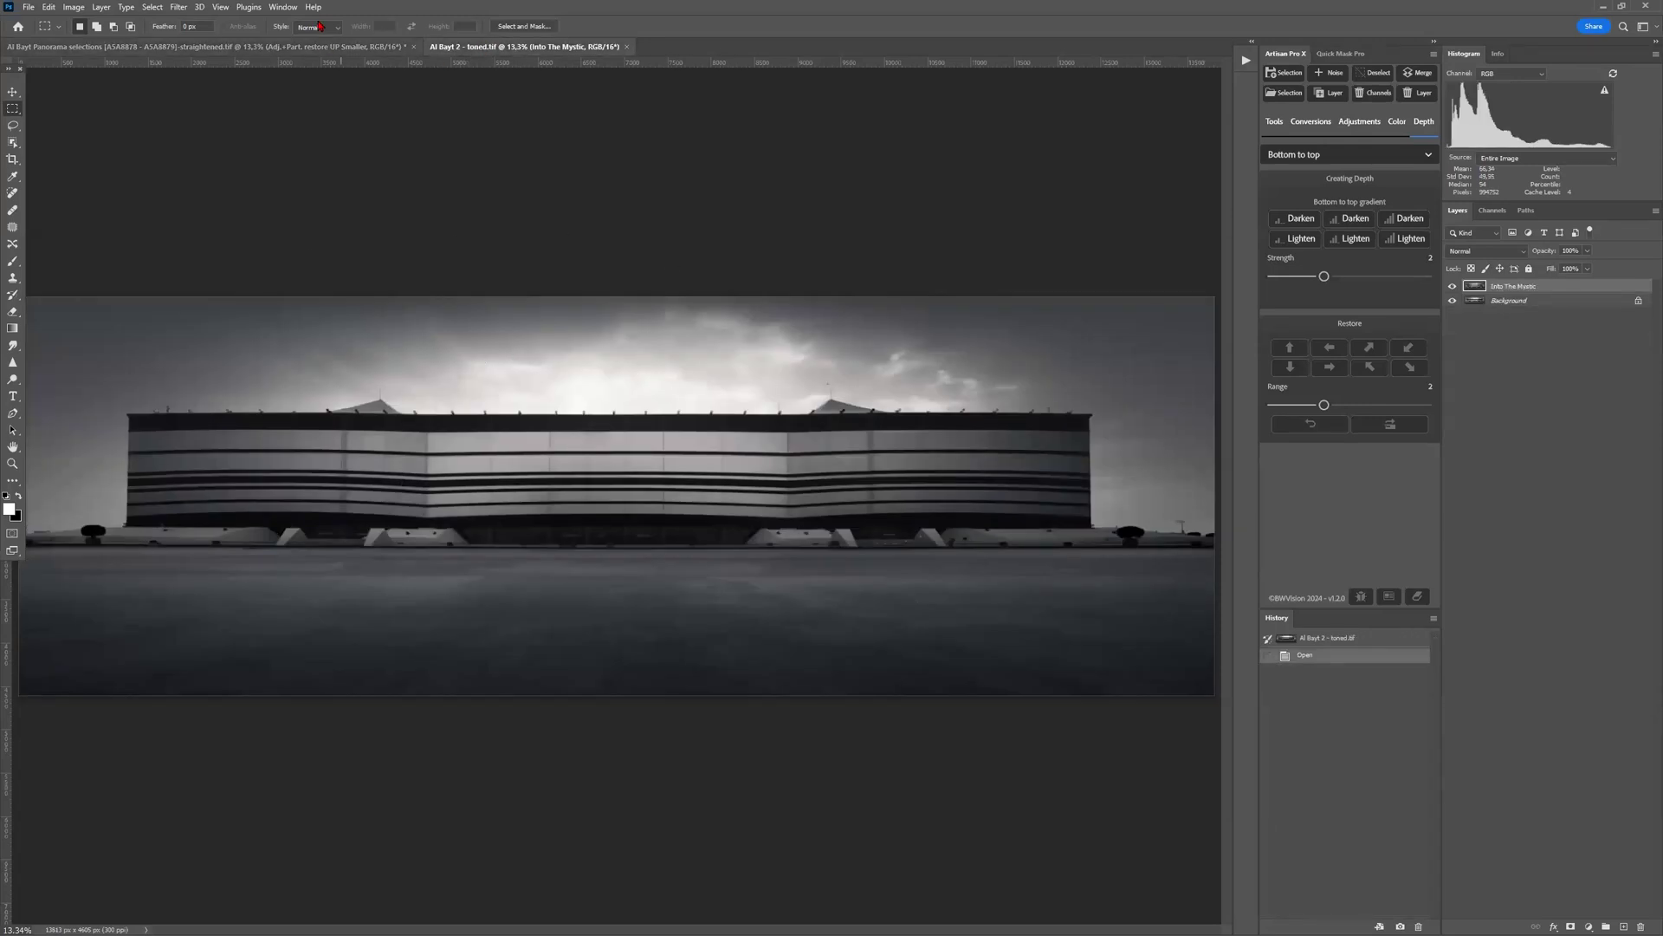
click(317, 49)
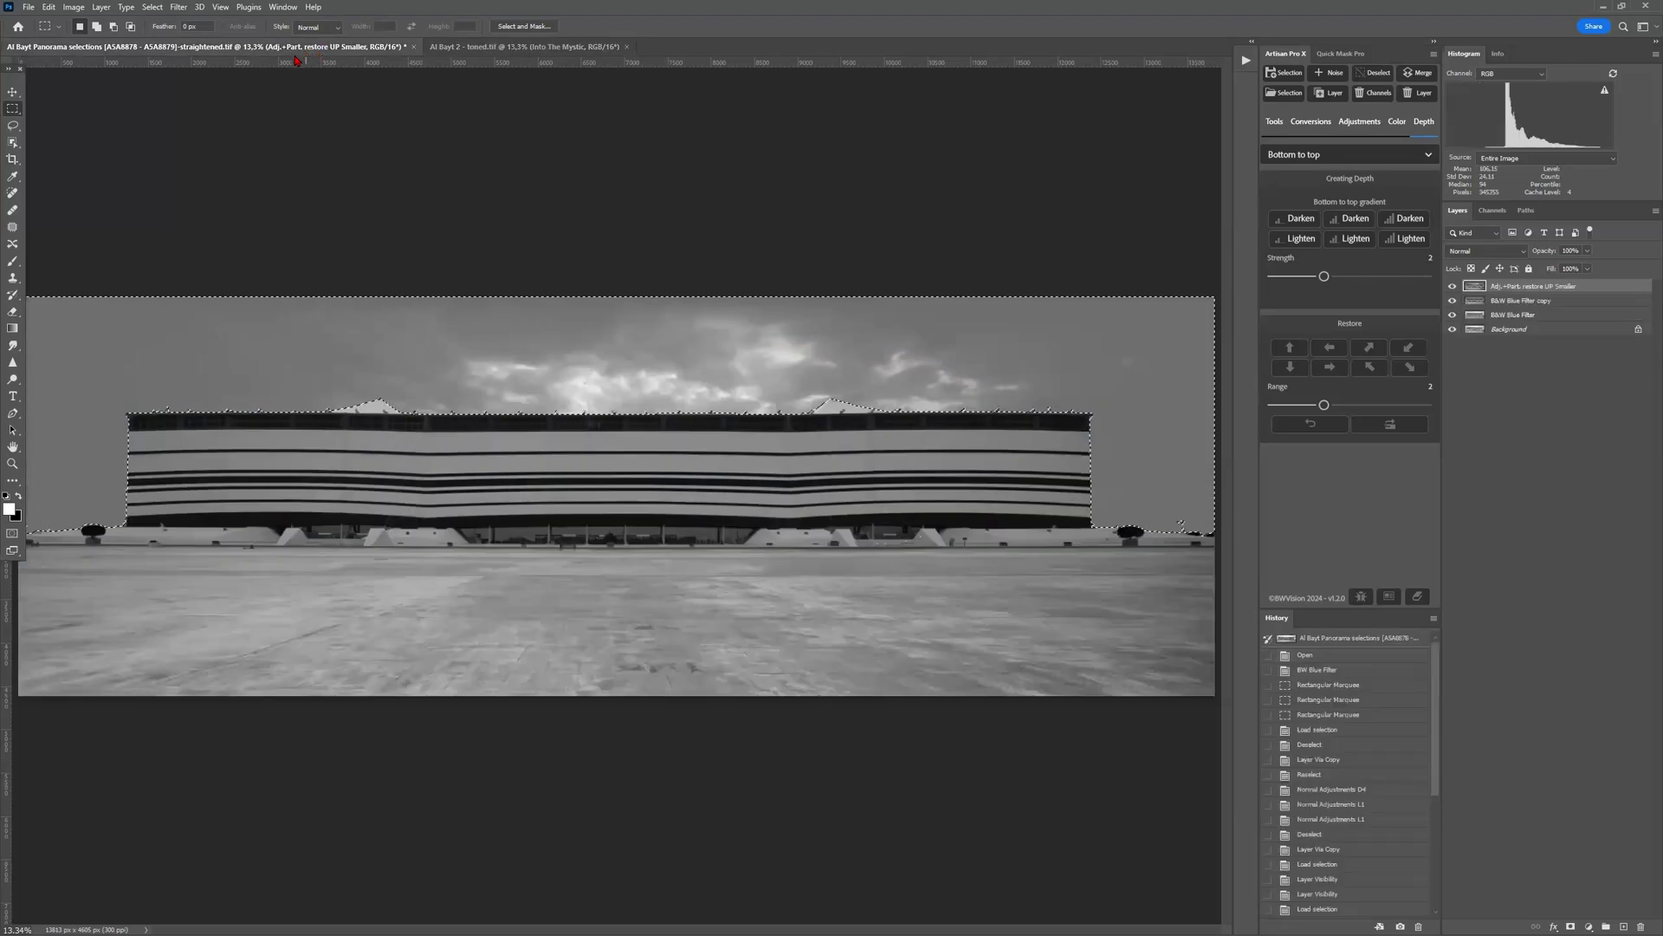
key(ctrl+d)
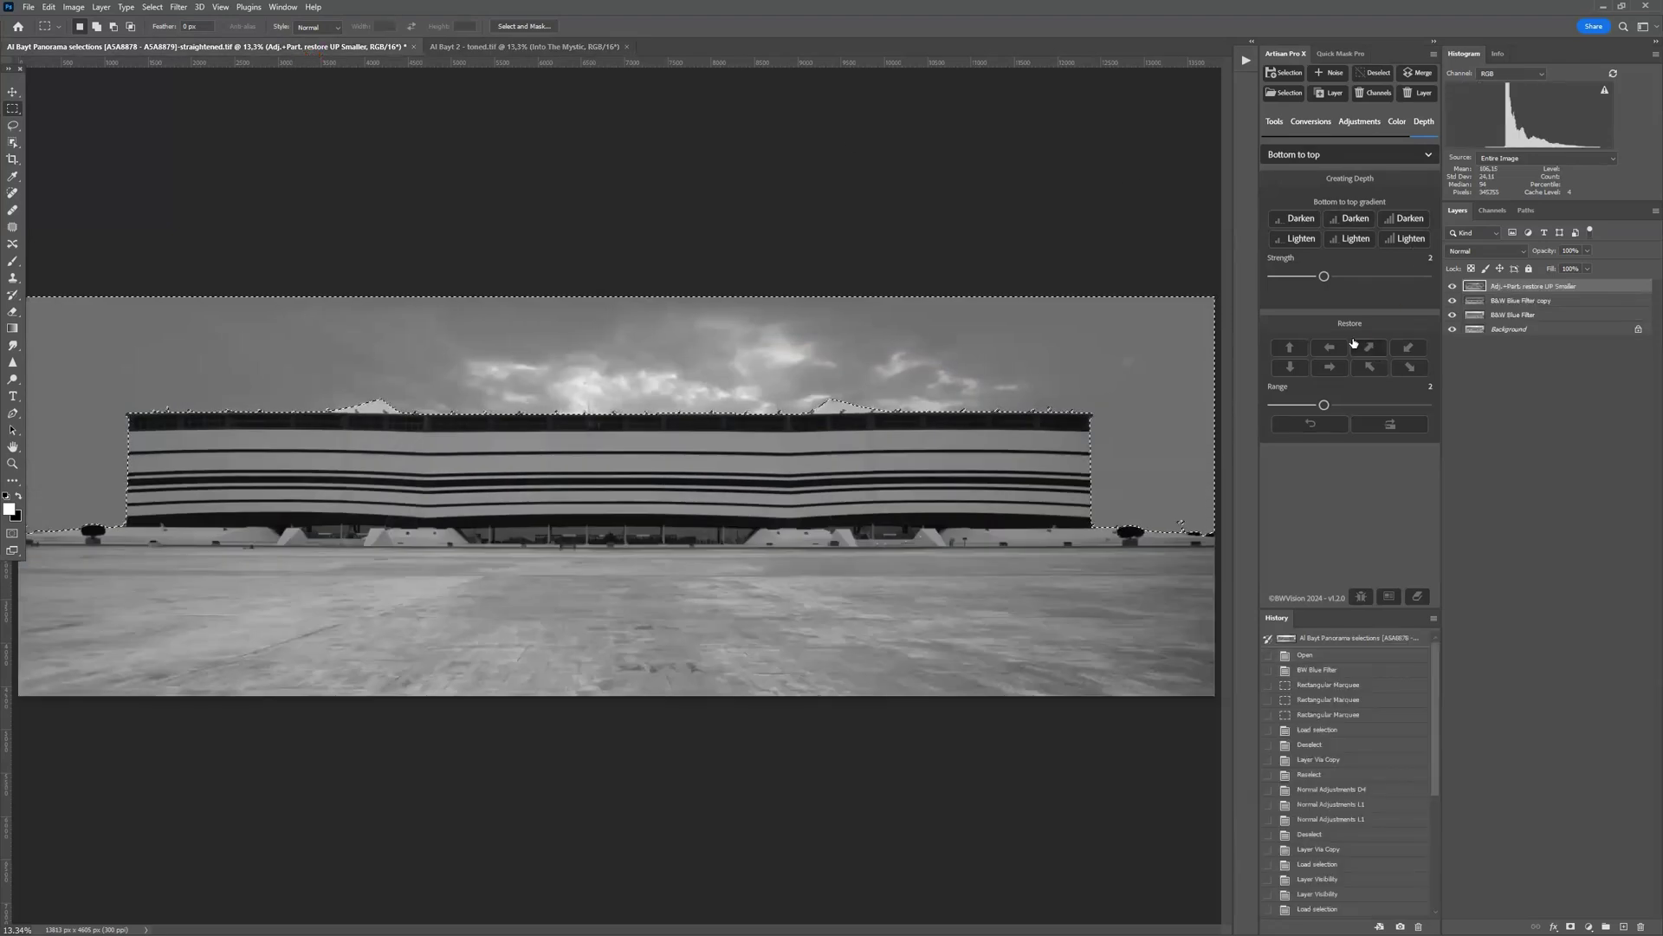
key(ctrl+j)
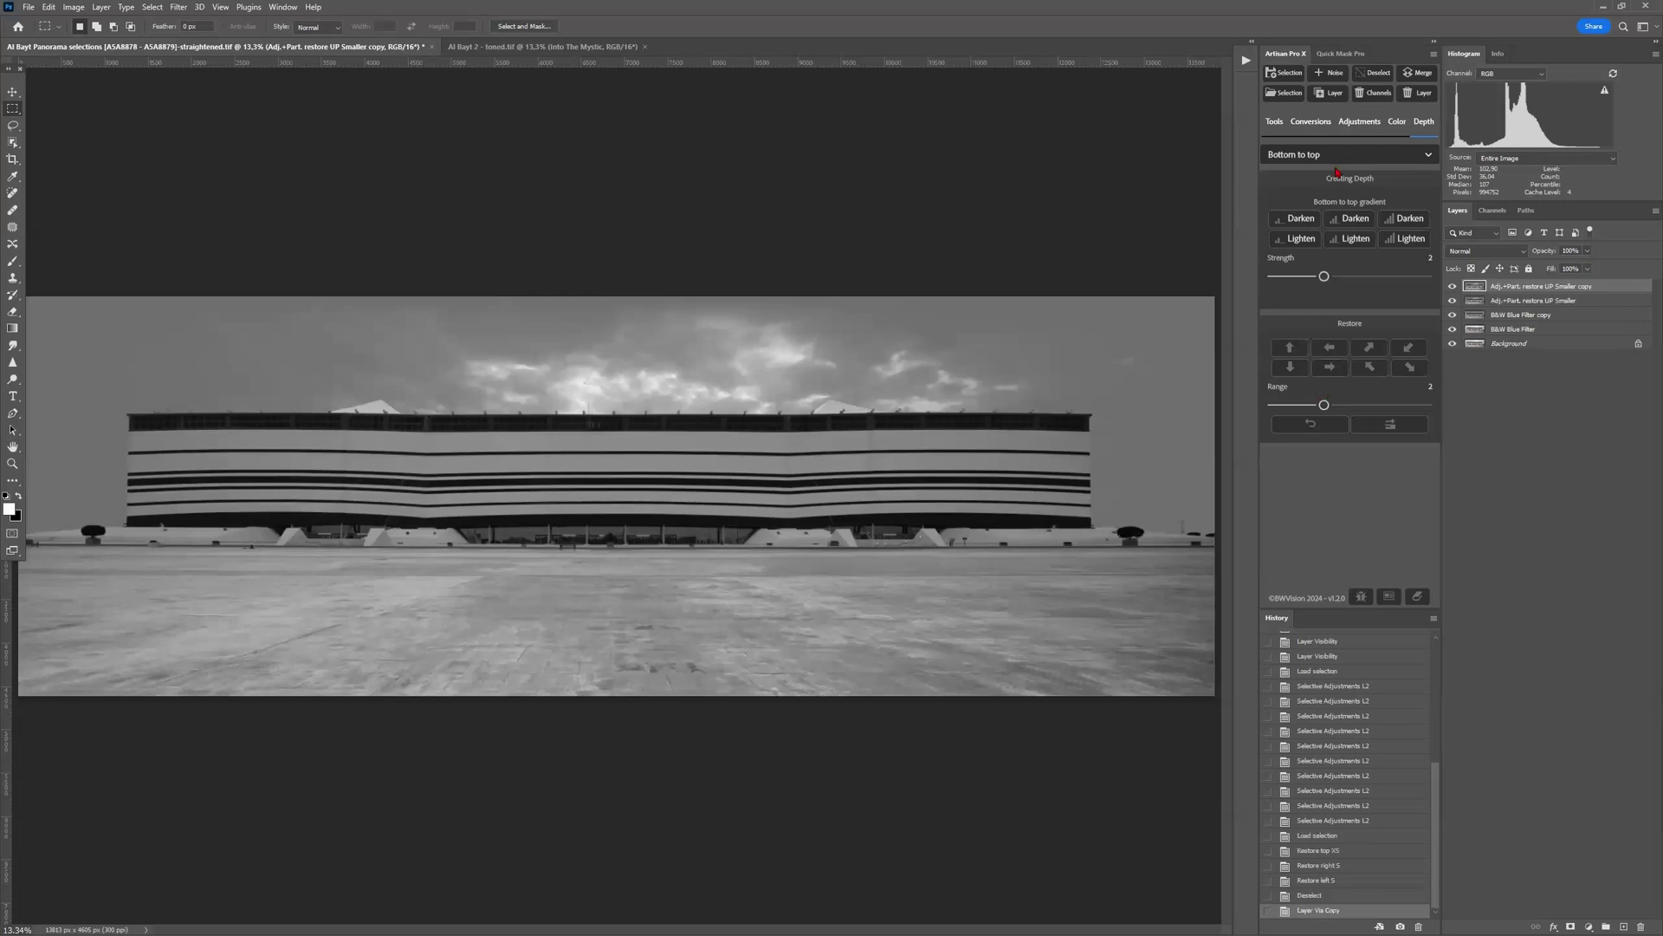
- Load the Sky feathered channel as a new selection on the duplicated restored layer
click(1284, 92)
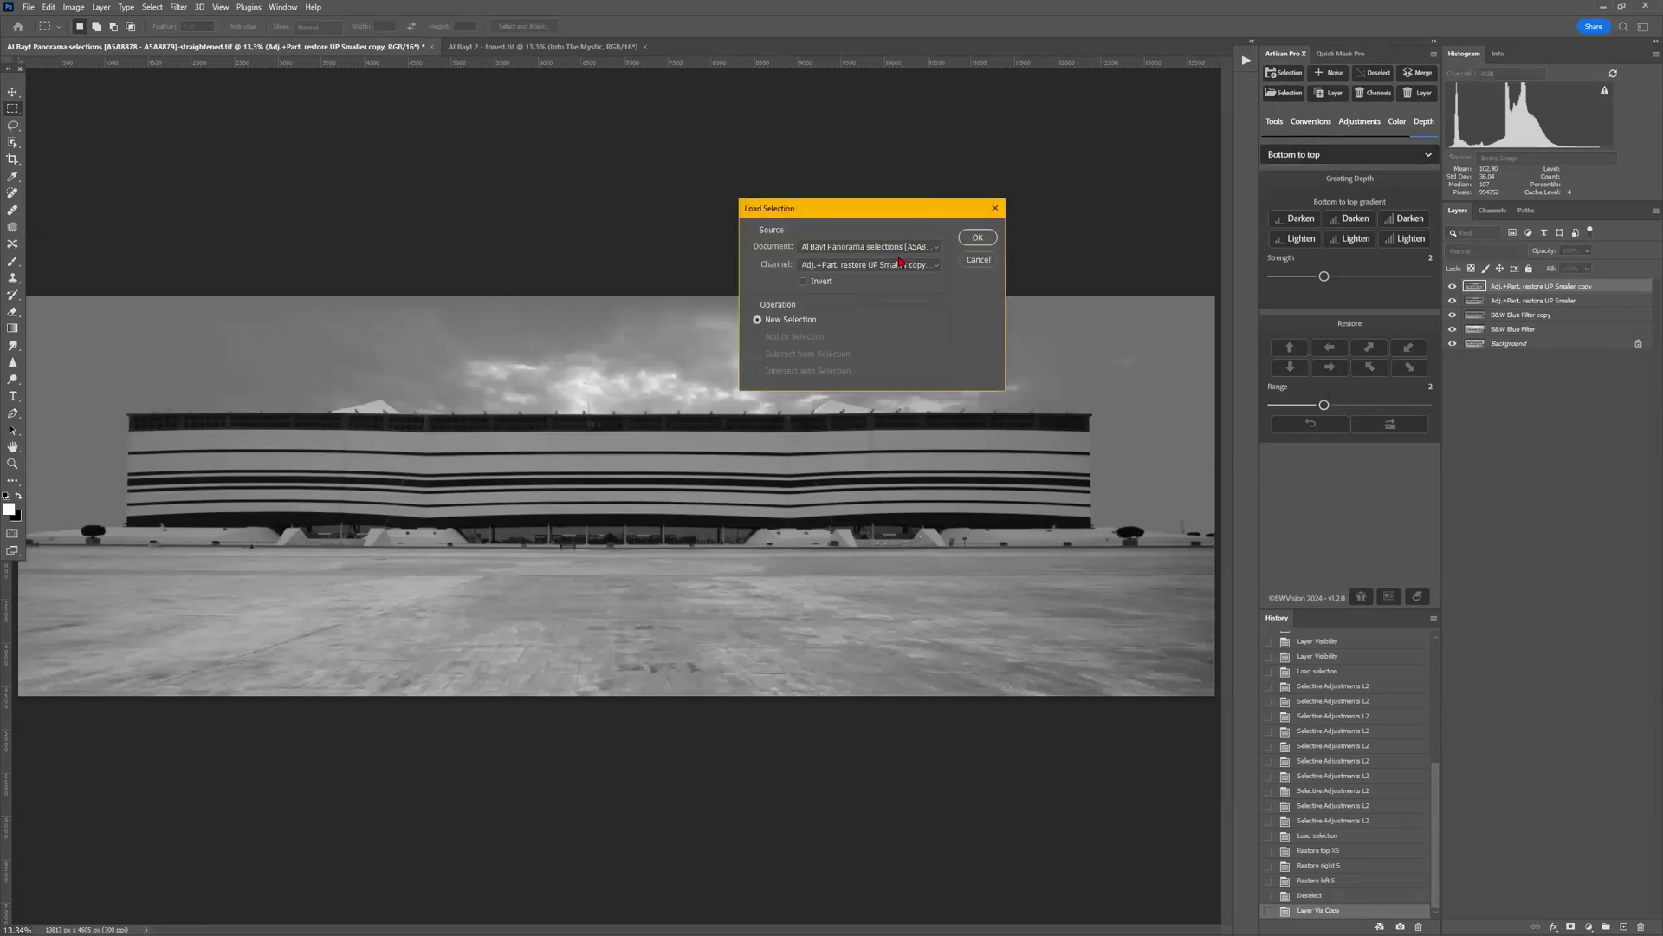
click(898, 266)
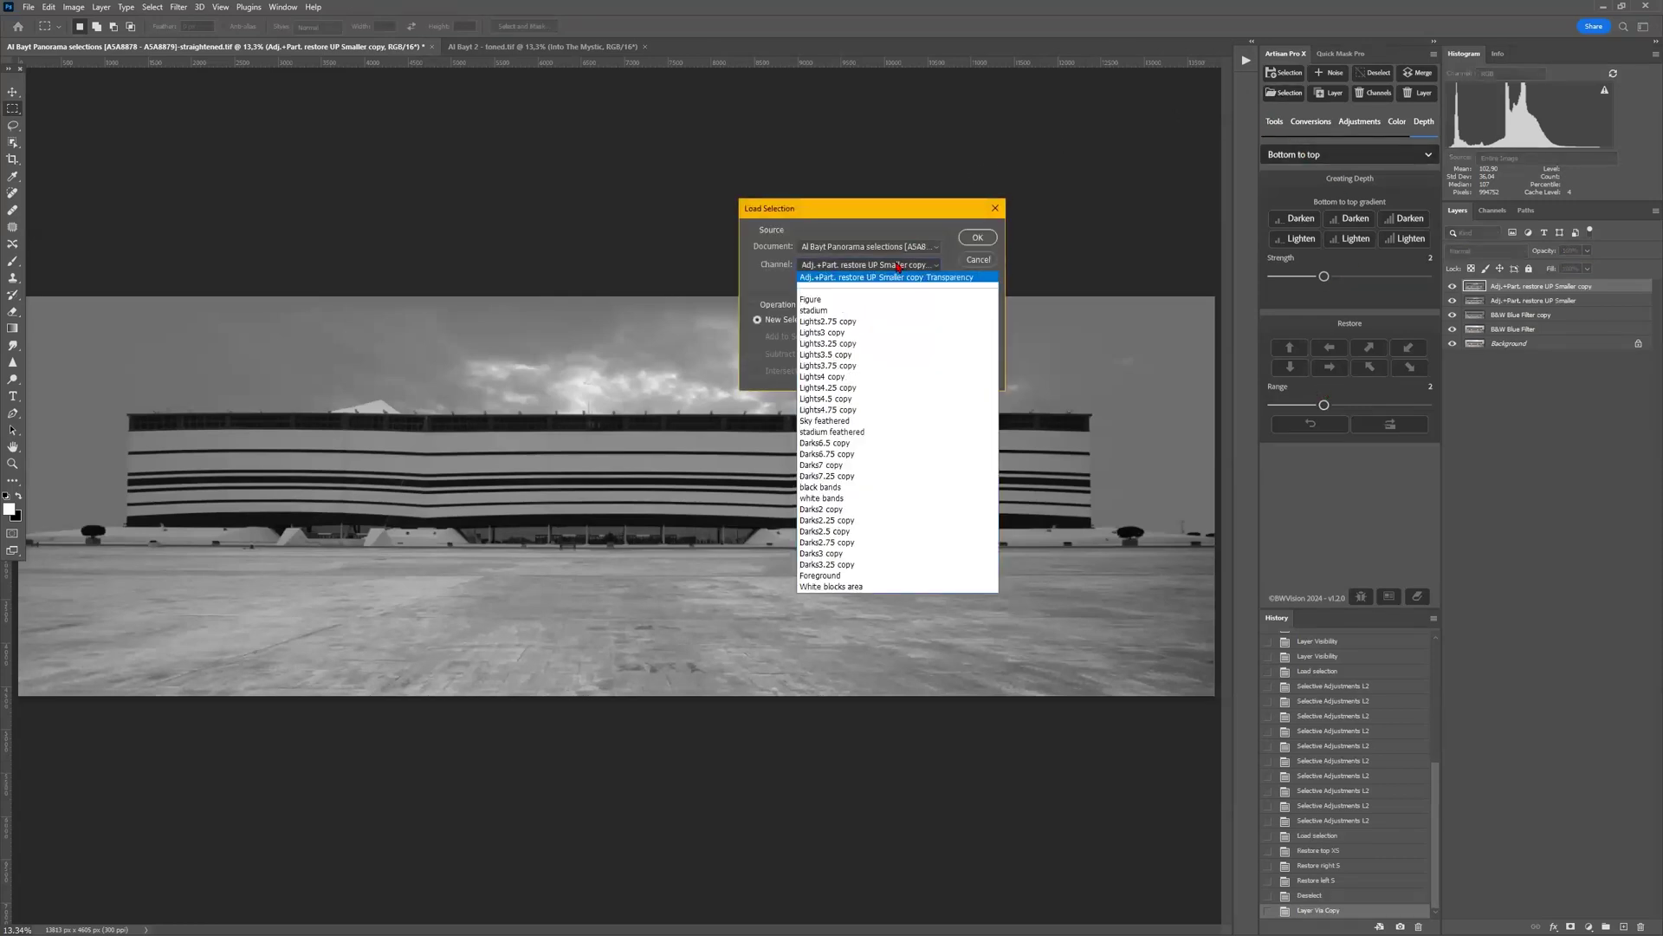
click(860, 426)
click(993, 241)
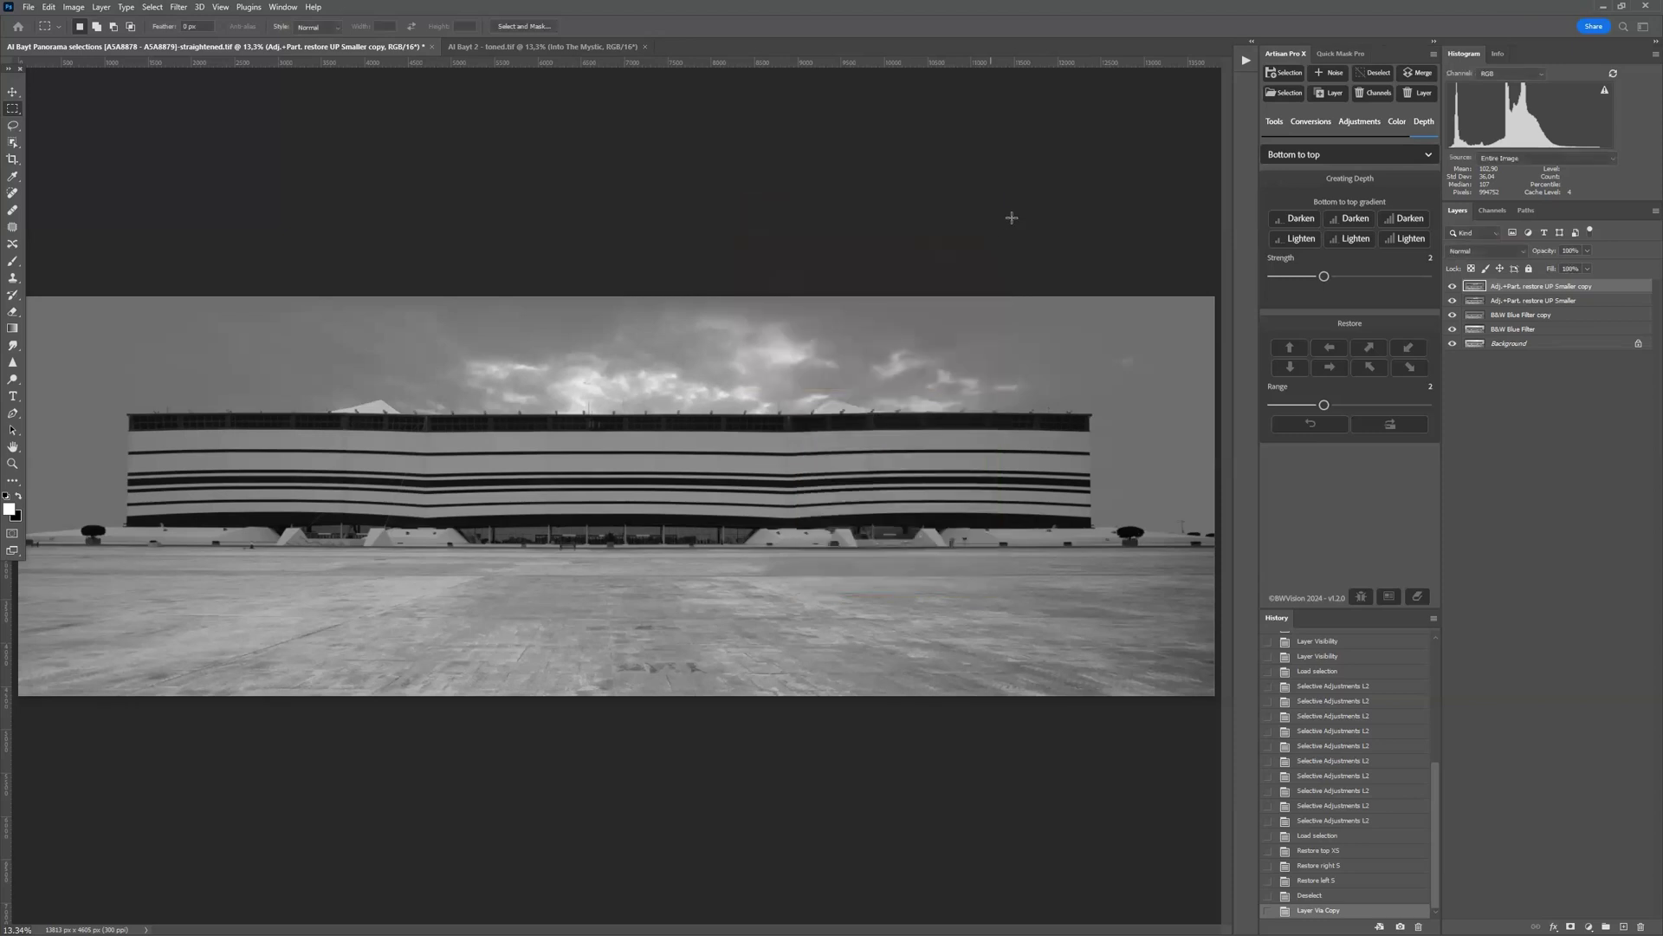
- Compare the sky with Al Bayt 2 - toned.tif, and preview the Lights3.75 copy and Lights3.5 copy channels
click(579, 48)
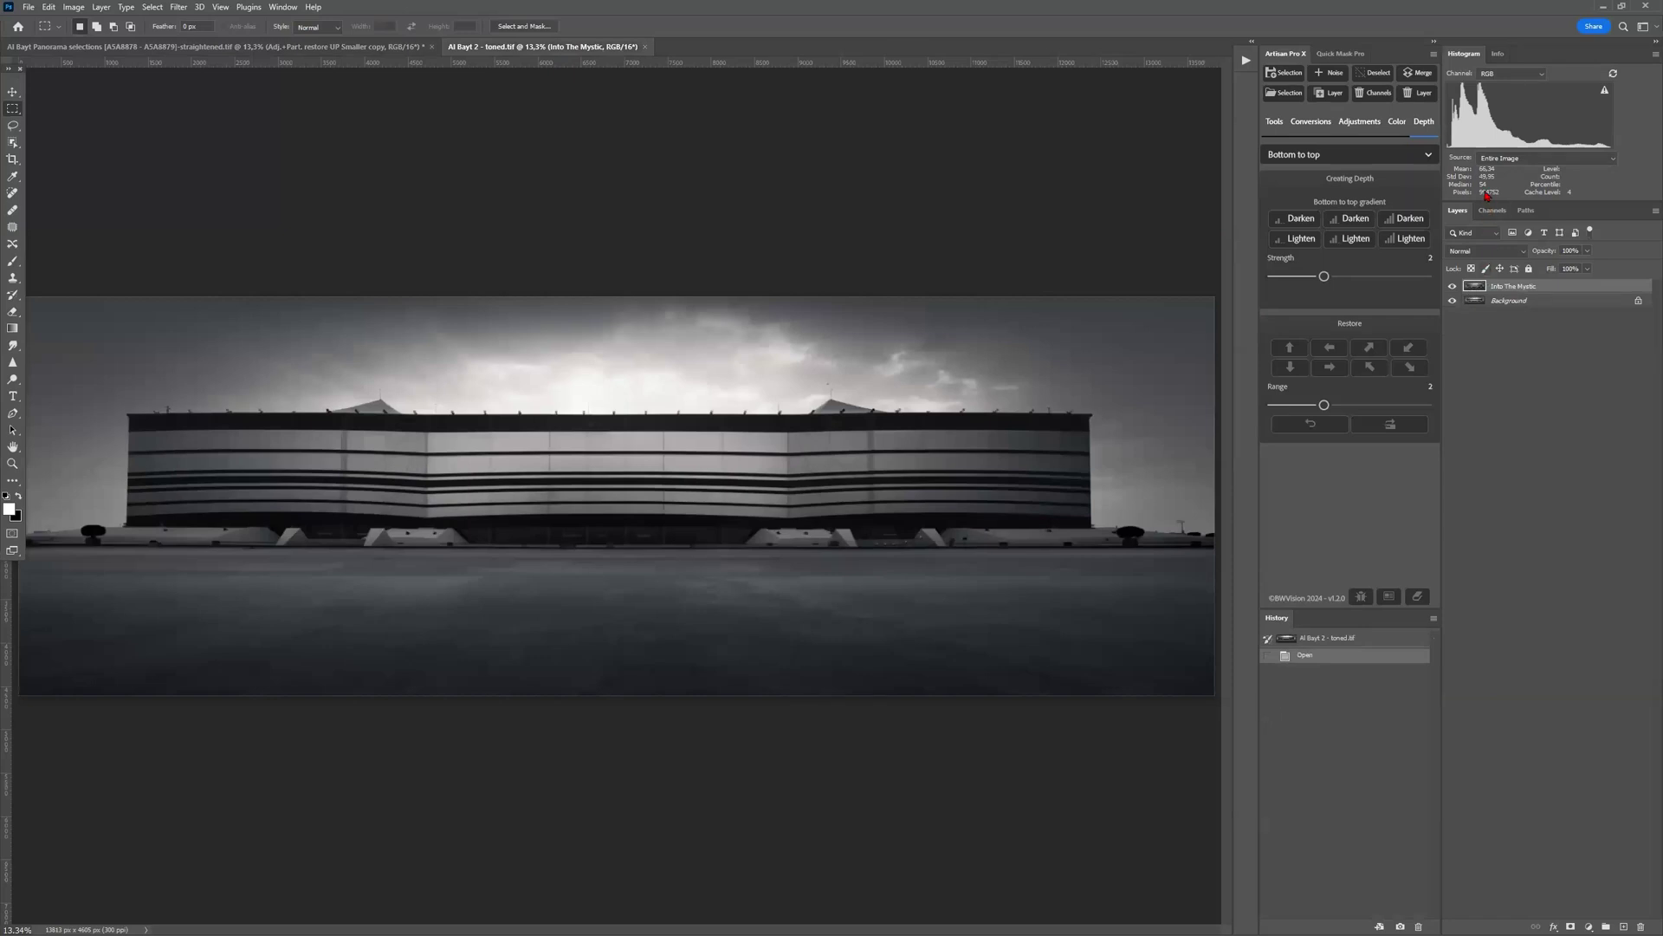
click(405, 47)
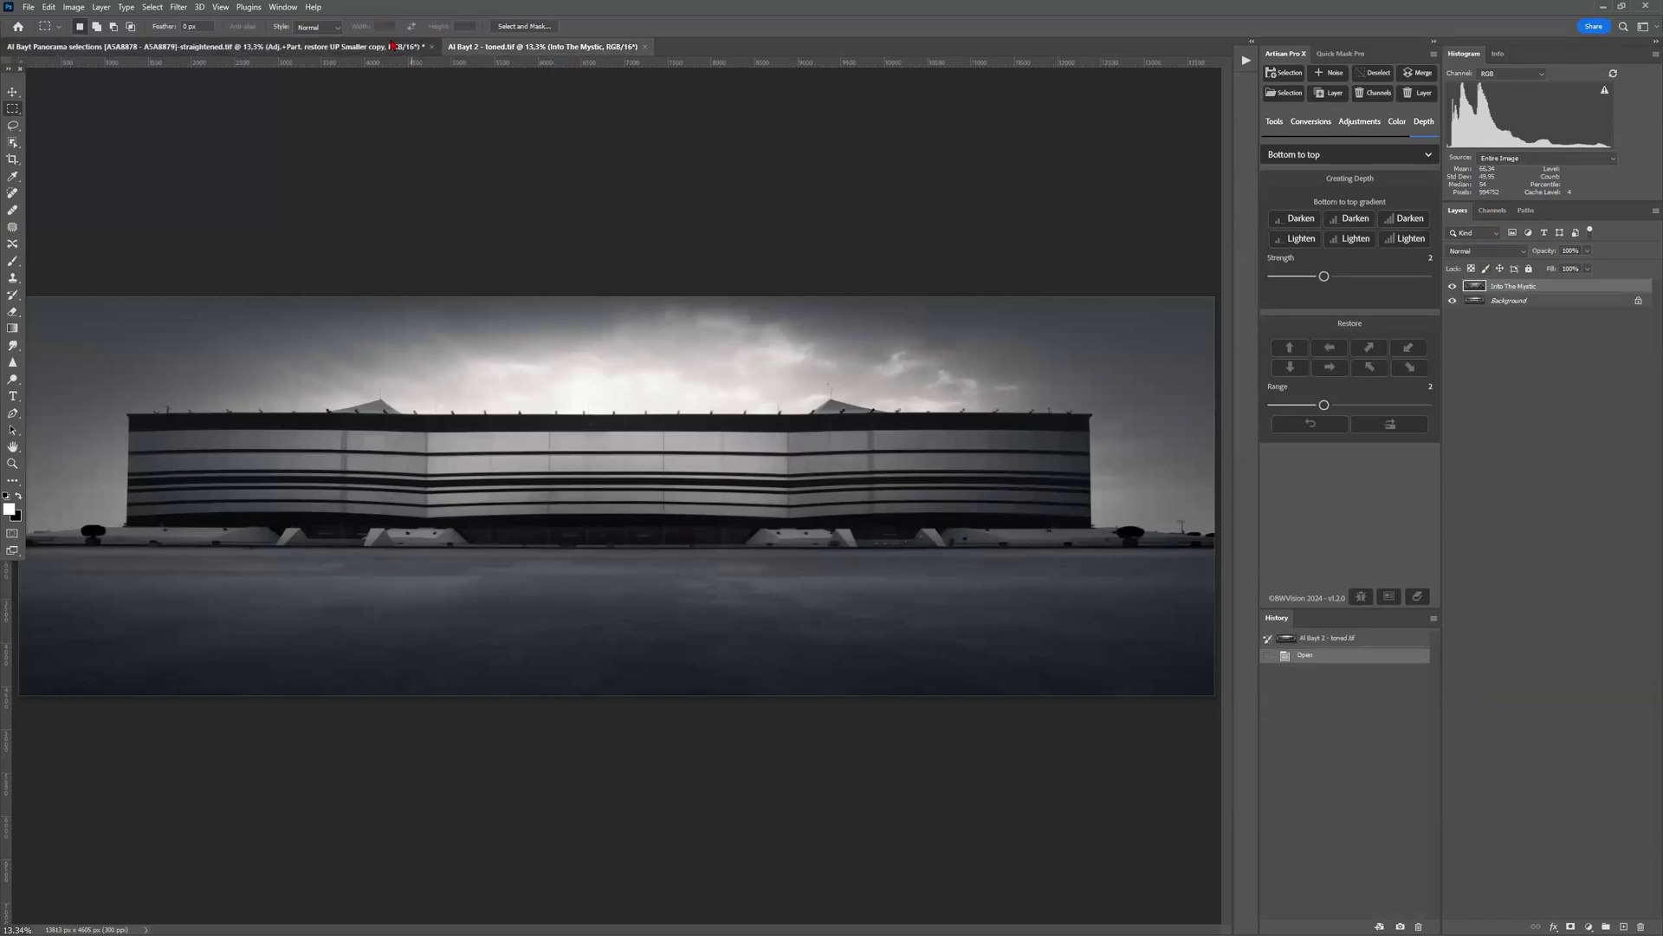
click(1492, 210)
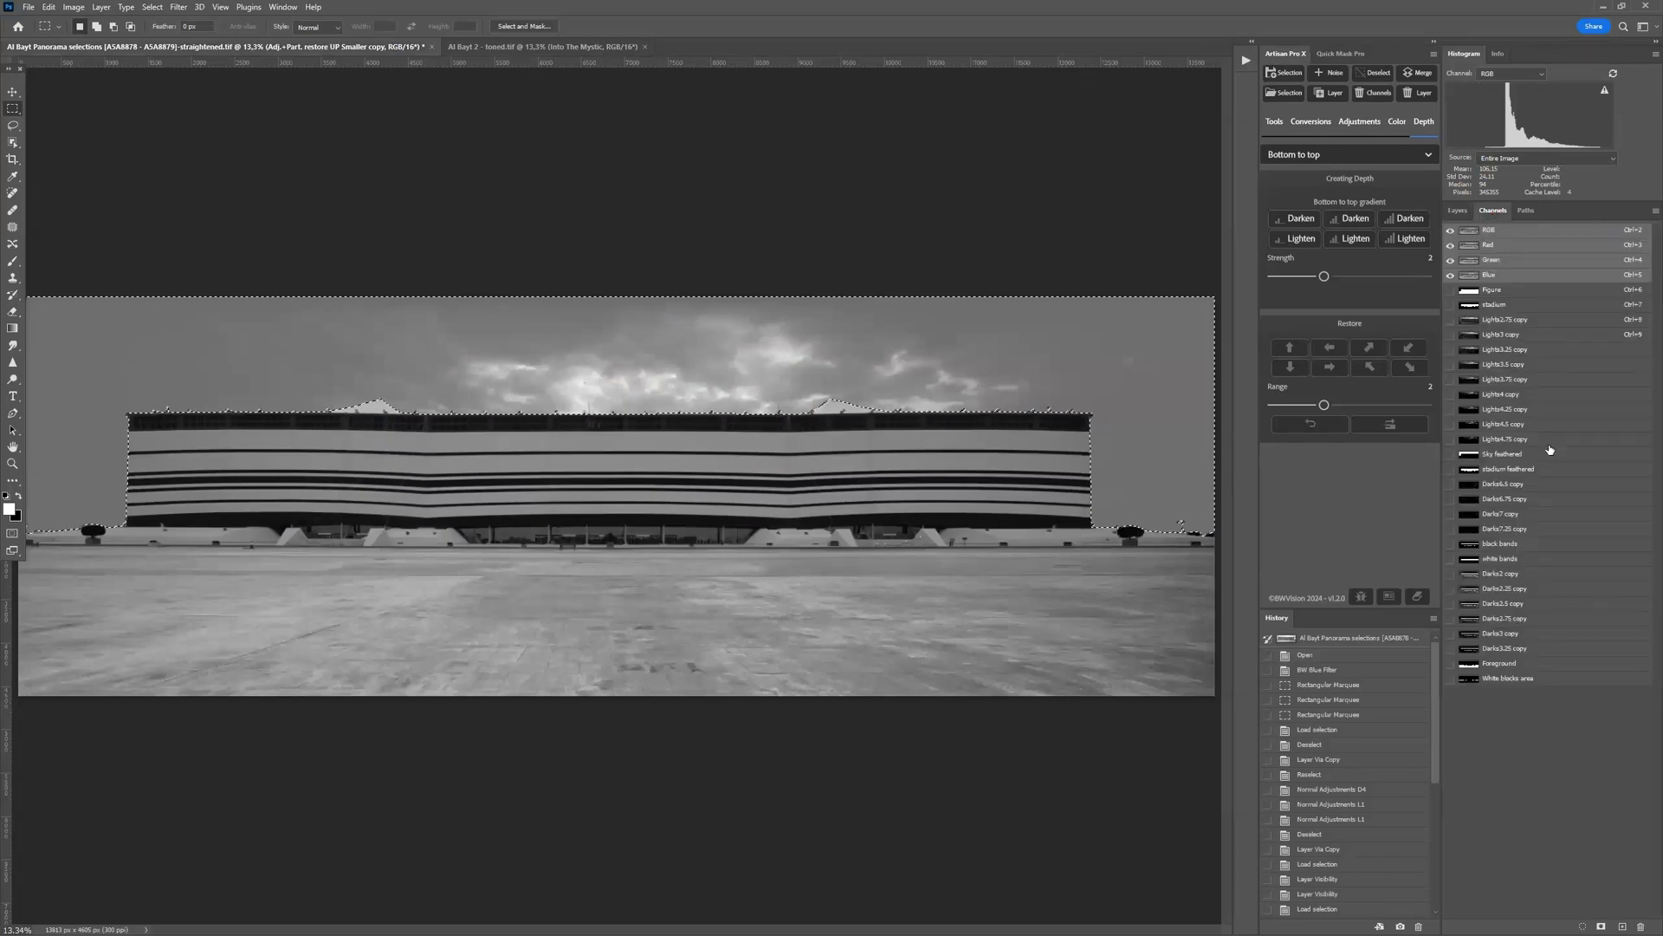
click(1520, 381)
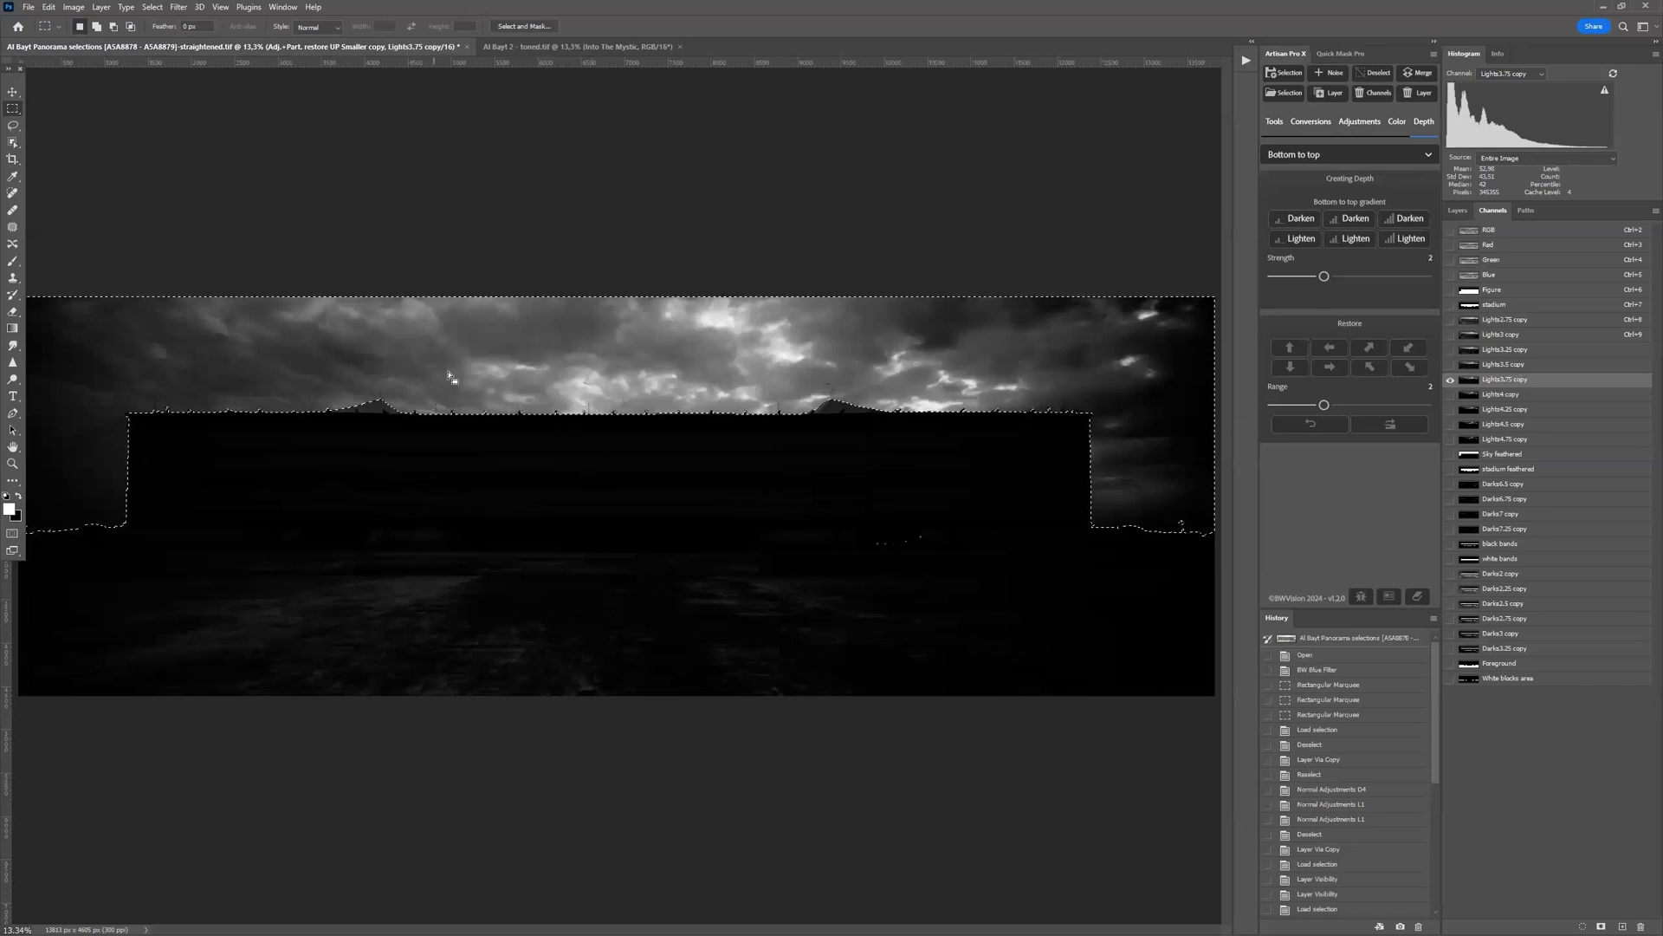
click(1523, 367)
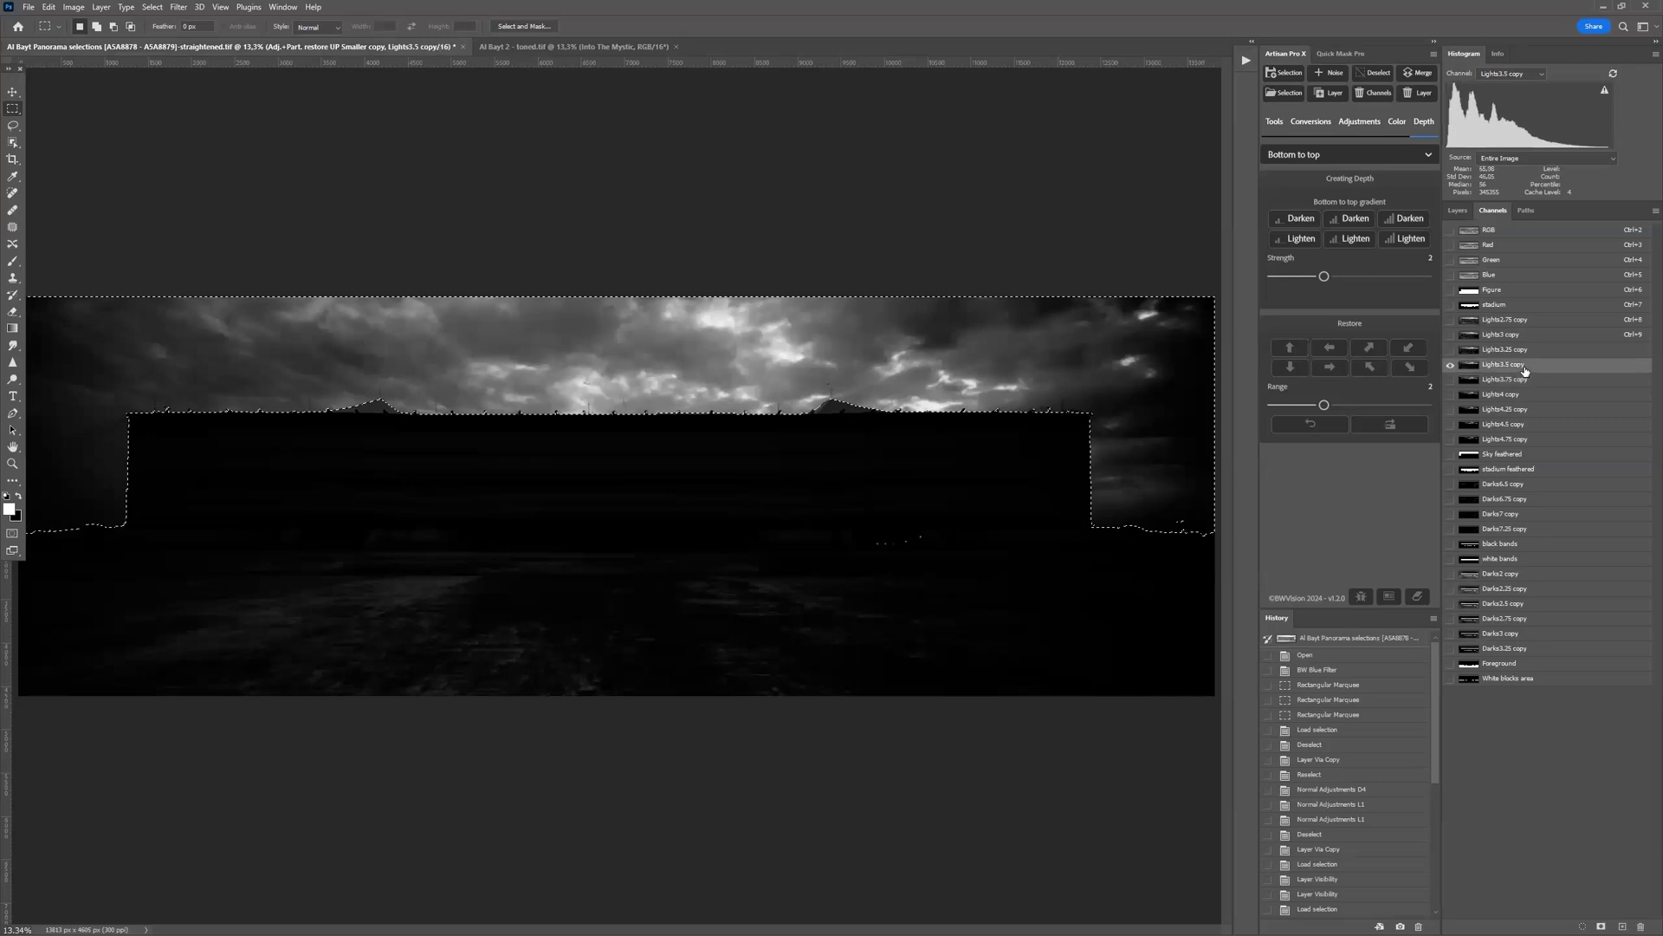
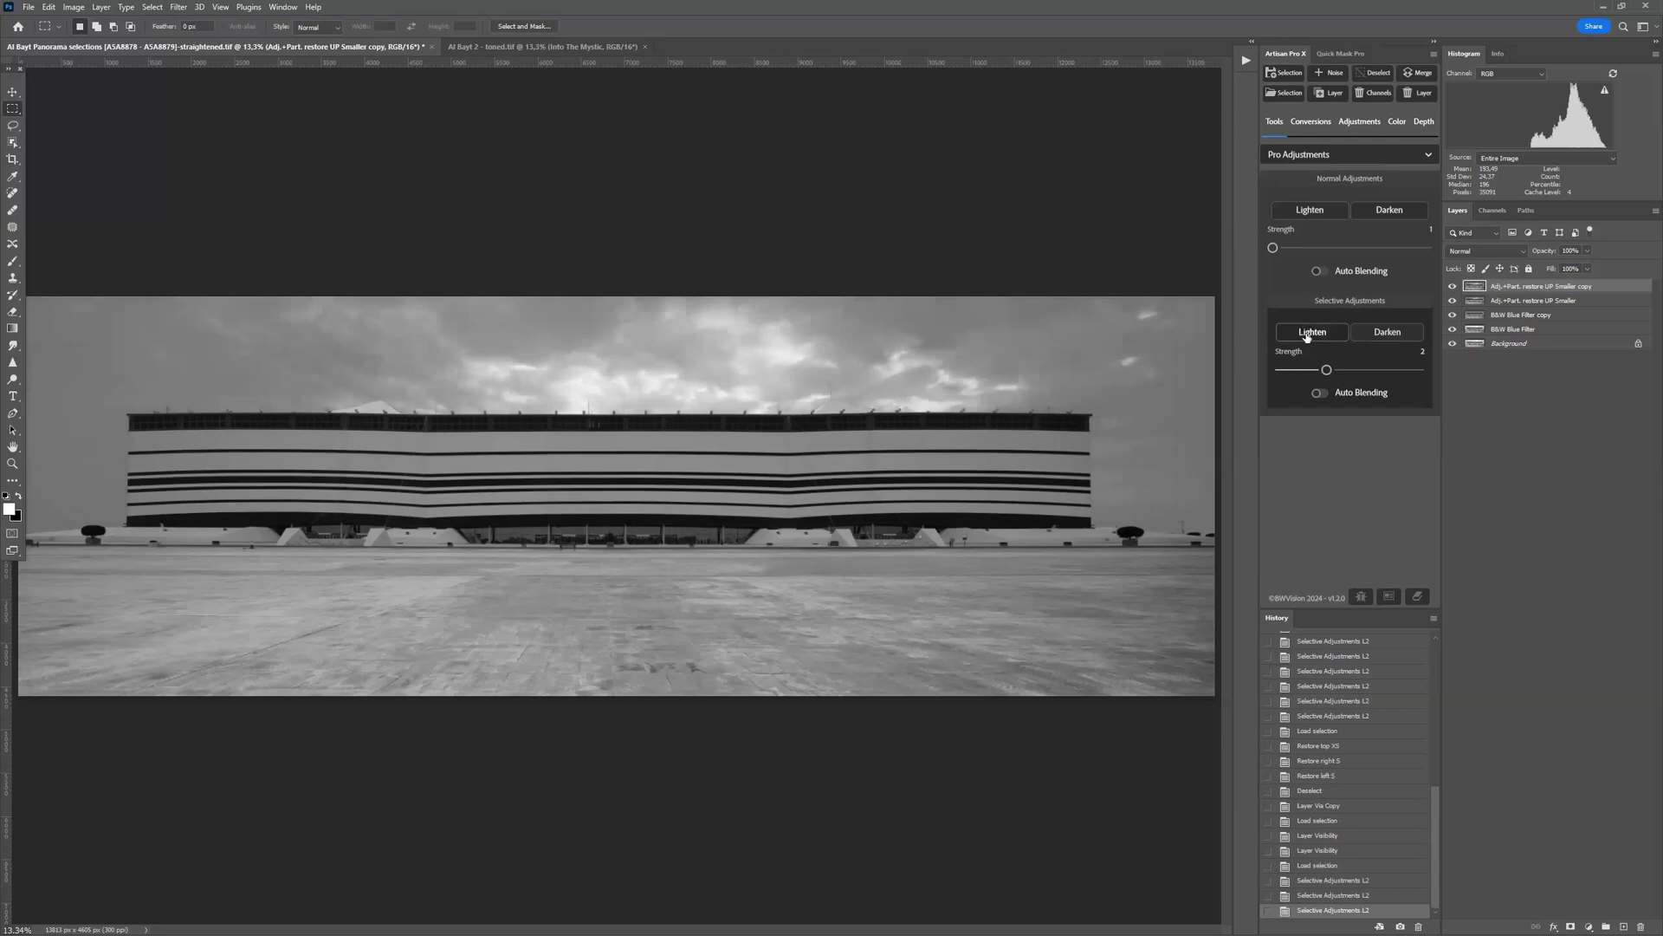
- Lighten the selected bright clouds repeatedly with Selective Adjustments at strength 2 until the center of the sky glows
click(1302, 335)
click(1300, 336)
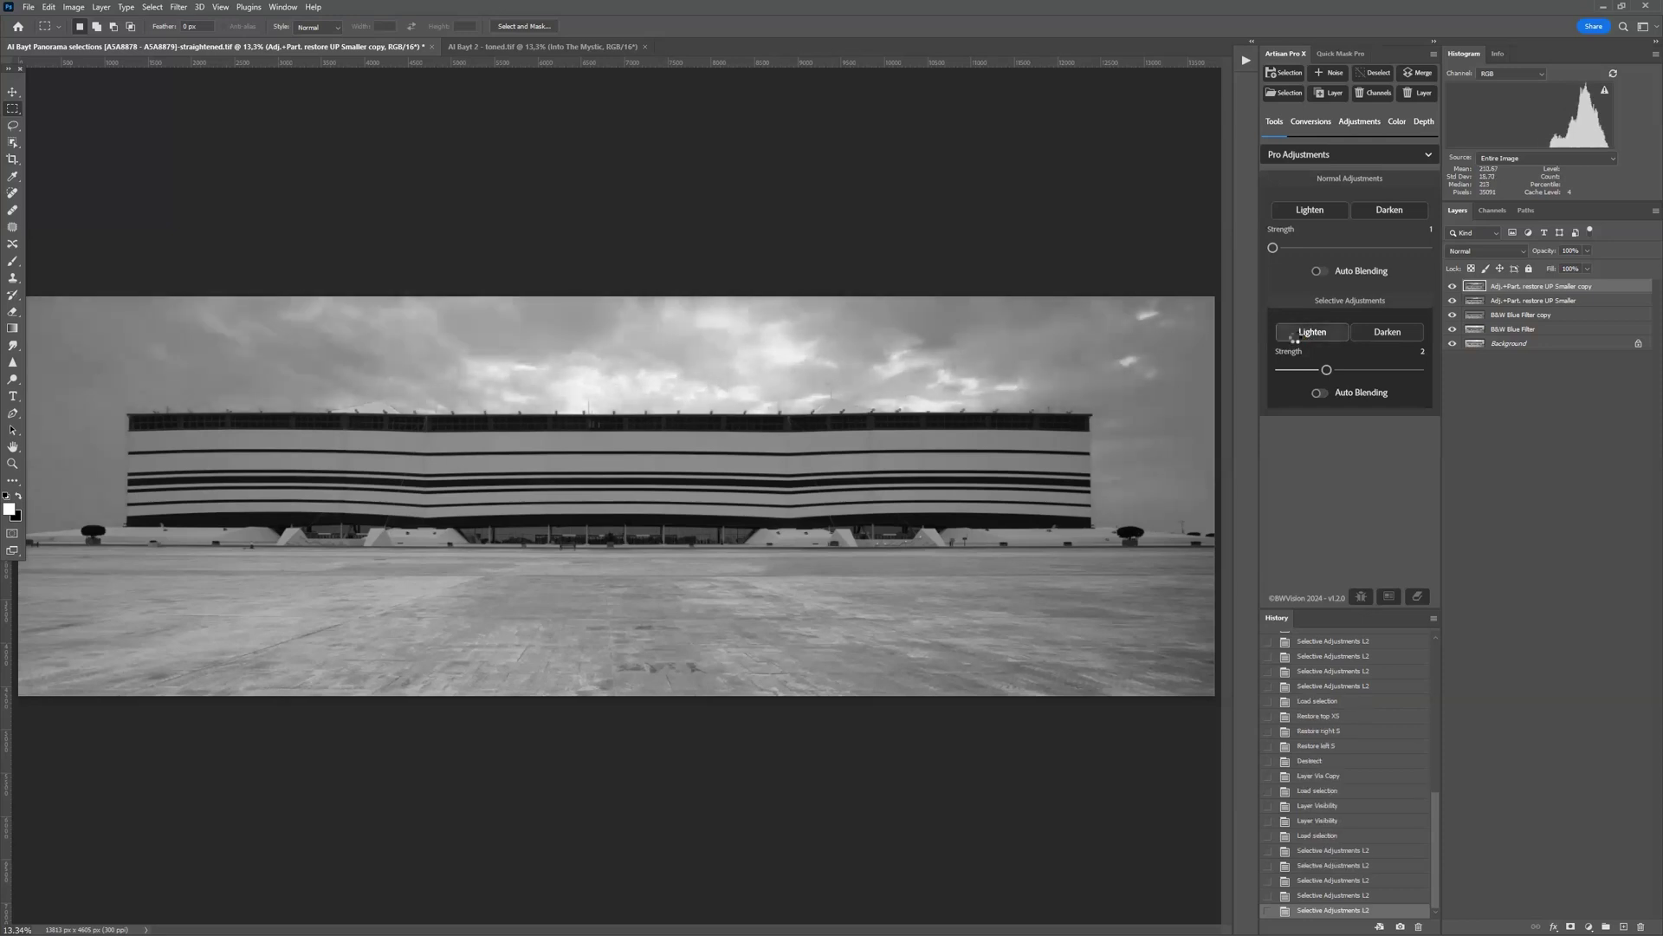
click(1294, 337)
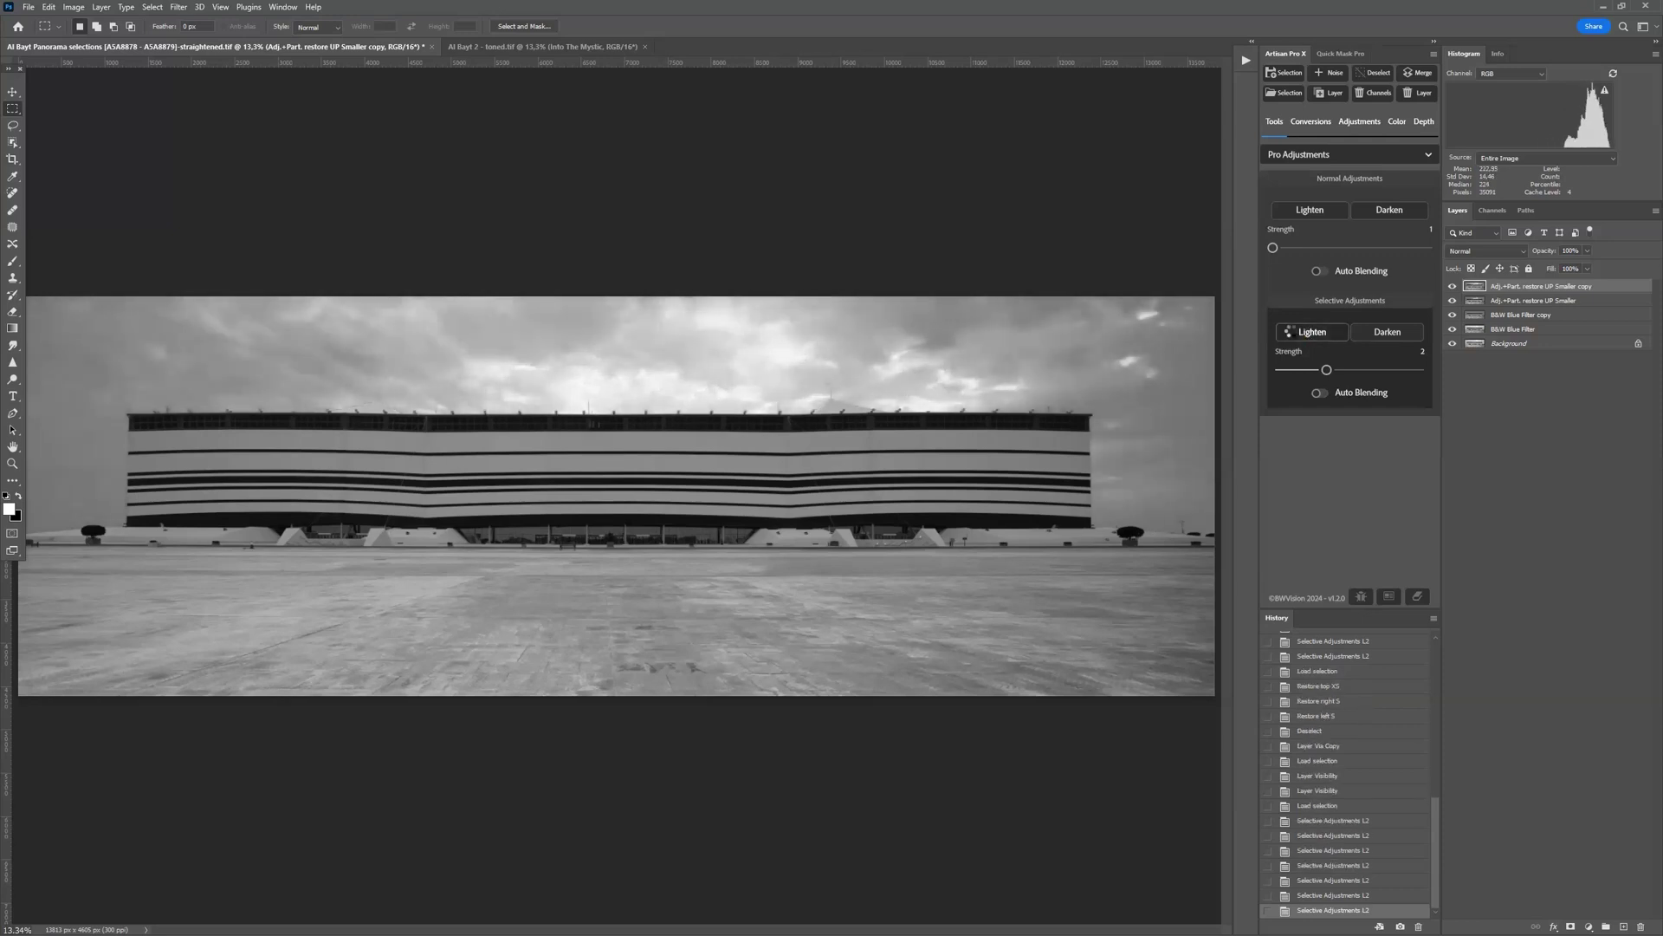
click(1297, 336)
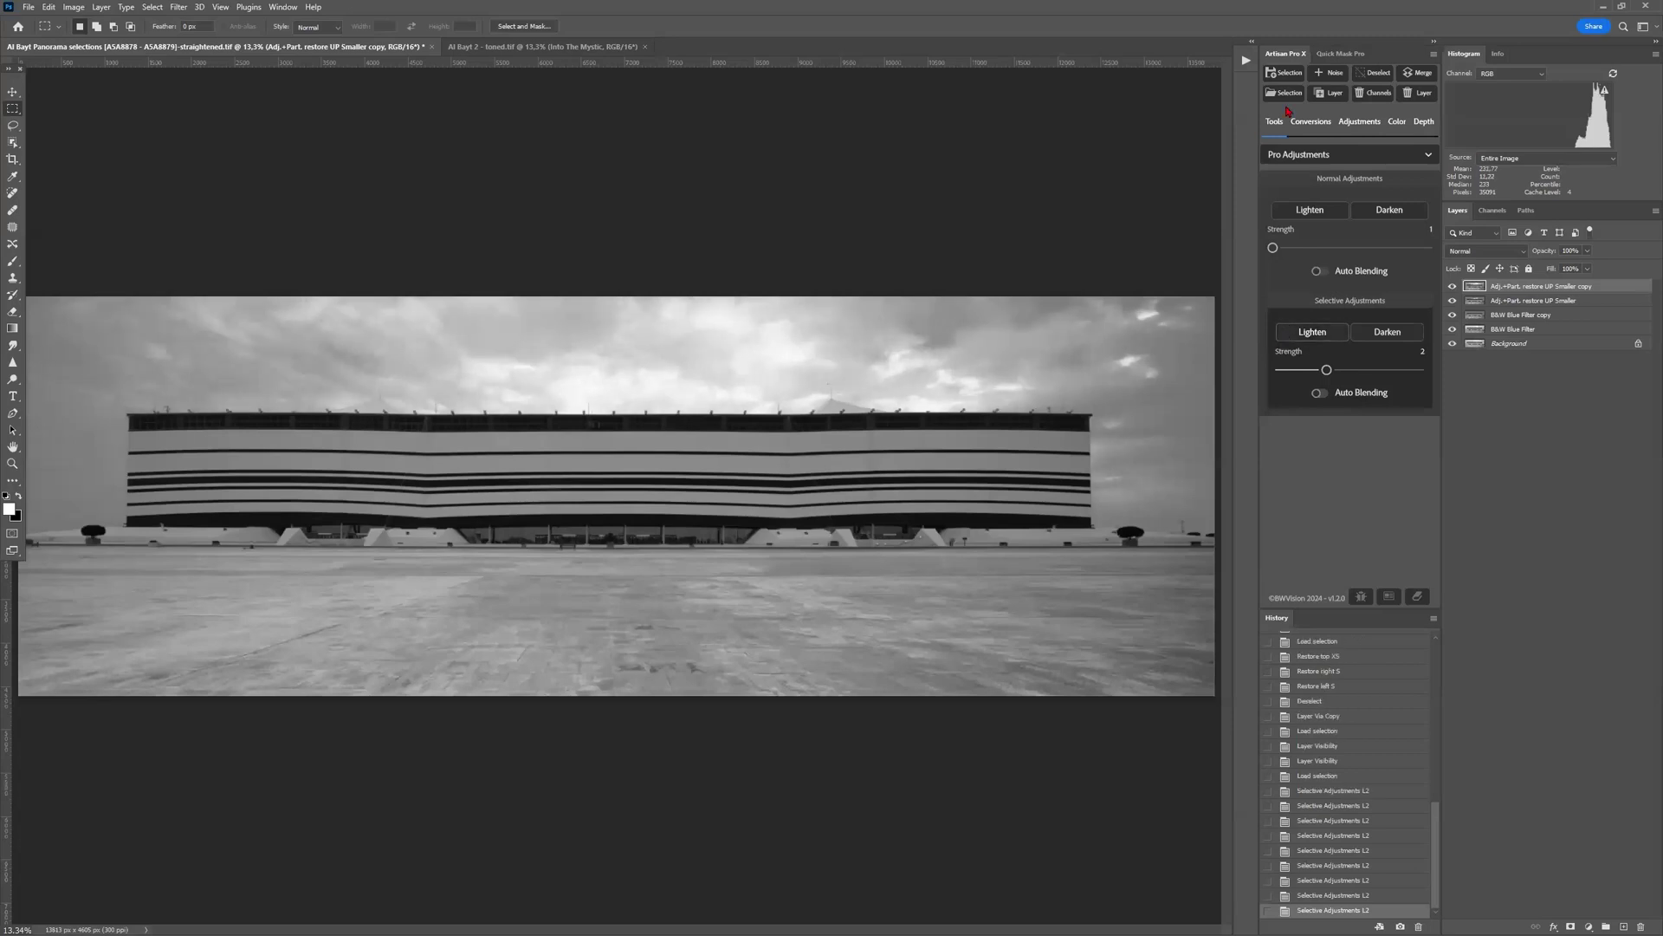
- Load the Sky feathered channel as a new selection over the lightened sky
click(1283, 96)
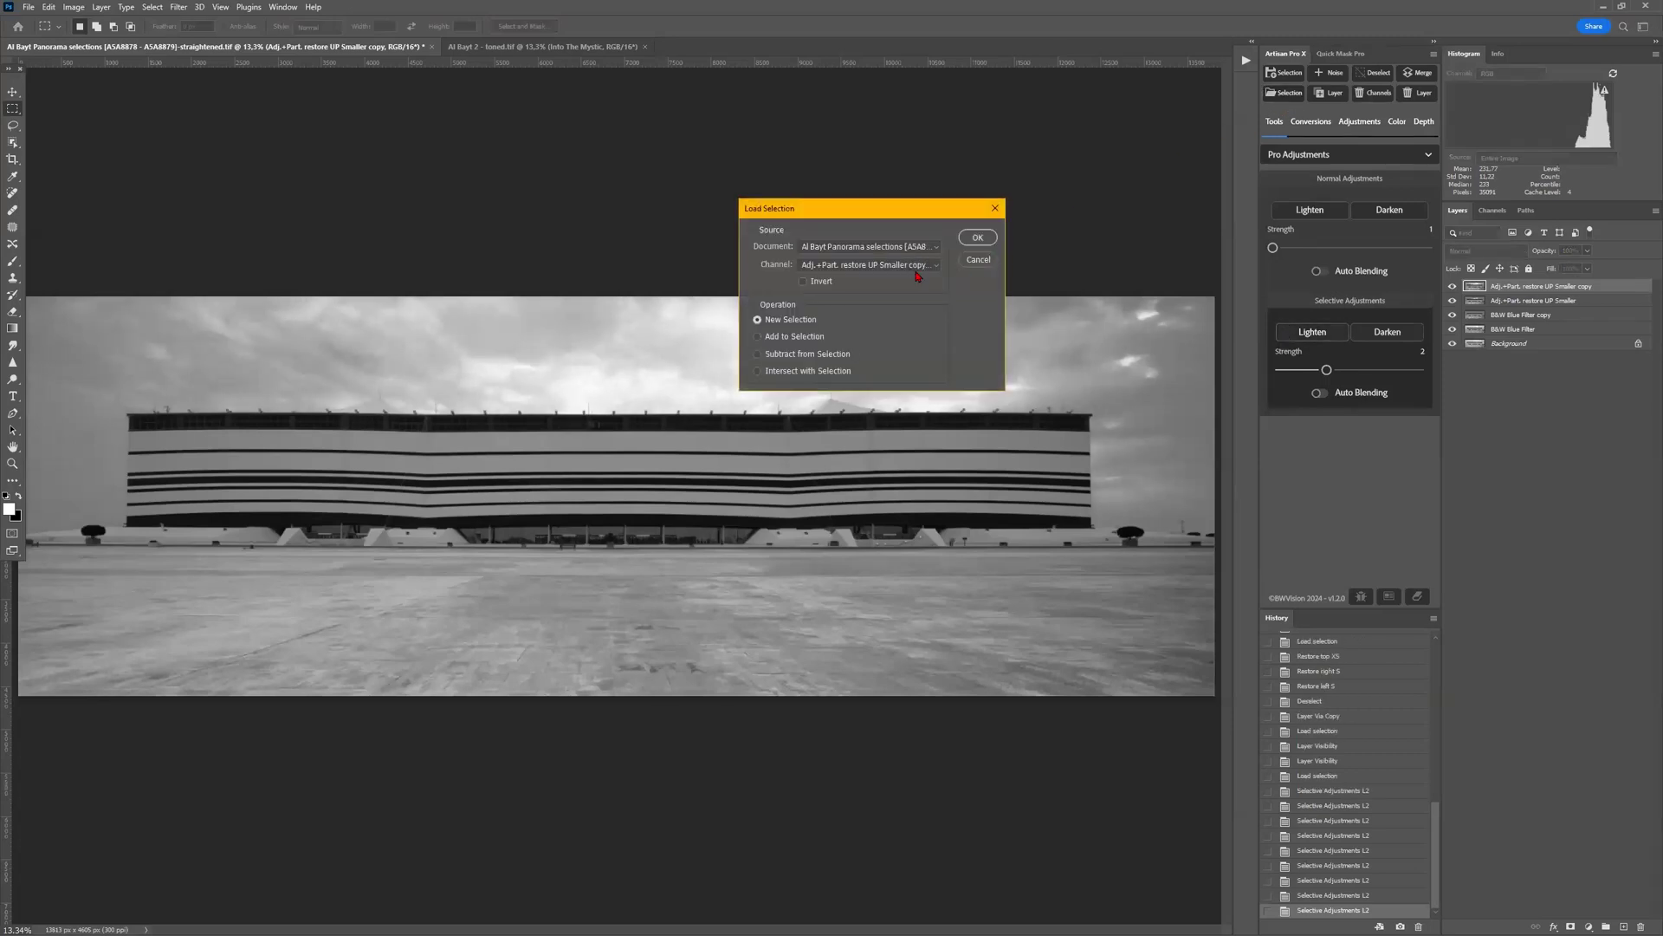
click(918, 264)
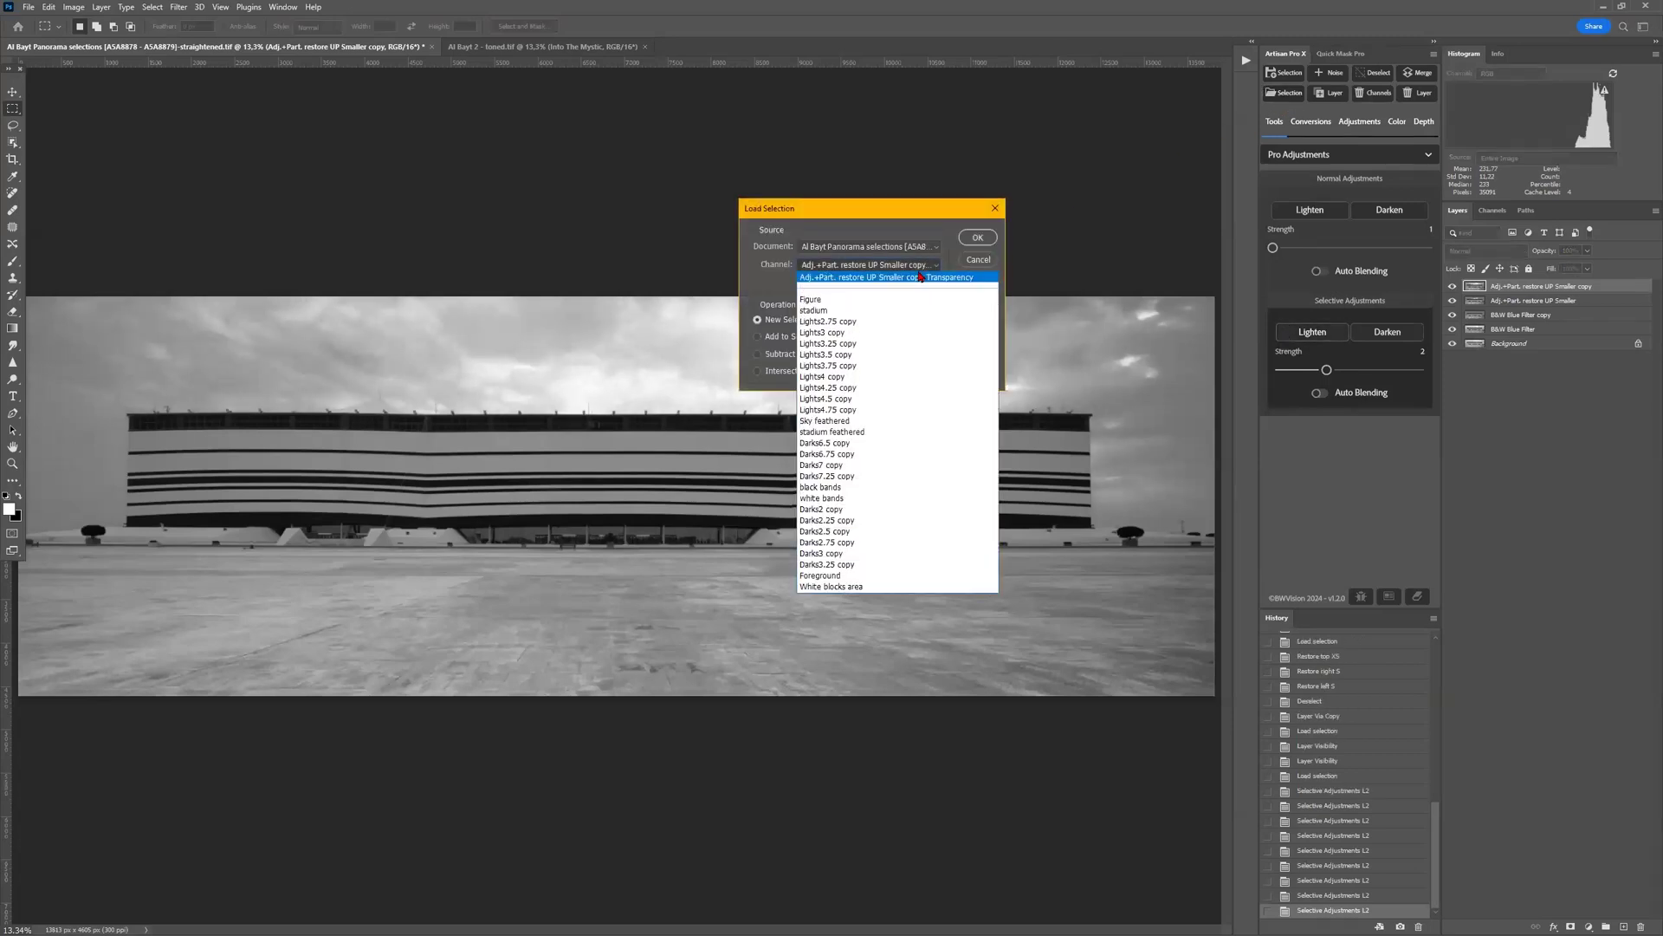
click(879, 422)
click(974, 239)
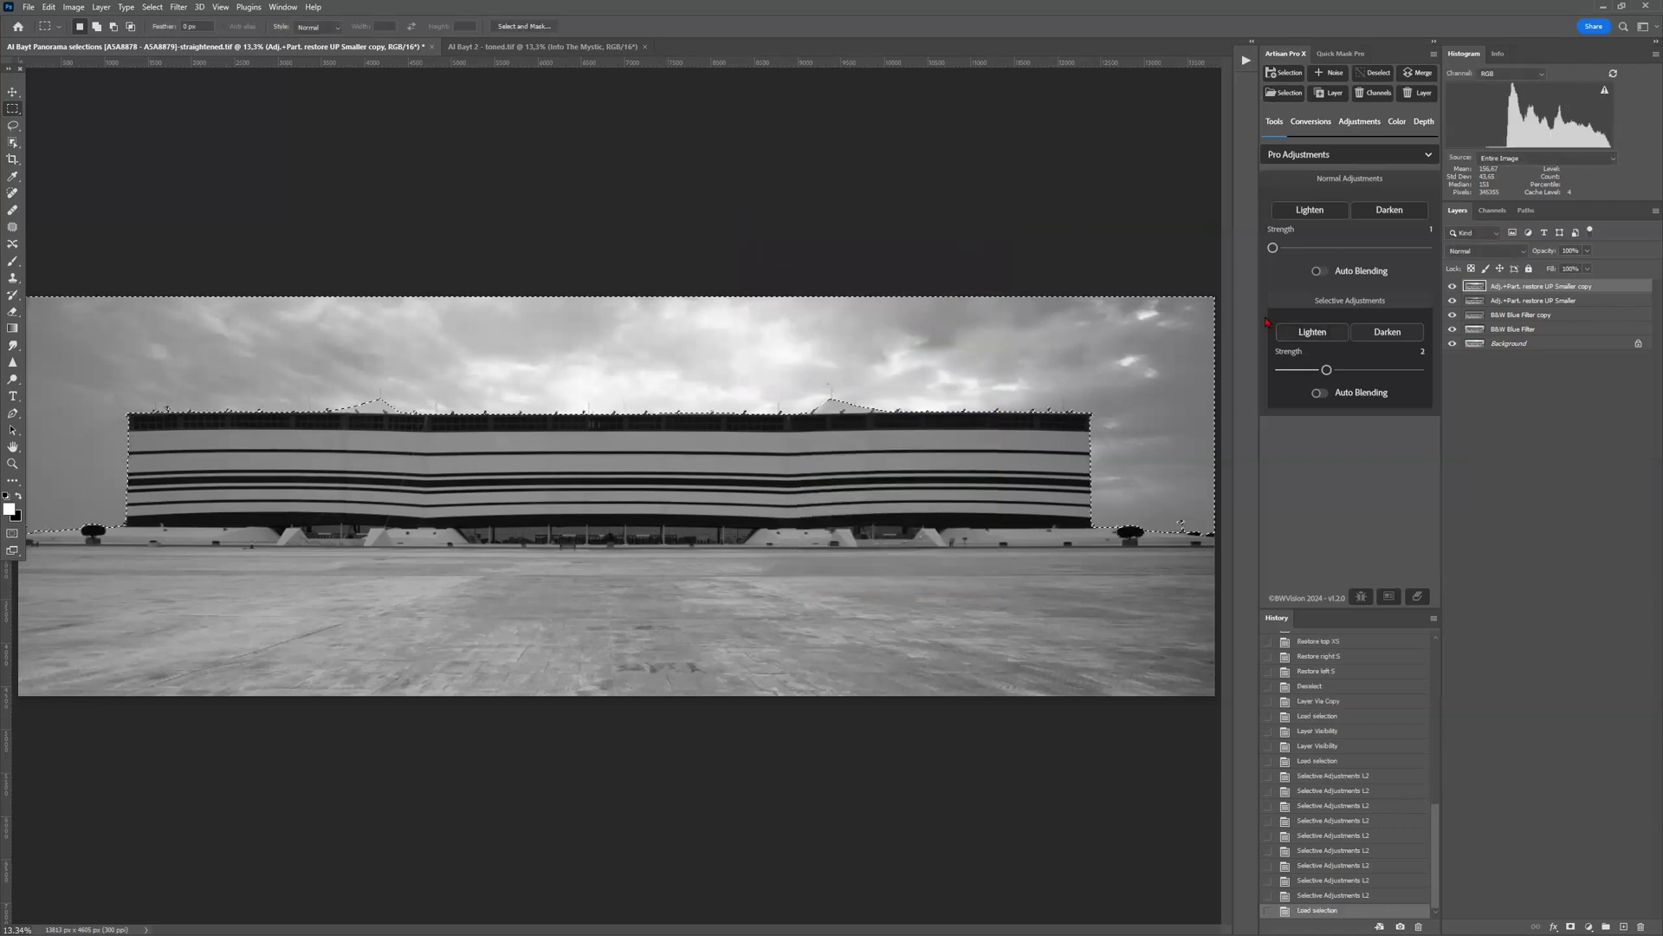
- Restore the sky's edges with the Depth restore gradients at range 1 from the top, left and right
click(1424, 122)
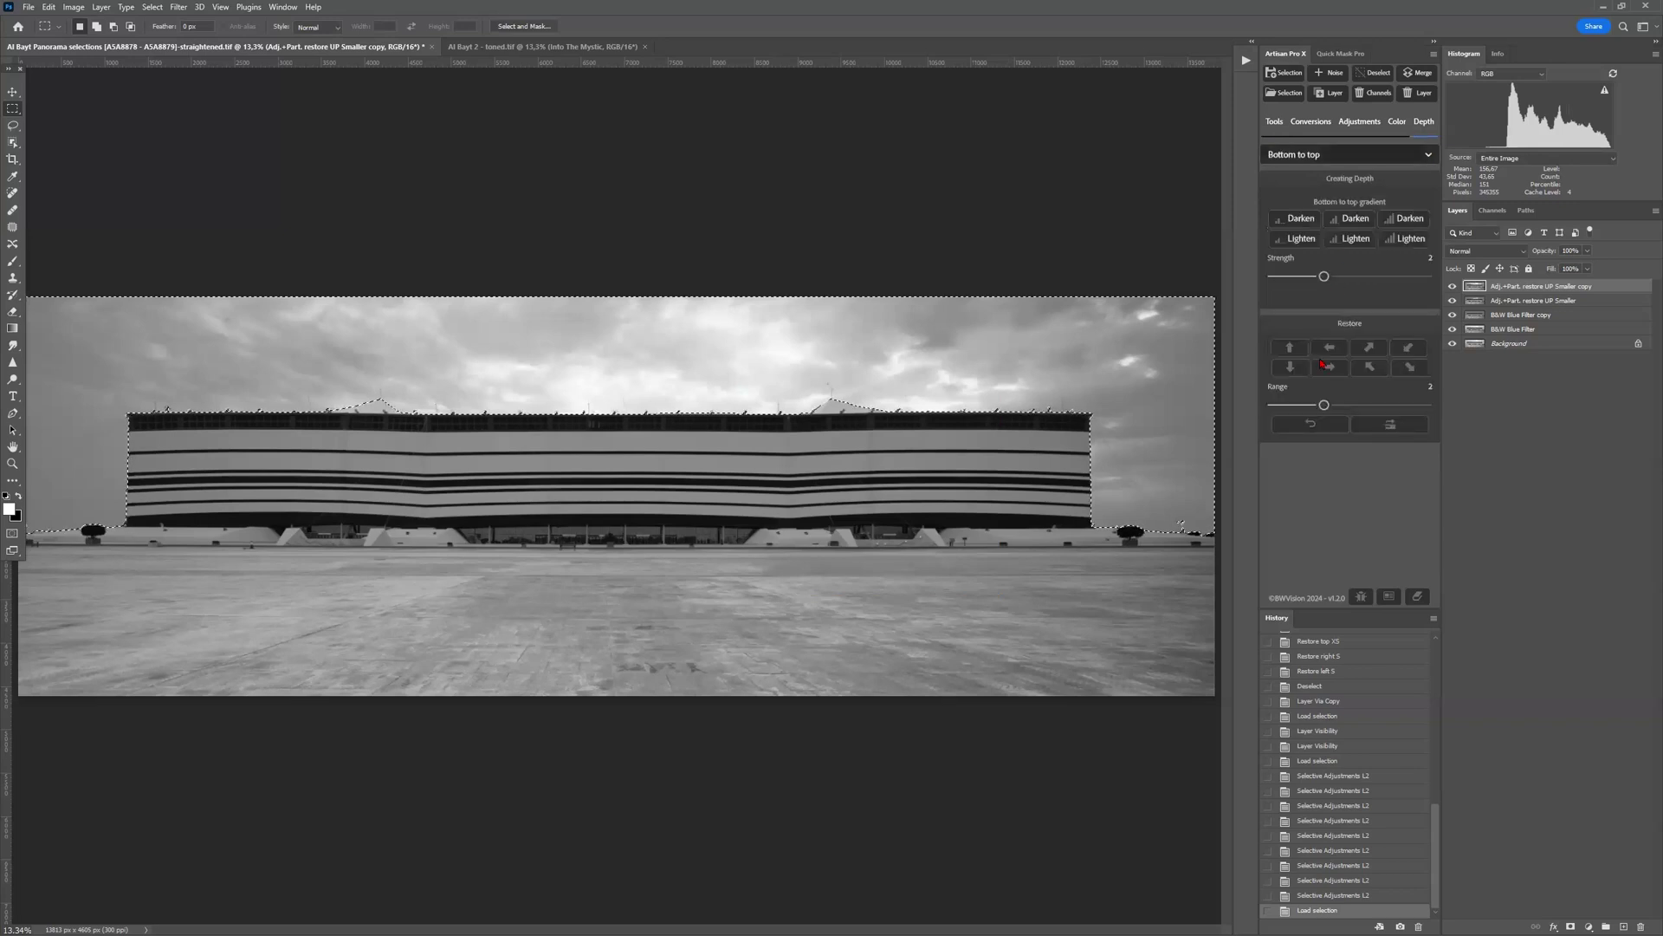
click(1273, 405)
click(1280, 372)
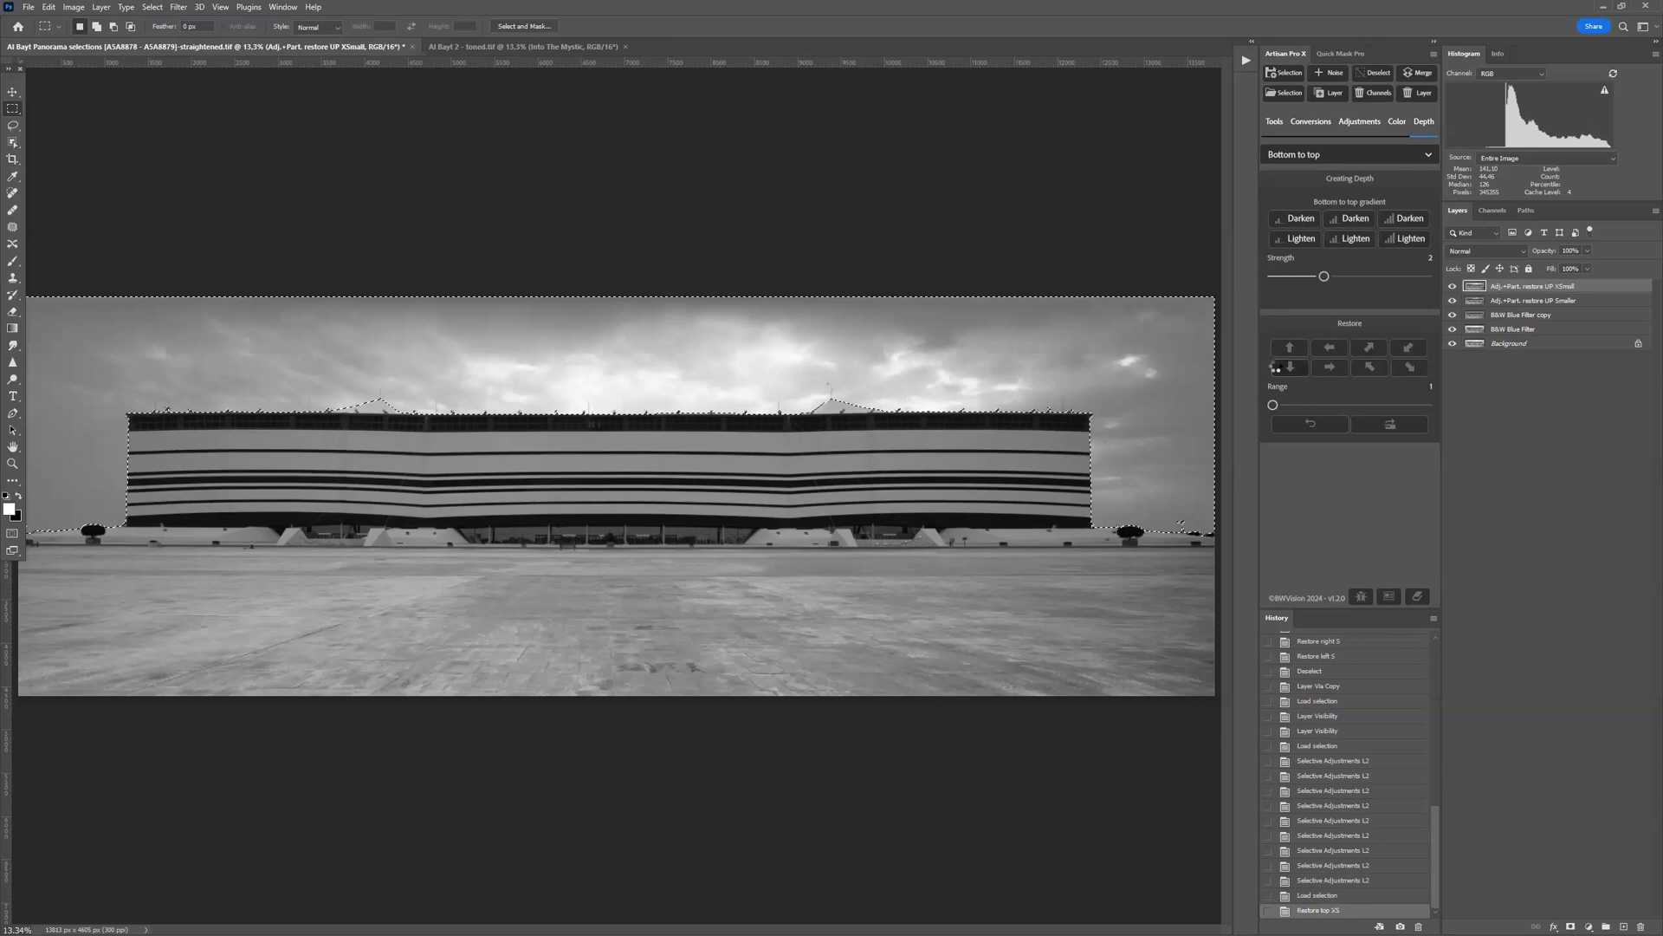
click(1317, 405)
drag(1317, 405, 1239, 411)
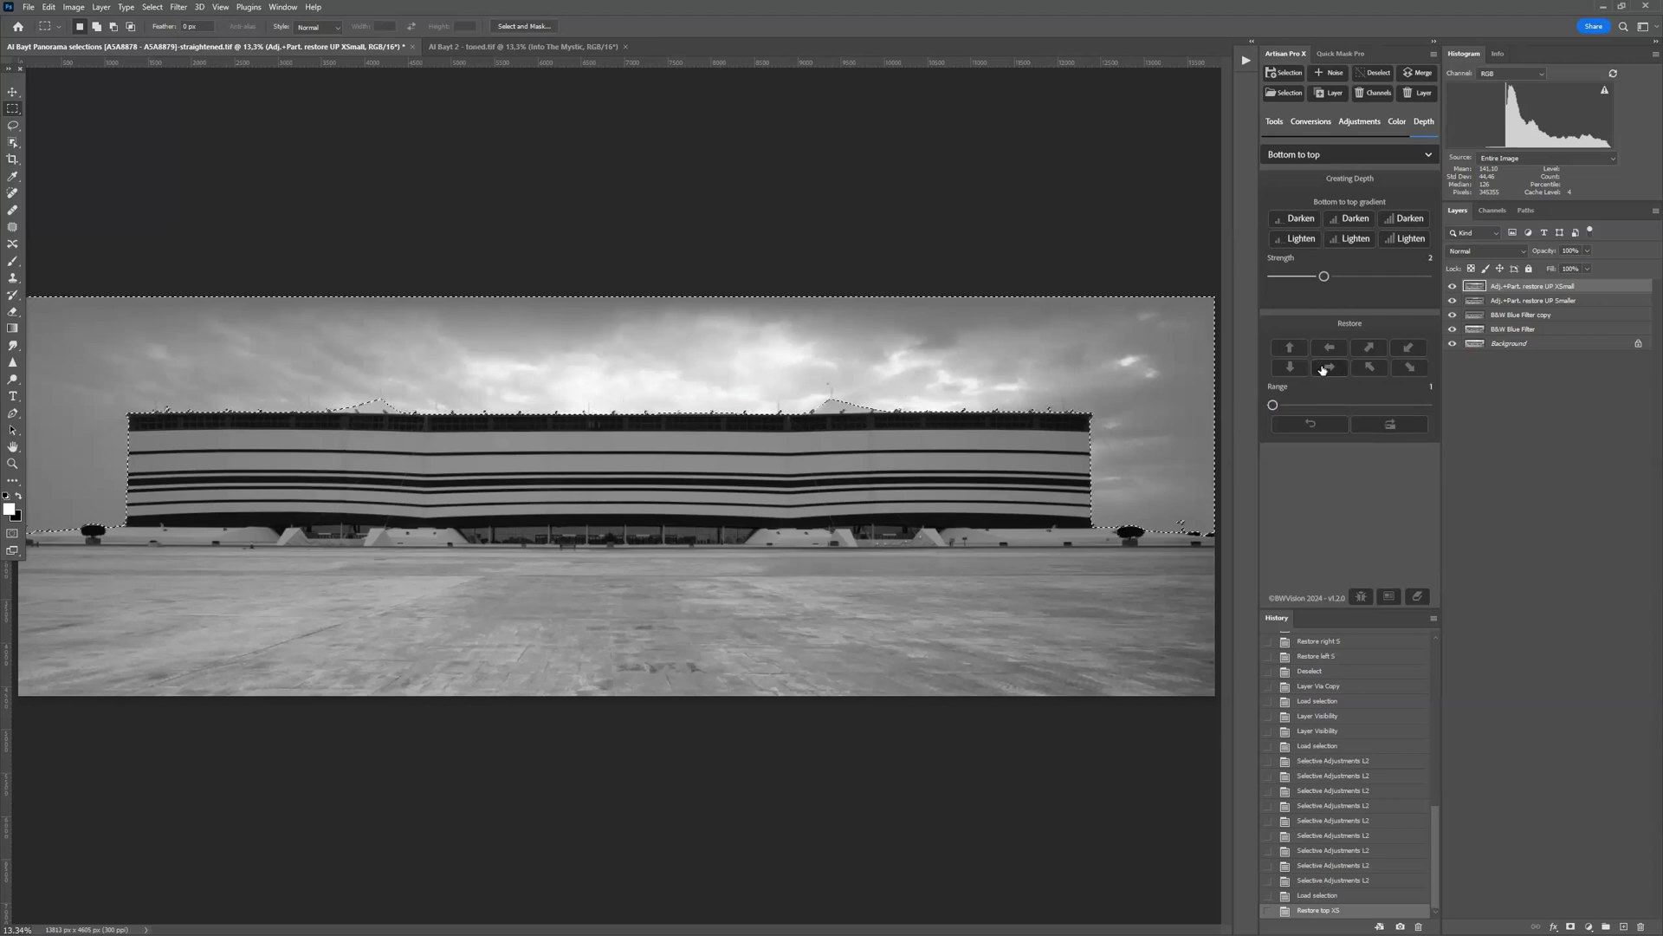
click(1322, 370)
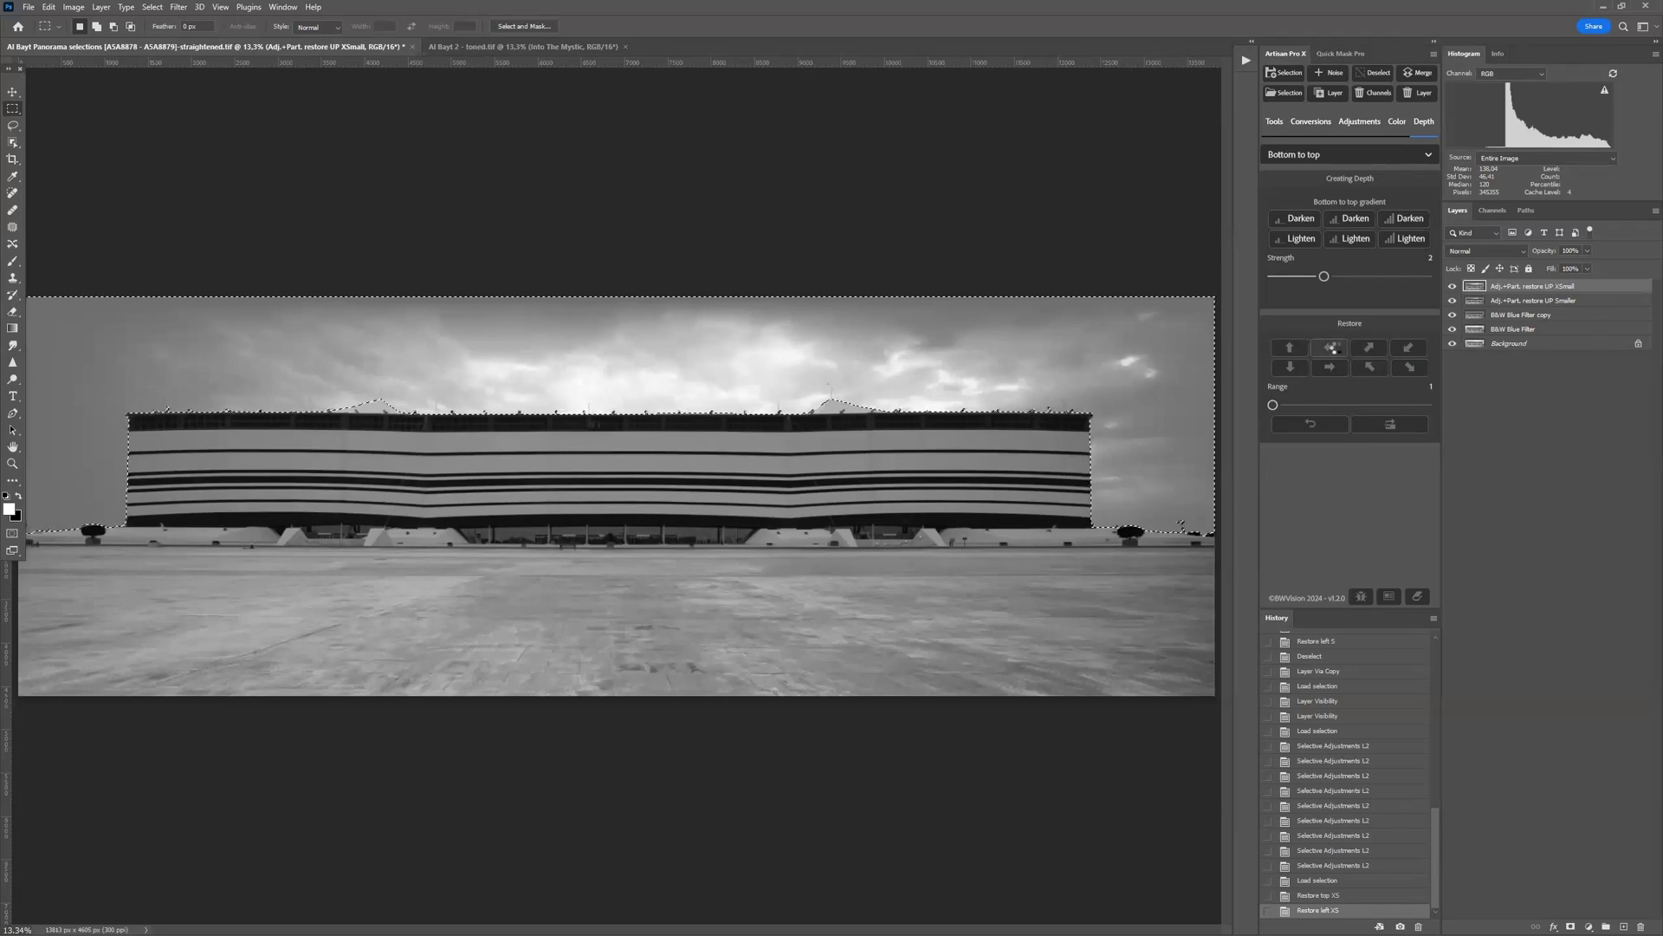
click(1330, 366)
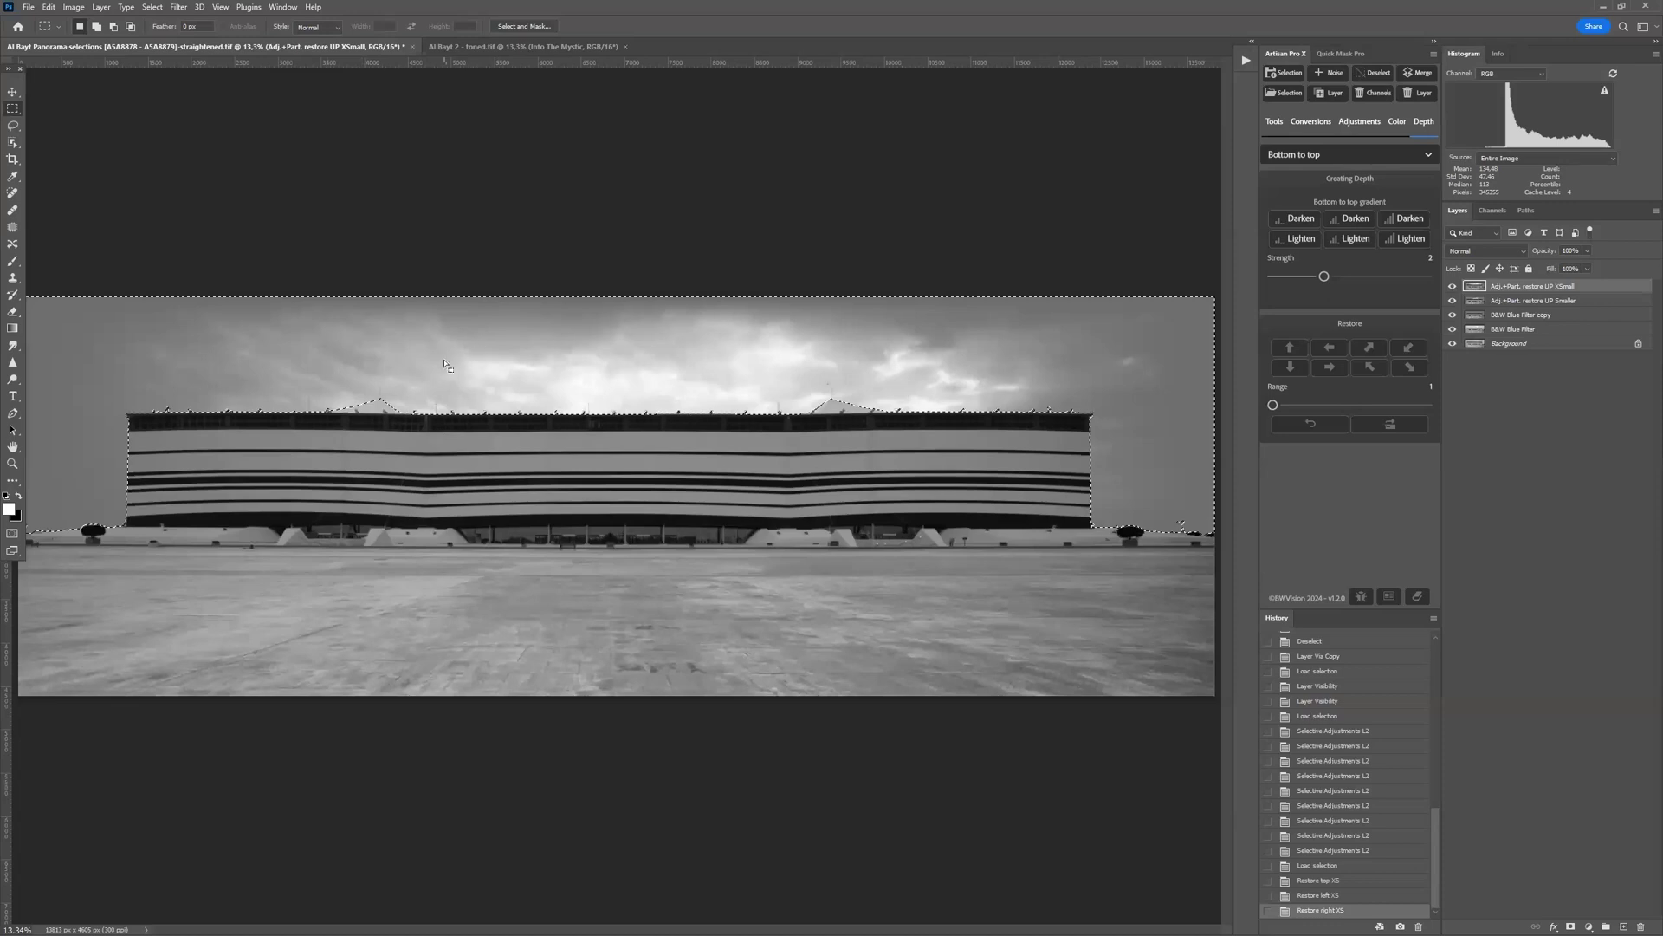
- Judge the whole image at a reduced size, and compare it with Al Bayt 2 - toned.tif with and without its Into The Mystic layer
key(ctrl+minus)
key(ctrl+minus)
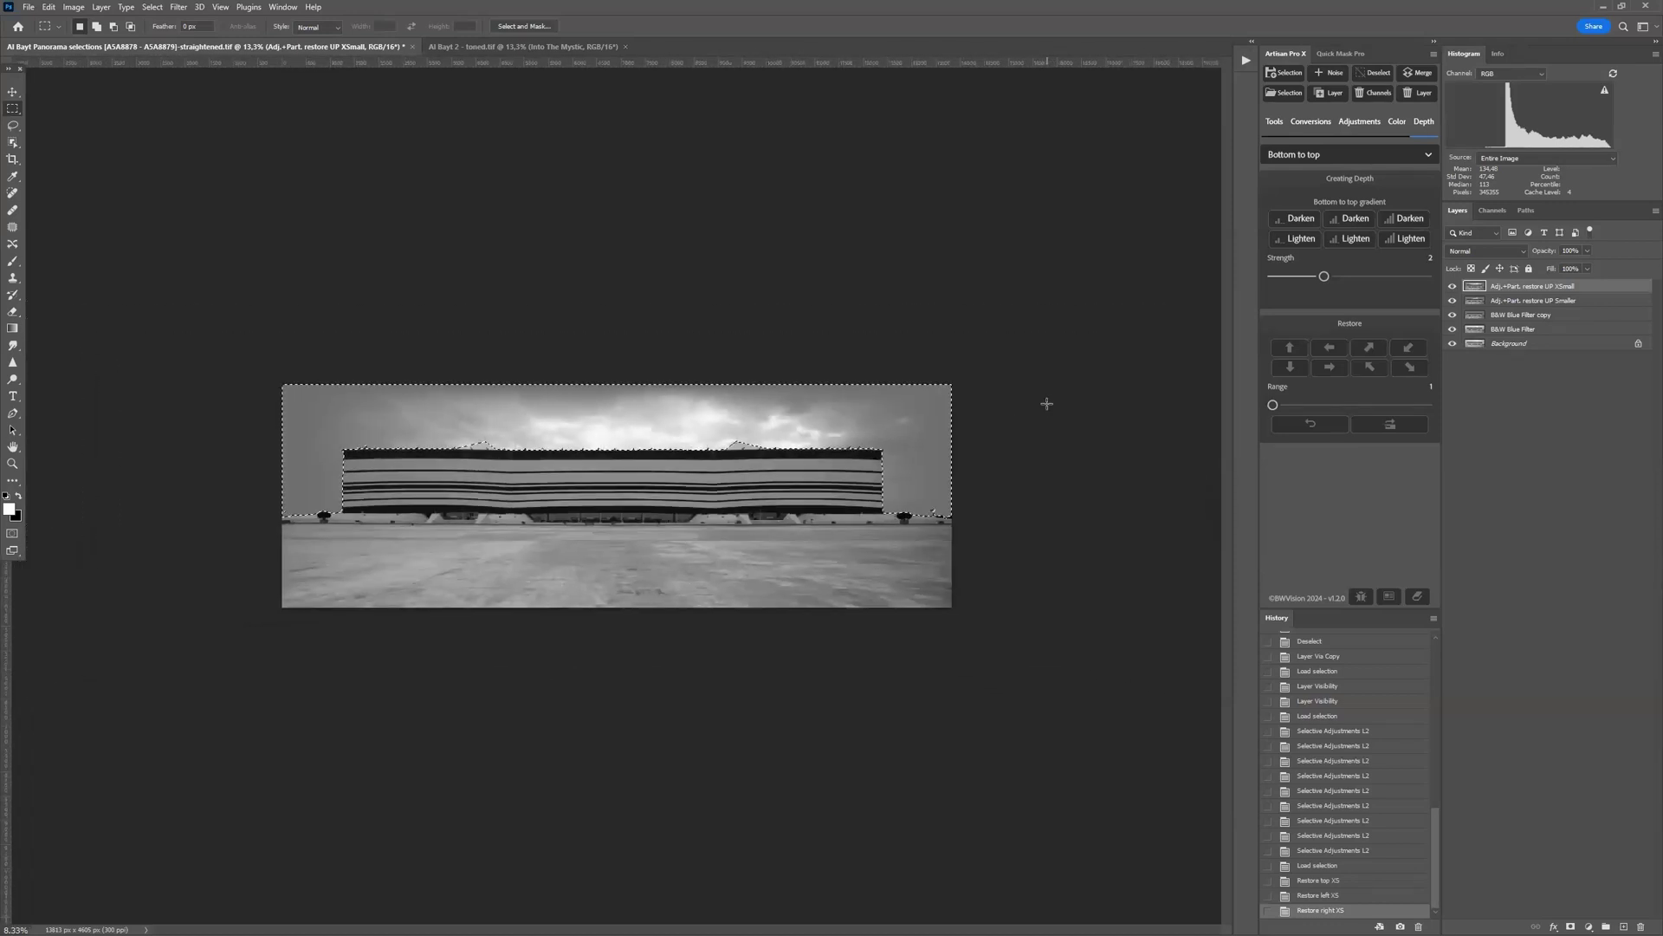
key(ctrl+minus)
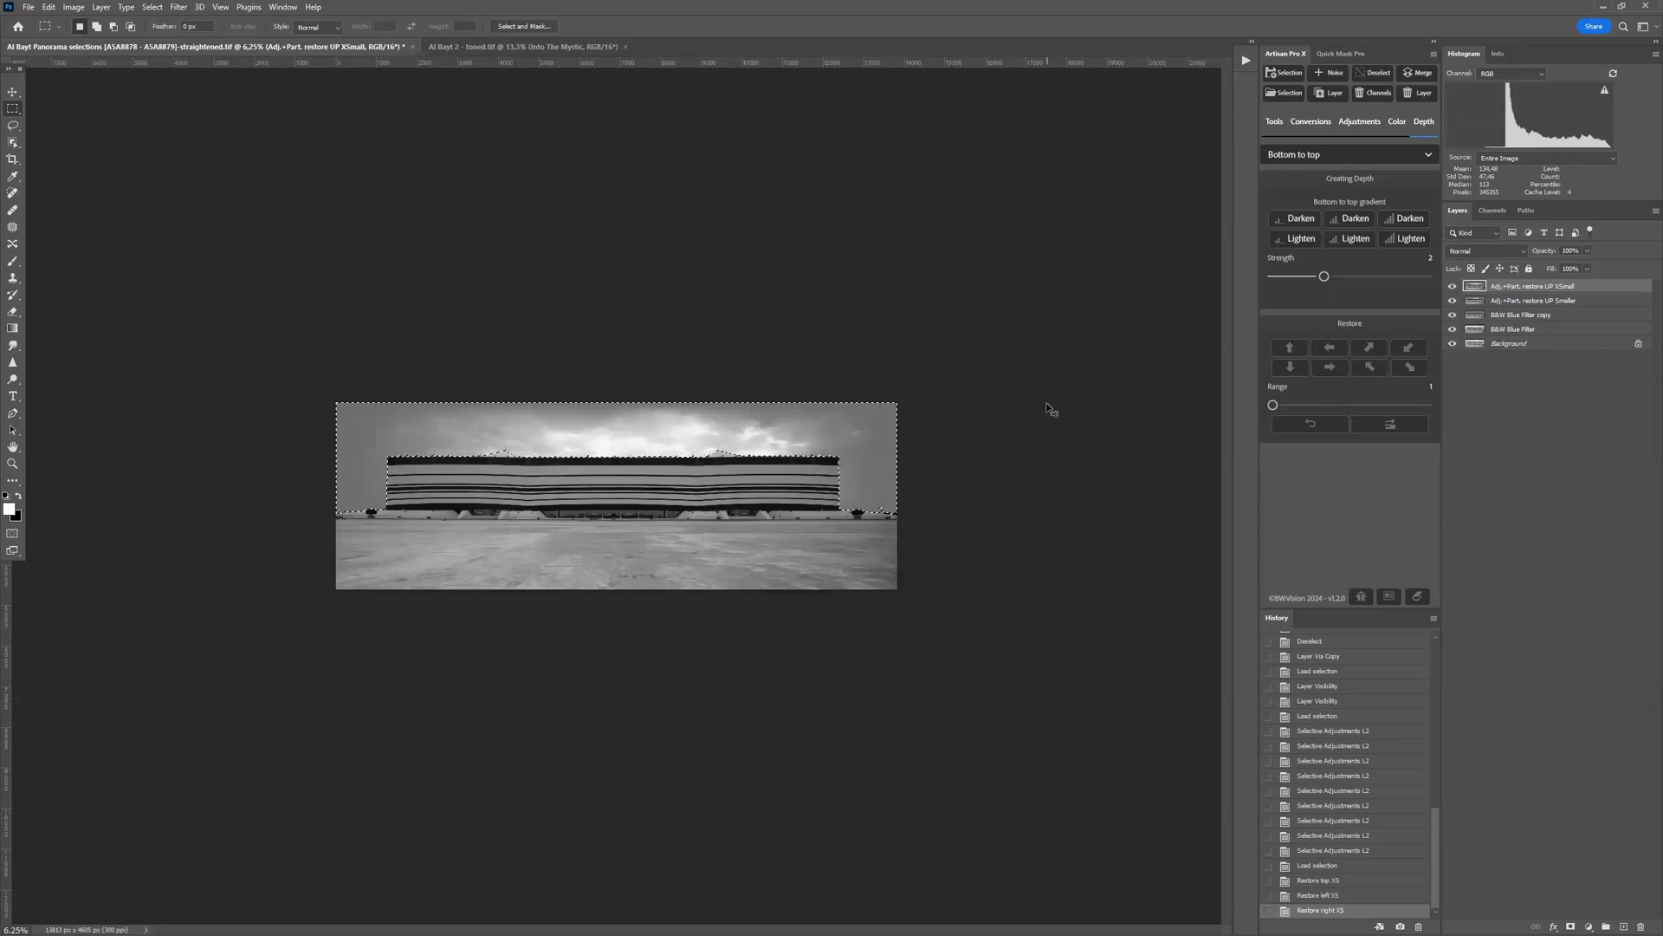
key(ctrl+0)
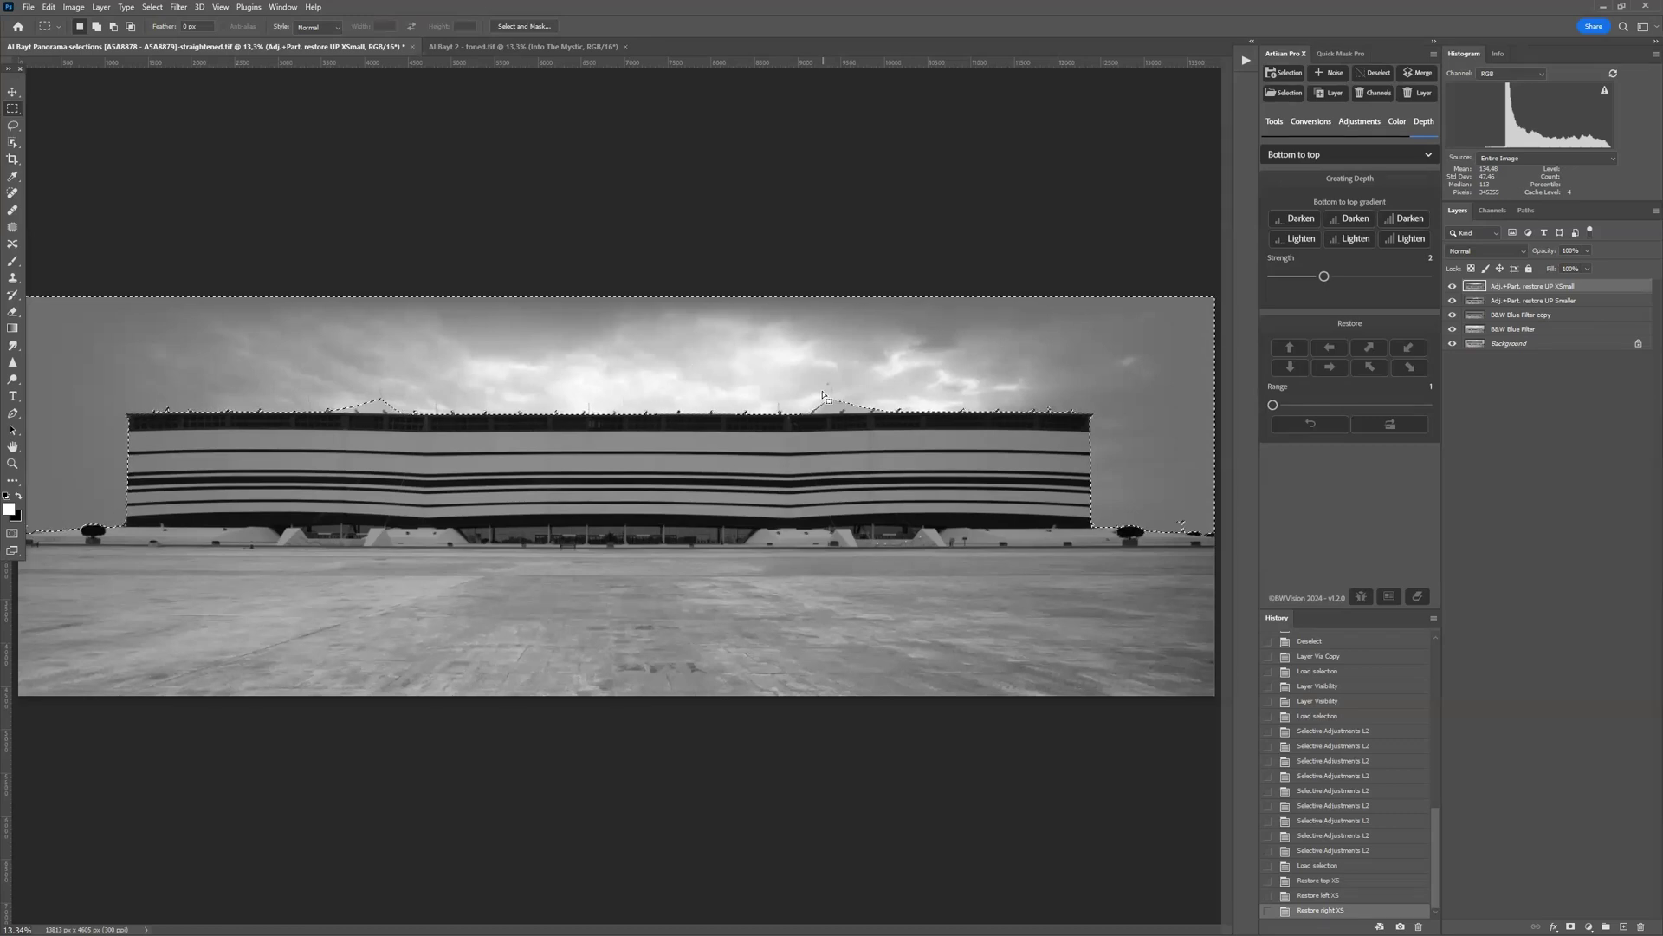
click(545, 50)
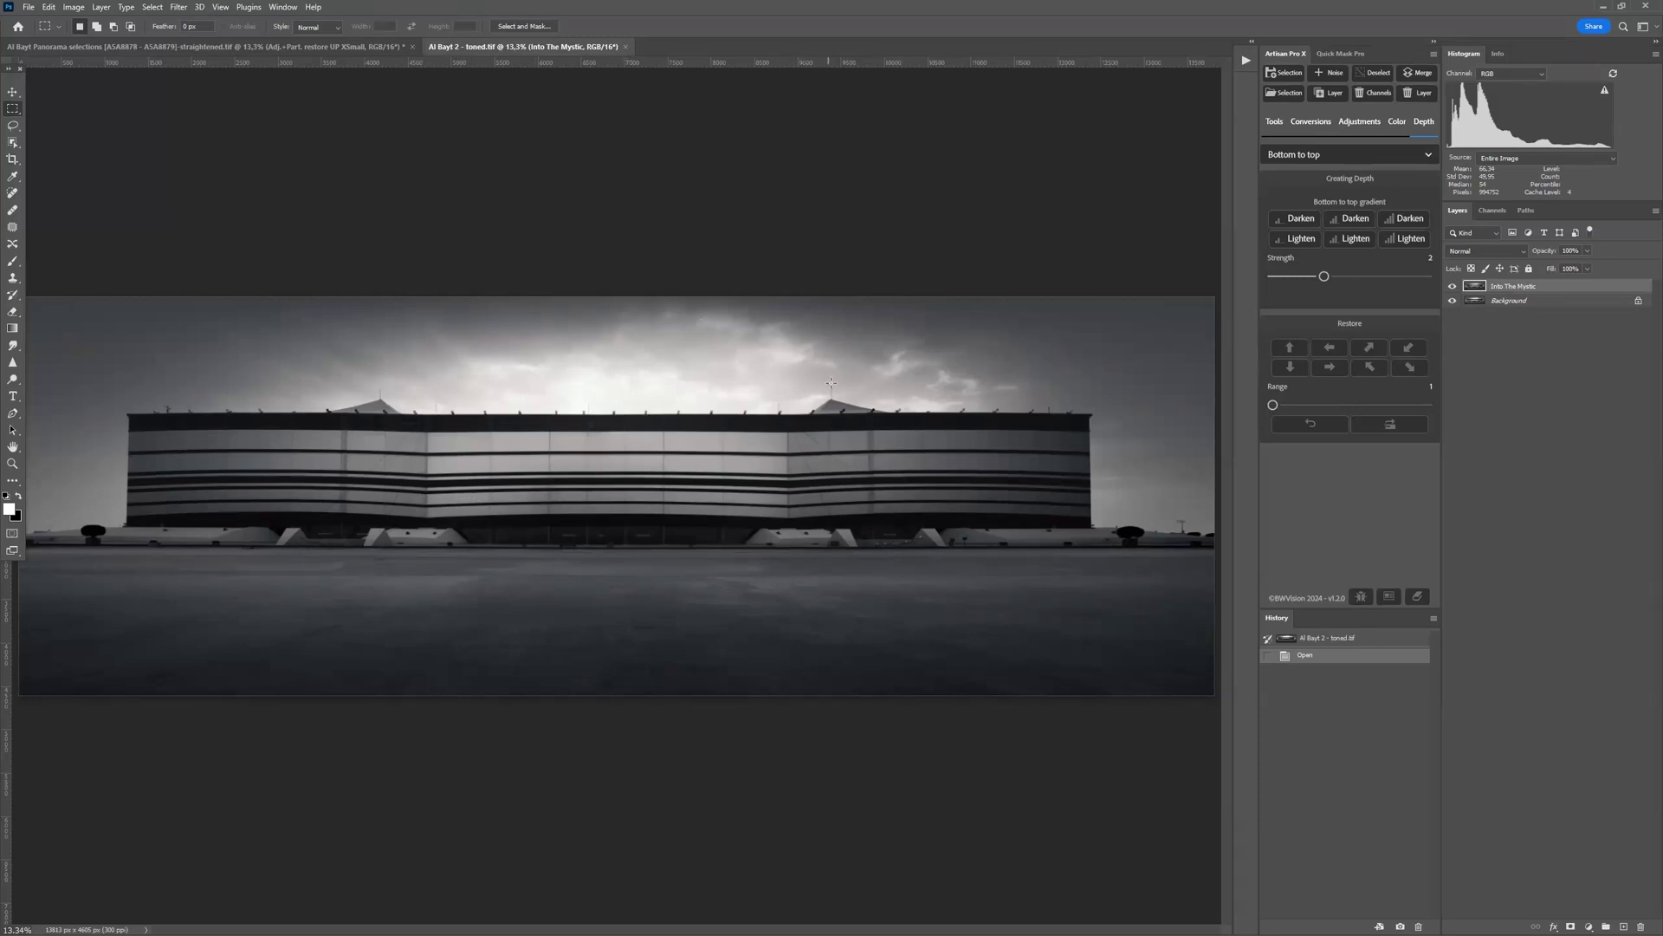
click(1452, 287)
click(1452, 287)
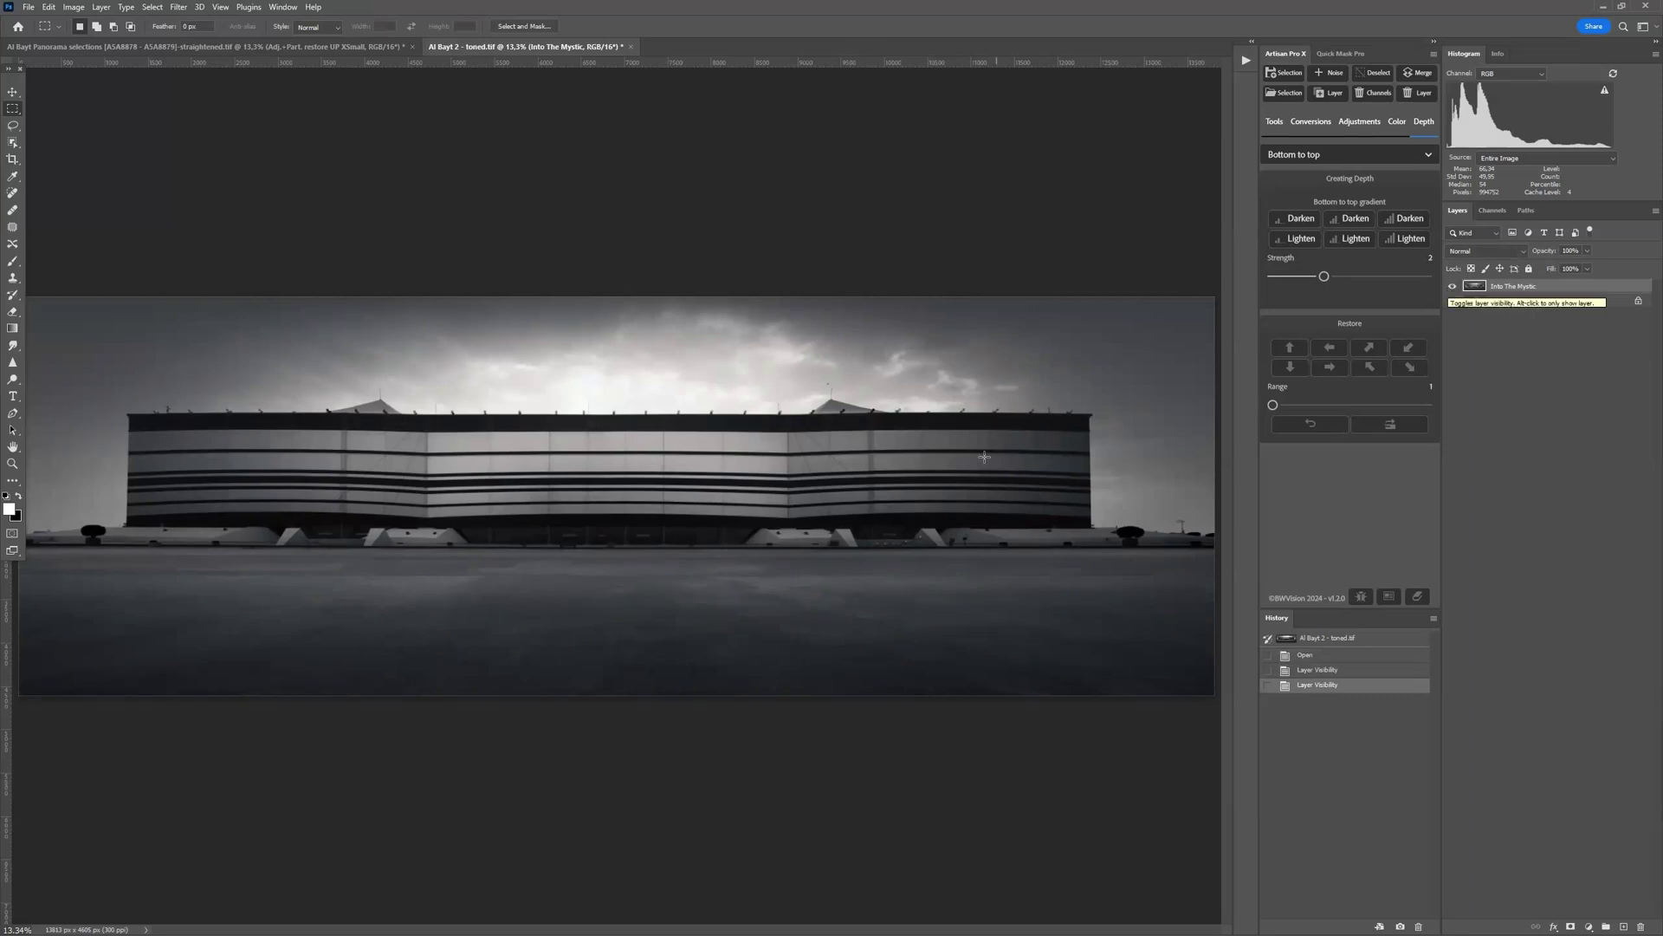
click(368, 50)
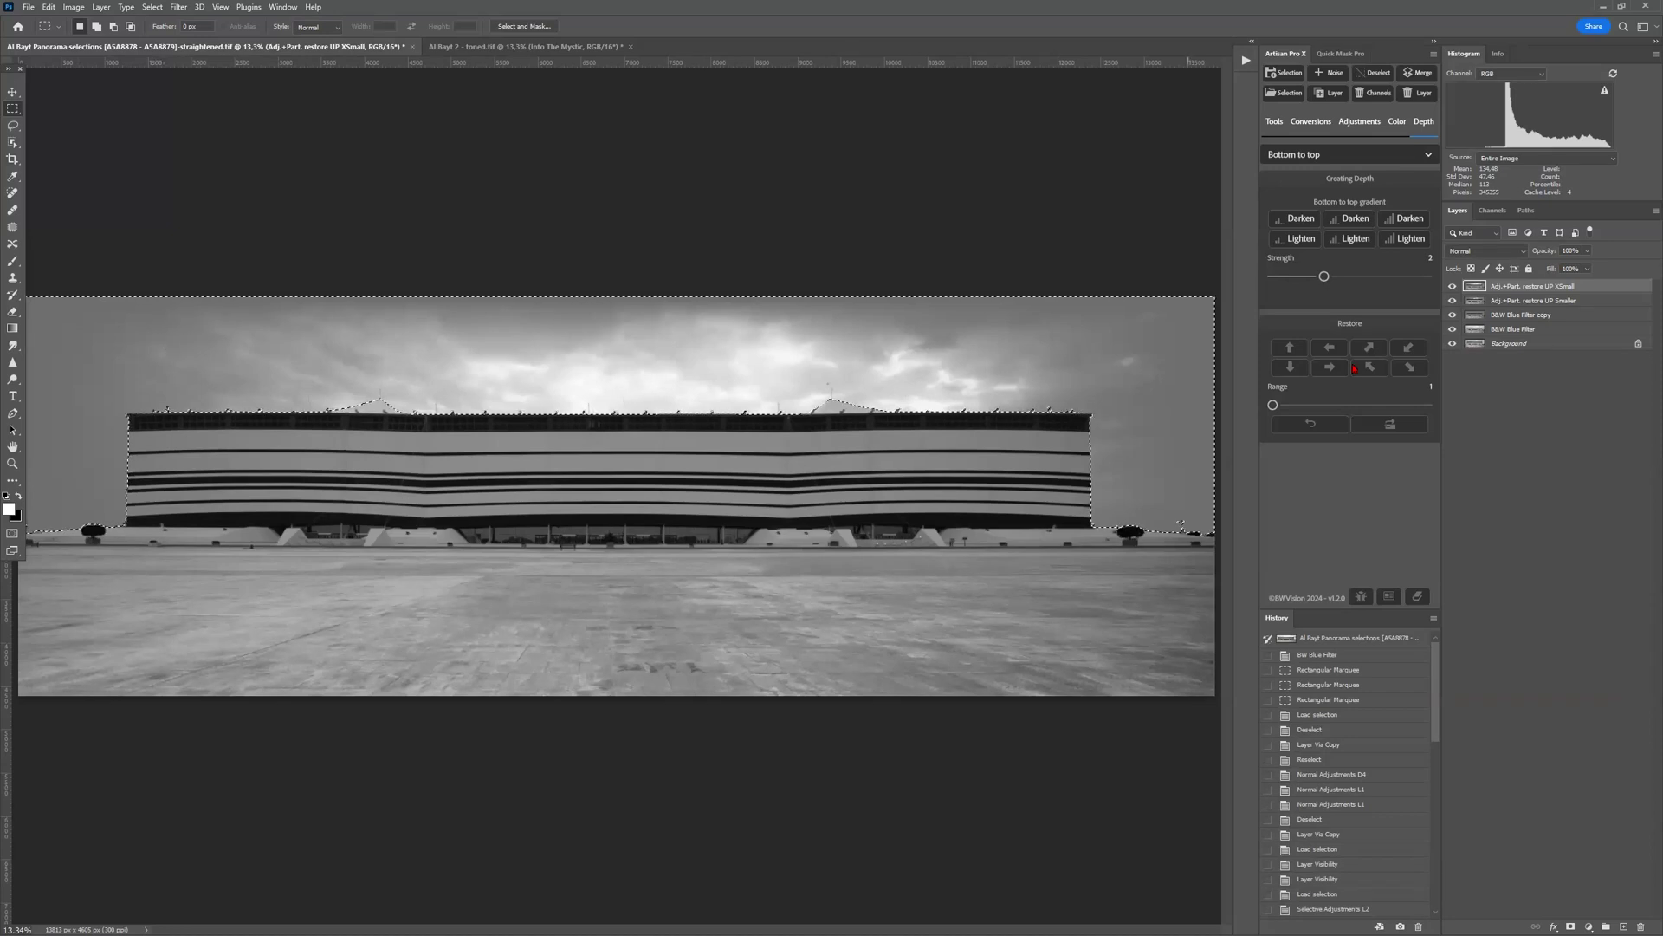
- Hide all four black-and-white layers, make the color Background layer active and deselect the sky
click(1453, 301)
click(1452, 286)
click(1453, 314)
click(1453, 330)
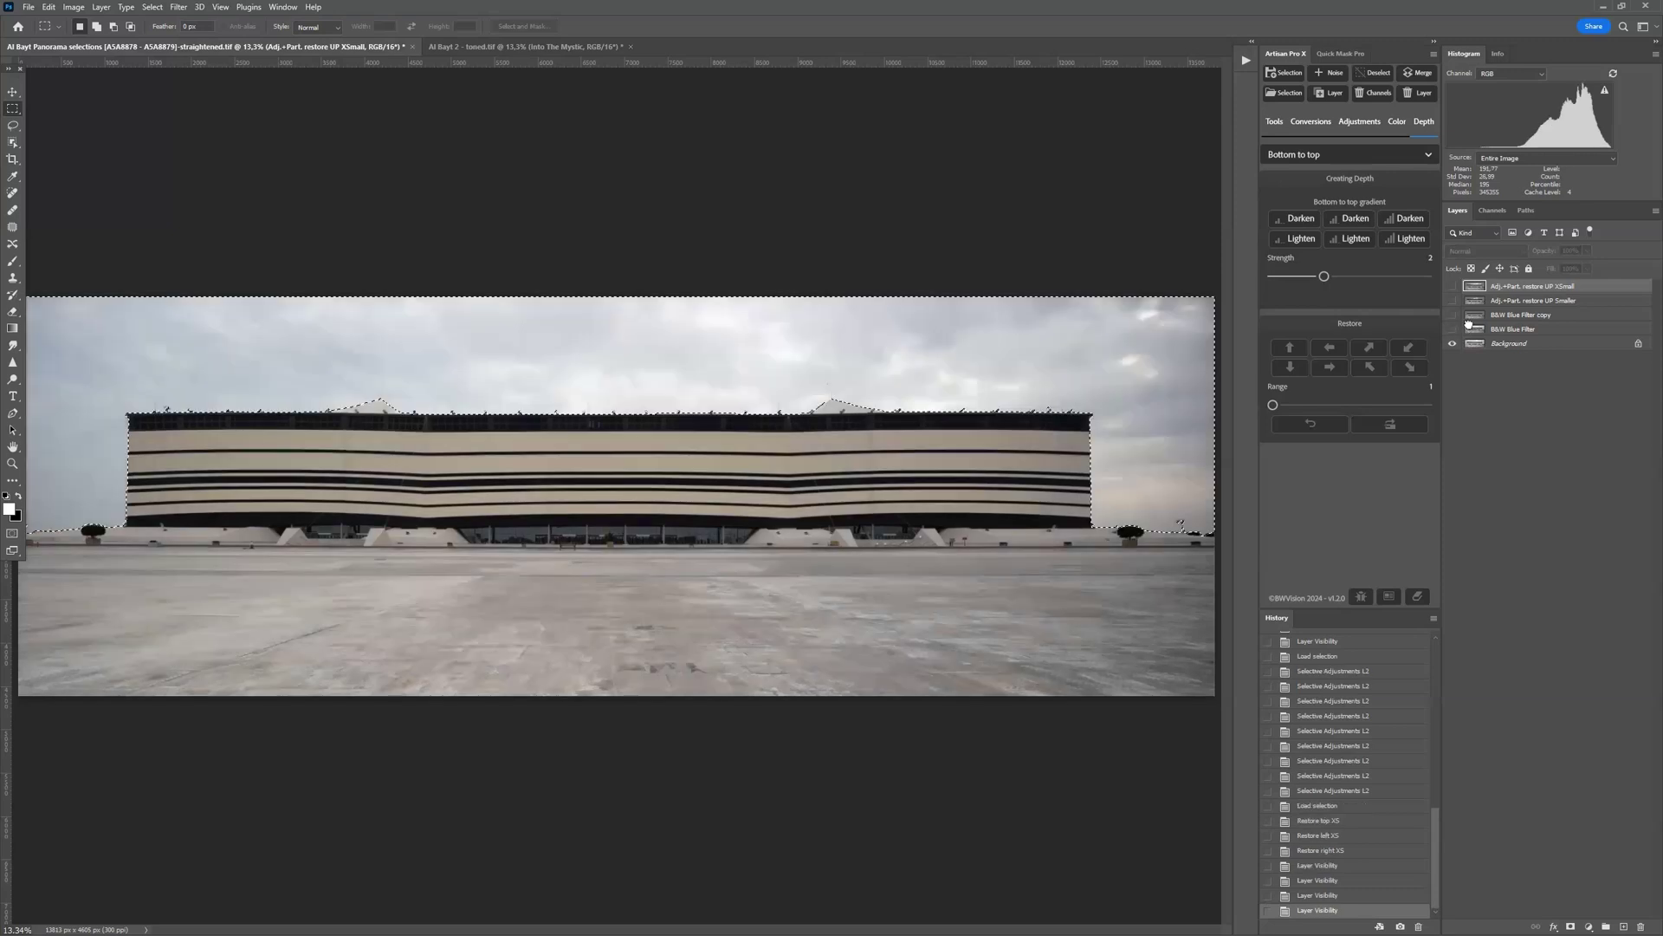
click(1477, 345)
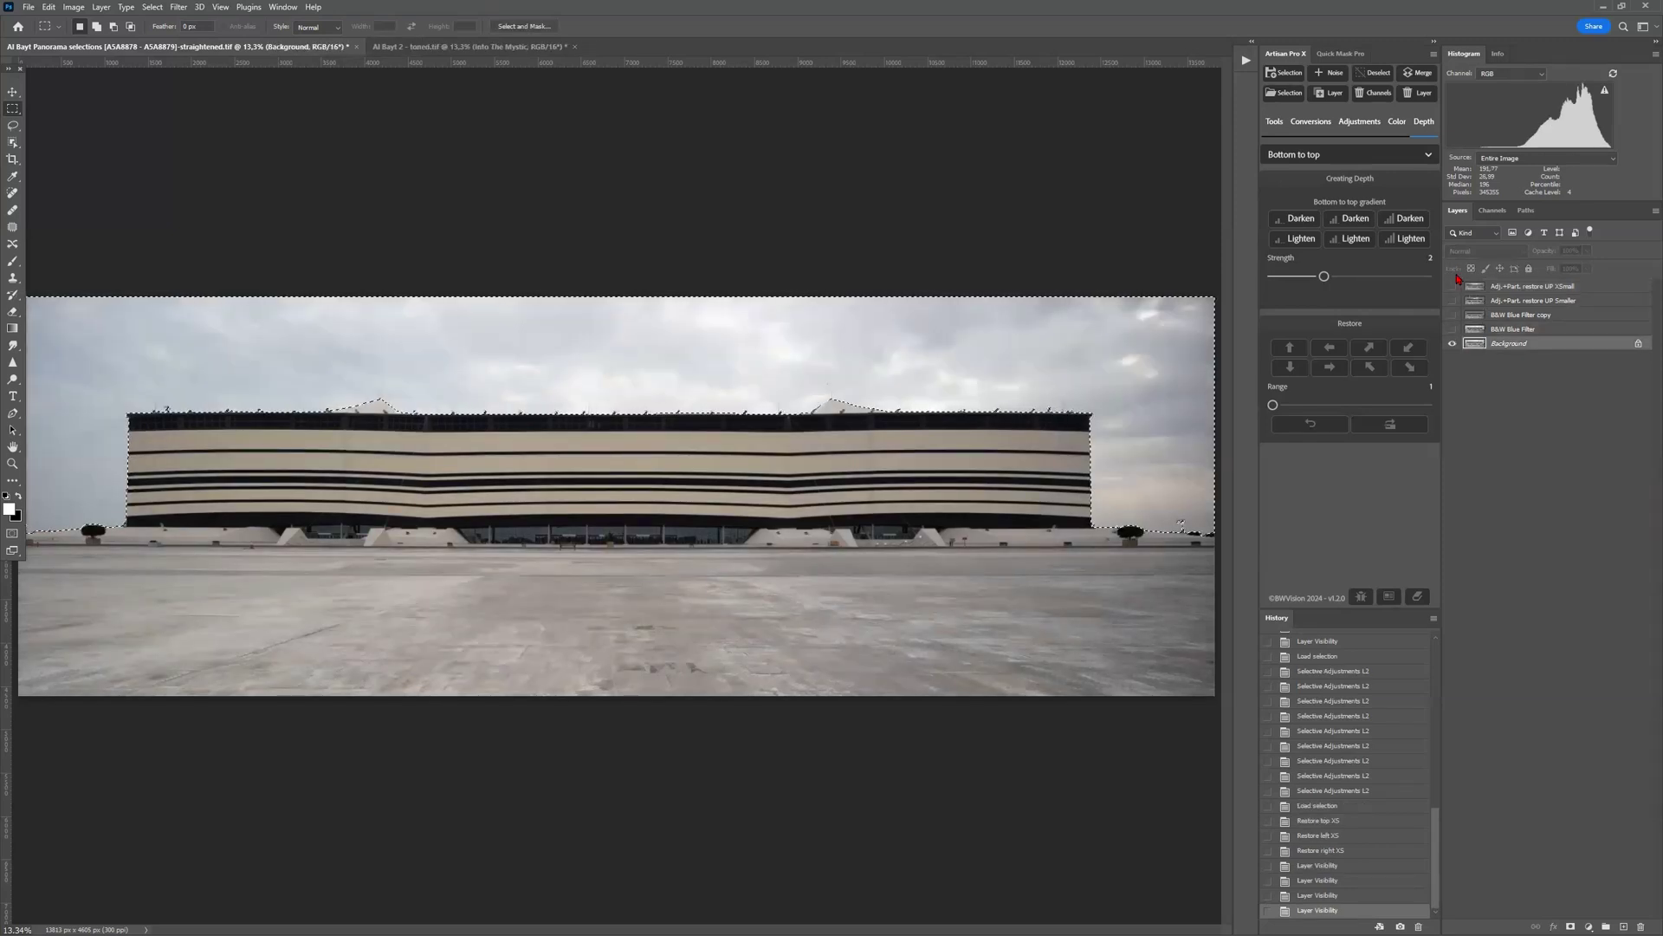
key(ctrl+d)
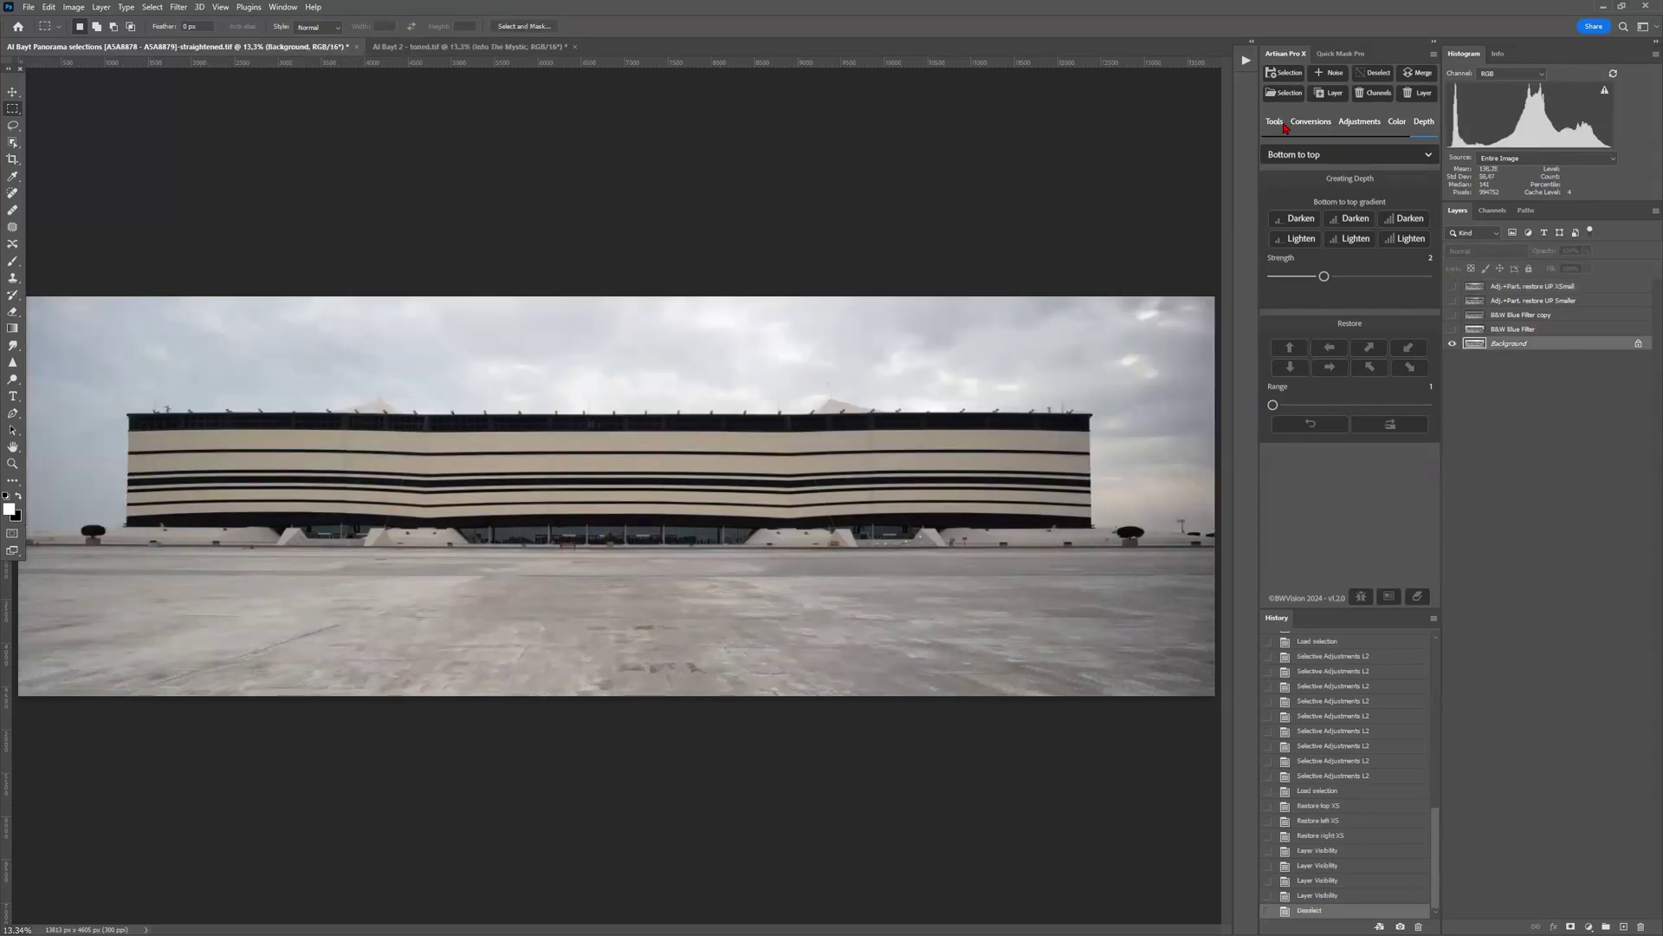
- Create the 1/4 Darks luminosity masks from the color Background layer
click(1284, 127)
click(1295, 154)
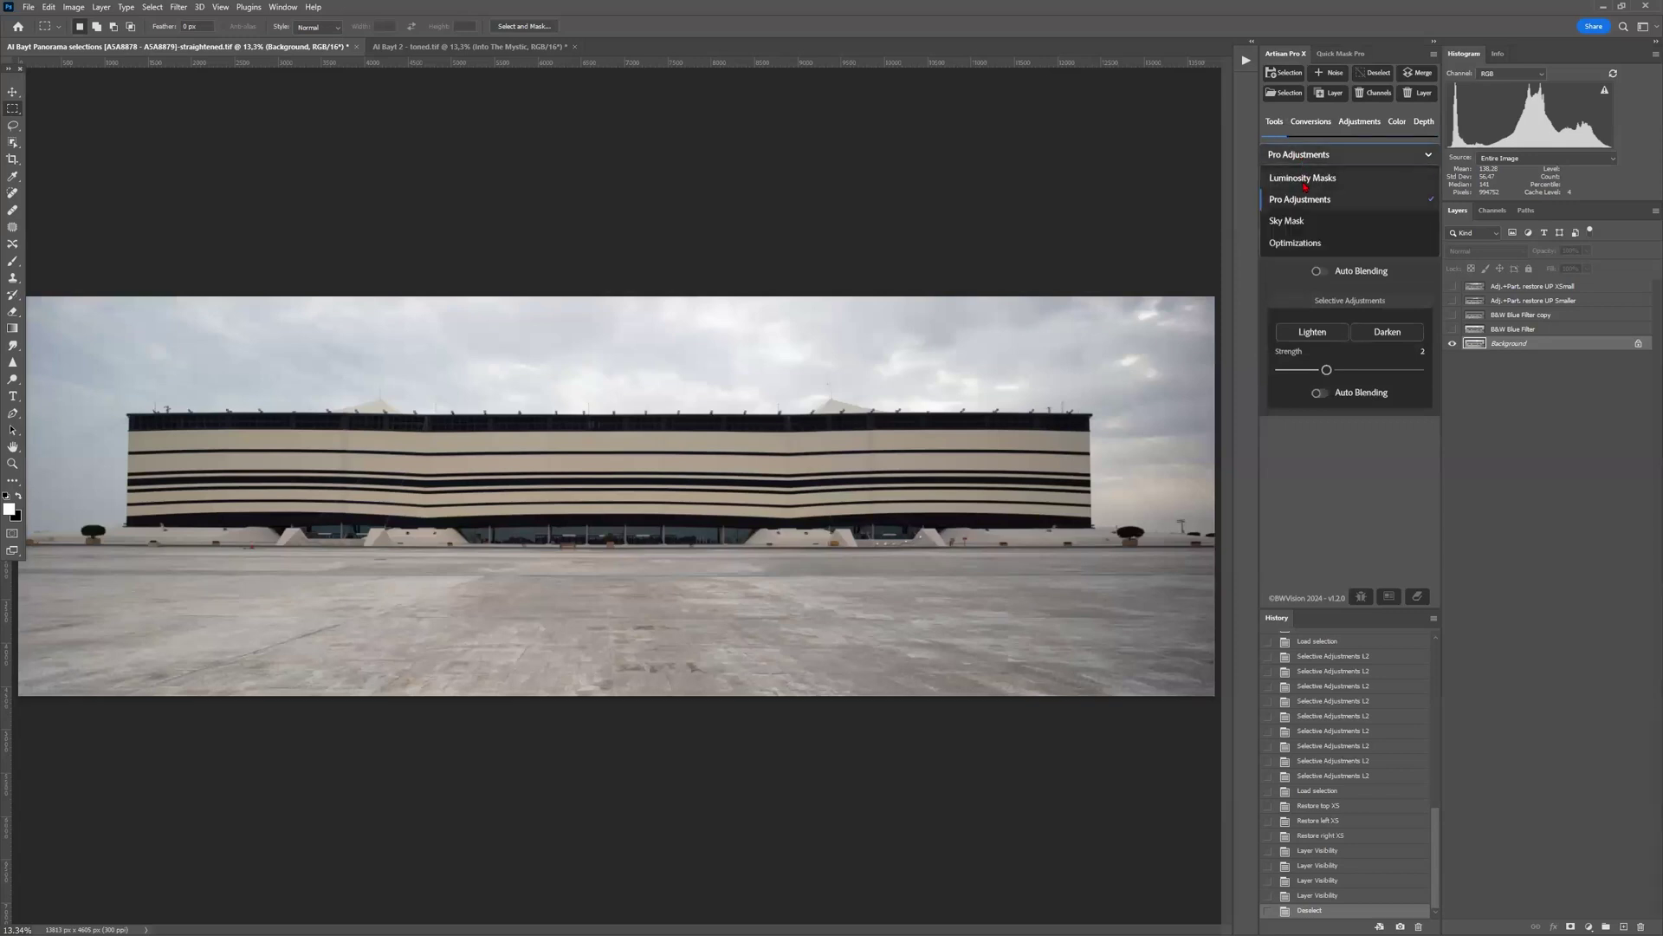
click(1304, 178)
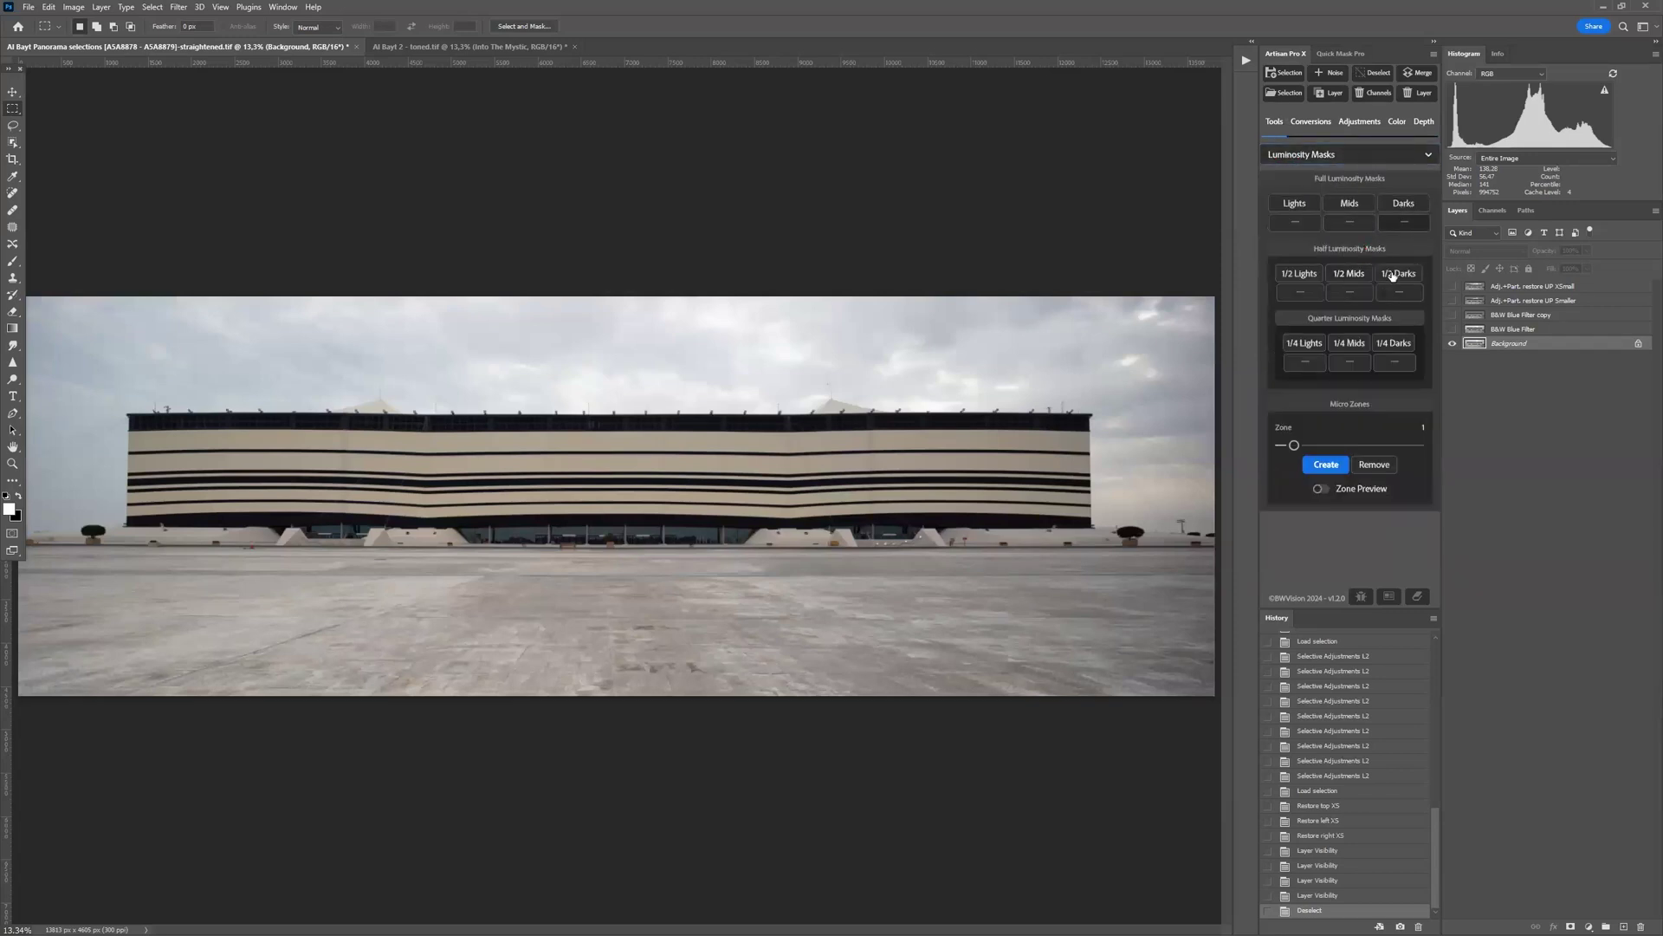
click(1399, 343)
- Examine how the Darks1.25, Darks1.75, Darks2.25 and Darks2.75 masks isolate the stadium and foreground, and return to the RGB composite
click(1492, 210)
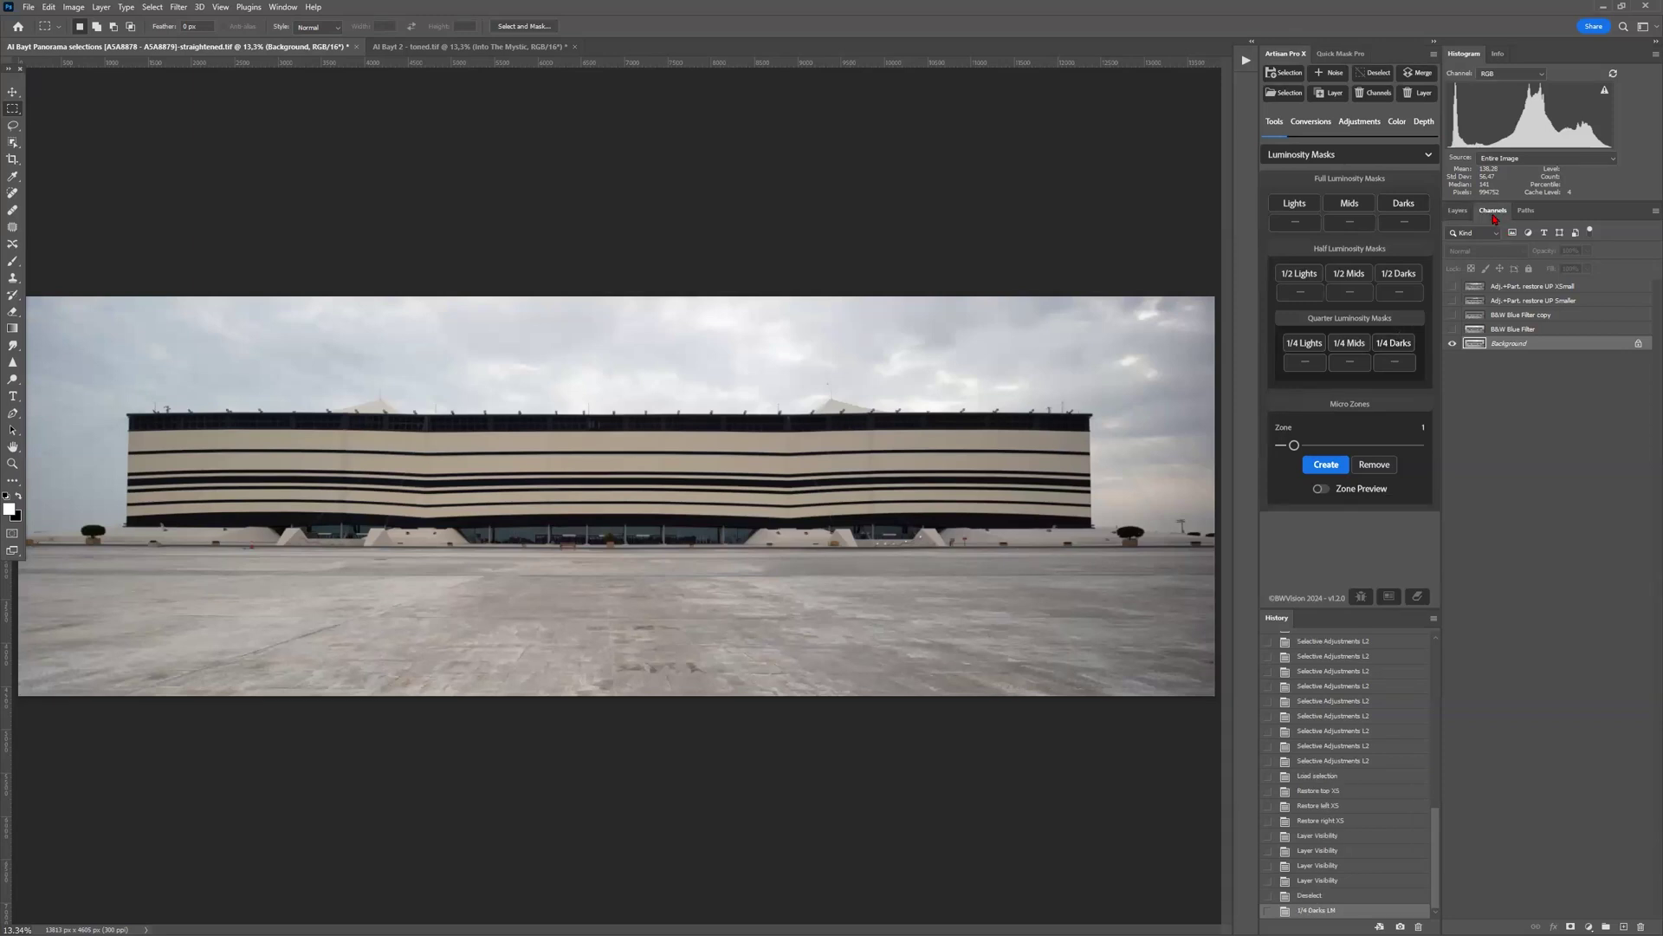
click(1513, 697)
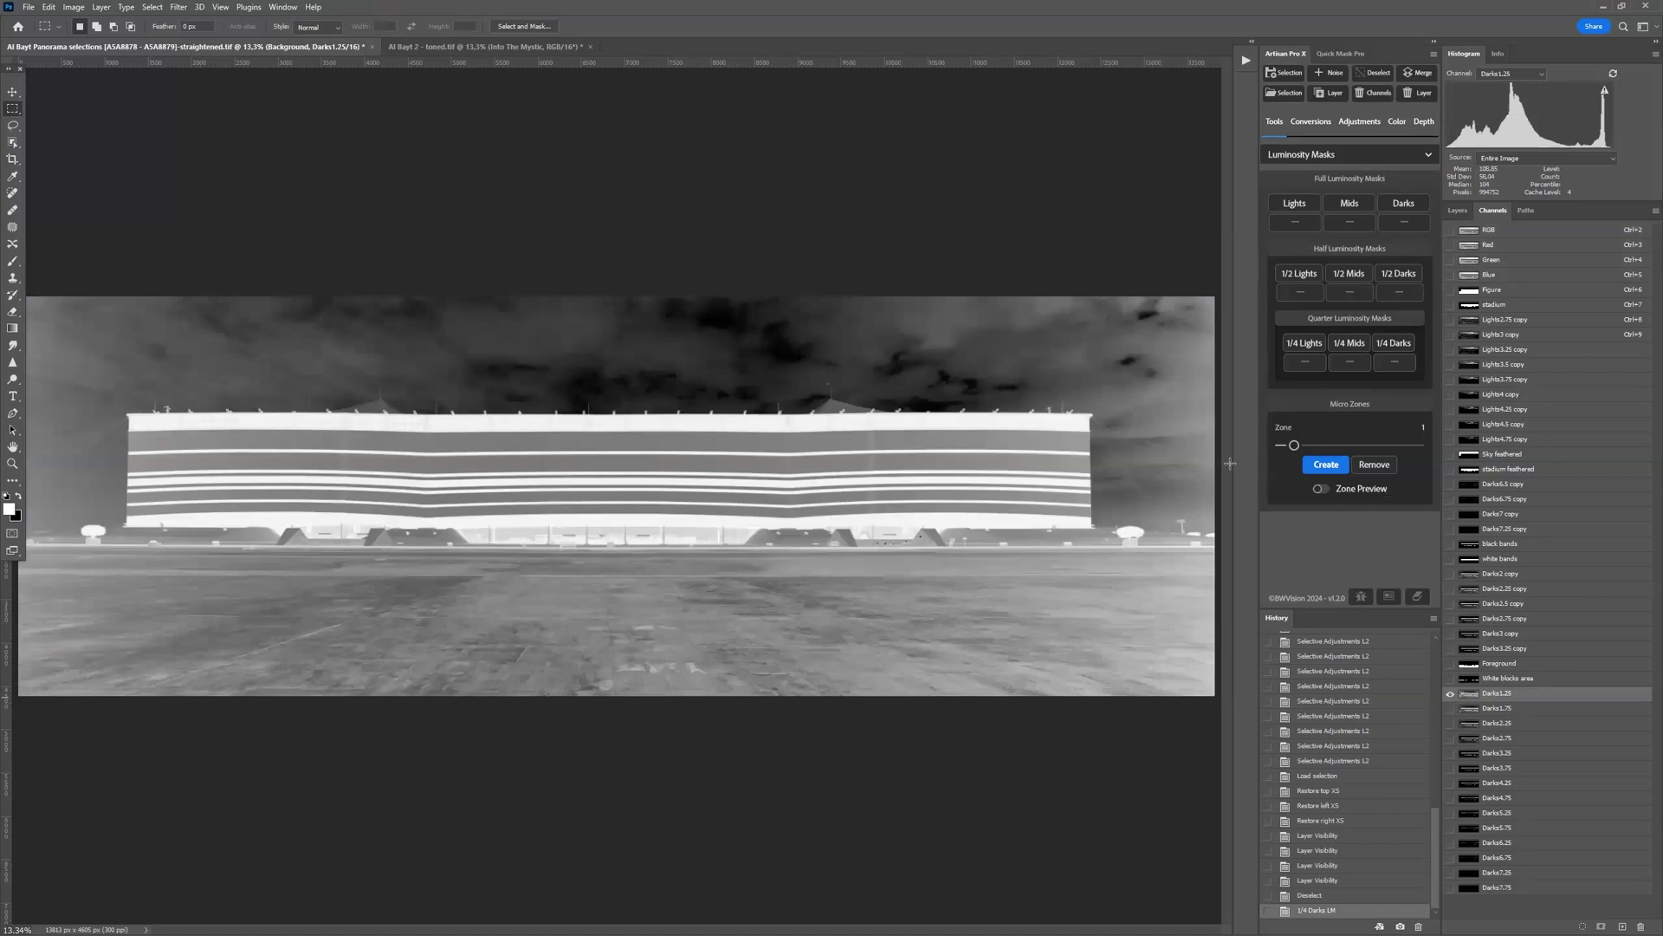
click(1505, 712)
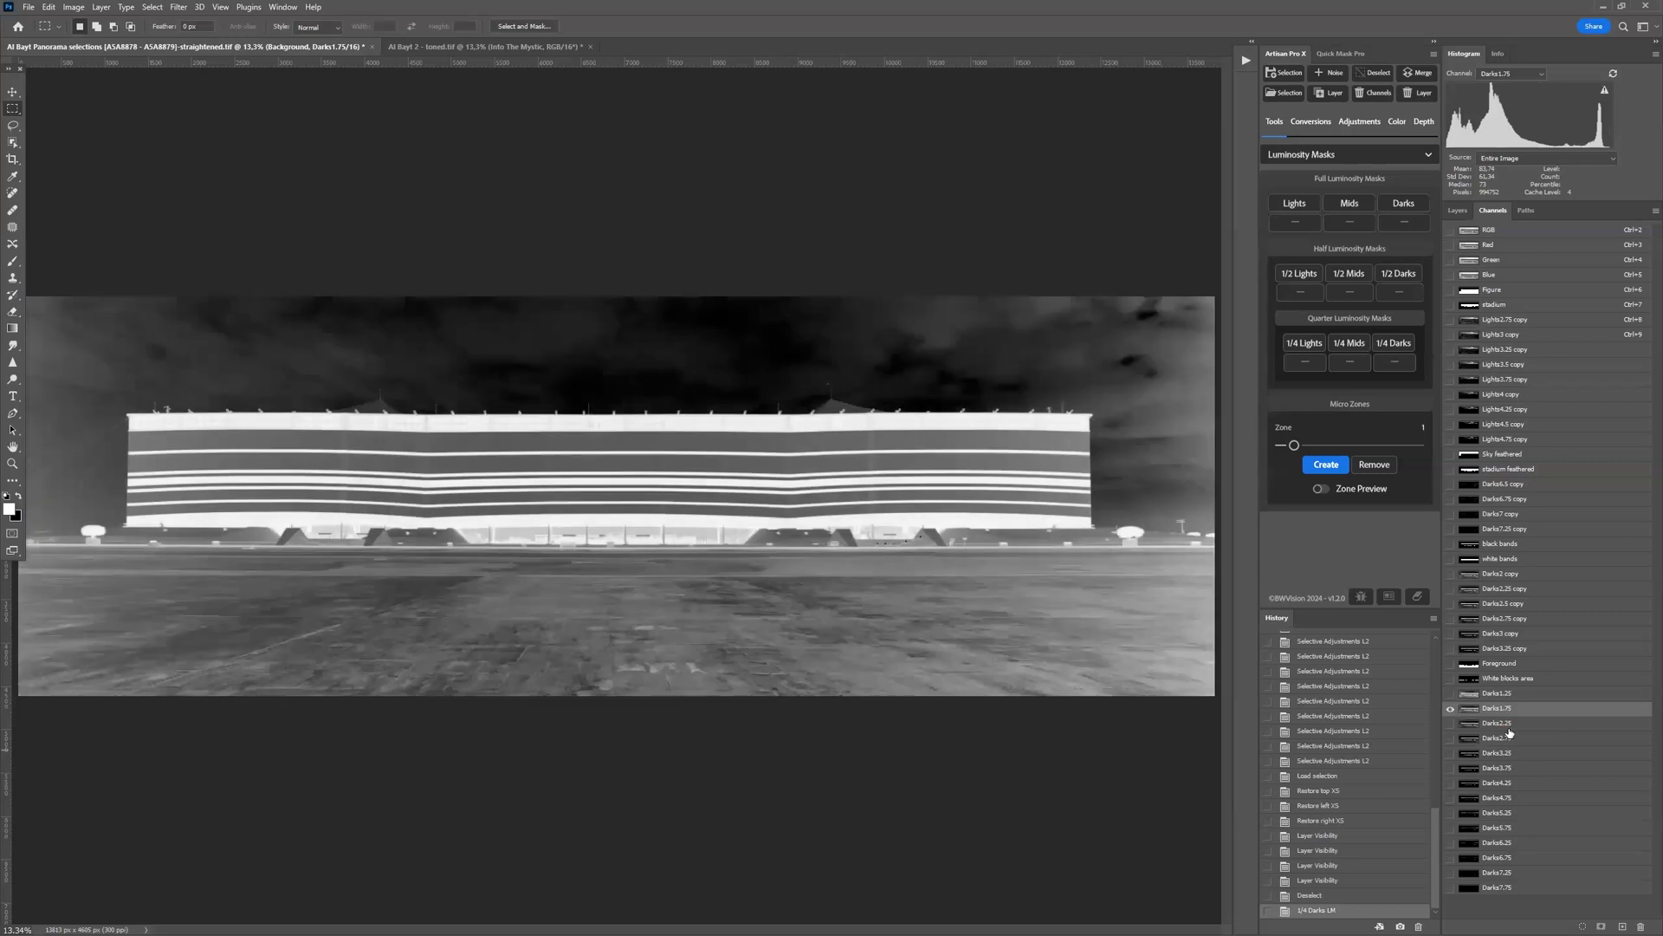
click(1498, 724)
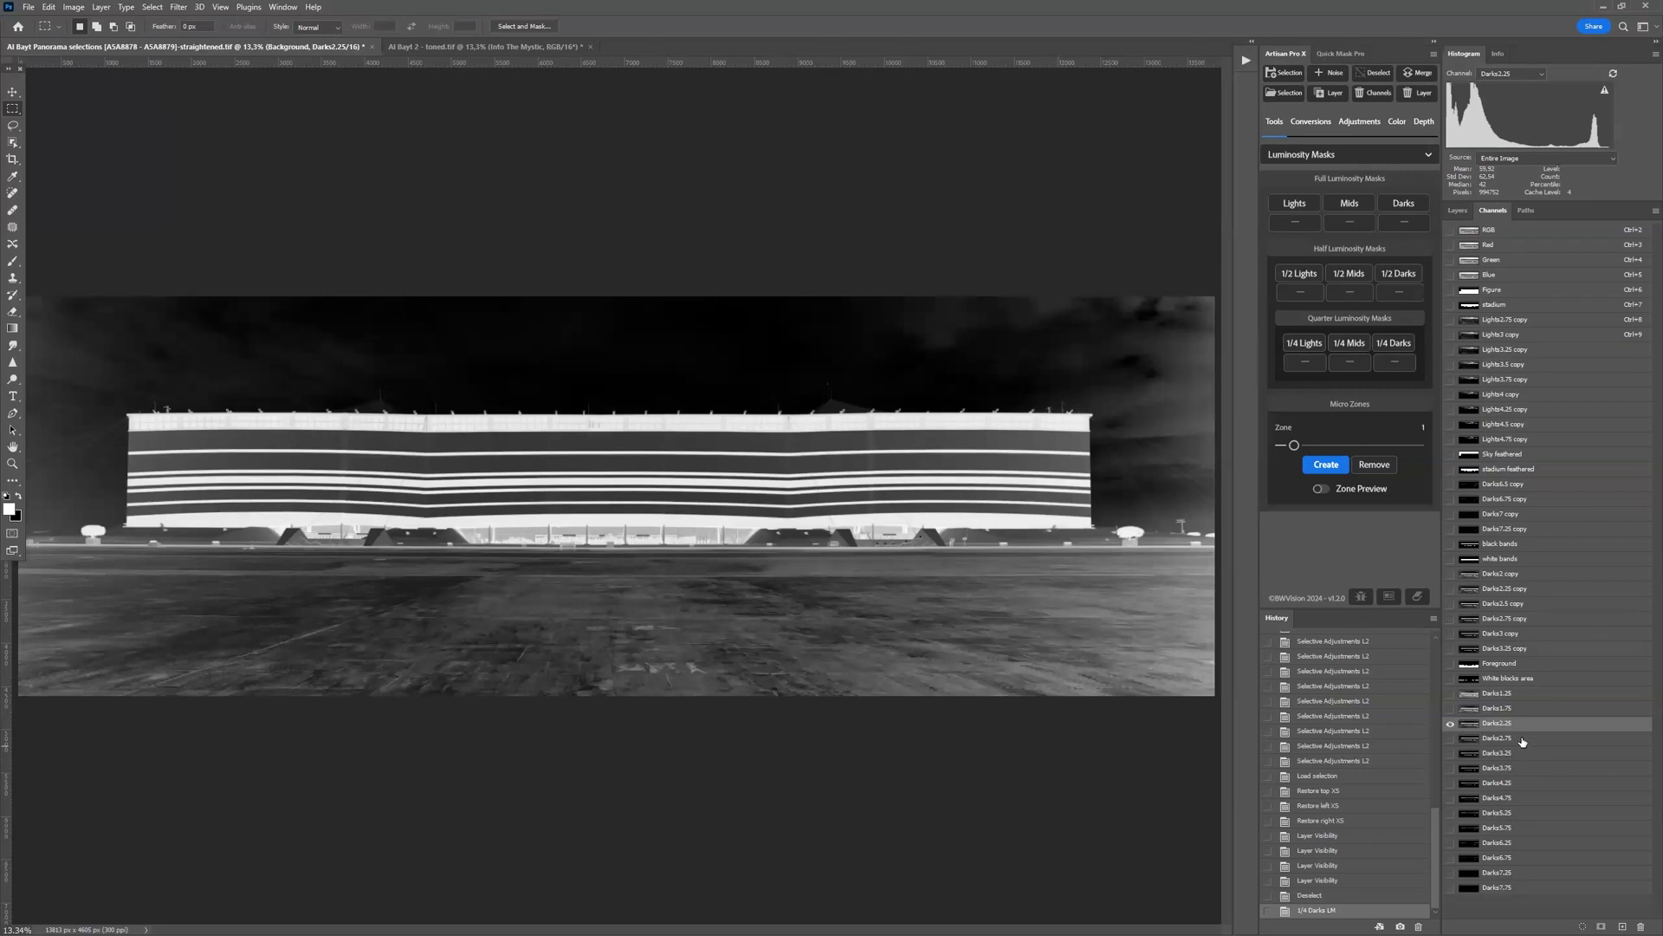
click(1523, 739)
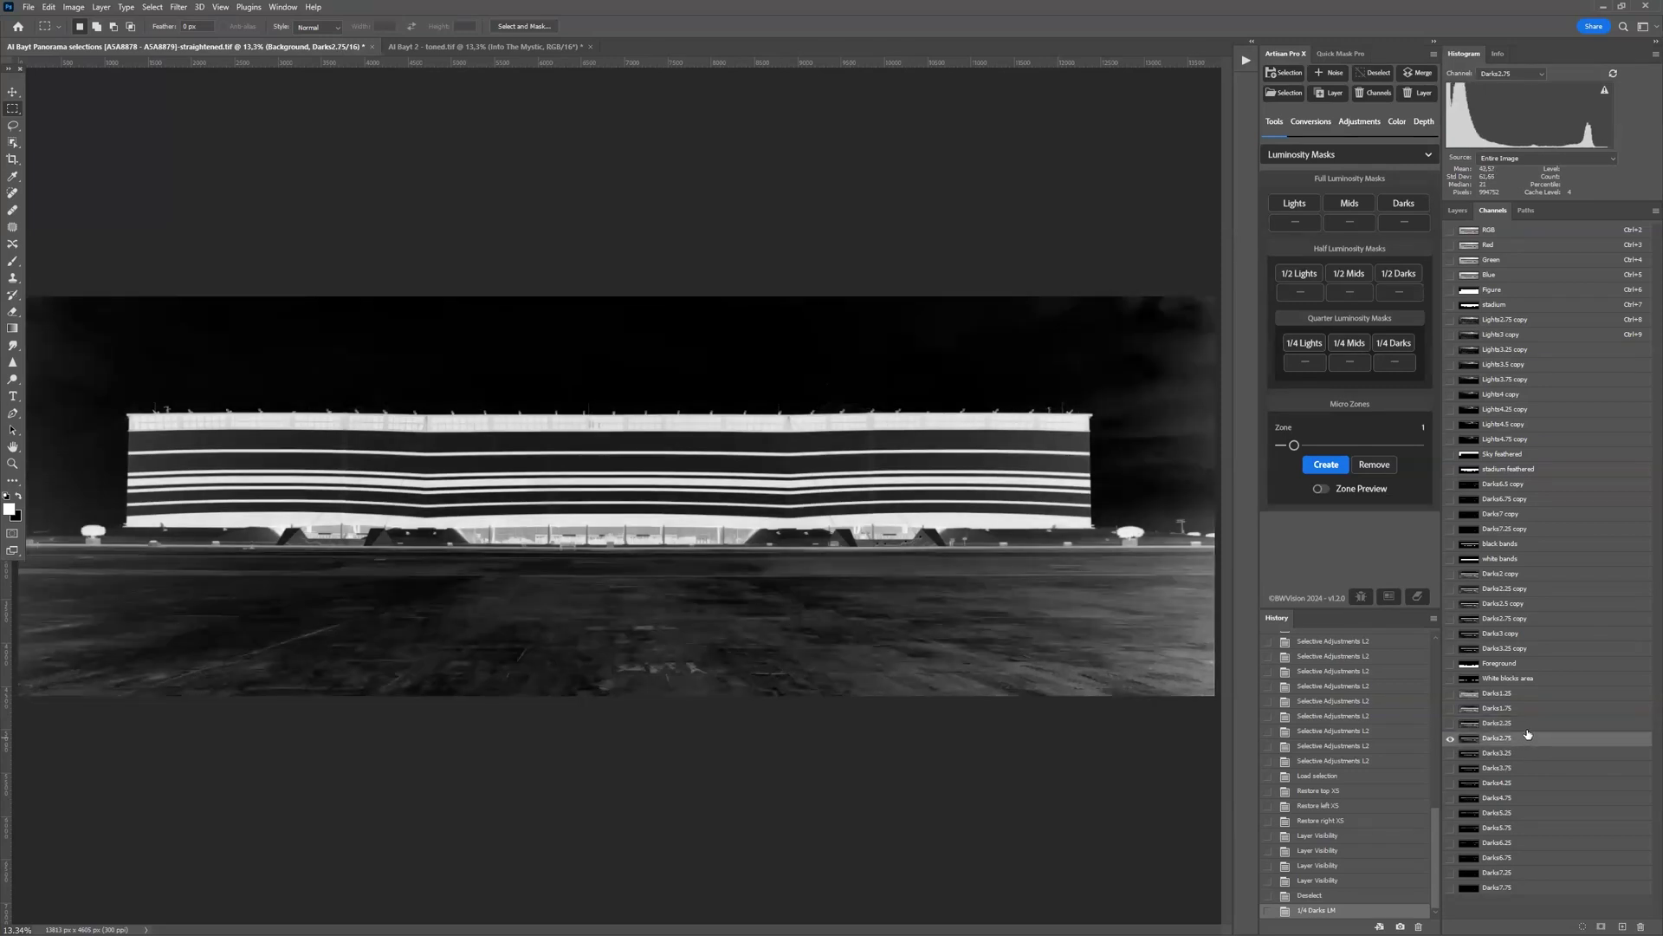
click(1529, 724)
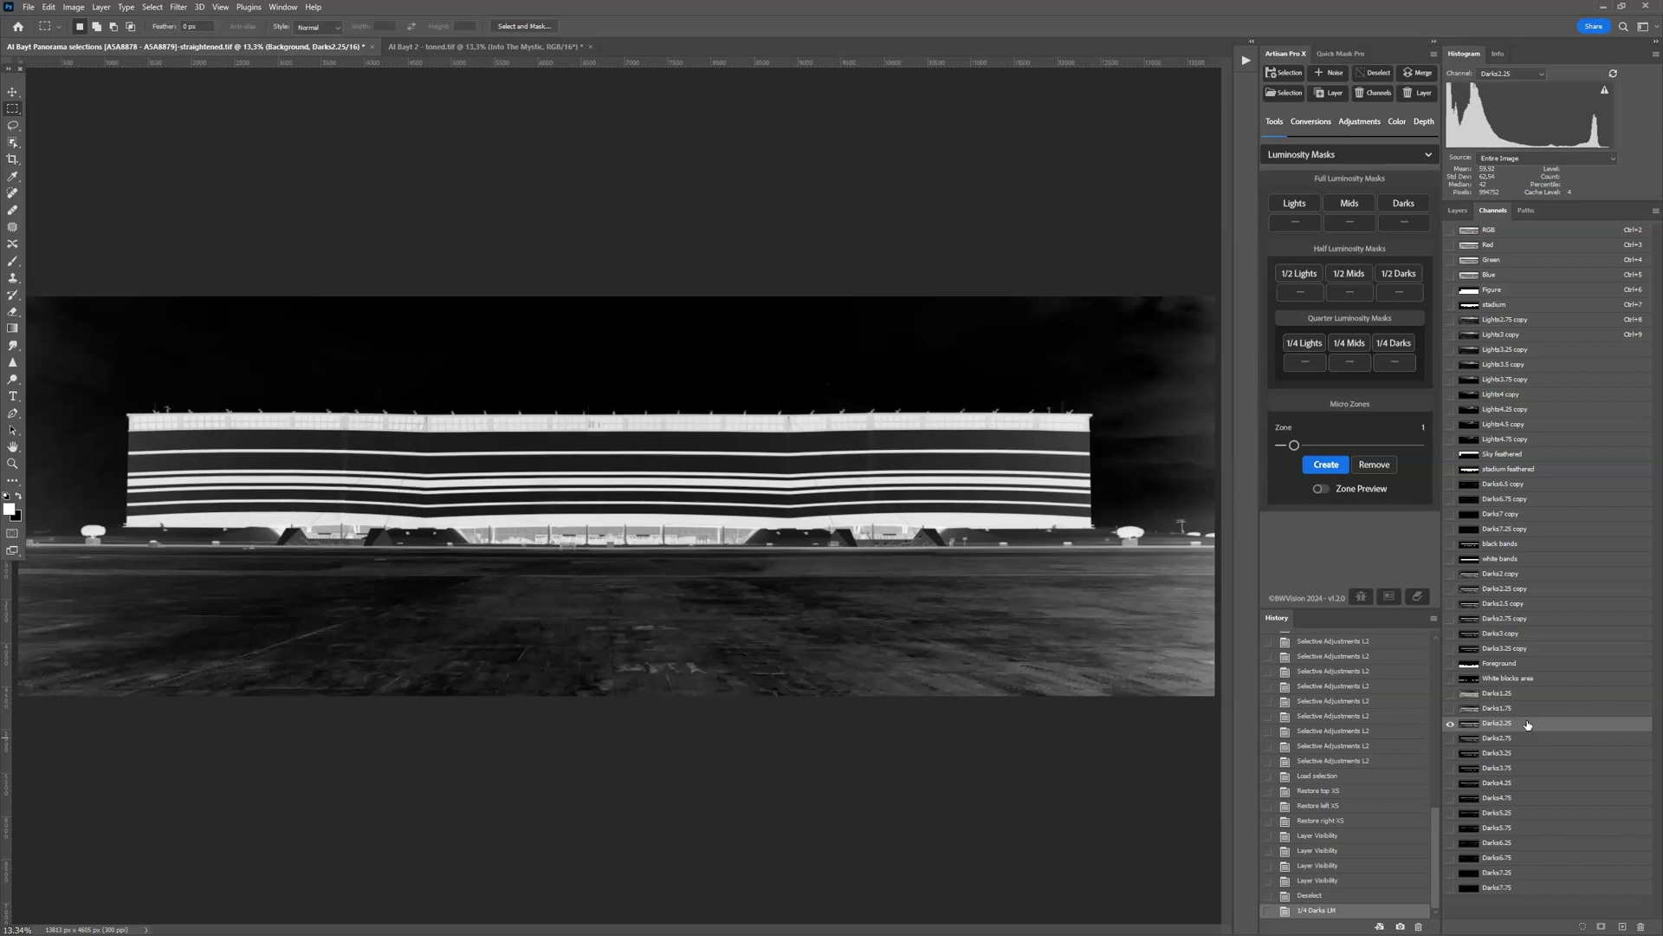
click(1492, 230)
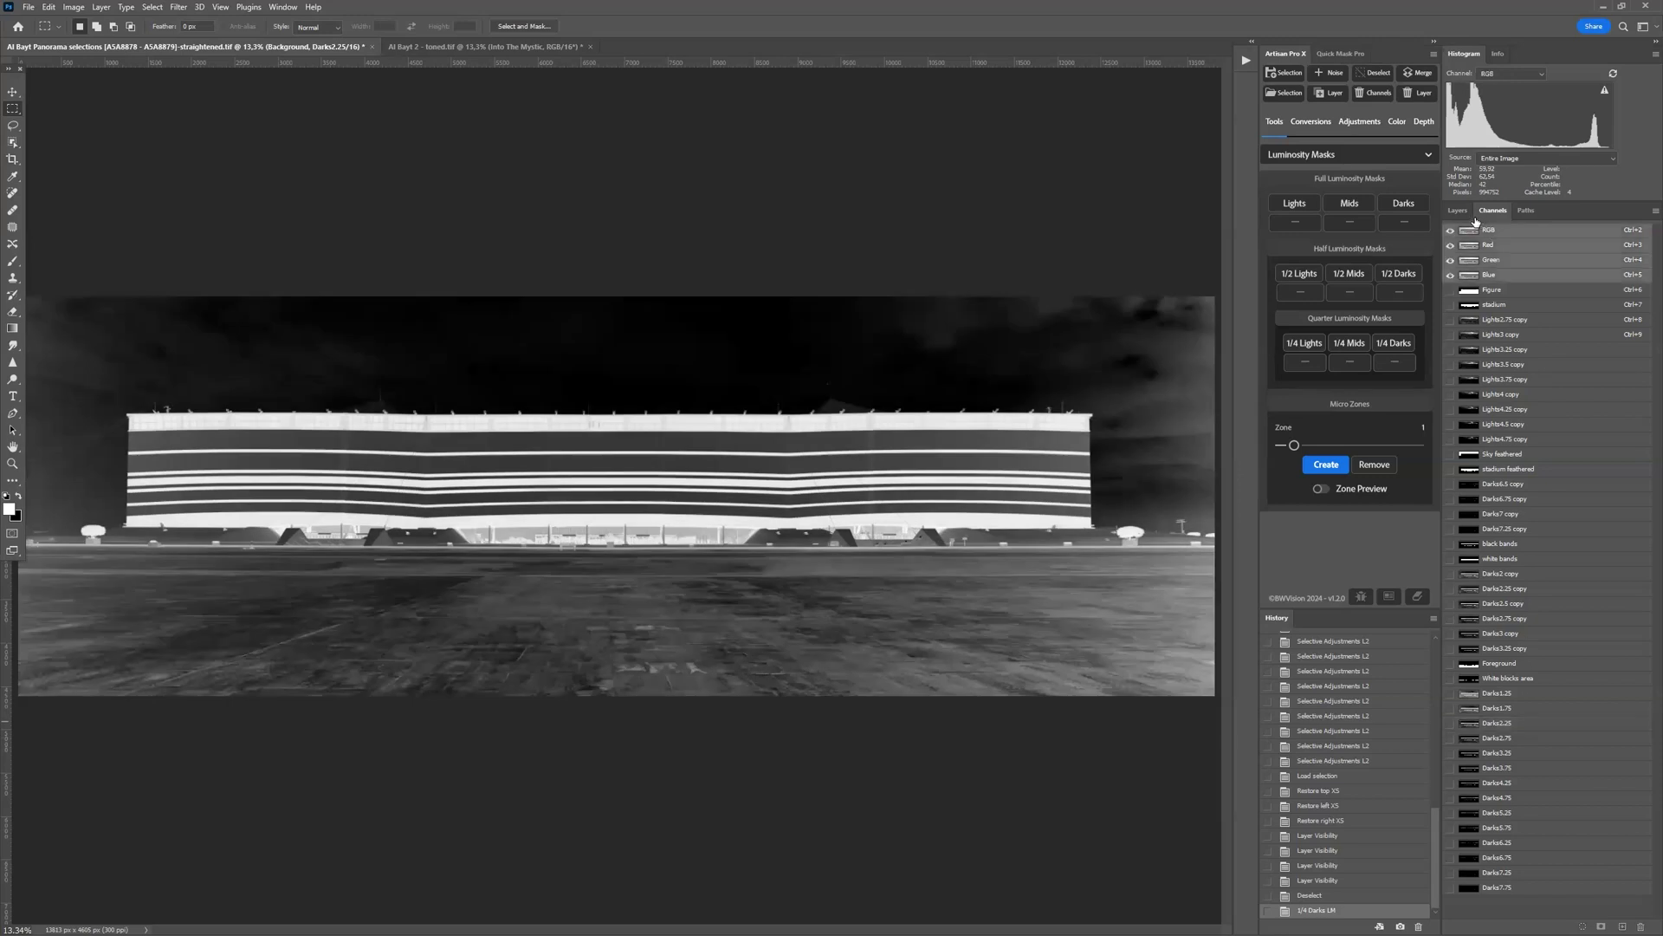
- Show the B&W Blue Filter copy layer and both restore layers above it, and duplicate the Adj.+Part. restore UP XSmall layer
click(1458, 210)
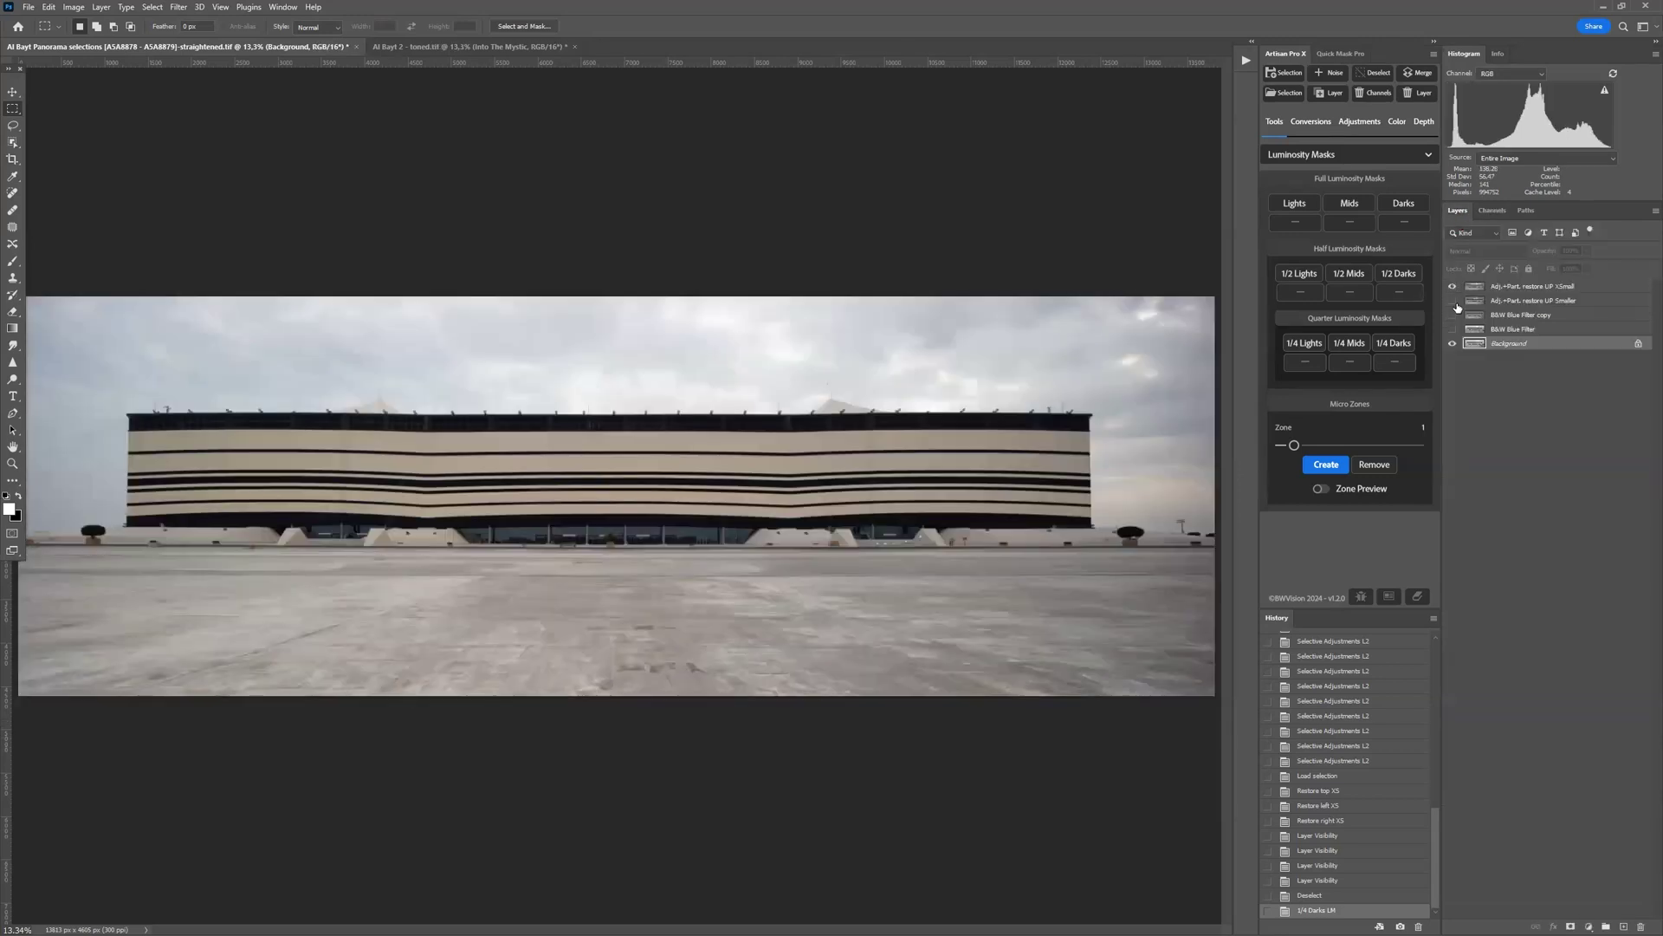
click(1452, 300)
click(1452, 314)
click(1453, 286)
click(1479, 287)
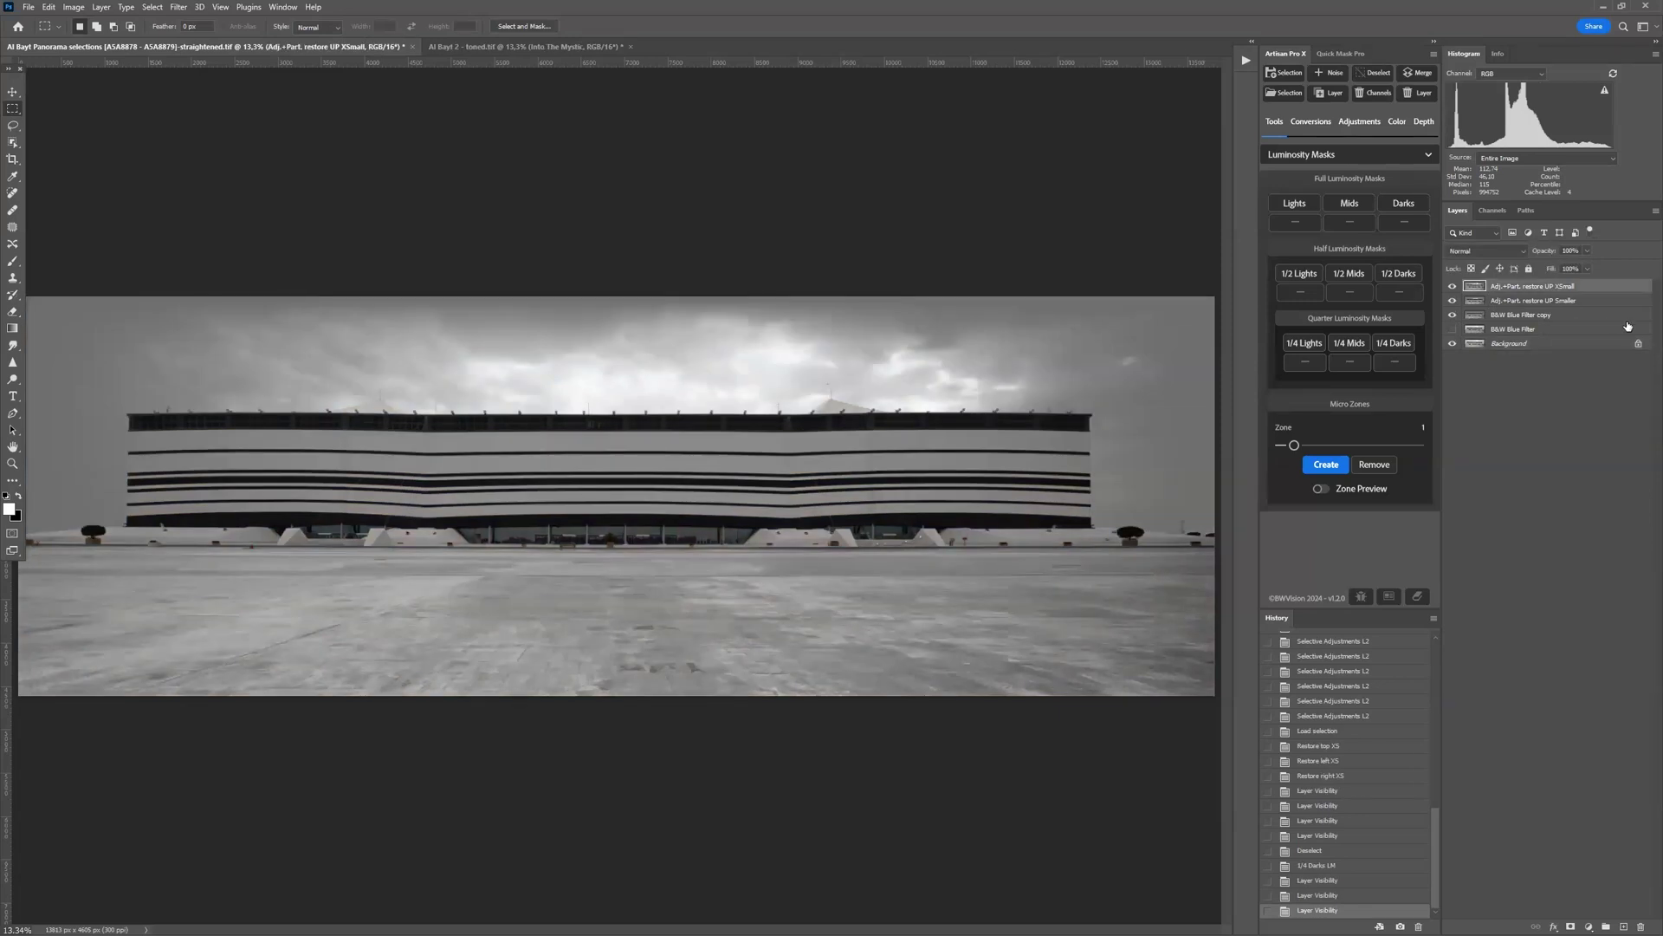
key(ctrl+j)
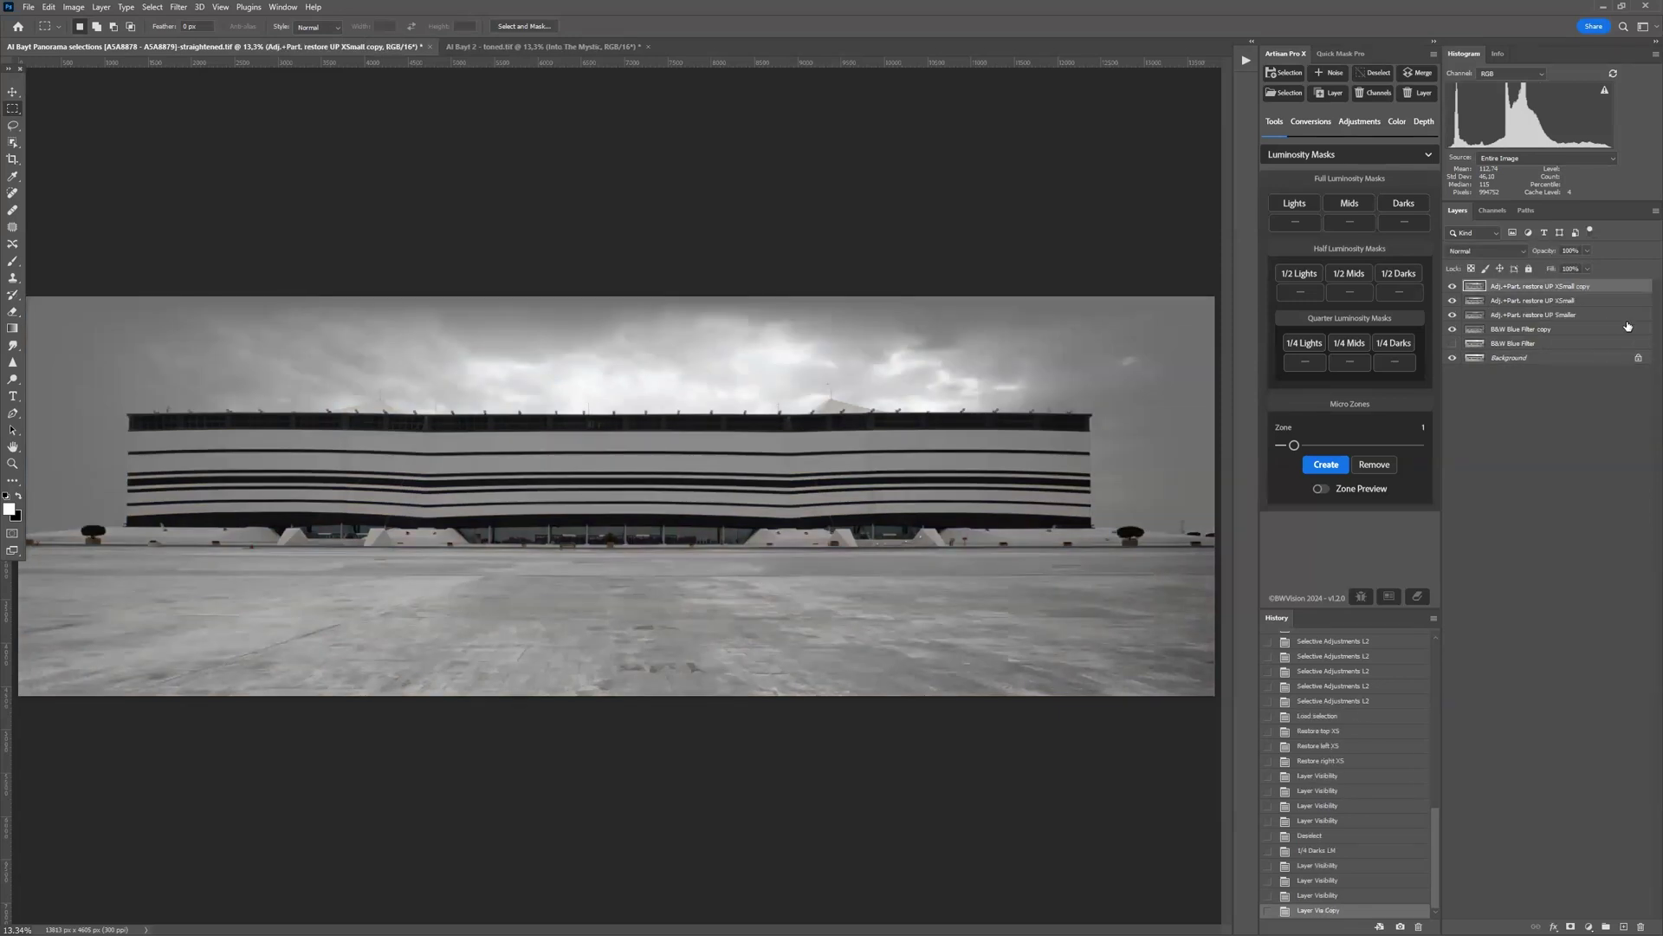
- Load the Sky feathered selection and intersect it with the Darks2.25 luminosity mask
click(1284, 95)
click(869, 265)
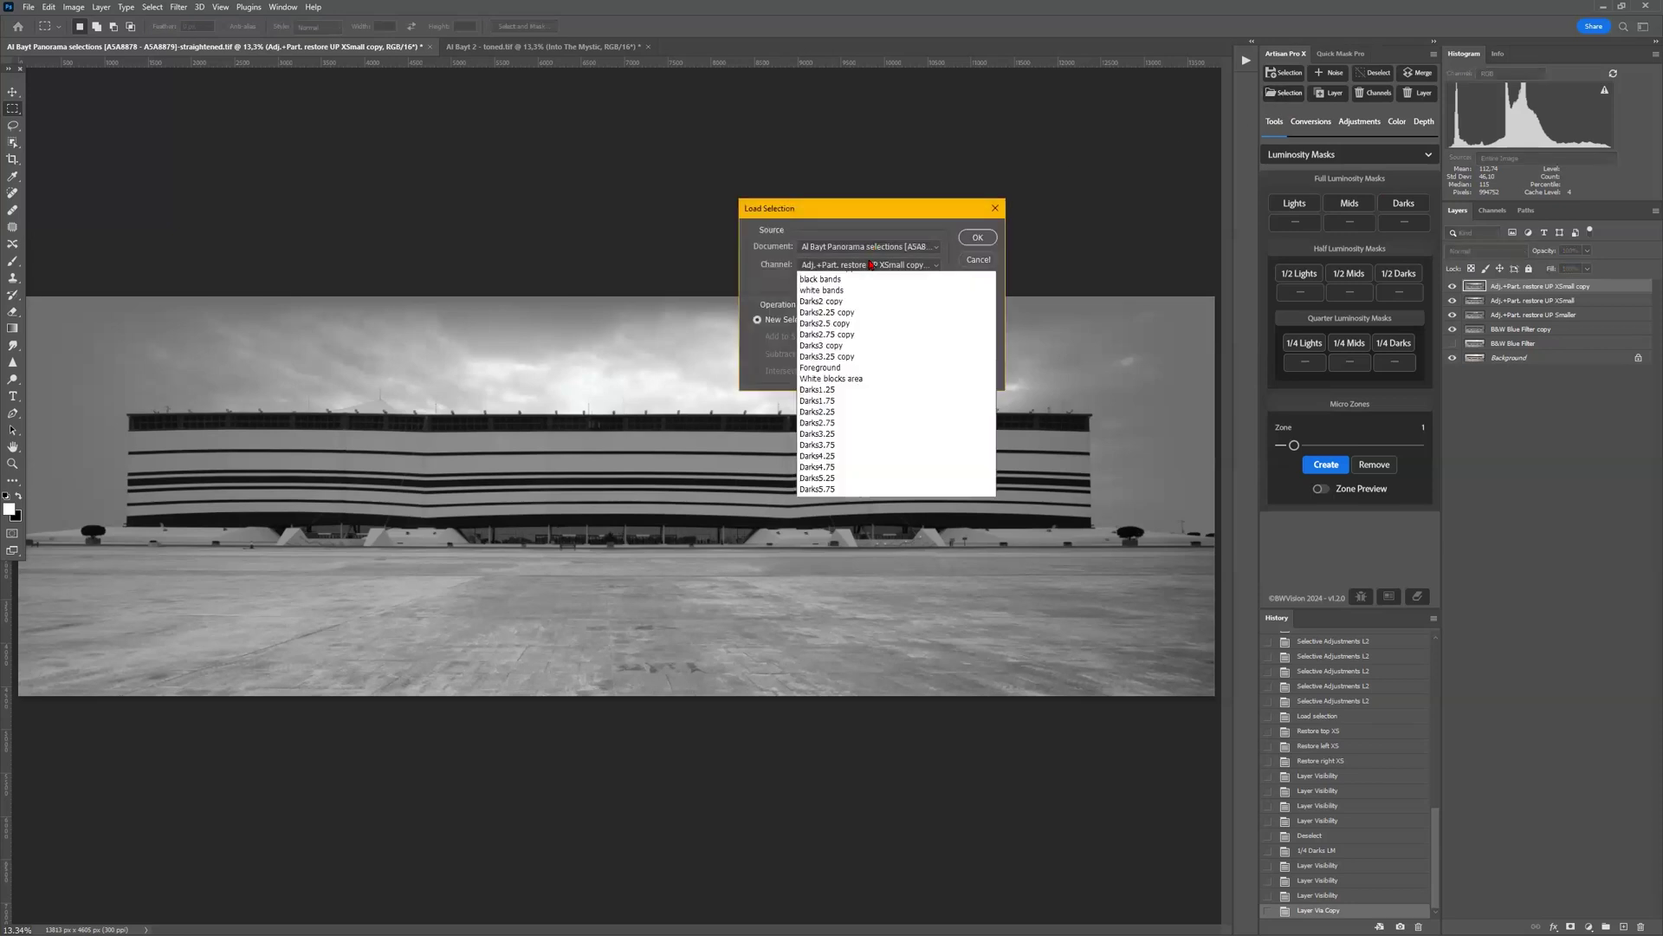
click(868, 421)
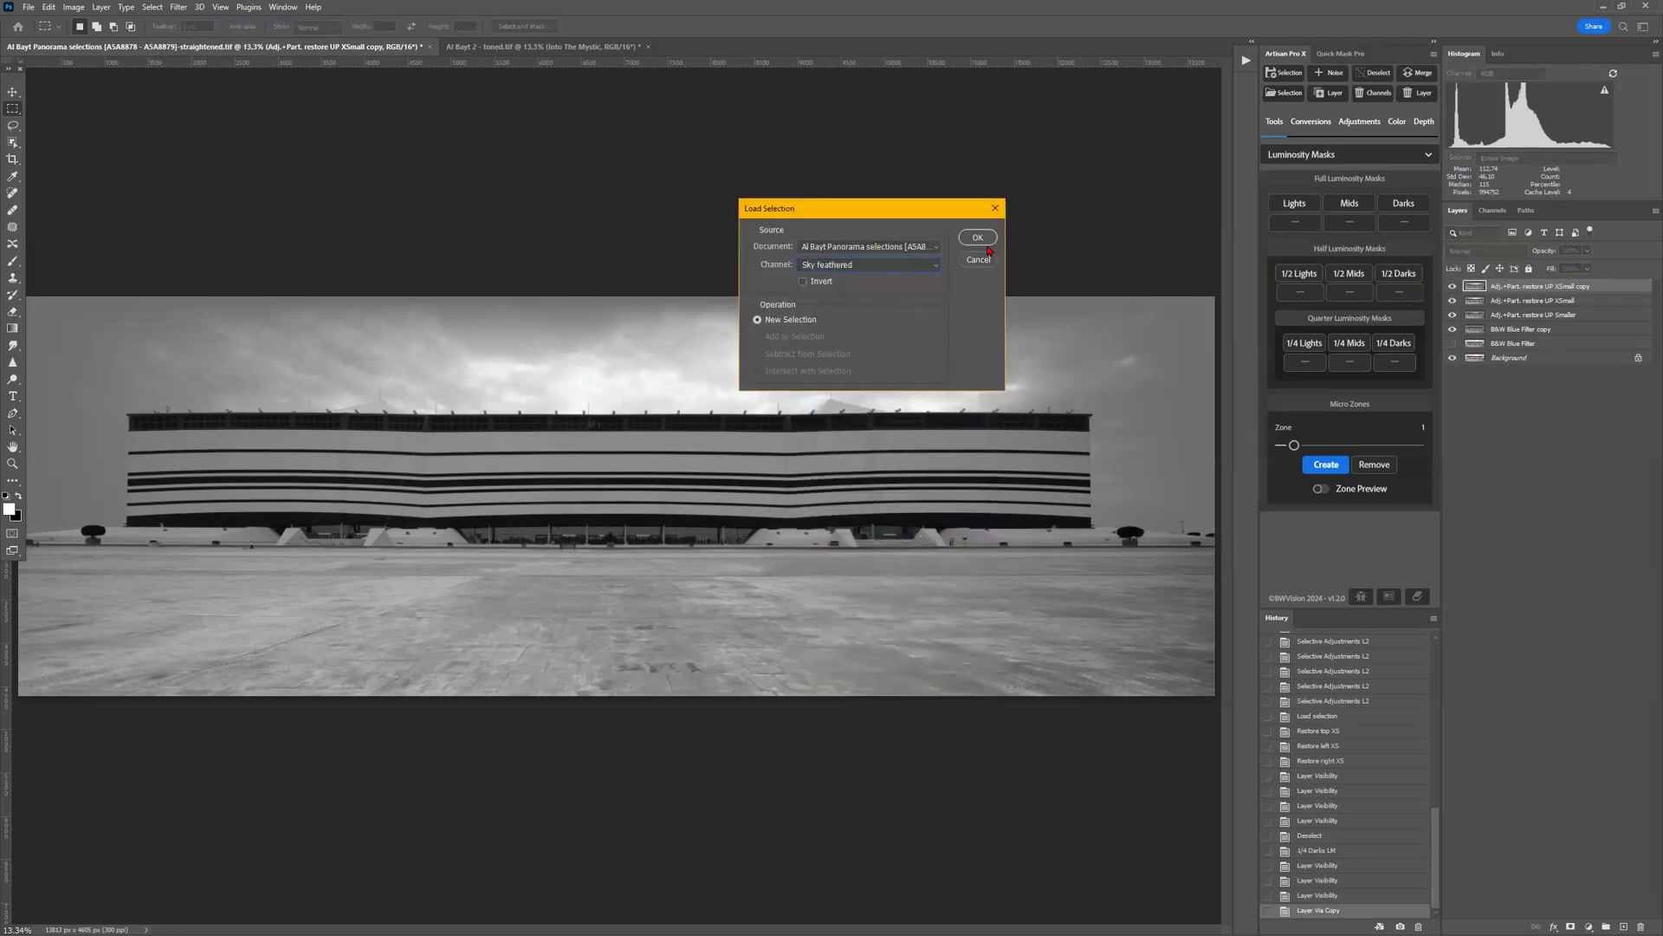
click(977, 237)
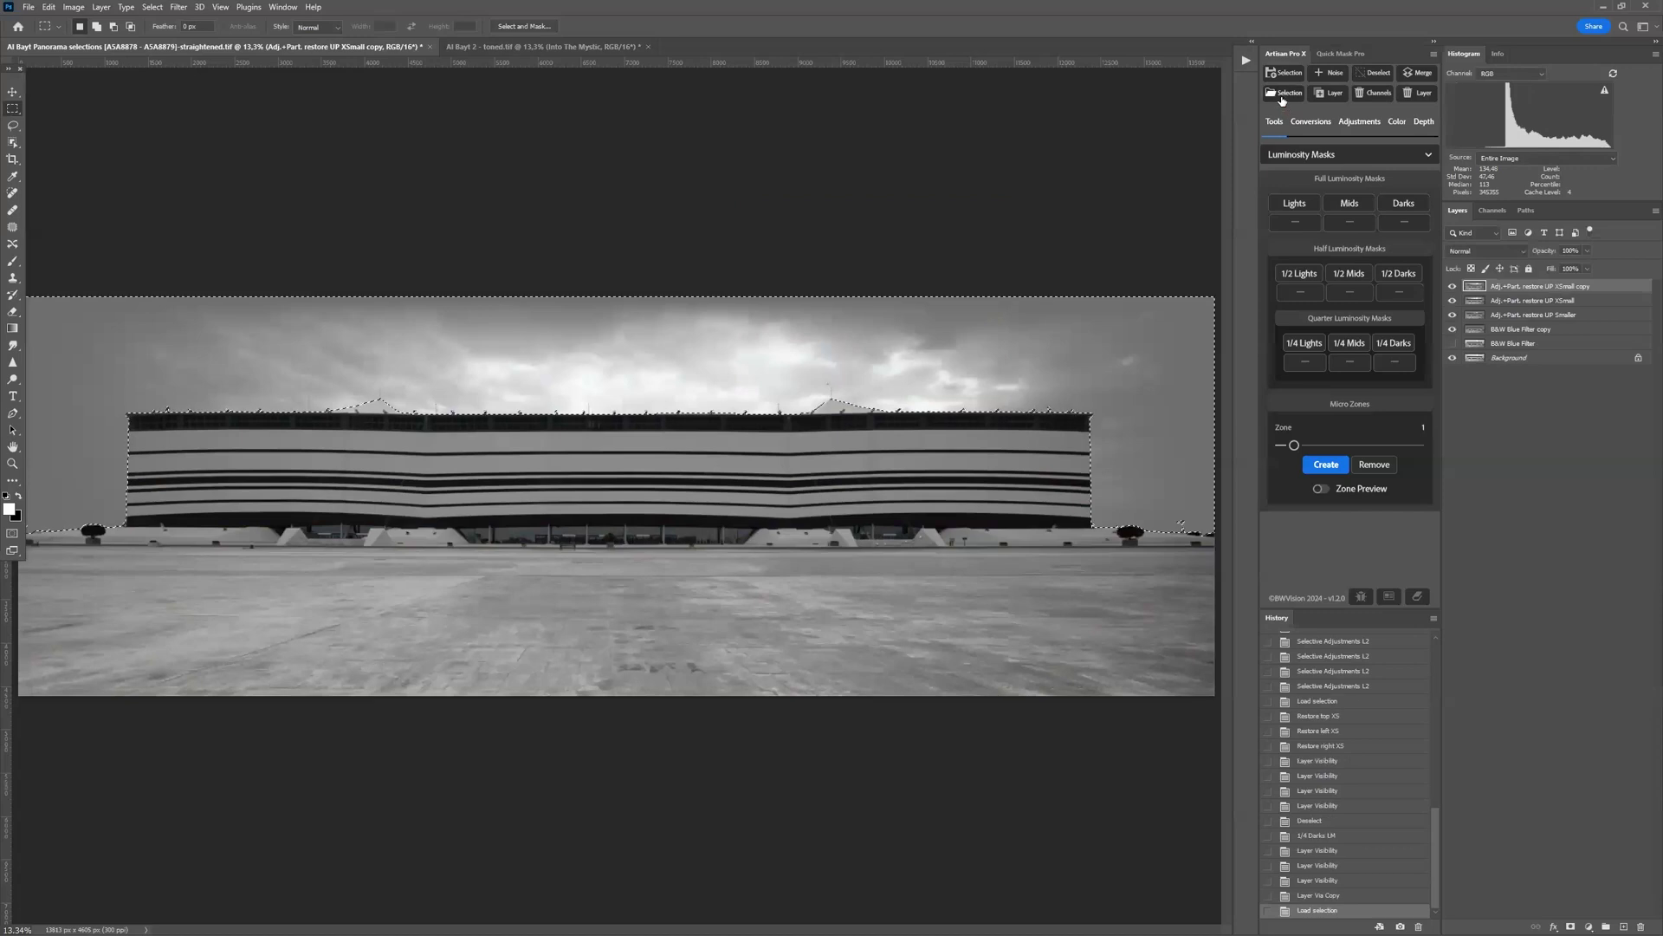
click(1284, 94)
click(853, 265)
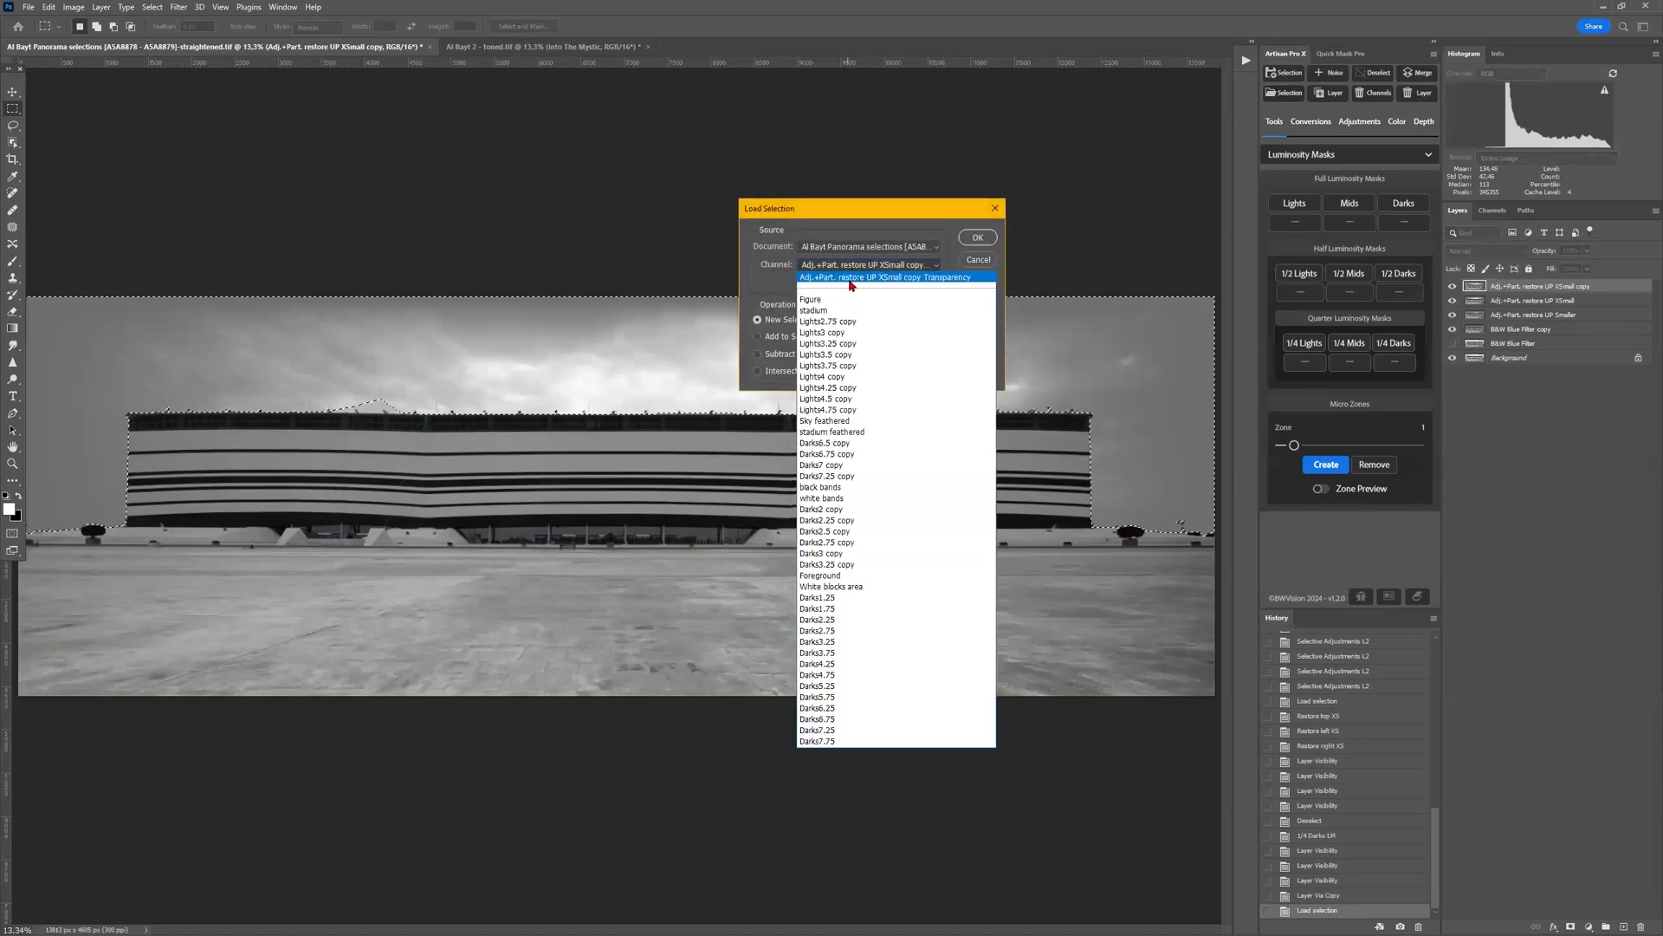
click(847, 620)
click(824, 371)
click(989, 236)
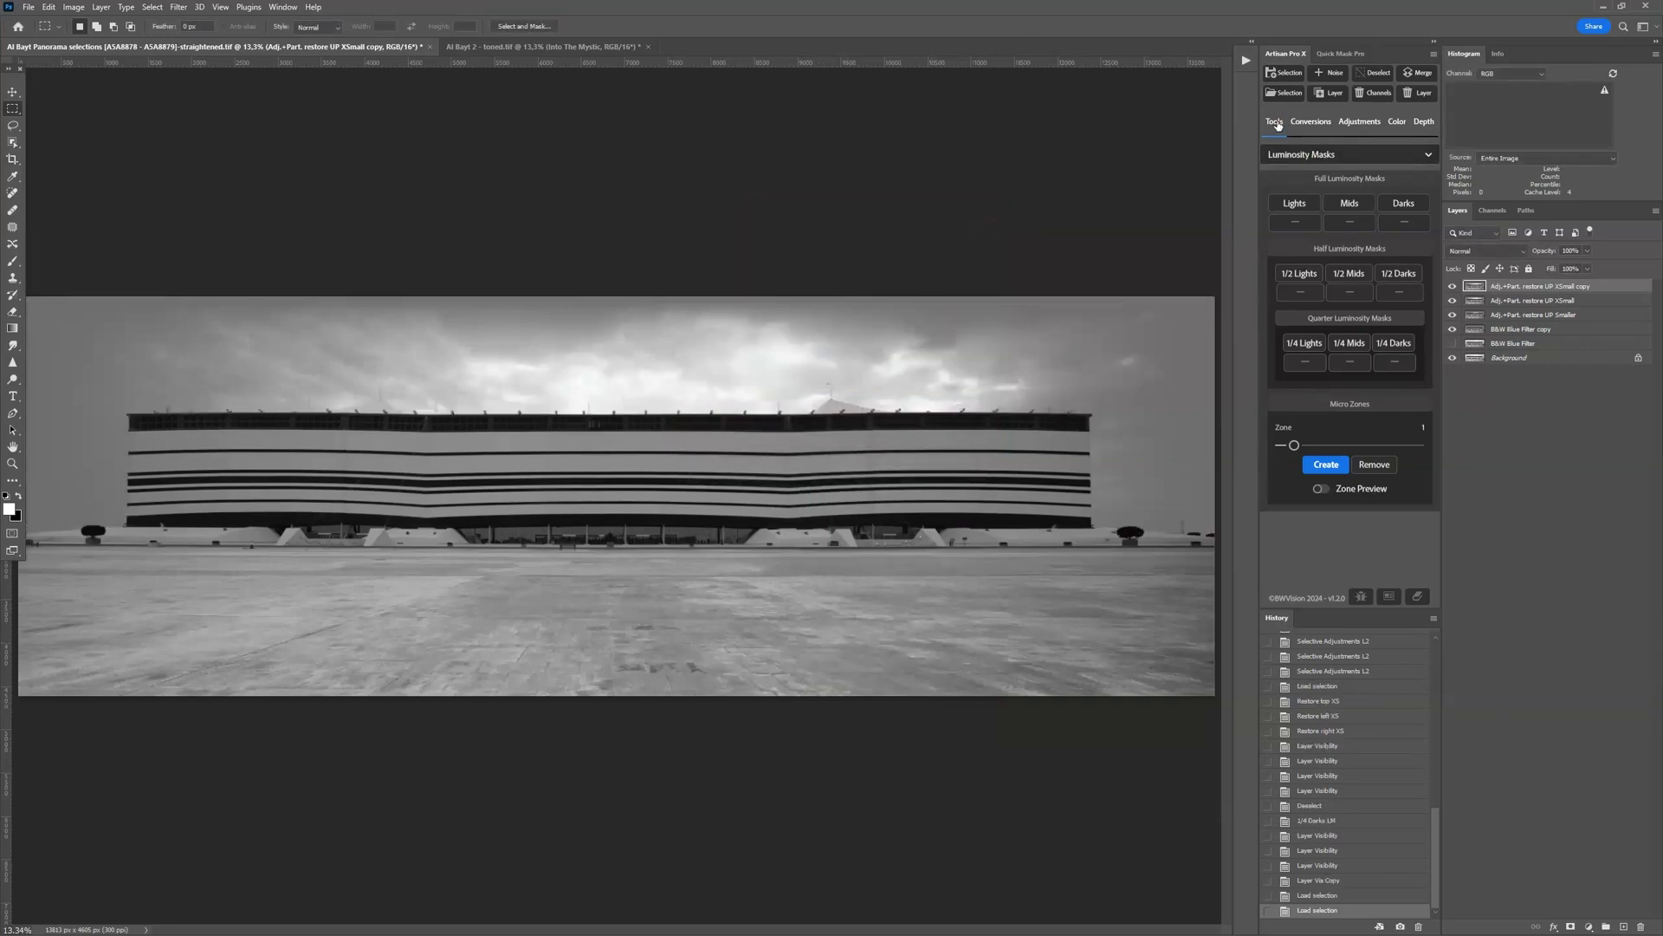
- Darken the selected sky darks on the duplicated layer with nine Selective Adjustments passes at strength 2 from Pro Adjustments
click(1287, 155)
click(1291, 199)
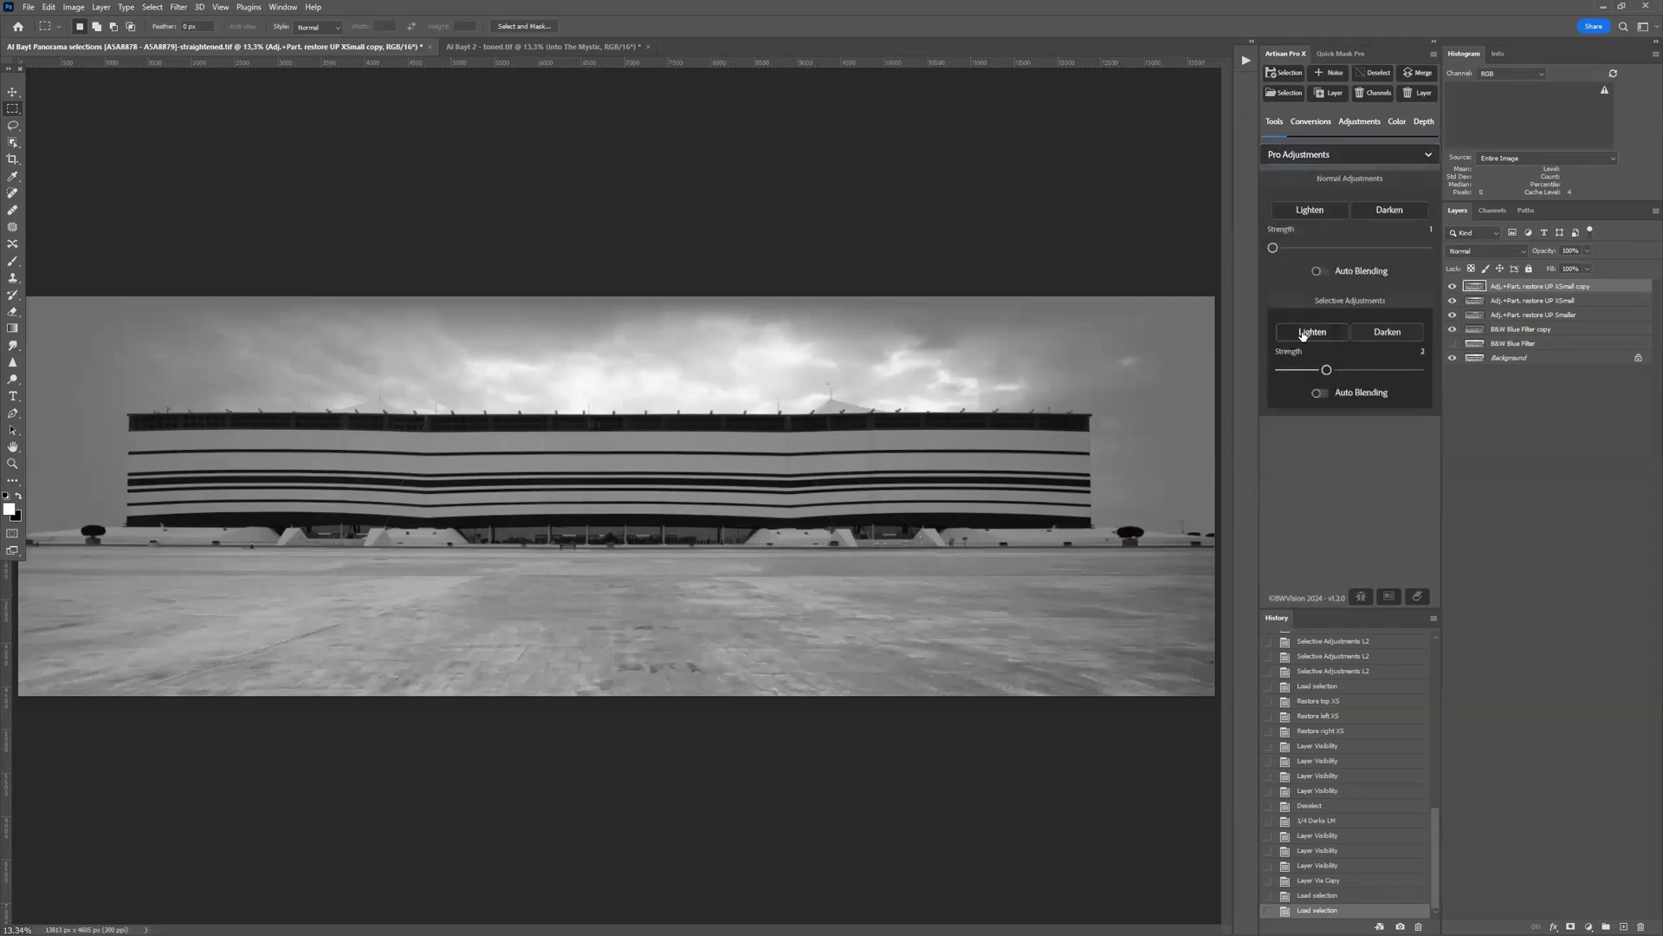
click(1391, 337)
click(1389, 338)
click(1389, 338)
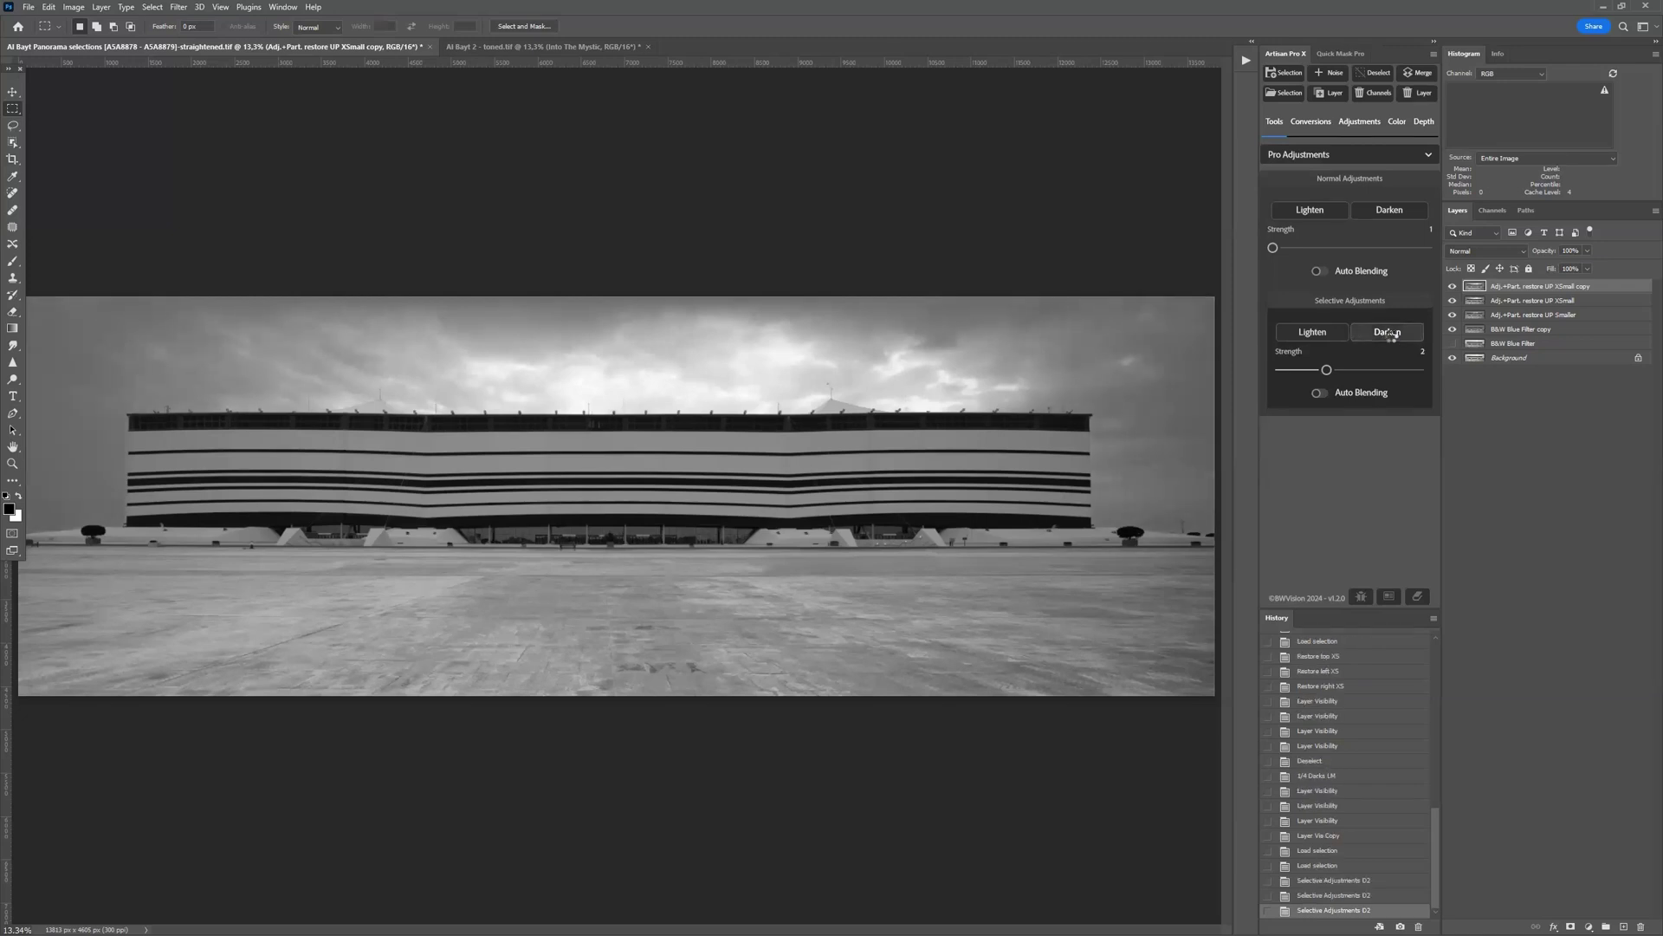
click(1391, 336)
click(1389, 336)
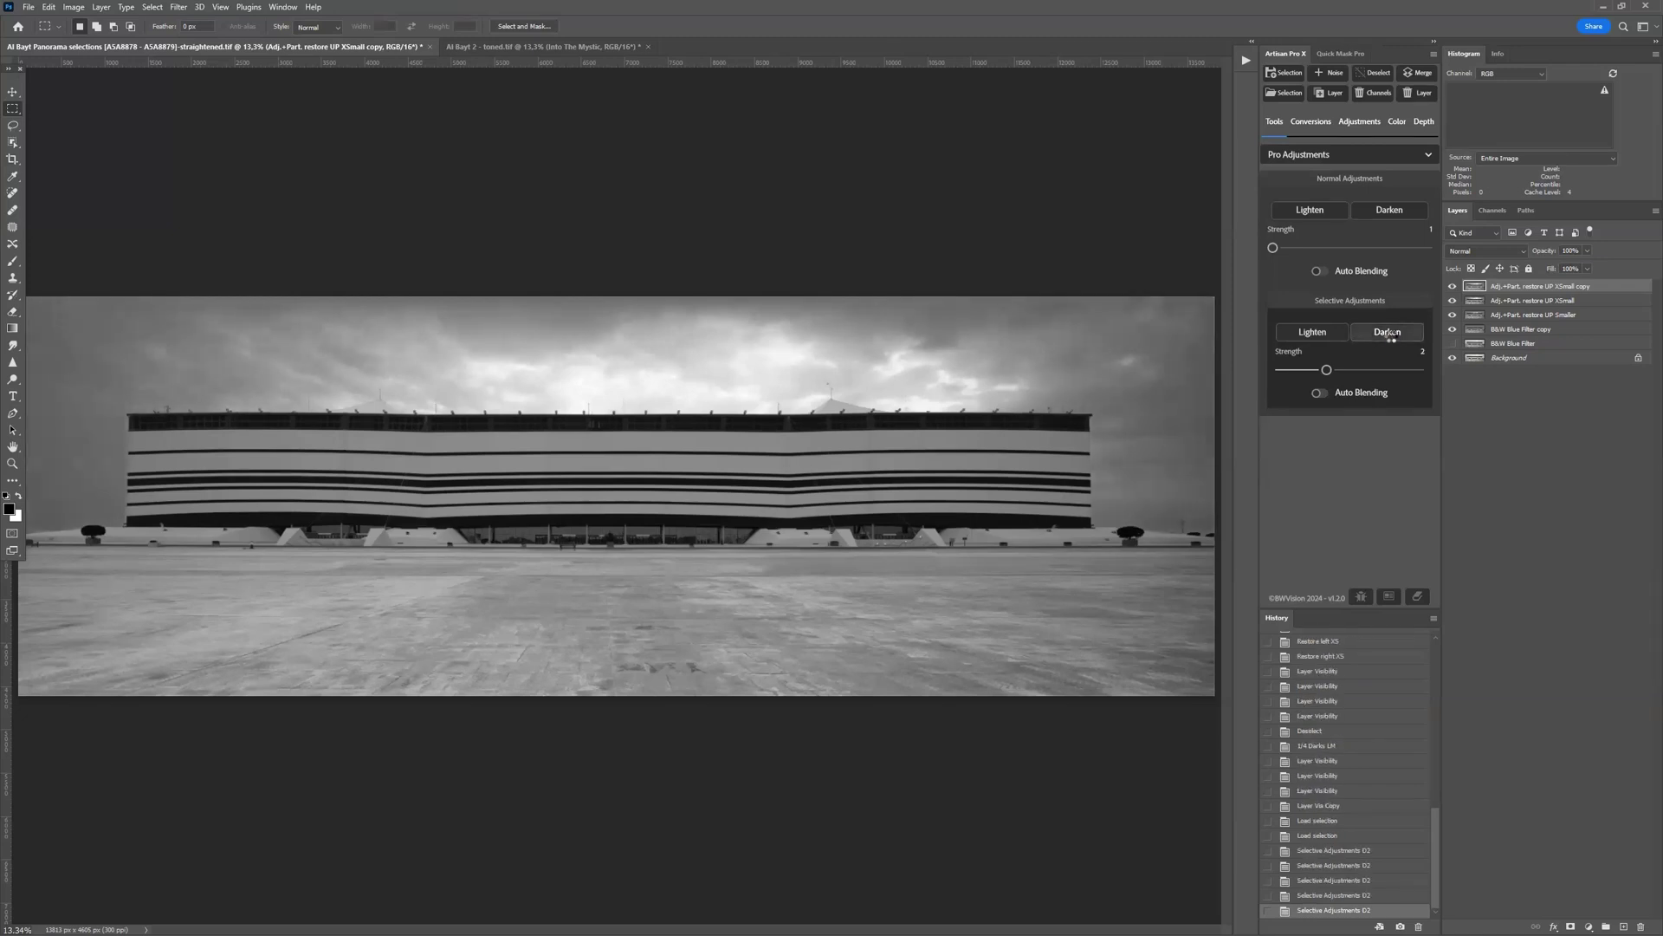
click(1390, 334)
click(1392, 337)
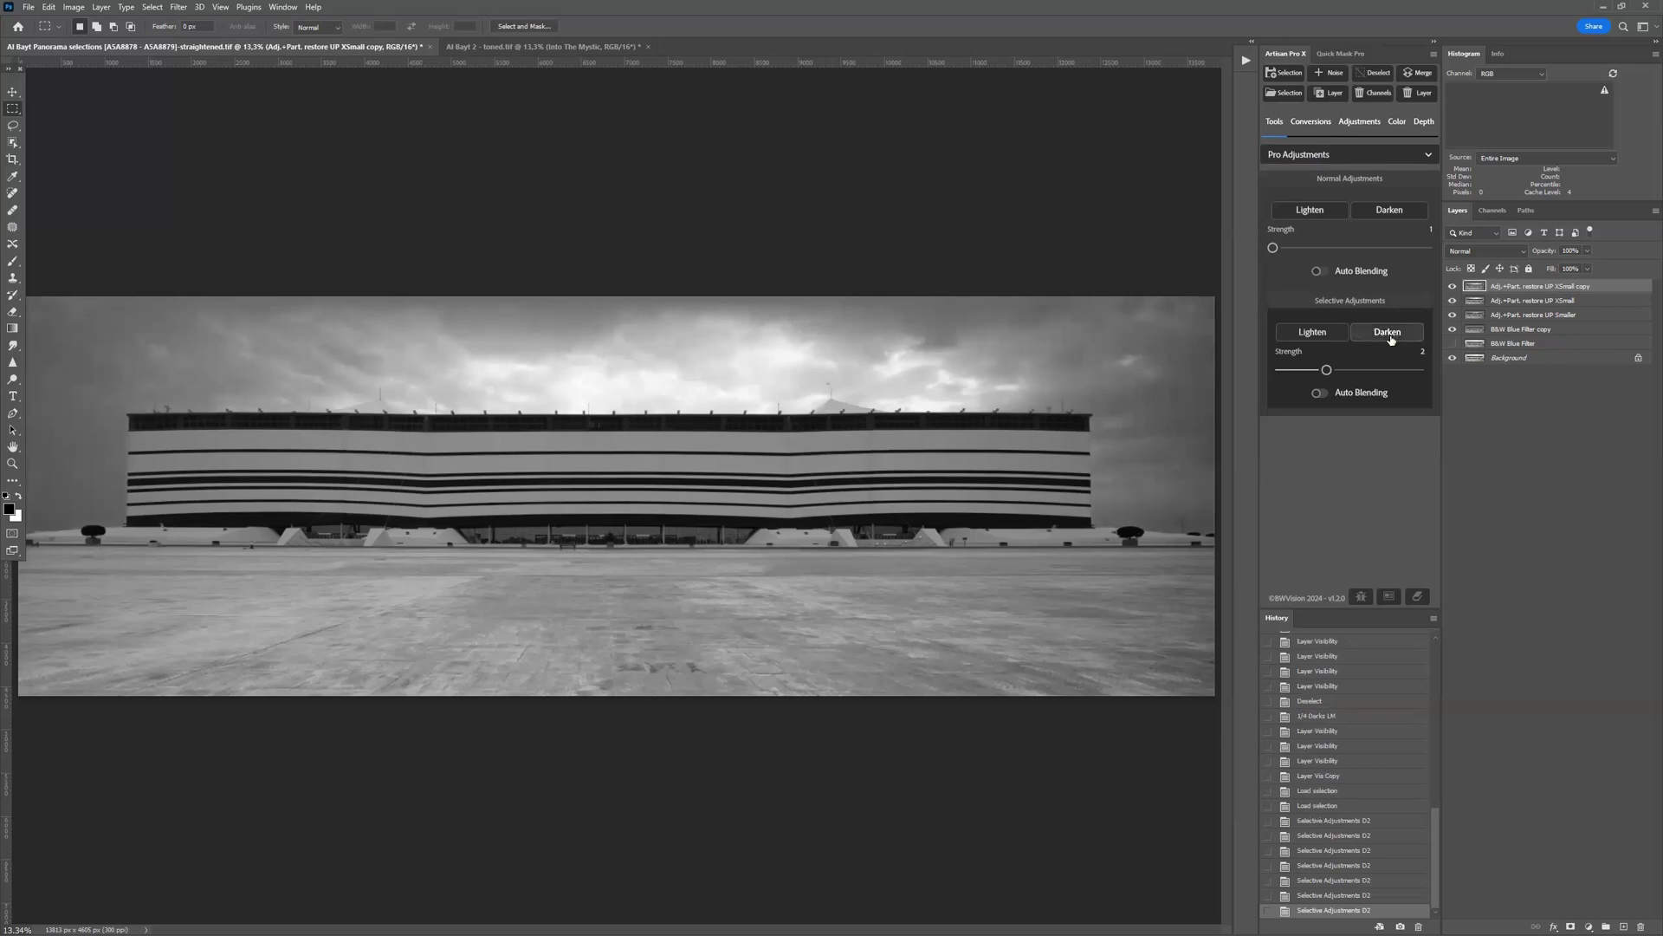
click(1390, 338)
click(1388, 337)
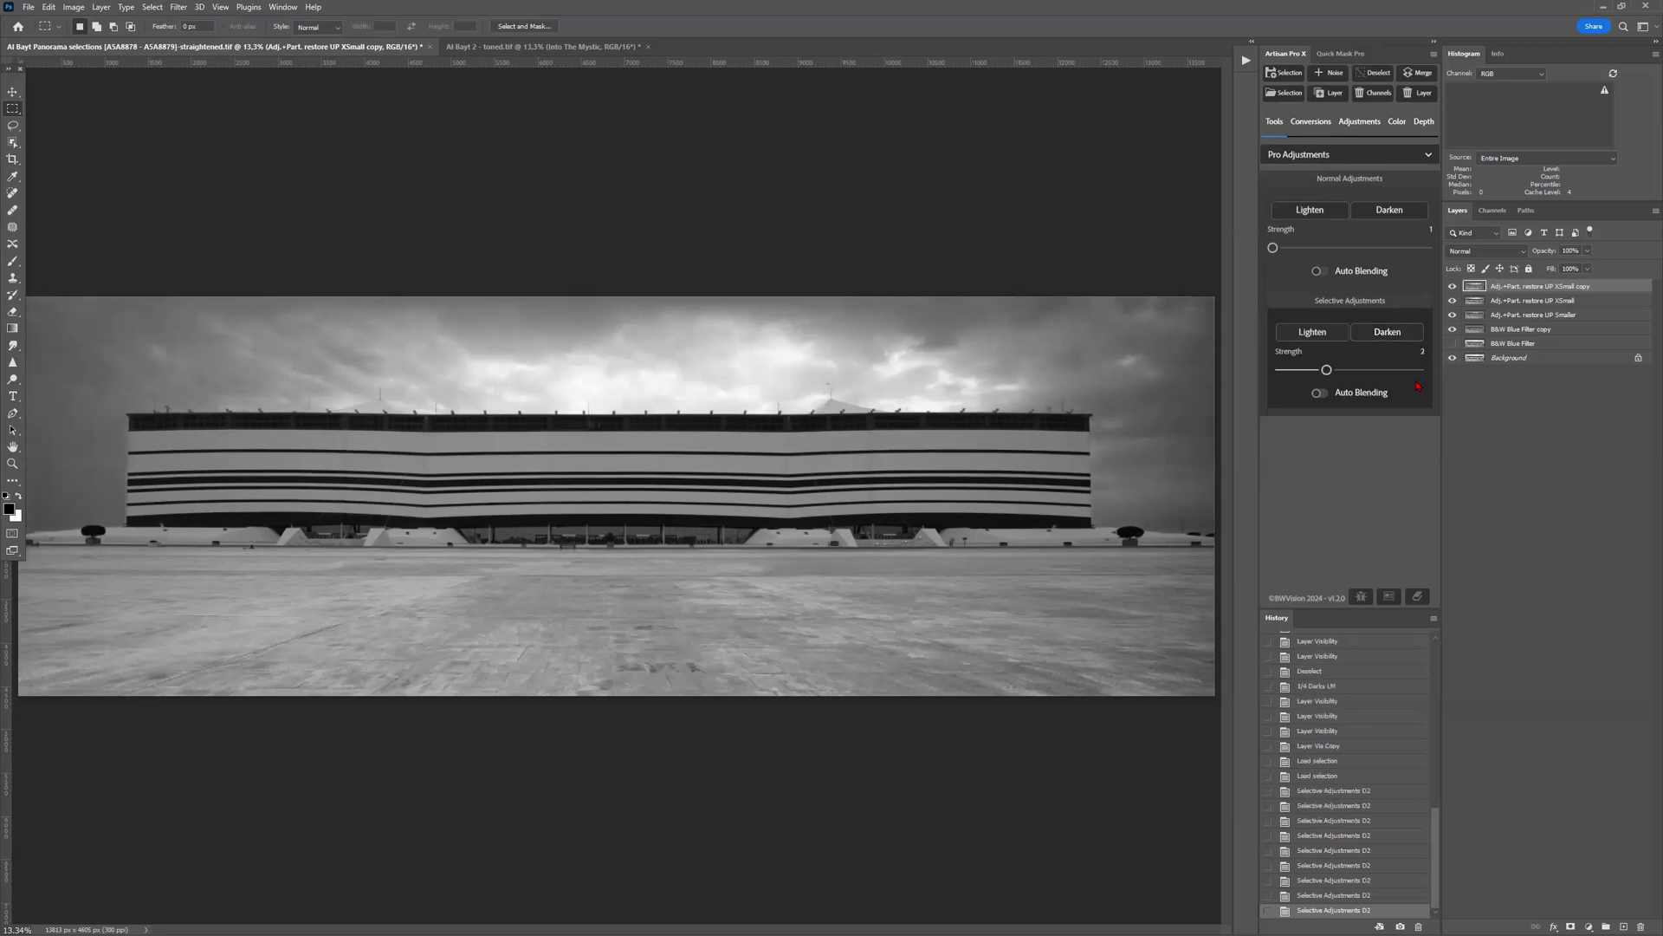
- Compare the sky with and without the darkened duplicate layer, and judge the whole image at a reduced size
click(1453, 287)
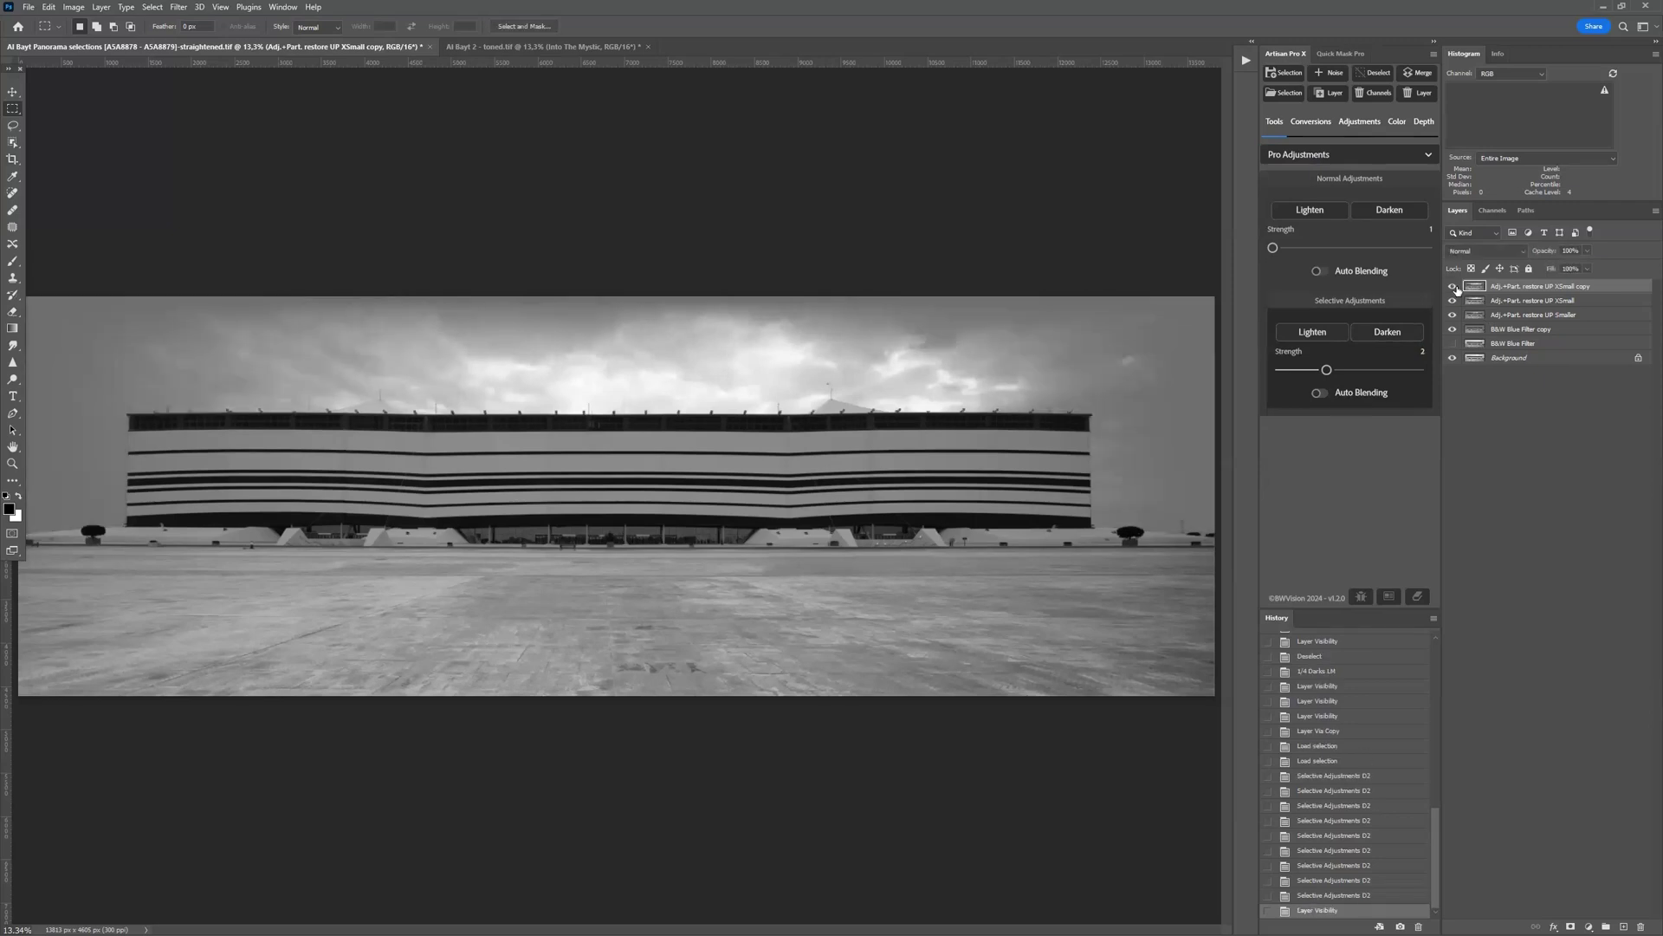
click(1455, 288)
click(1454, 287)
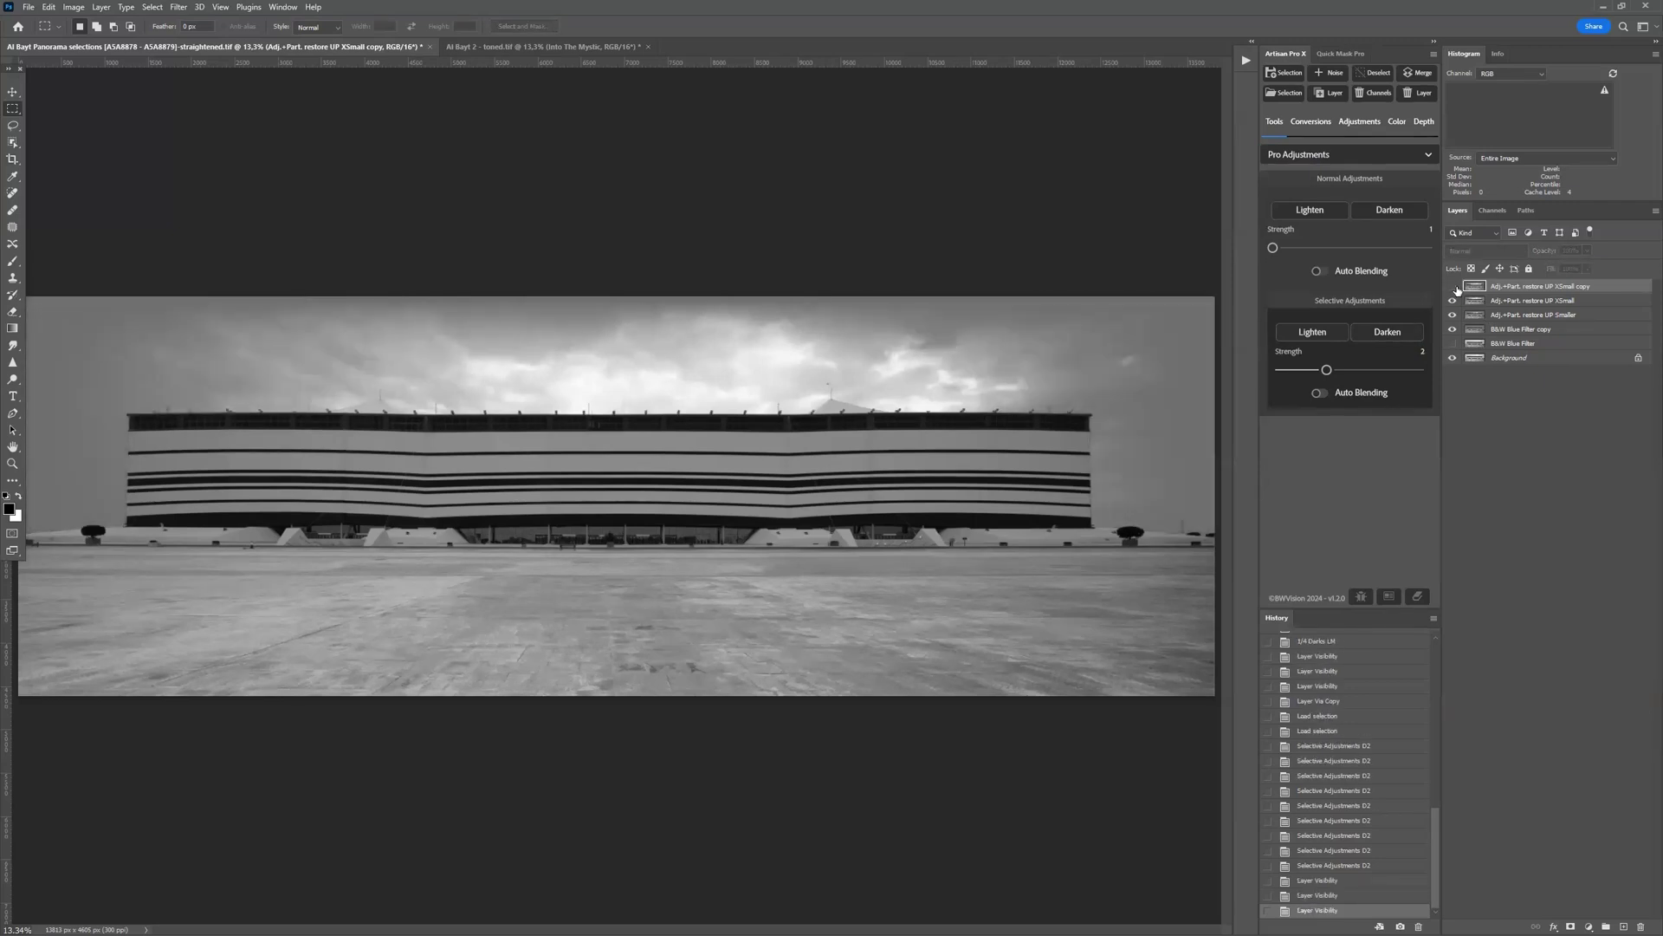
click(1454, 287)
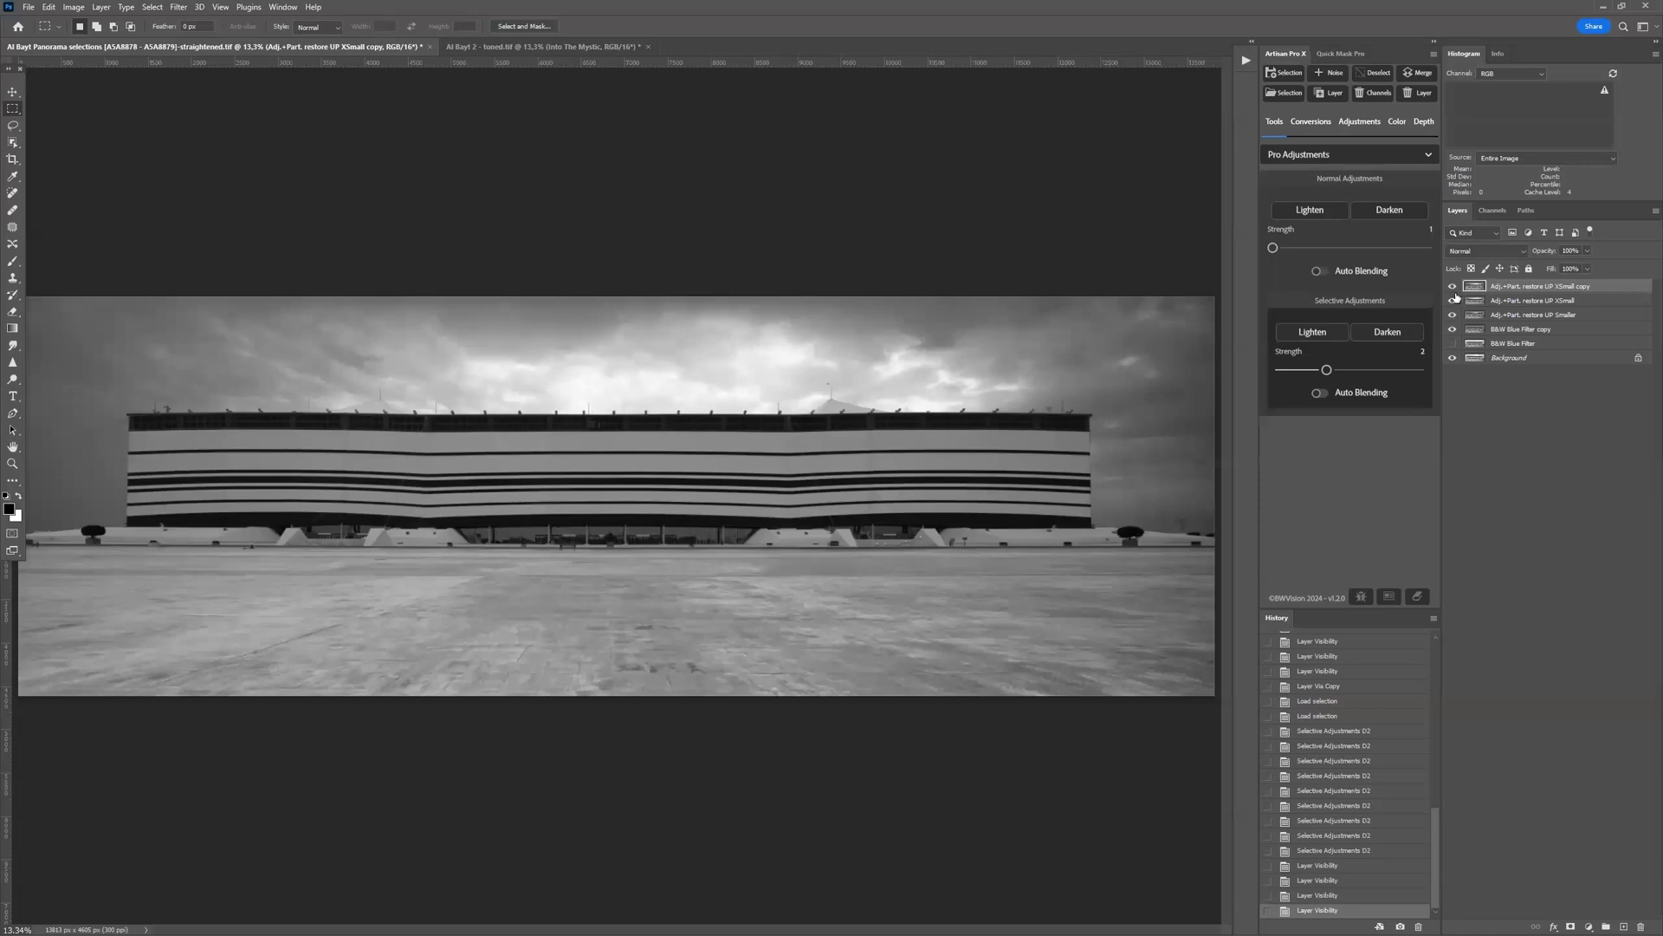
key(ctrl+minus)
key(ctrl+minus)
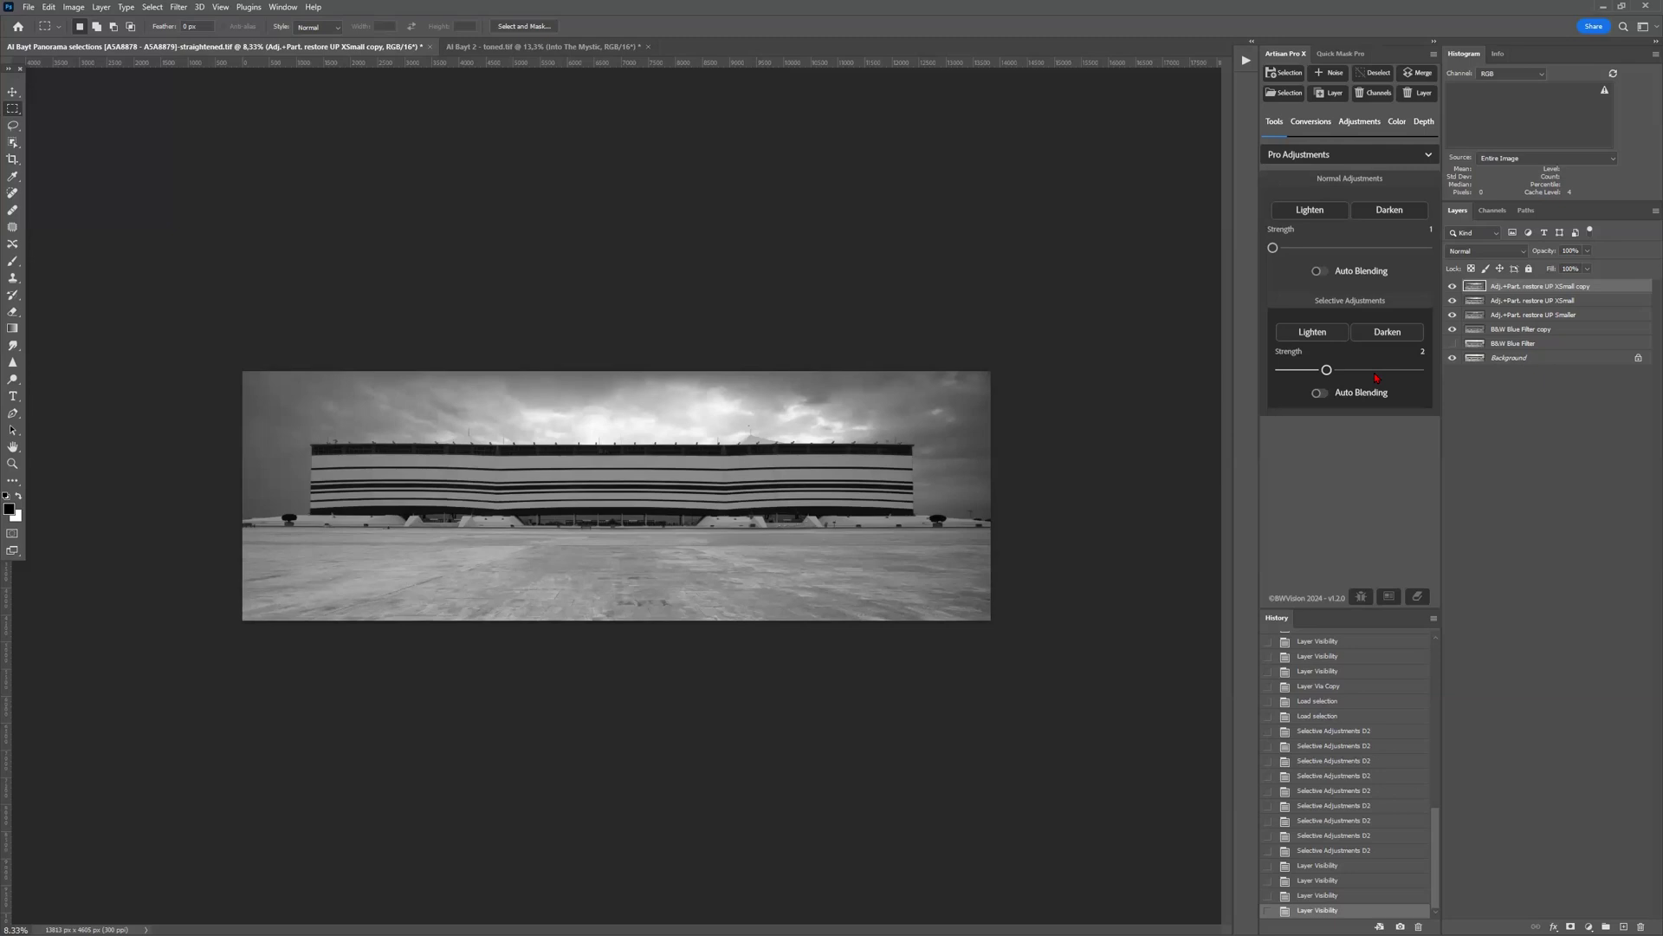
- Examine the Lights2.75 to Lights3.75 copy masks and the Darks2.25 mask, and return to the RGB composite and the layer list
click(1491, 210)
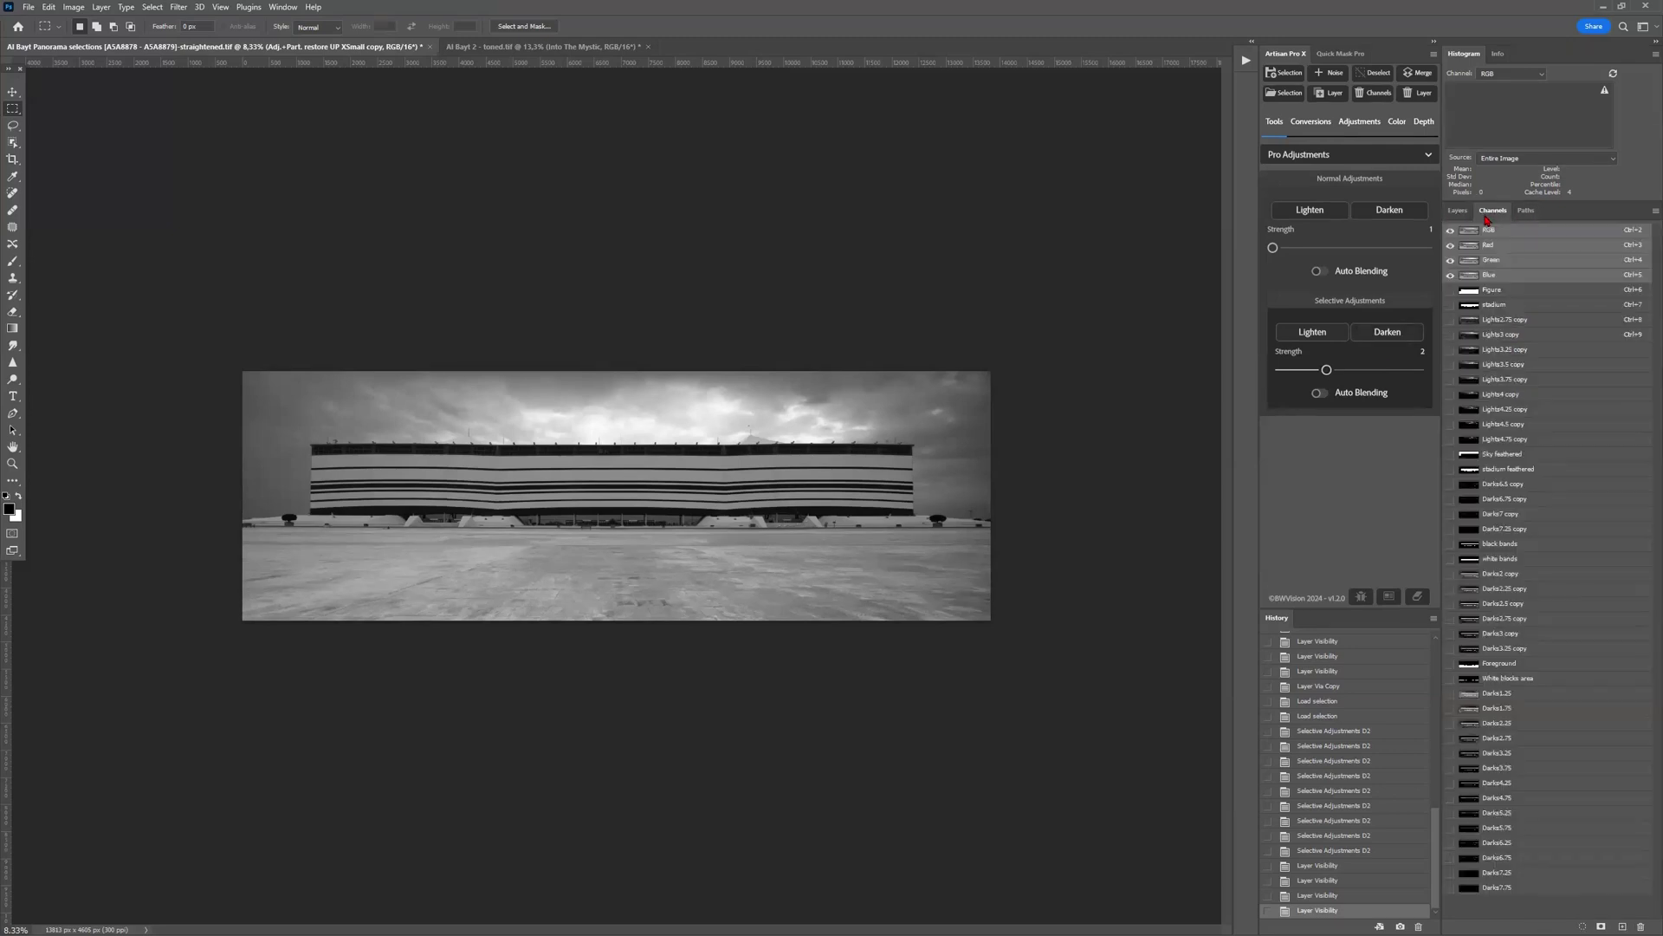
click(1514, 351)
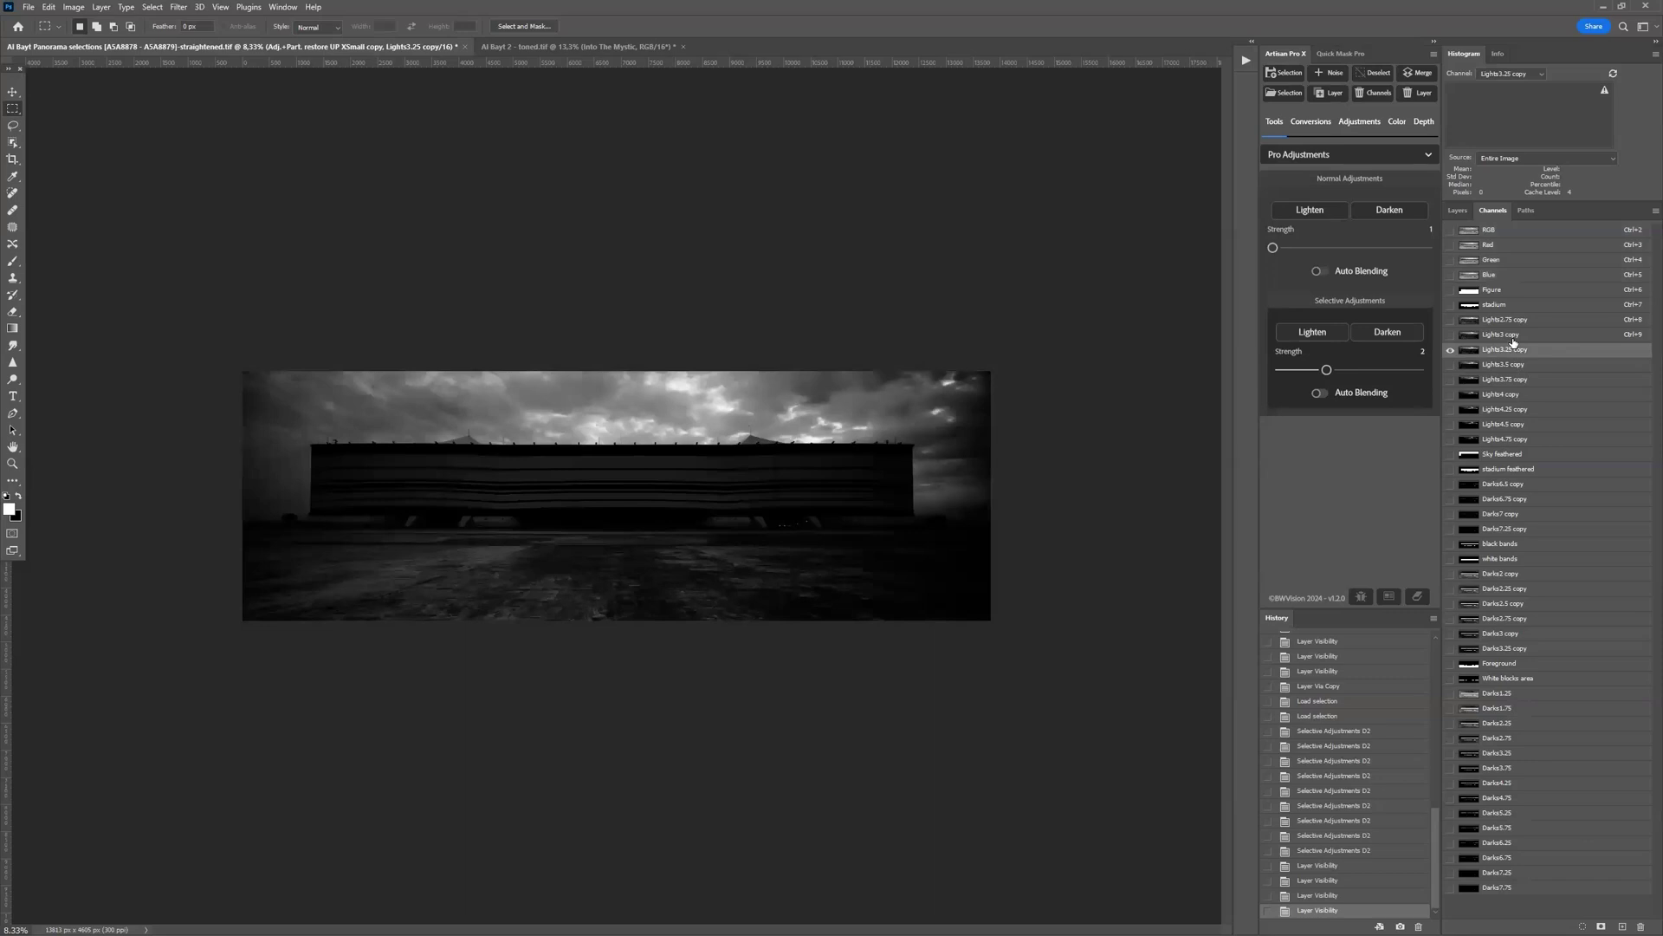
click(1514, 338)
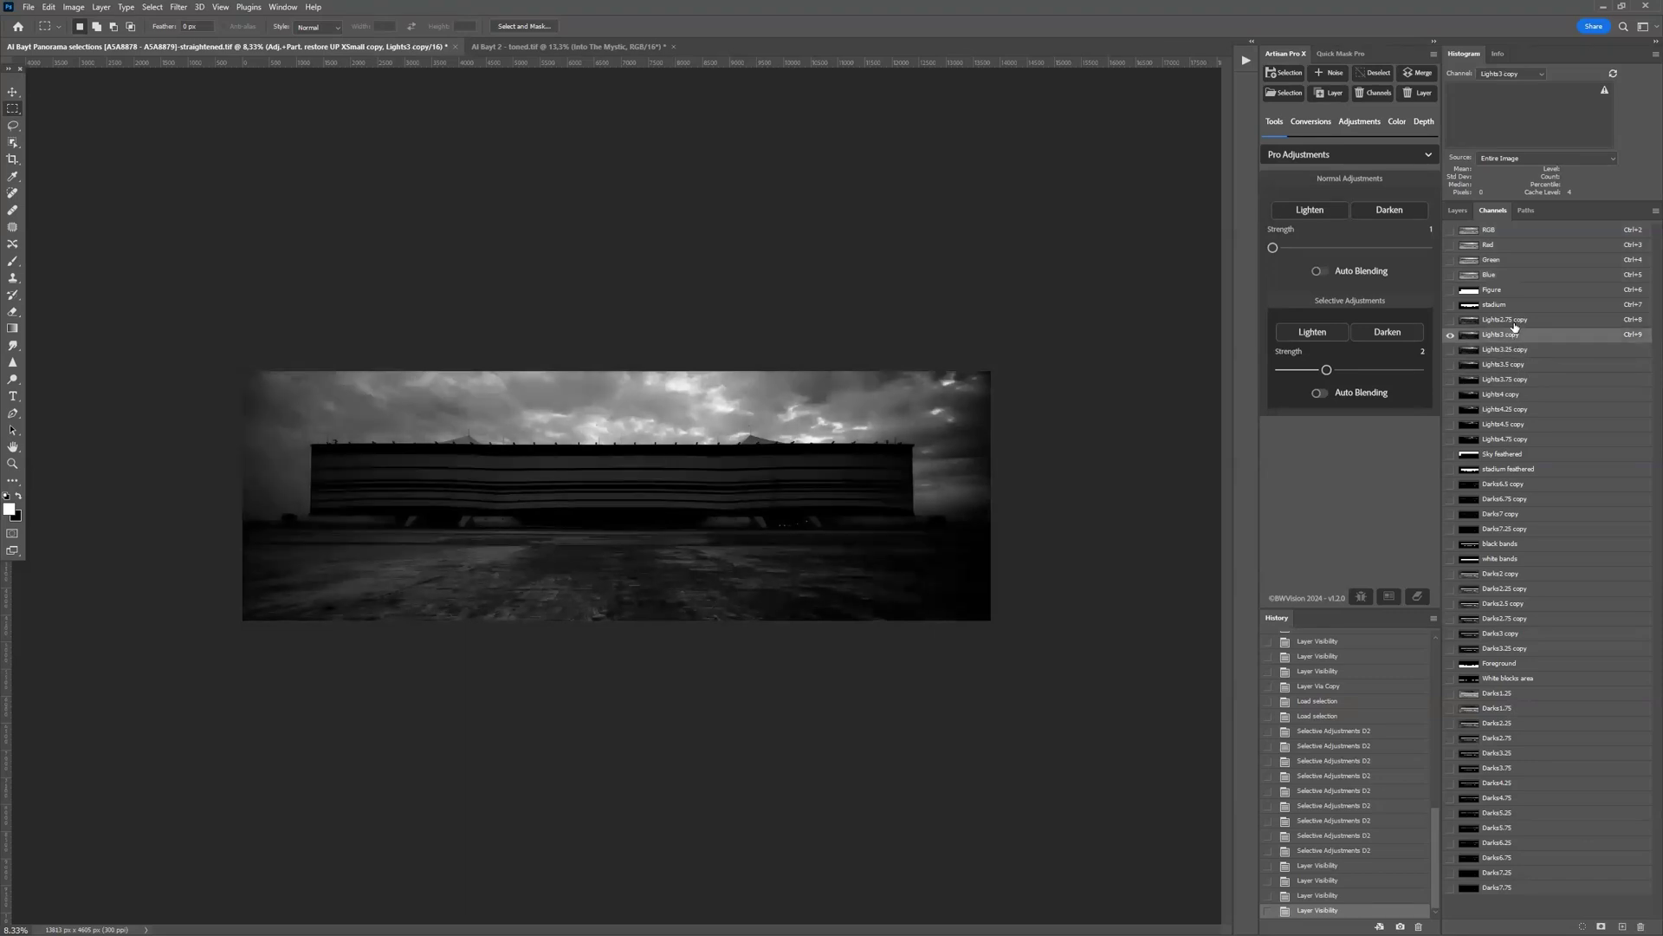
click(1514, 320)
click(1519, 365)
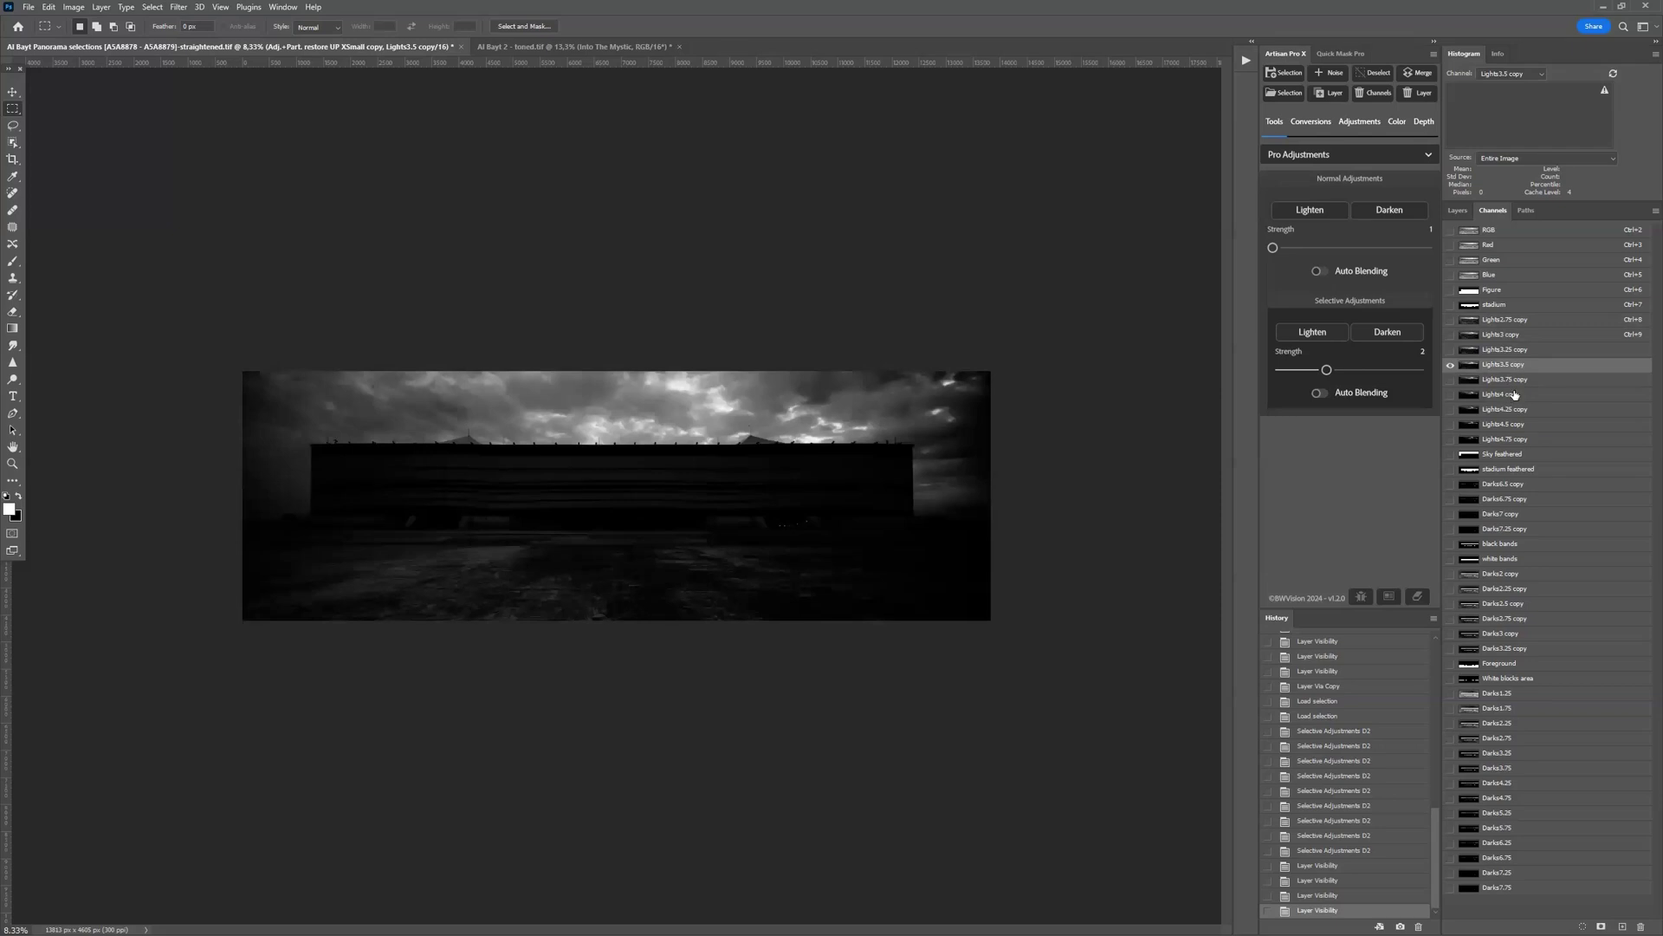
click(1516, 380)
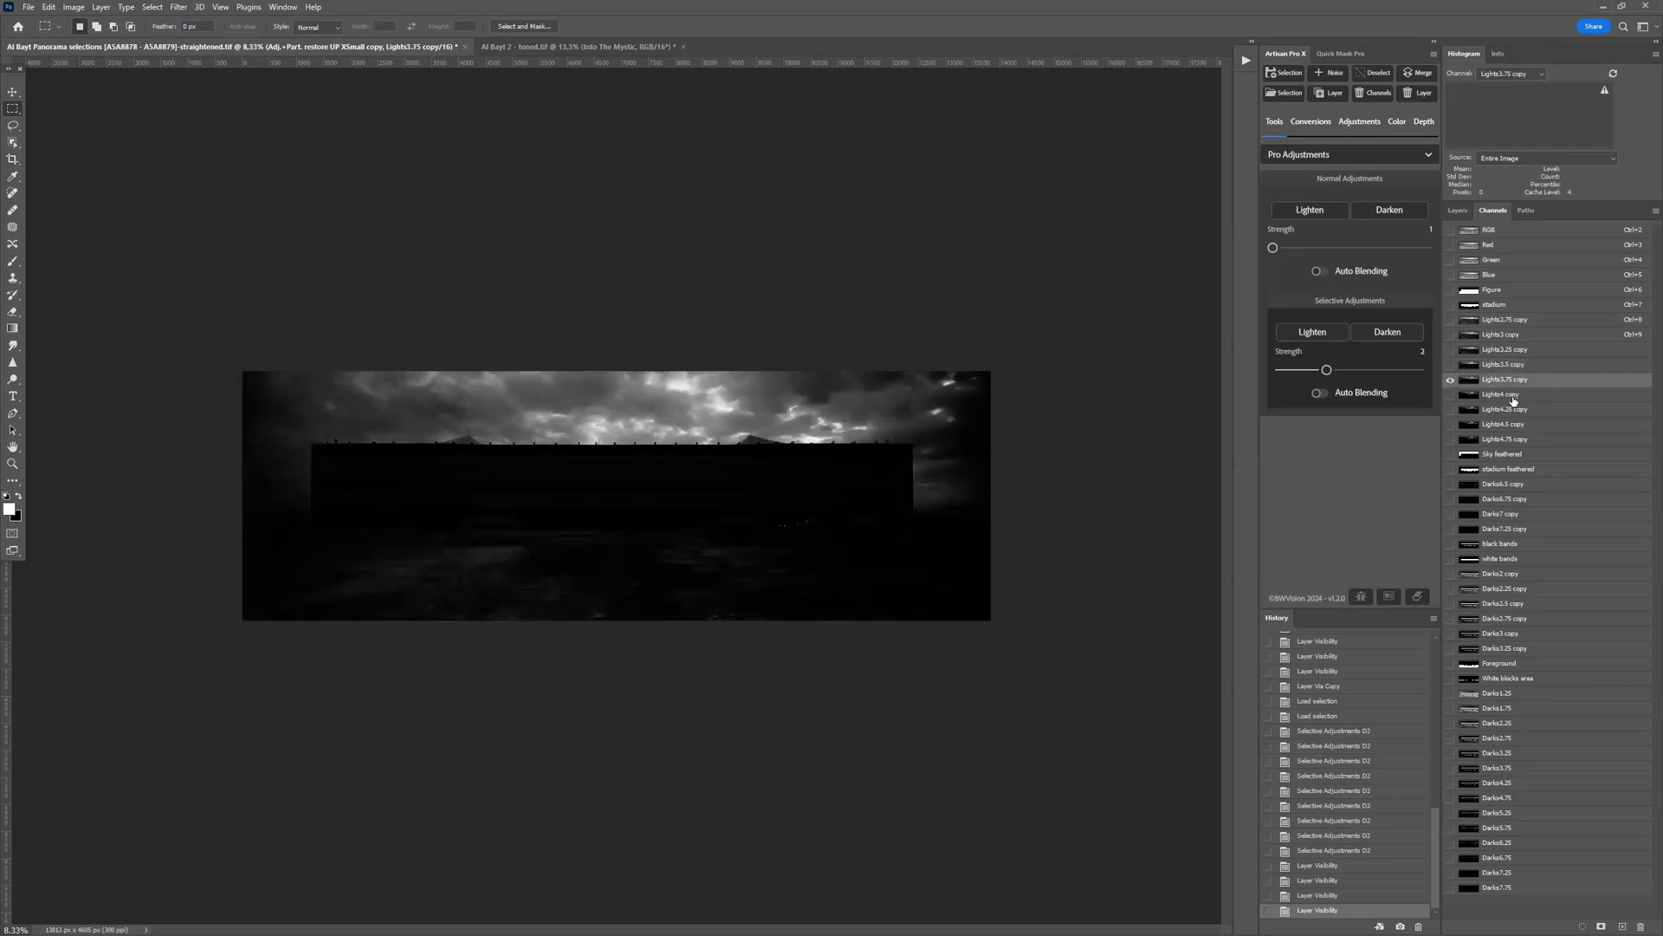
click(1512, 724)
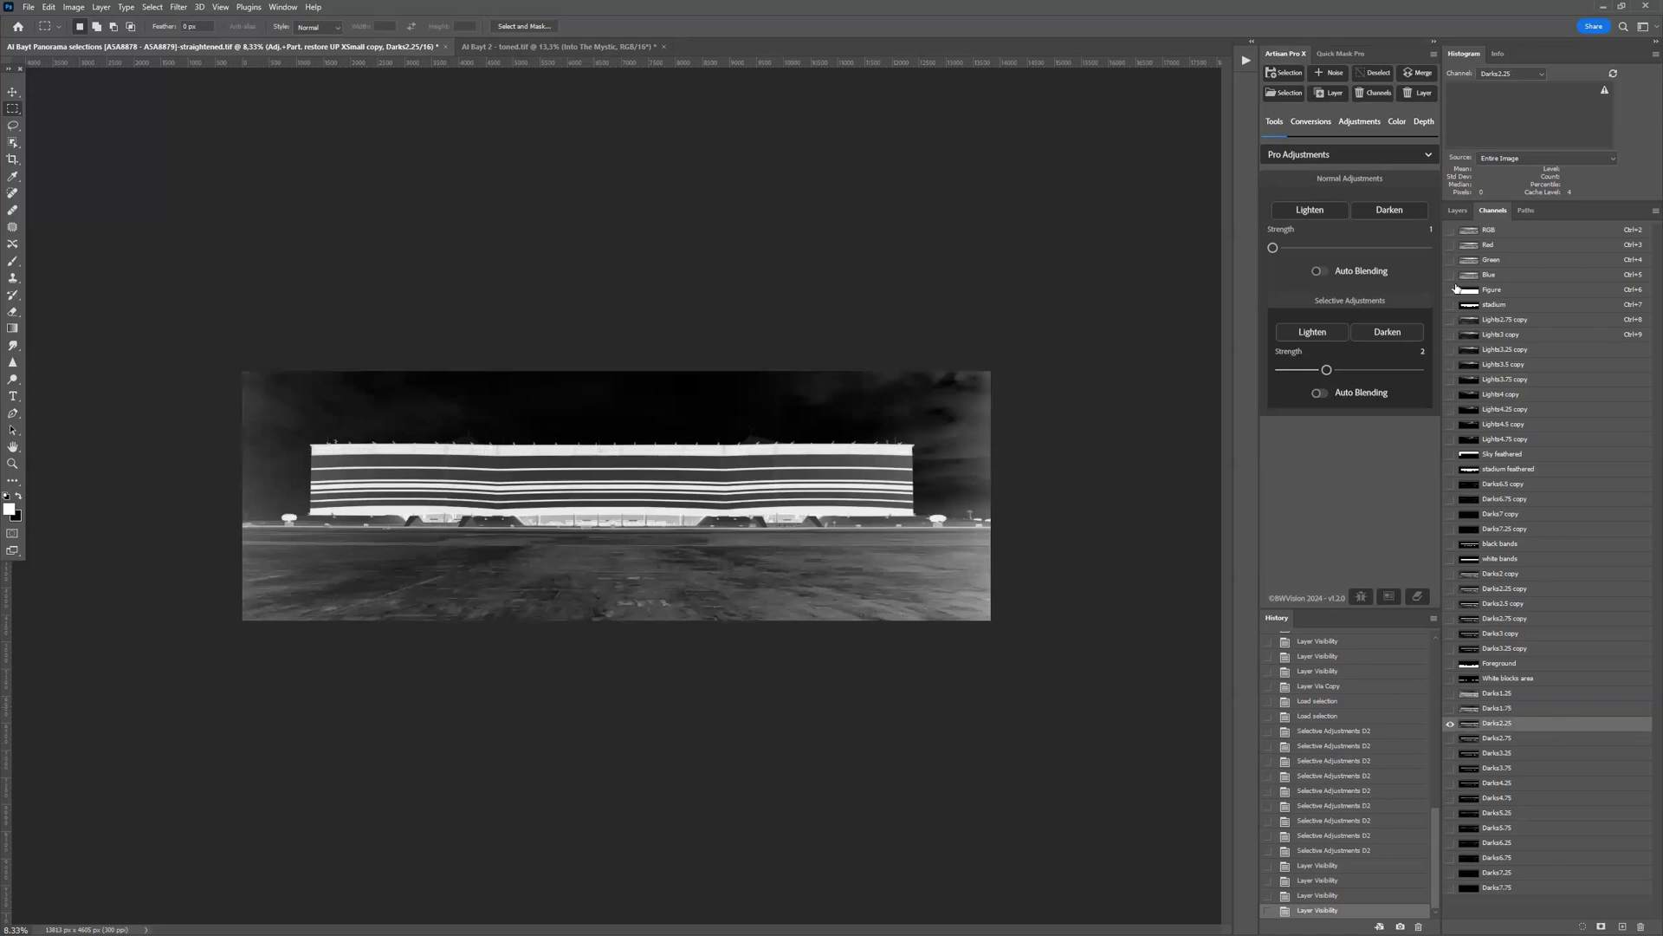
click(1487, 231)
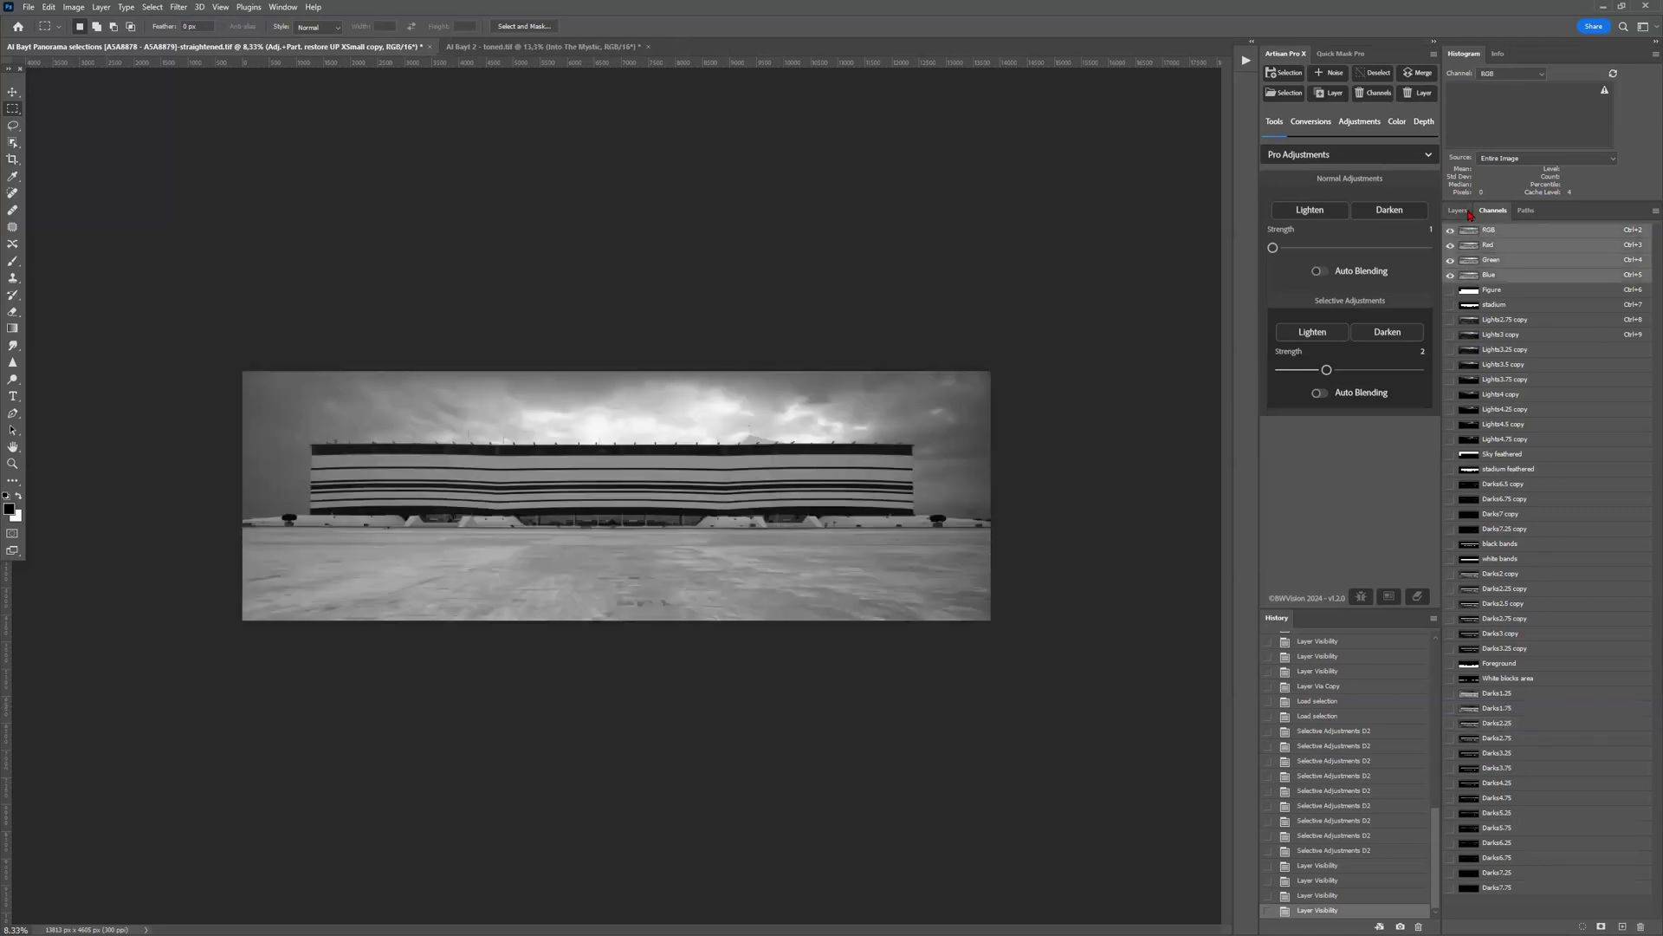
click(1458, 211)
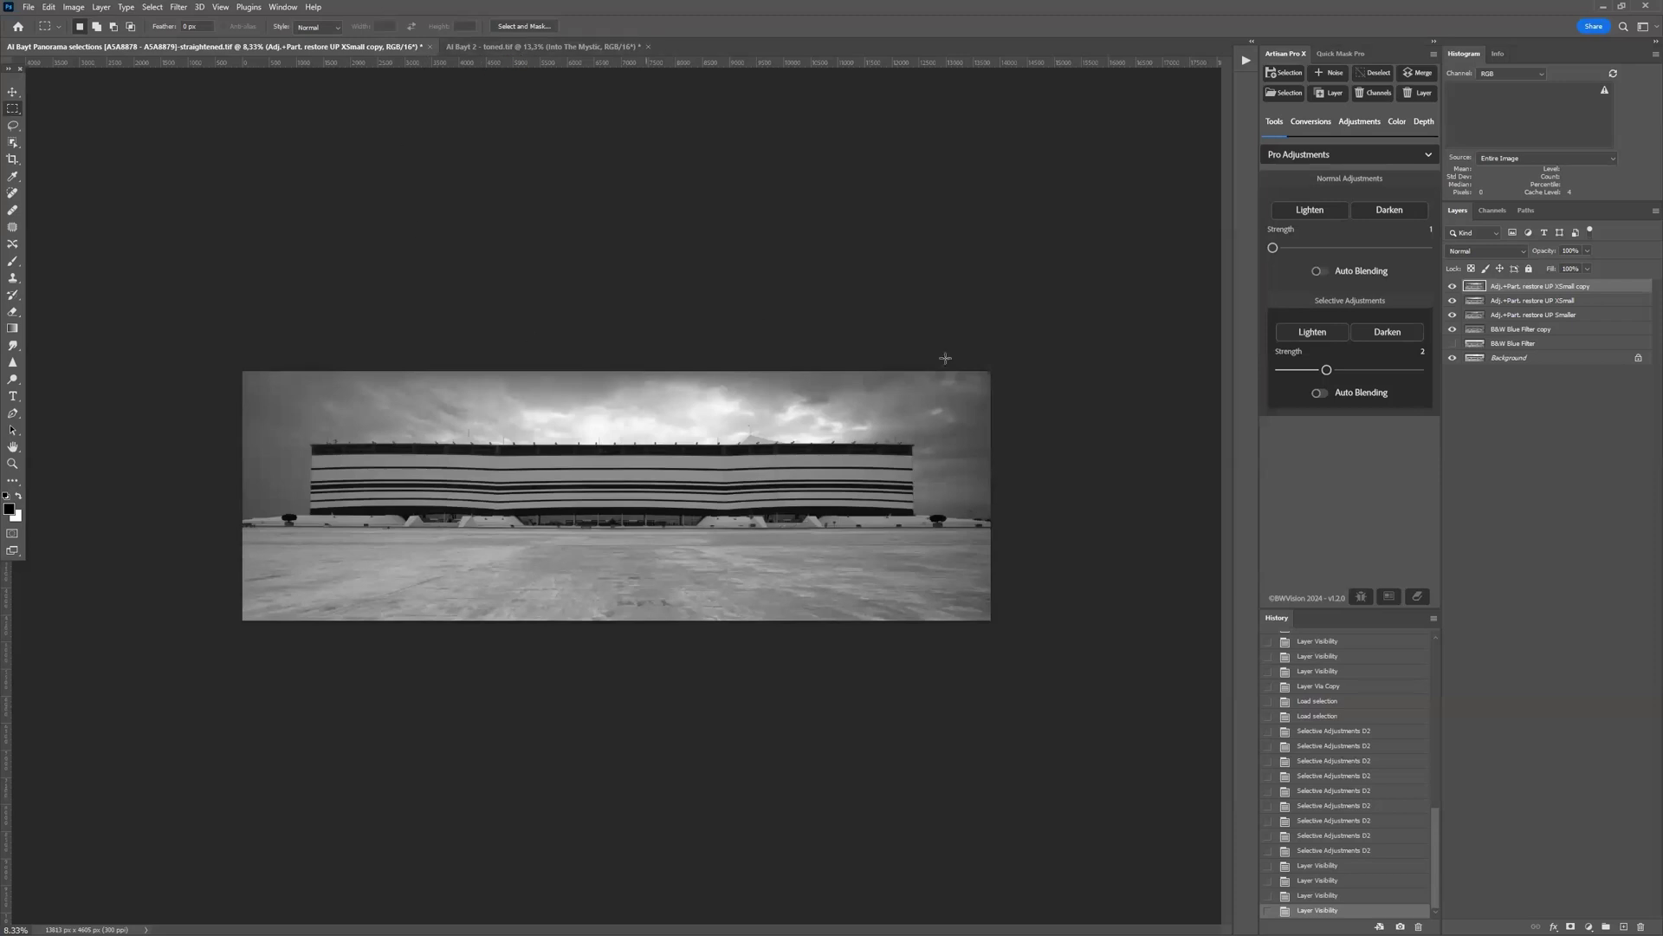
- Inspect Al Bayt 2 - toned.tif as reference, and compare the working panorama with and without its topmost darkened layer
click(531, 48)
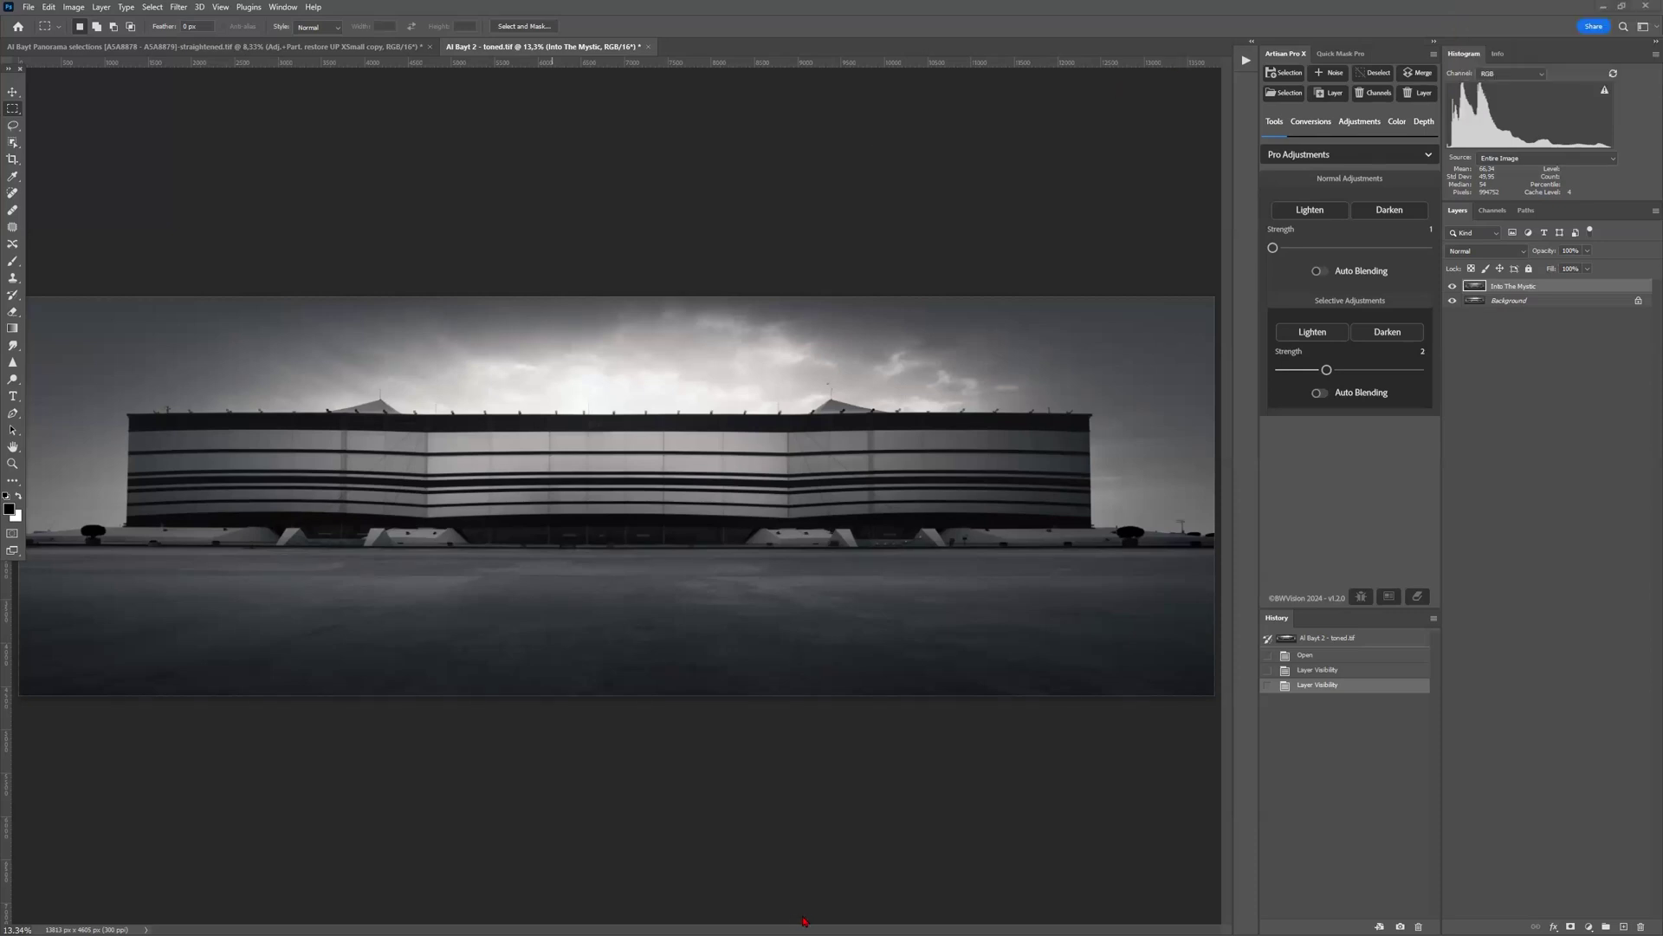
key(alt+Tab)
click(274, 51)
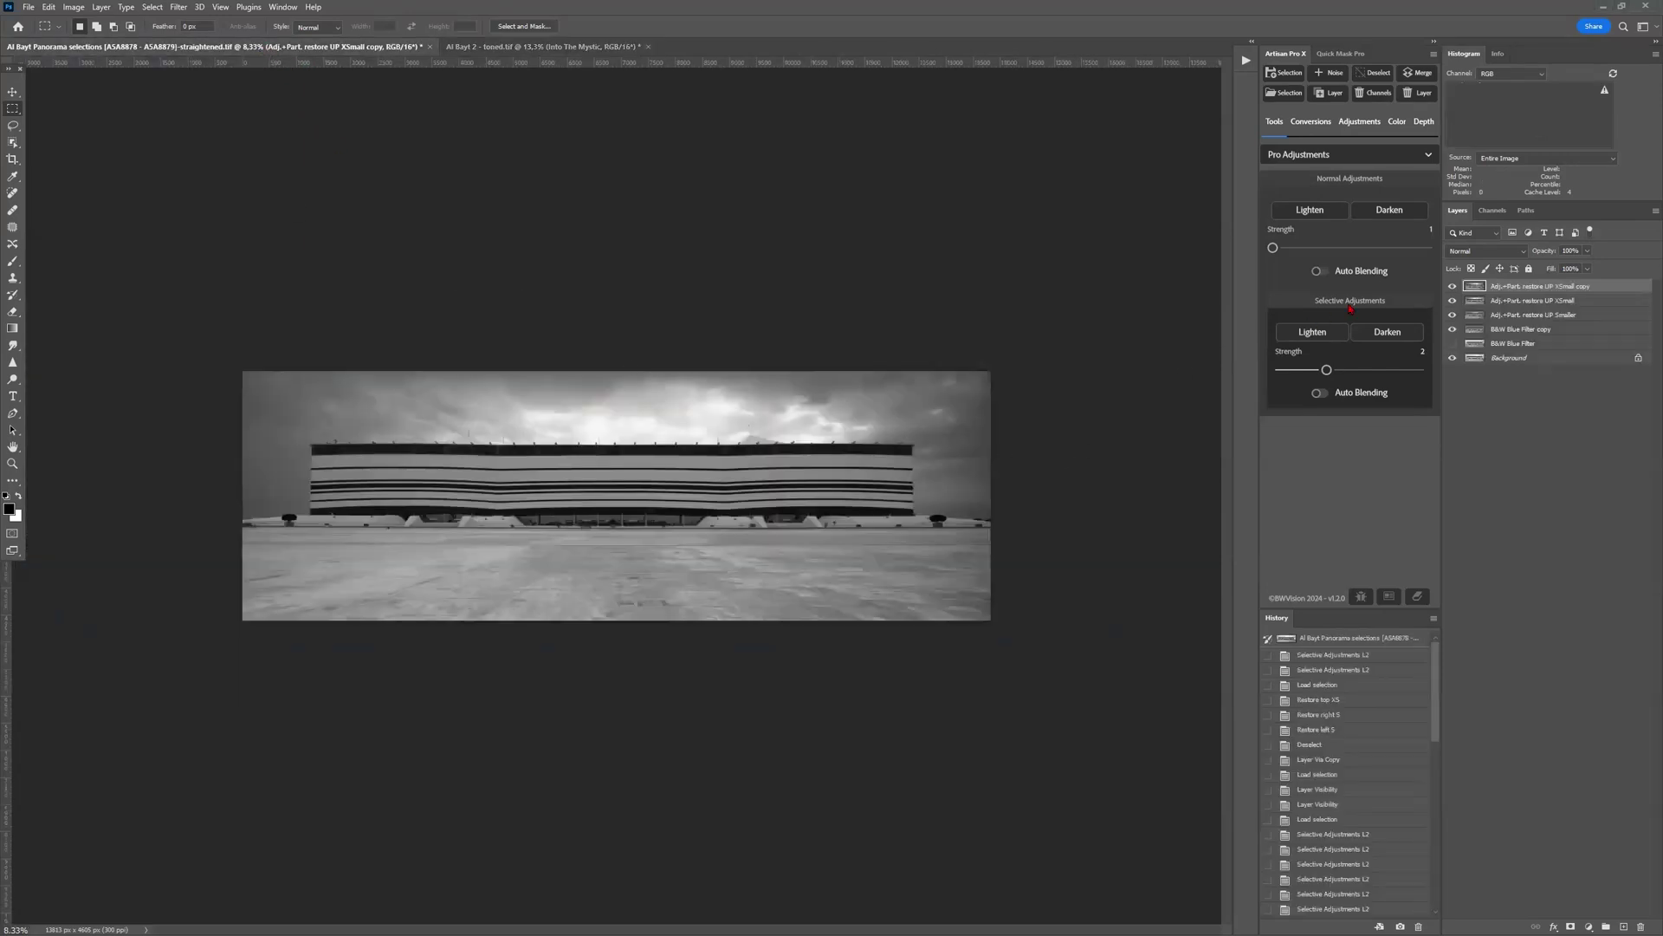
click(1451, 286)
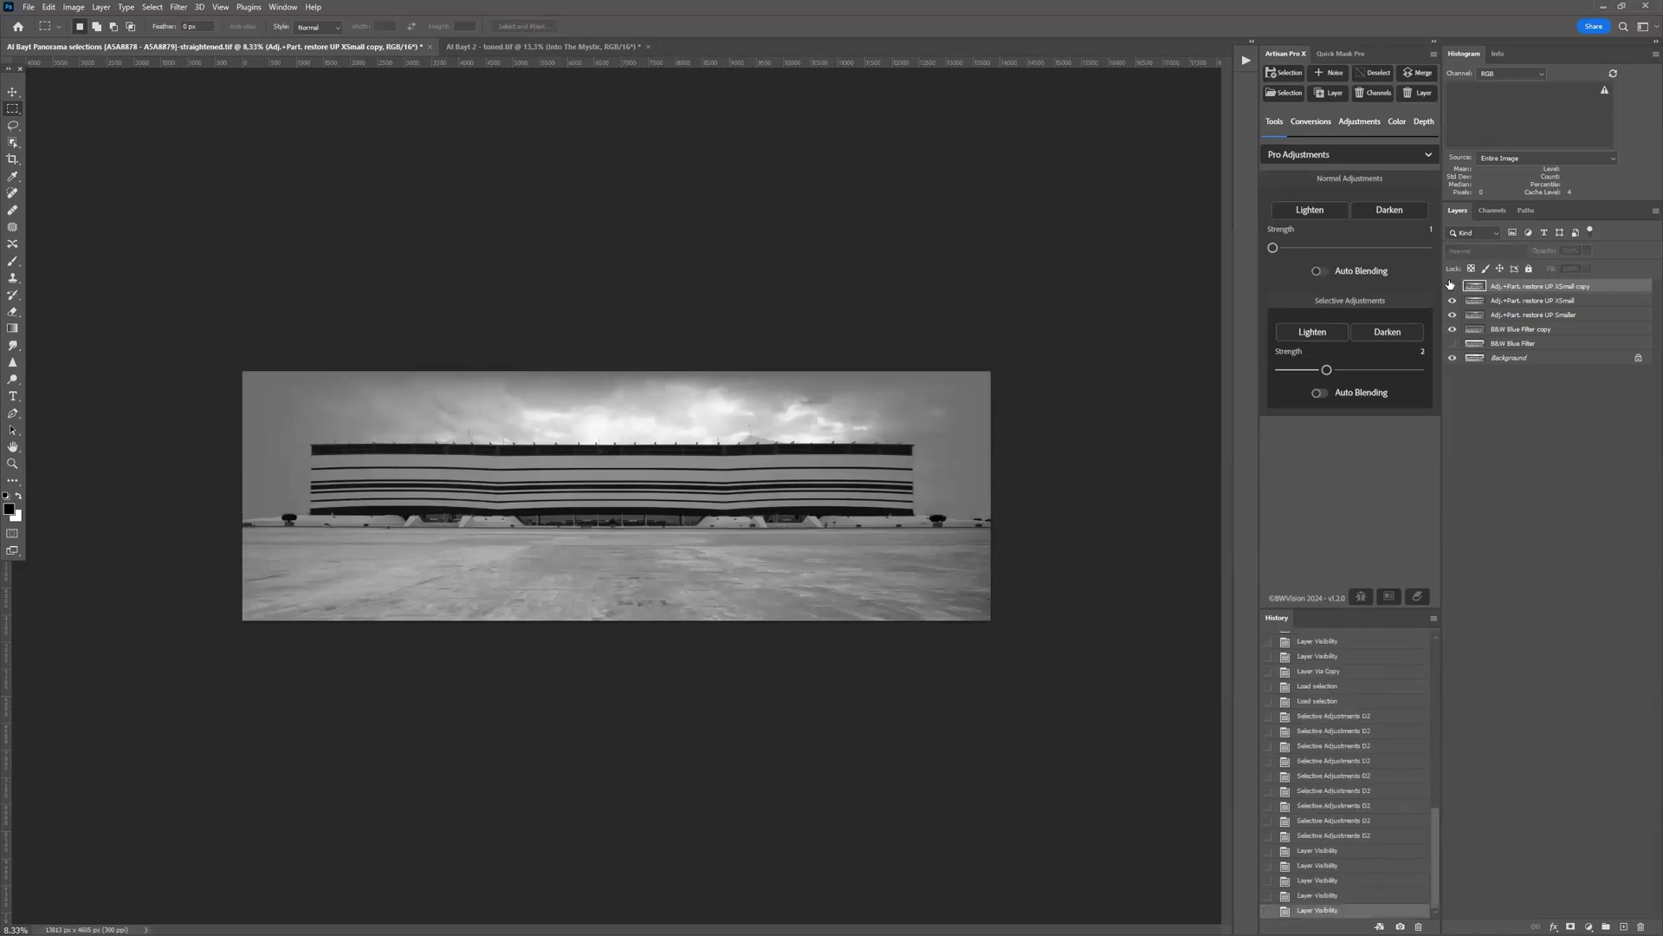
click(1452, 286)
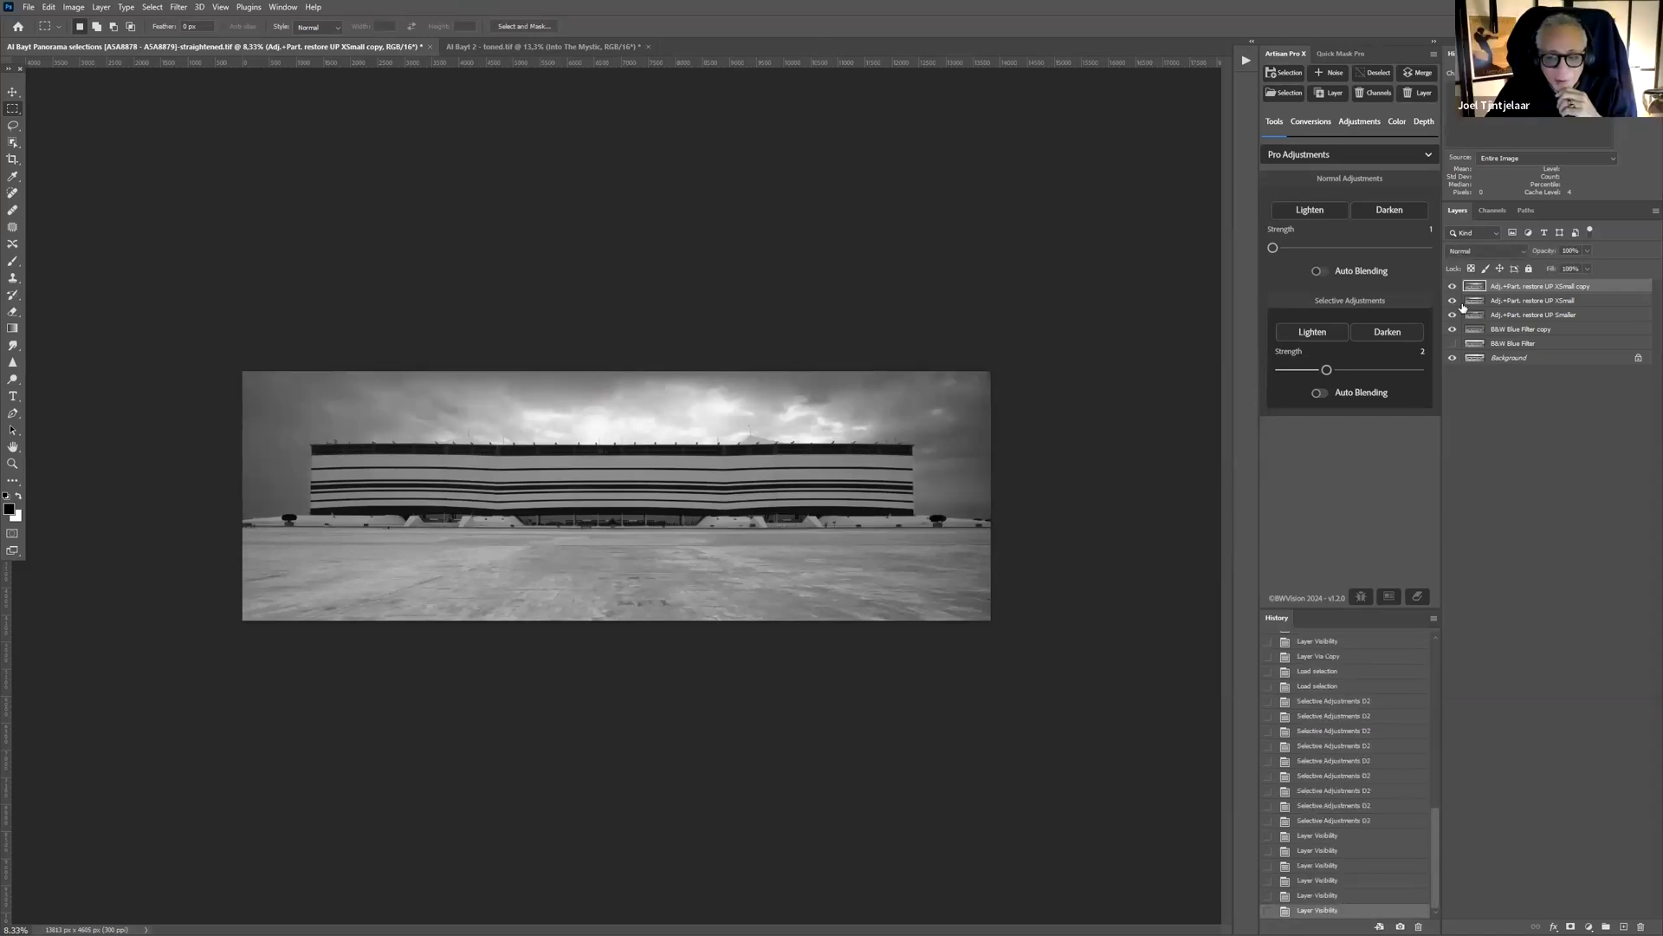
- Review the sky's build-up by hiding and re-showing the three adjustment layers above B&W Blue Filter copy
click(1452, 285)
click(1451, 315)
click(1482, 330)
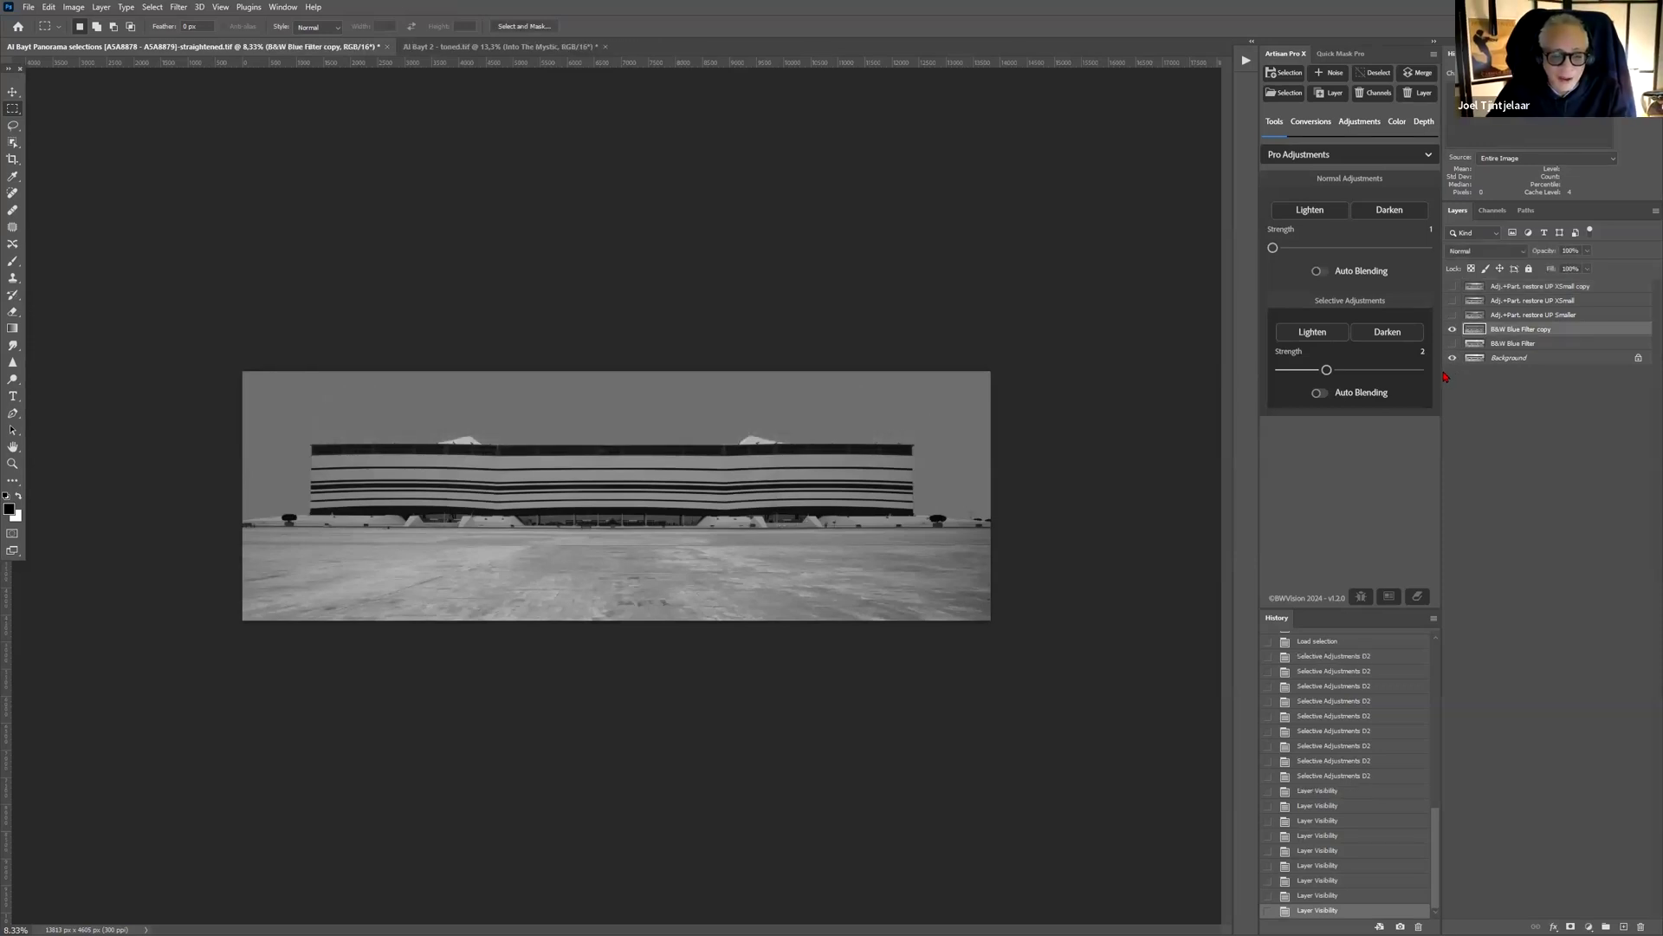
click(1452, 329)
click(1453, 315)
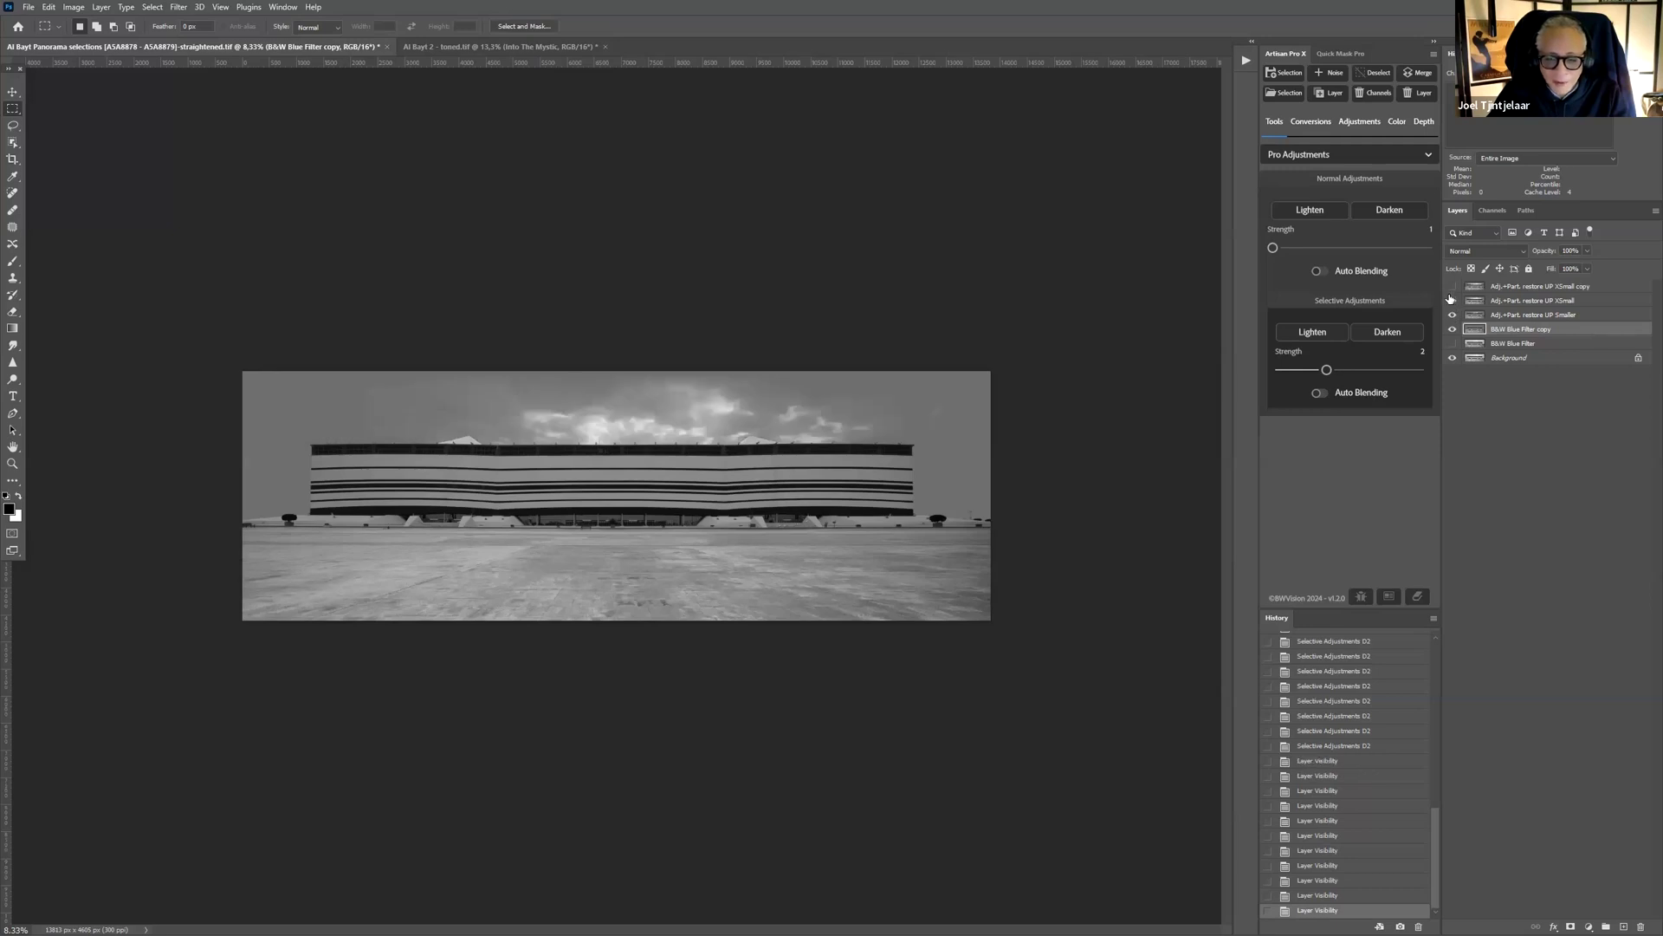
click(1453, 299)
click(1453, 299)
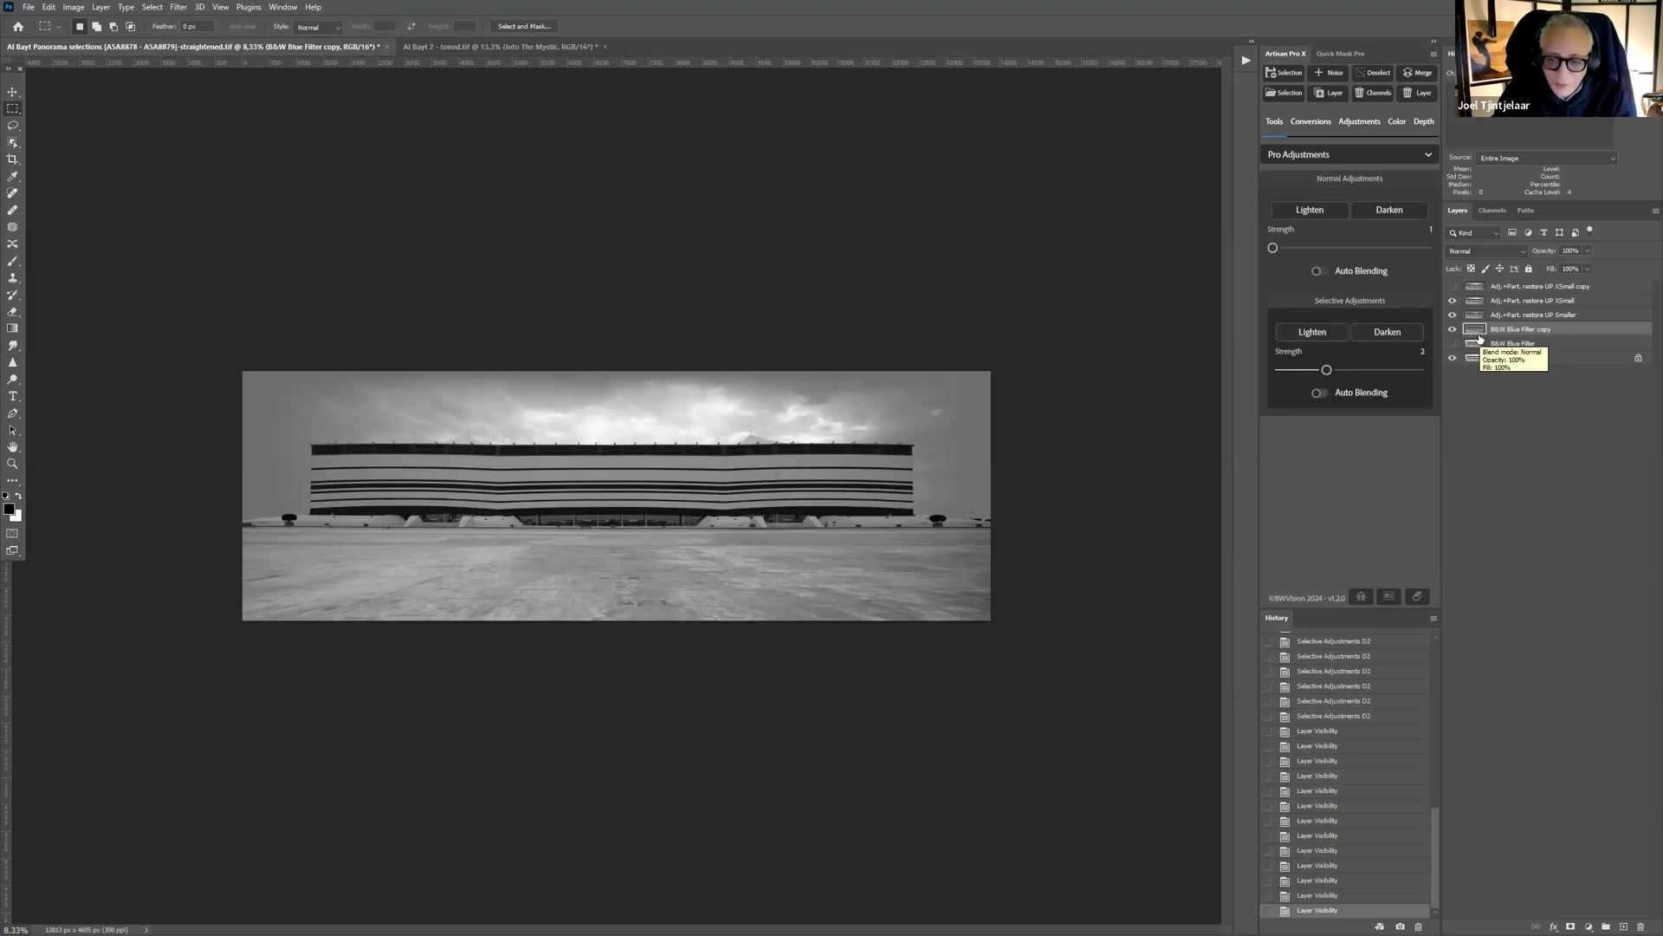
click(1453, 314)
click(1453, 300)
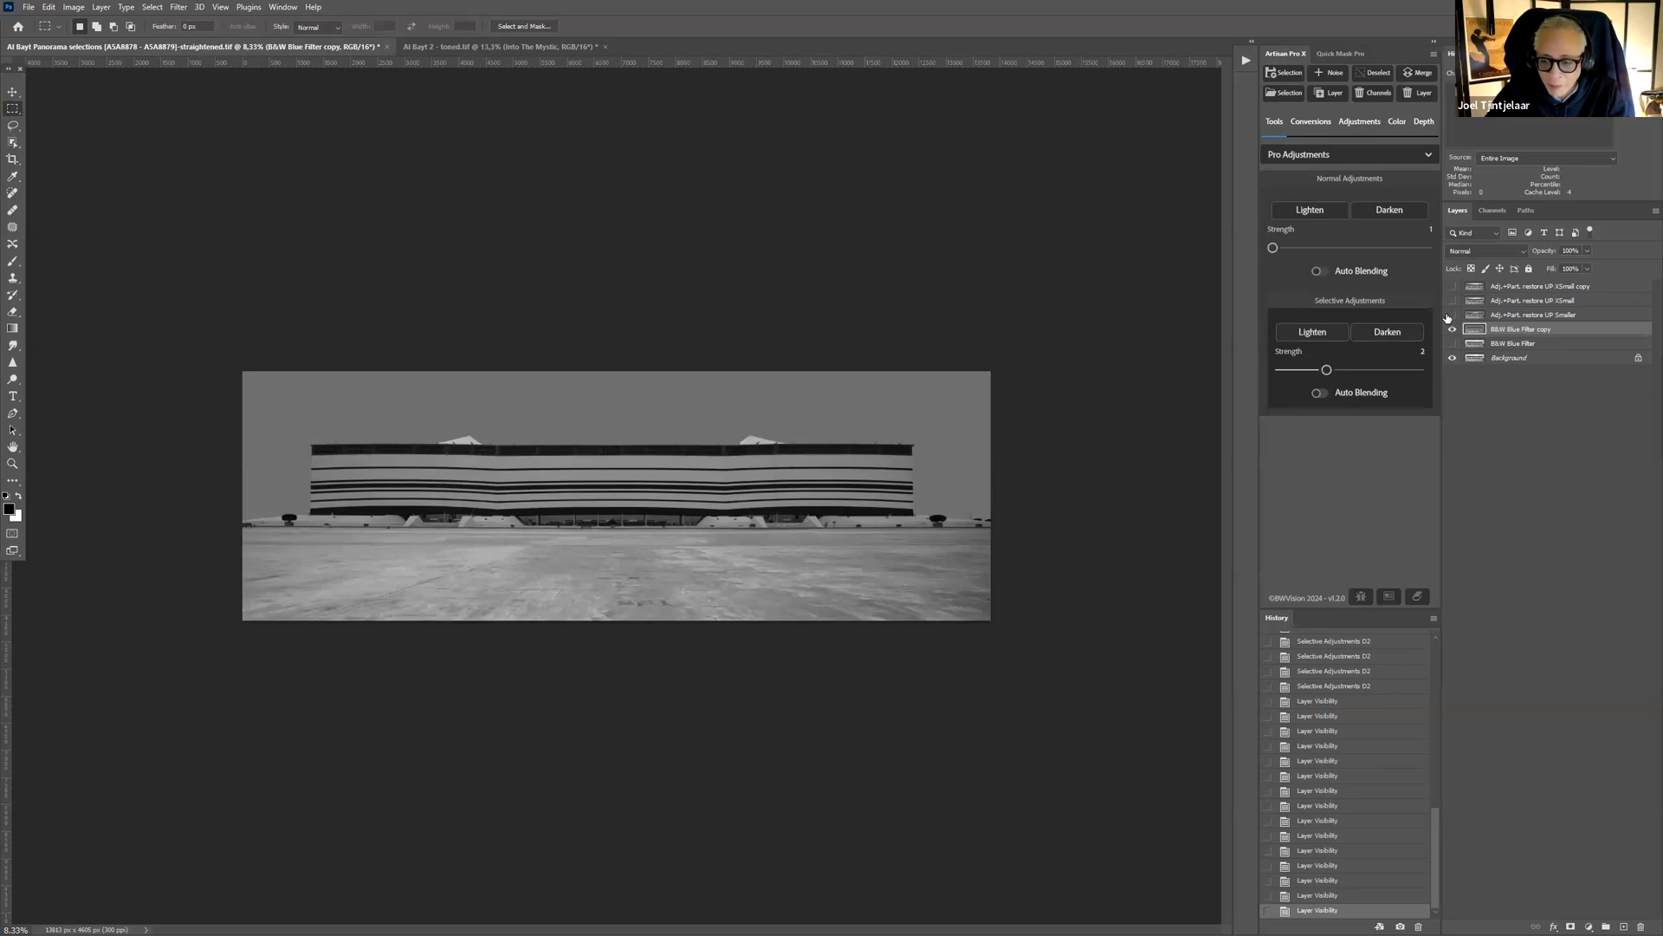
drag(1453, 312, 1452, 286)
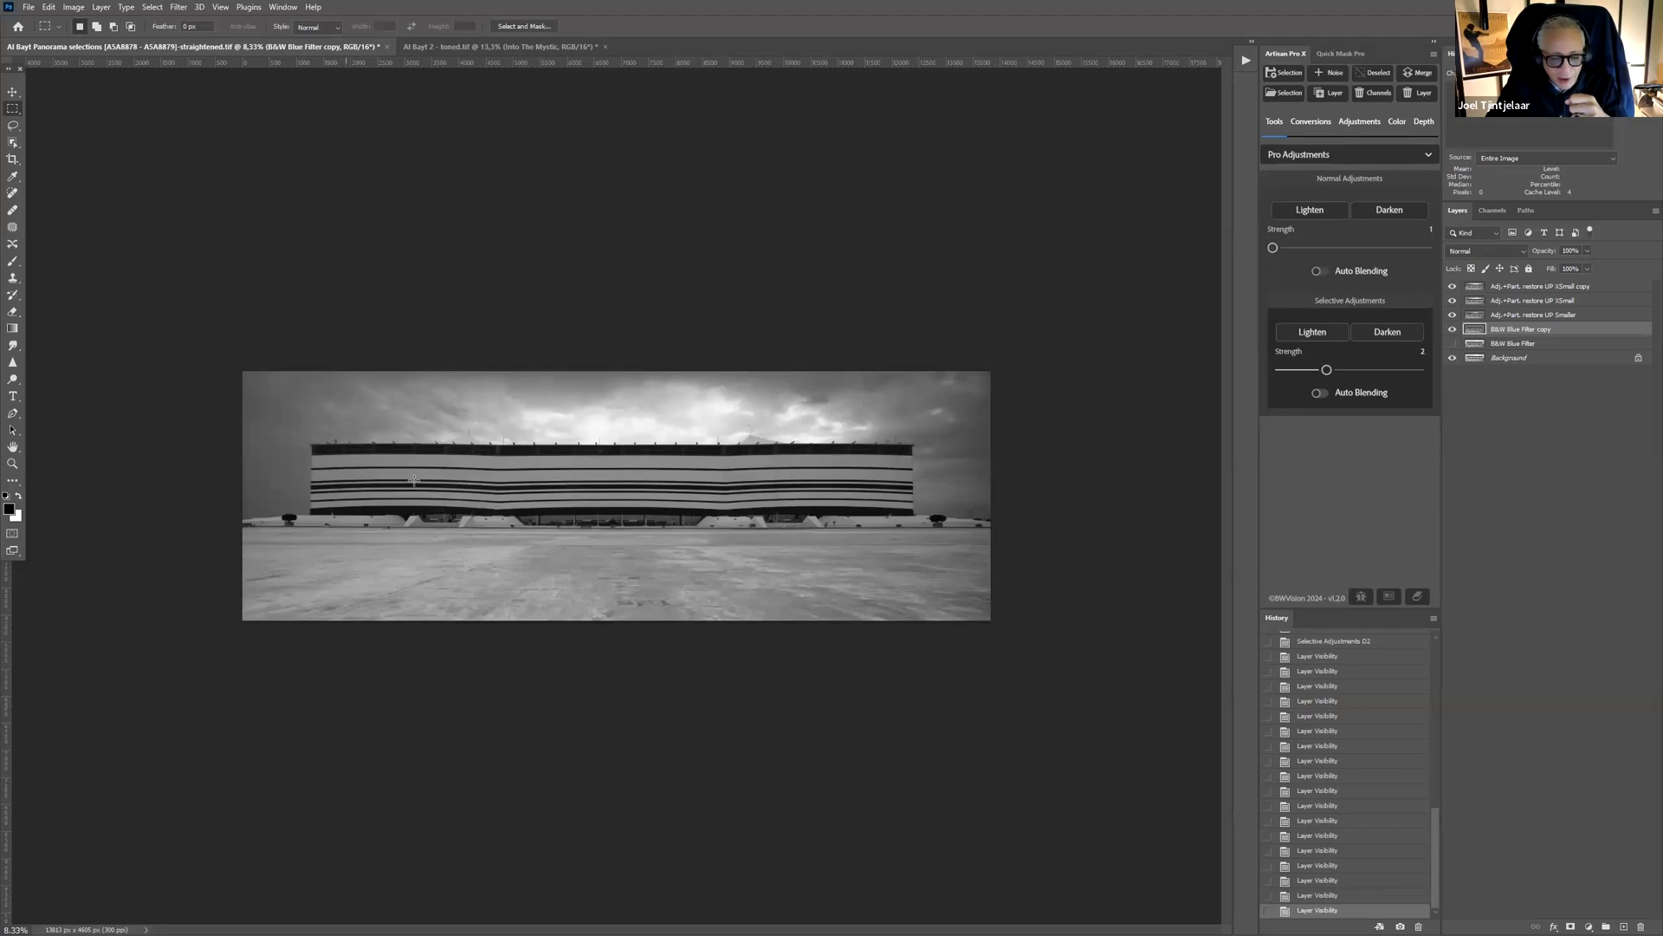
- Make the topmost darkened layer active and compare the flat gray sky with each adjustment layer shown again in turn
click(1491, 290)
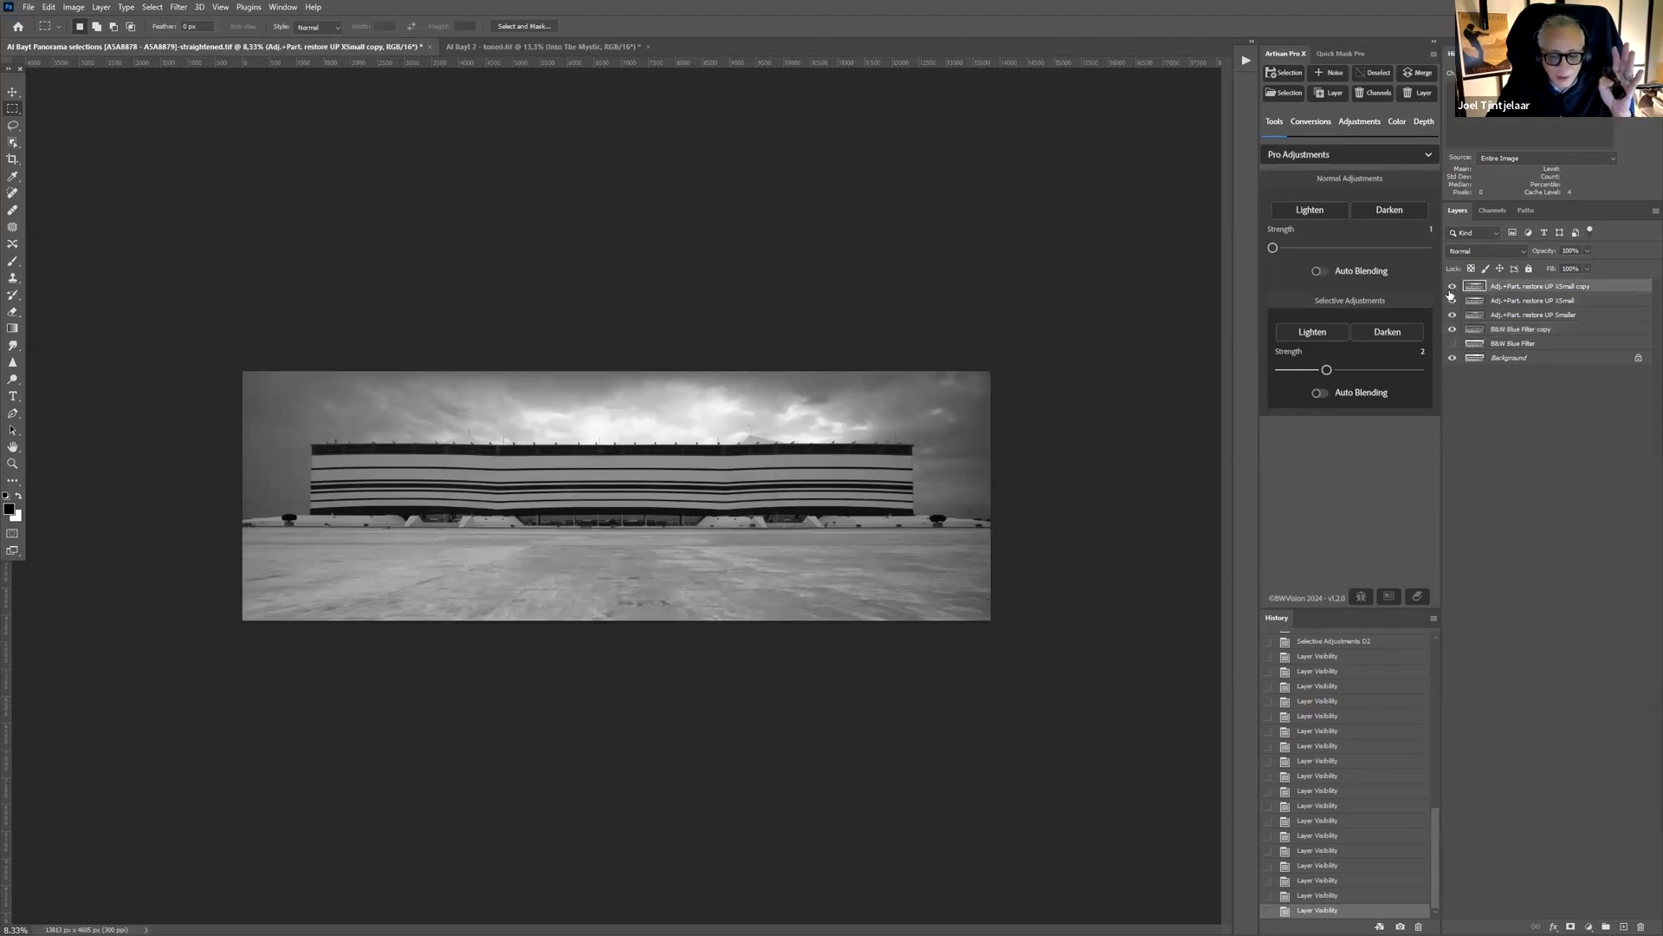
drag(1451, 289, 1445, 327)
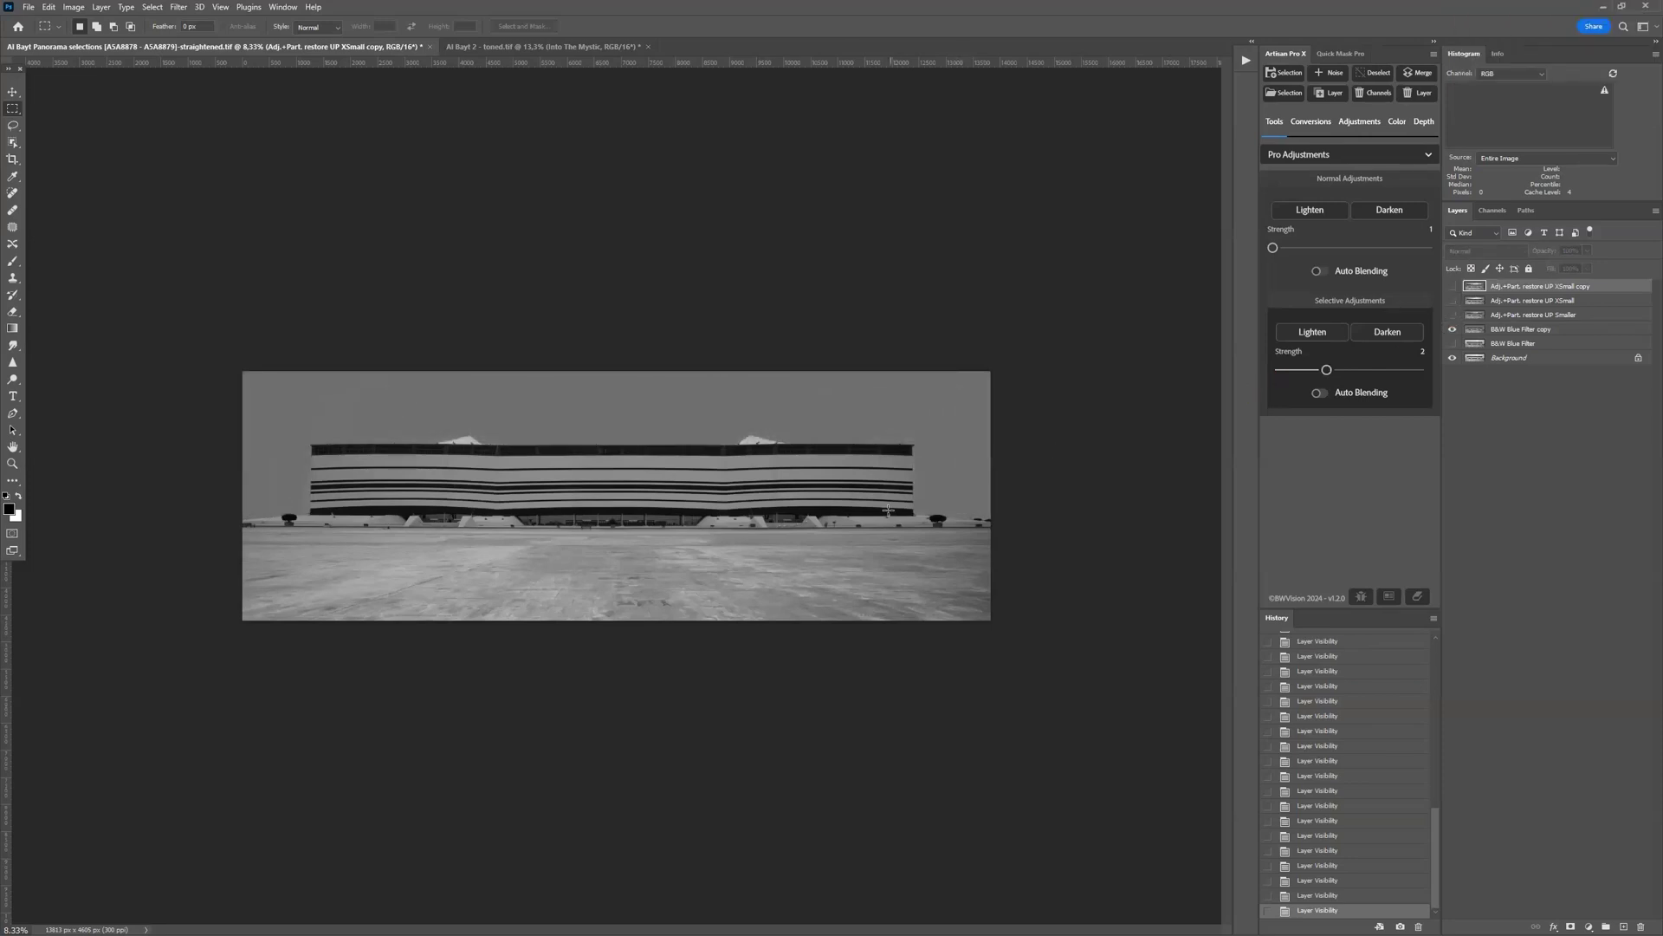
click(1453, 314)
click(1453, 300)
click(1452, 287)
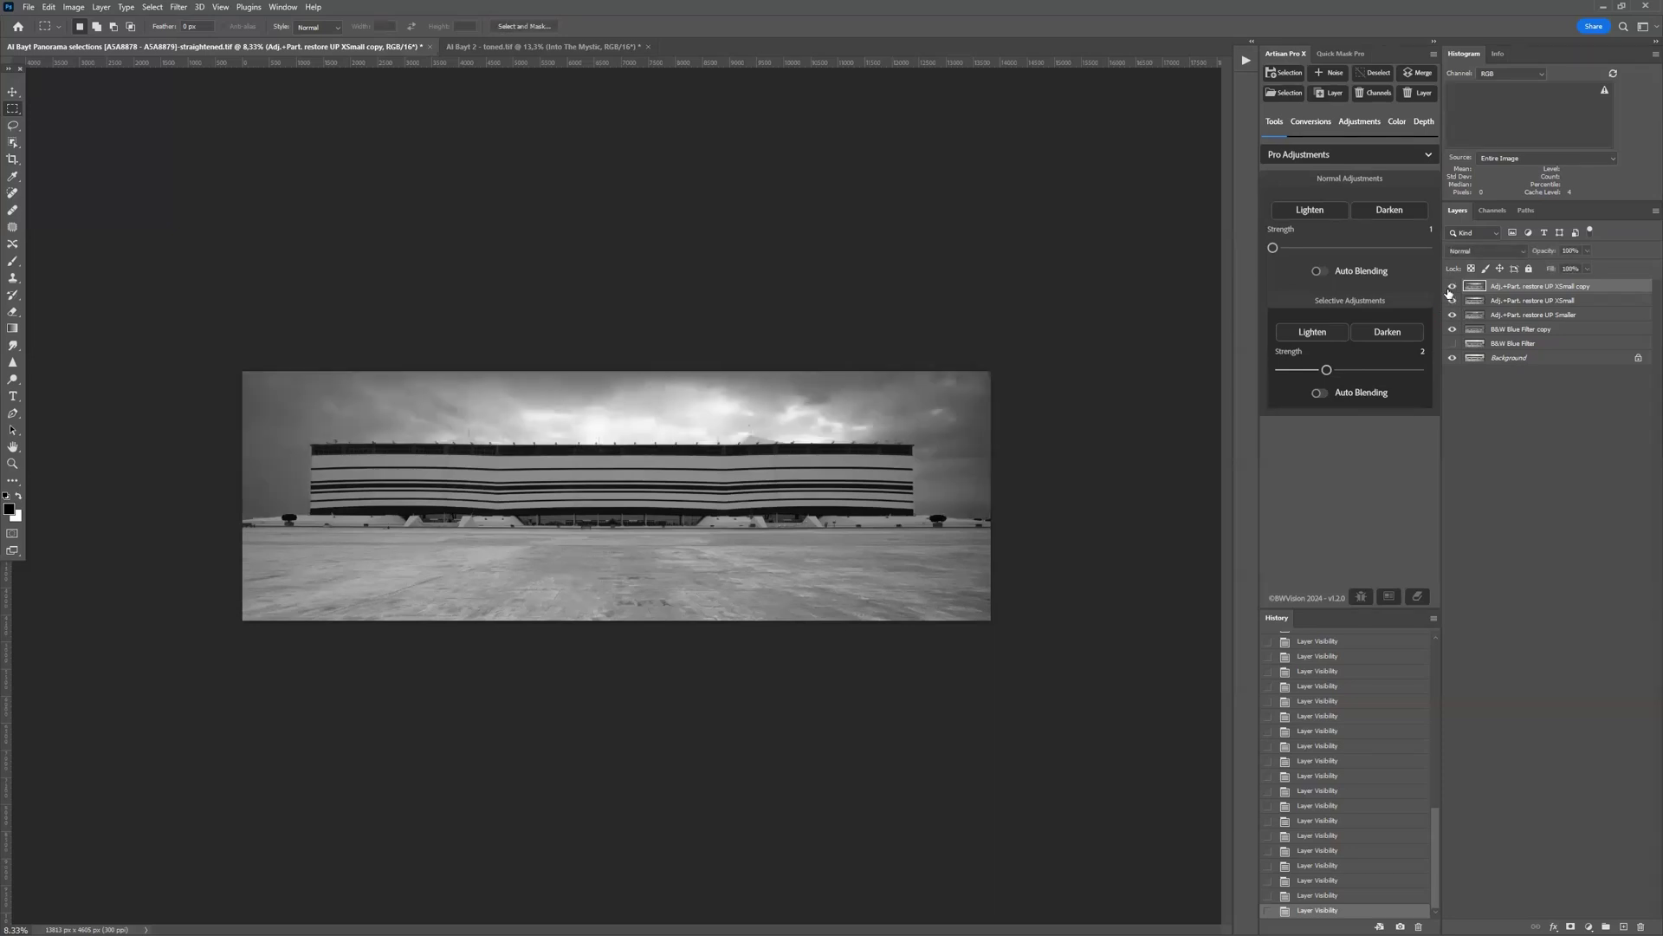